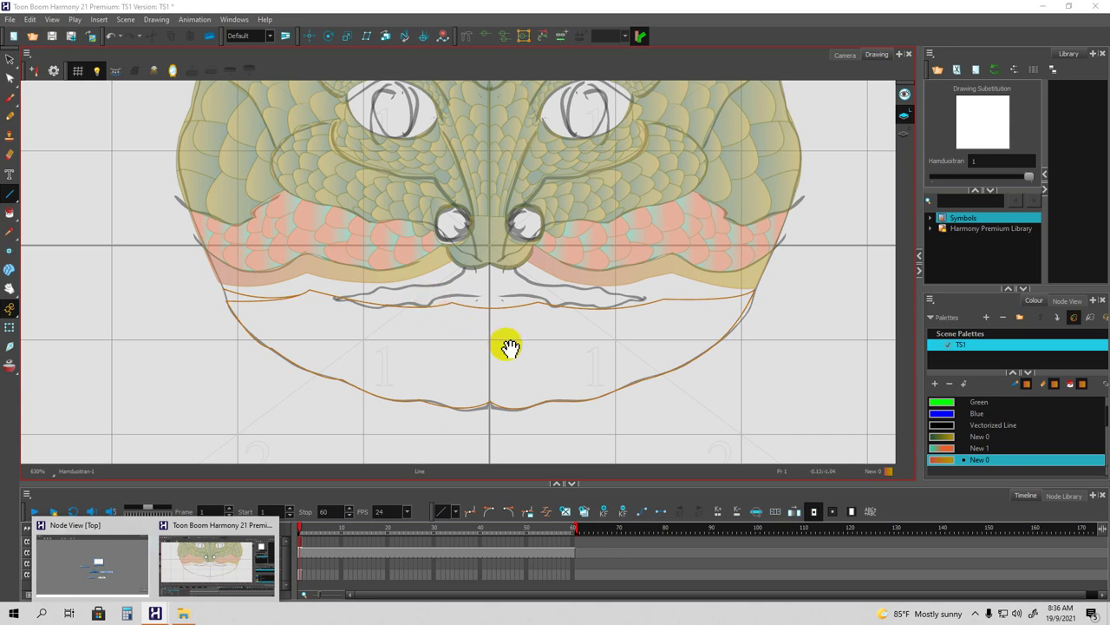
left_click_drag(459, 310, 483, 340)
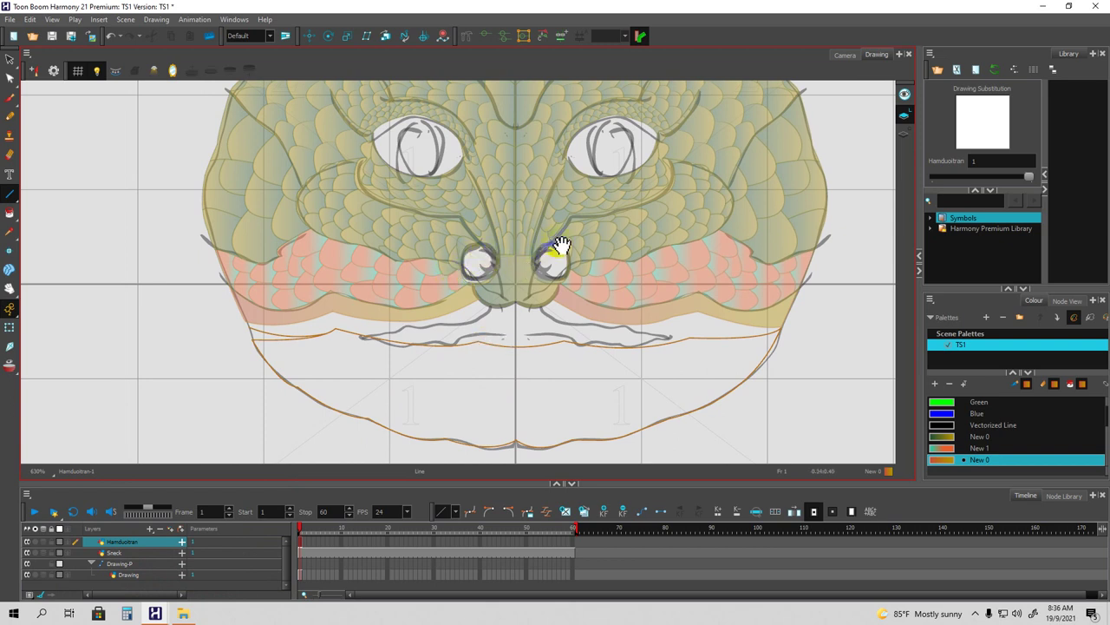
left_click_drag(581, 223, 574, 234)
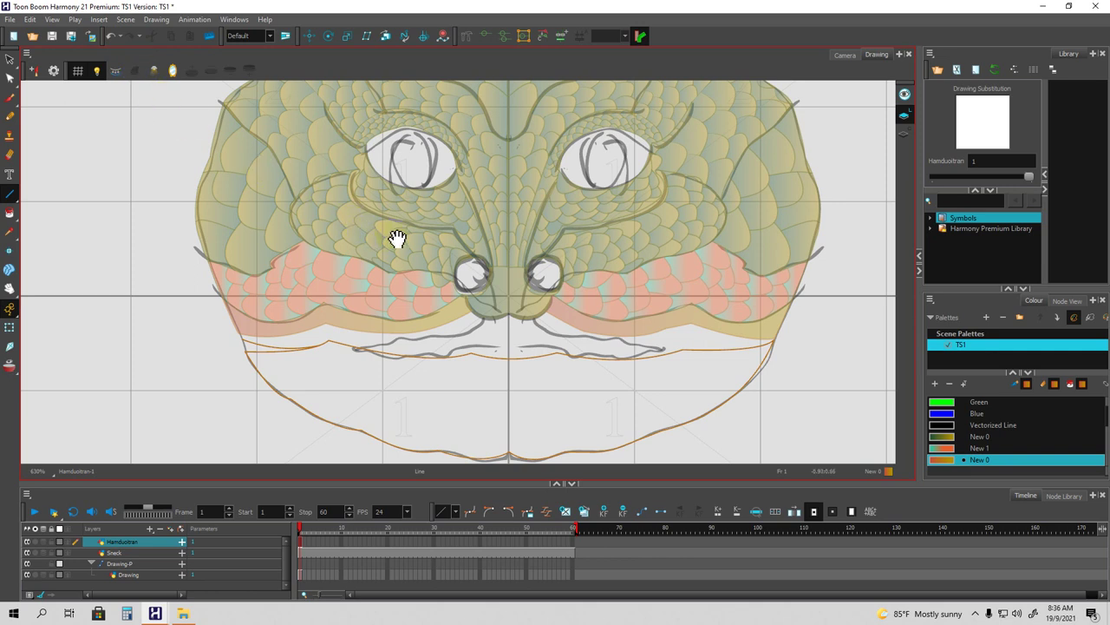
left_click_drag(410, 241, 408, 236)
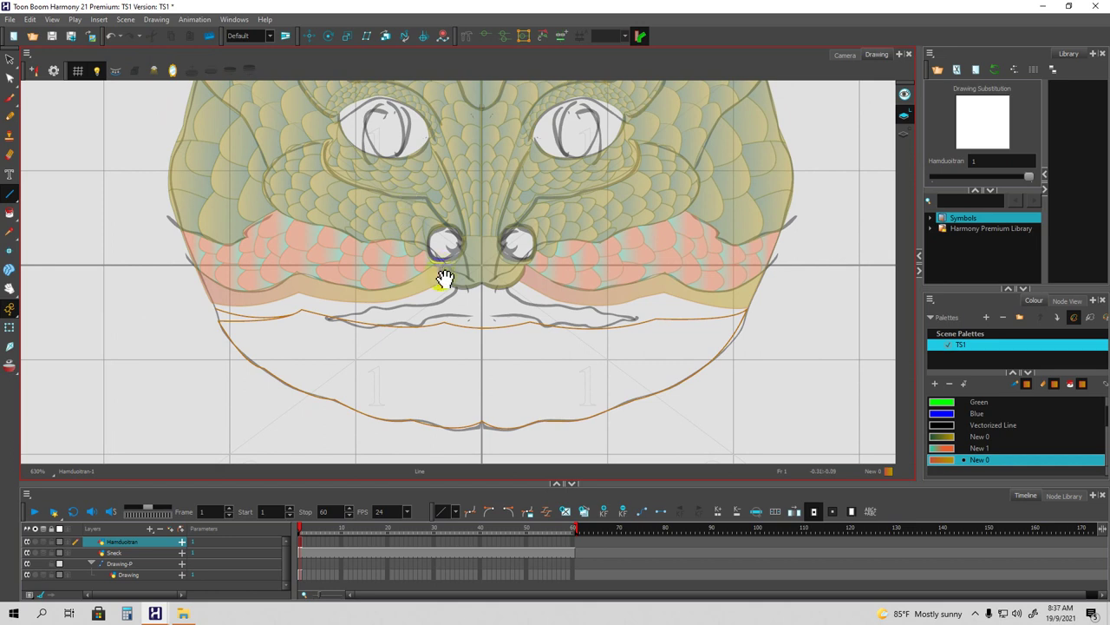
mouse_move(464, 257)
left_mouse_down()
mouse_move(459, 268)
mouse_move(461, 248)
mouse_move(480, 235)
mouse_move(449, 266)
left_mouse_up()
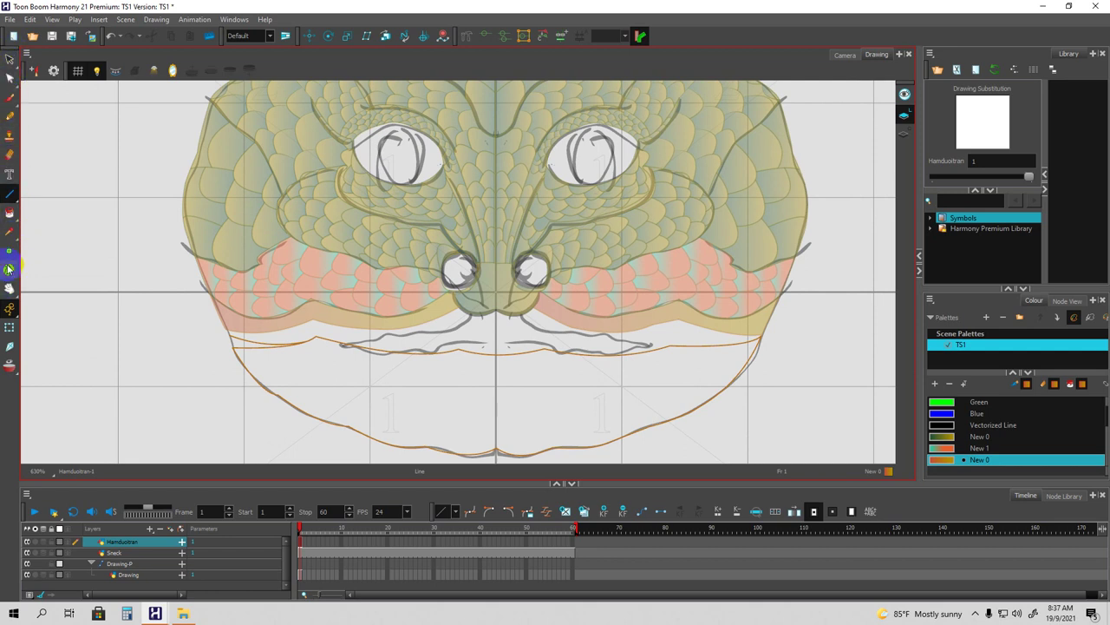
Look through the selection and line-editing tool variants, including Cutter and Centerline Editor.
left_click(11, 61)
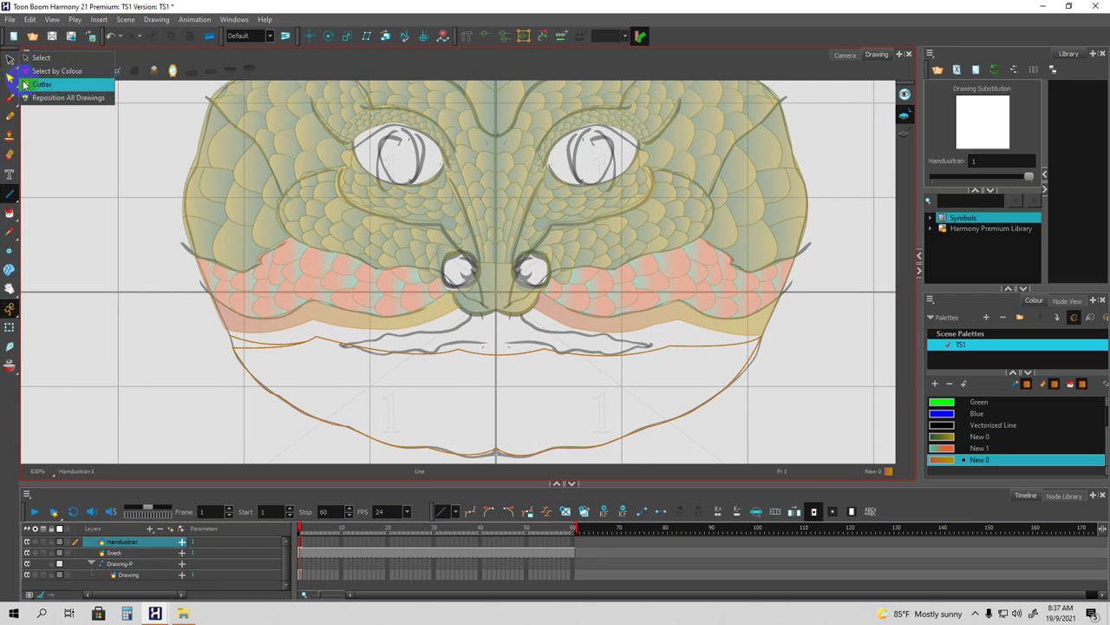
left_click(23, 84)
mouse_move(11, 61)
left_mouse_down()
mouse_move(29, 79)
mouse_move(12, 57)
mouse_move(11, 80)
left_mouse_up()
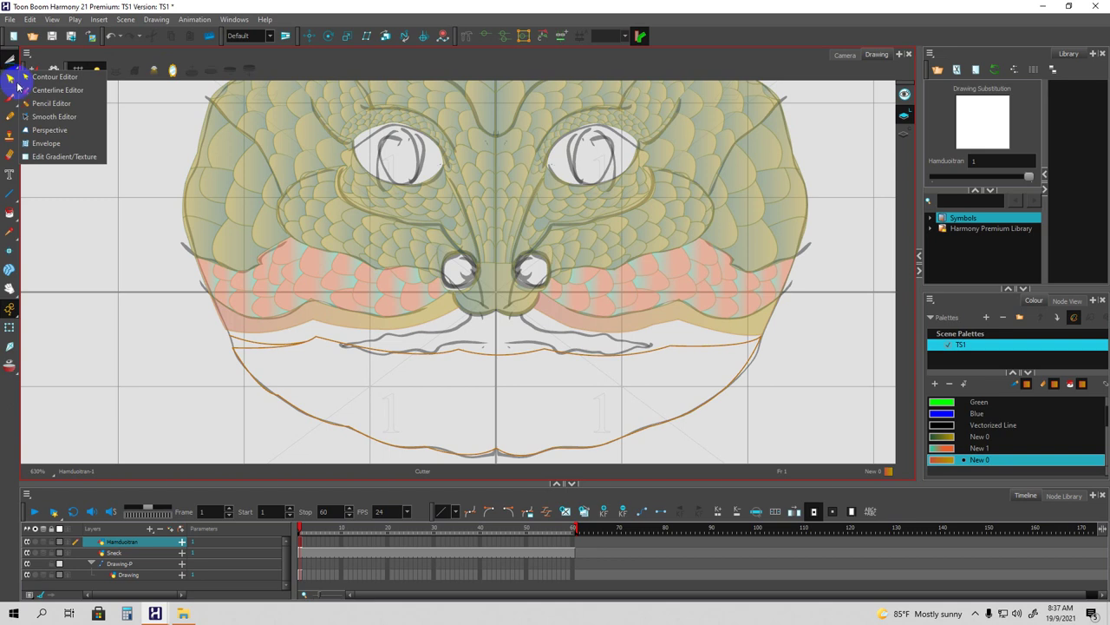
left_click(24, 91)
left_click(12, 82)
left_click(24, 91)
left_click(10, 83)
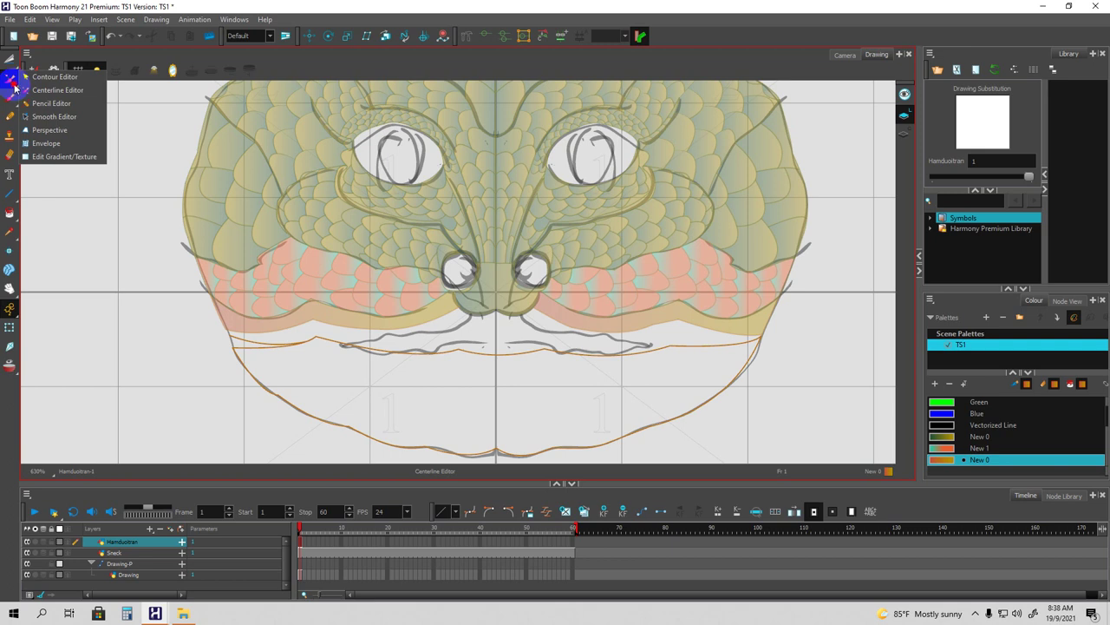
Examine the available brush, pencil, paint and onion skin tool variants.
left_click(10, 98)
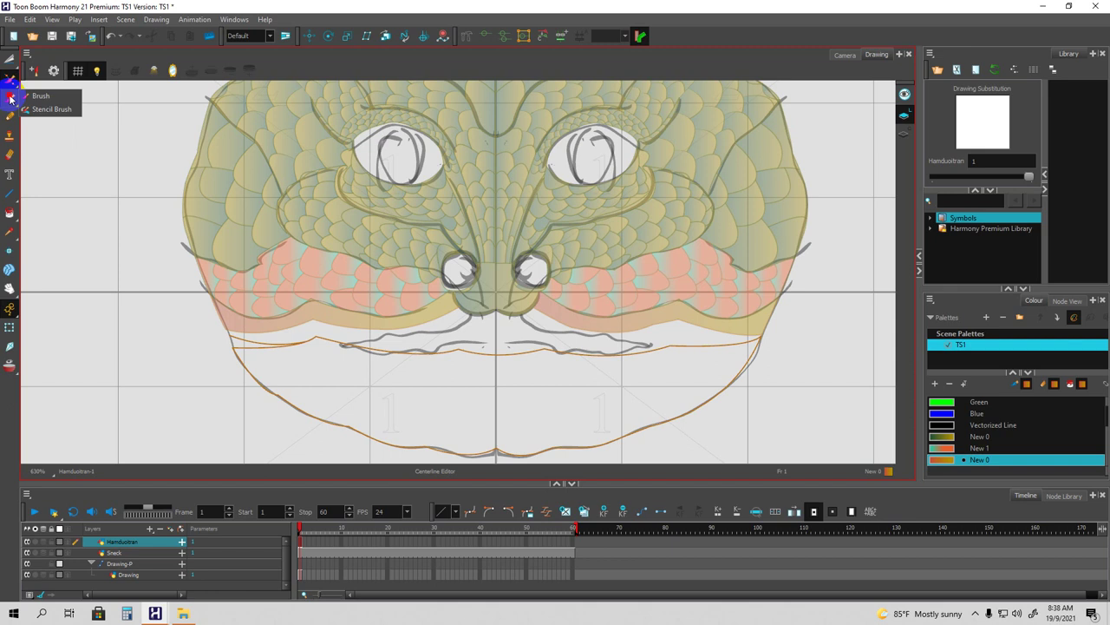
left_click(10, 100)
left_click(11, 102)
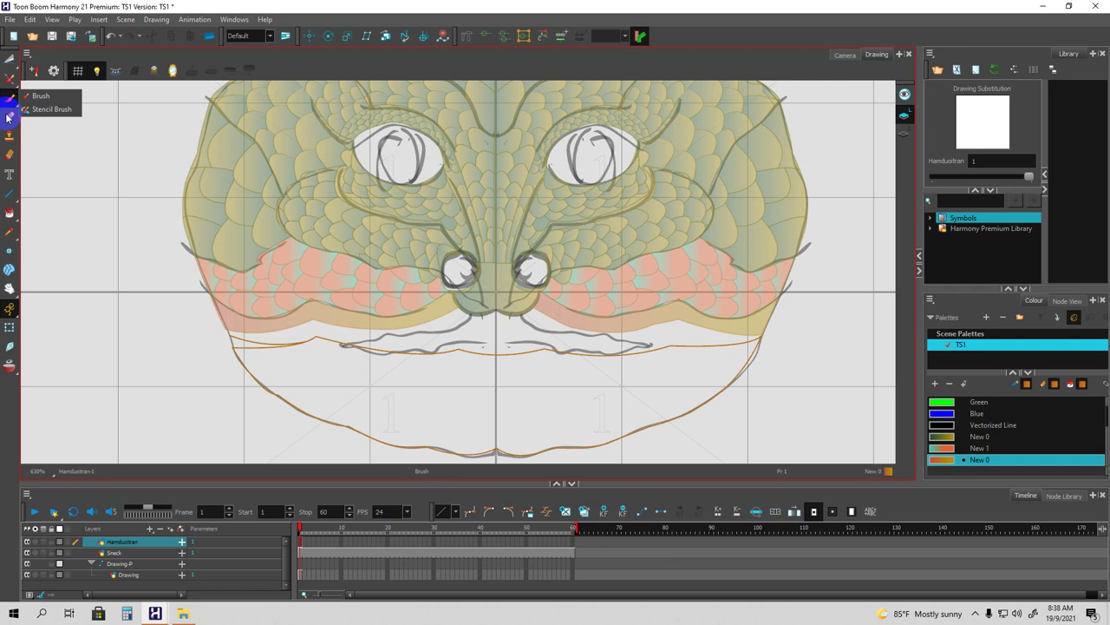
left_click(9, 119)
left_click(10, 119)
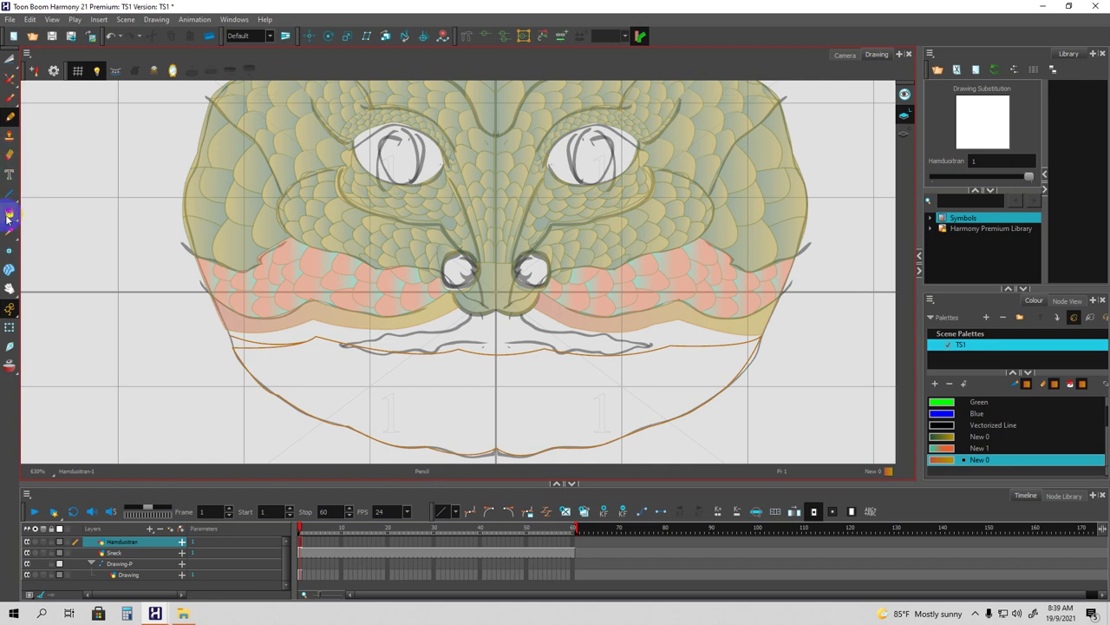
left_click(9, 216)
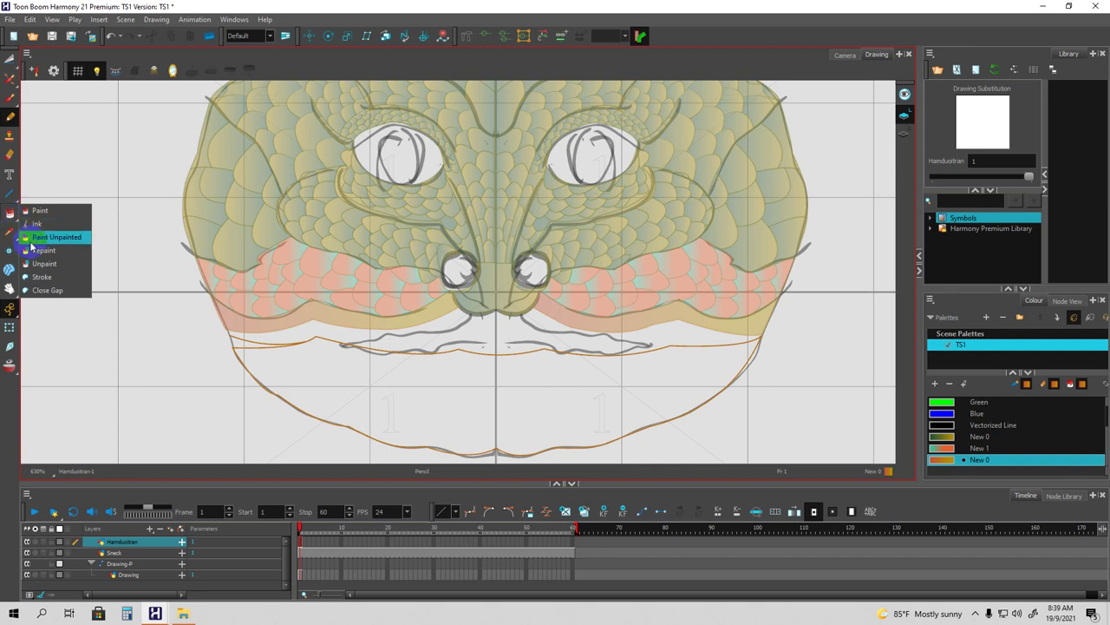
left_click(9, 290)
left_click(11, 311)
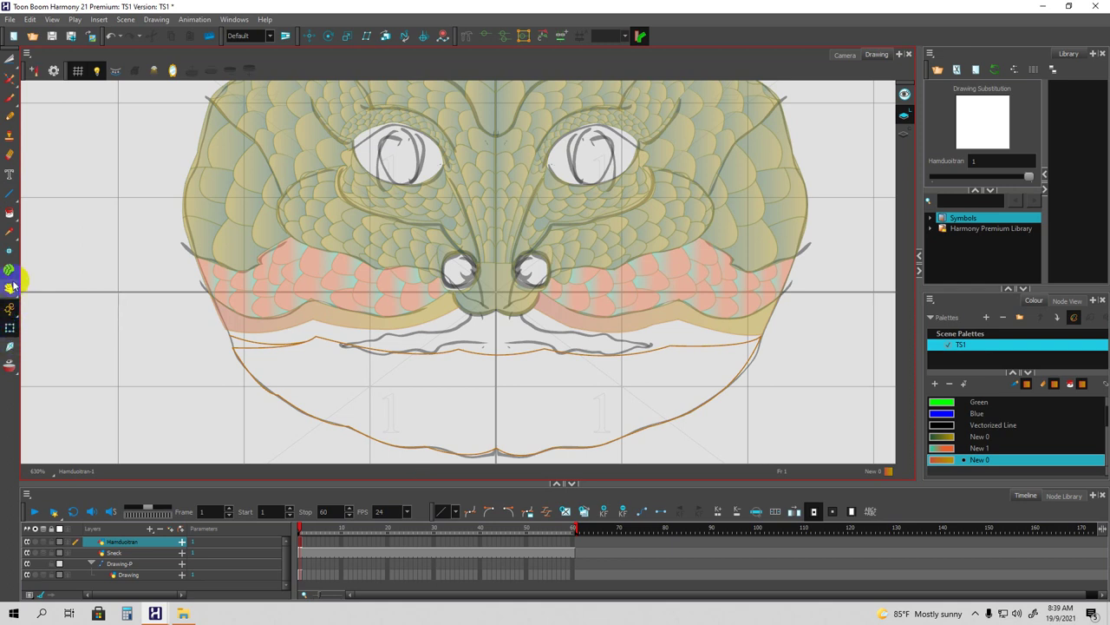
left_click(9, 367)
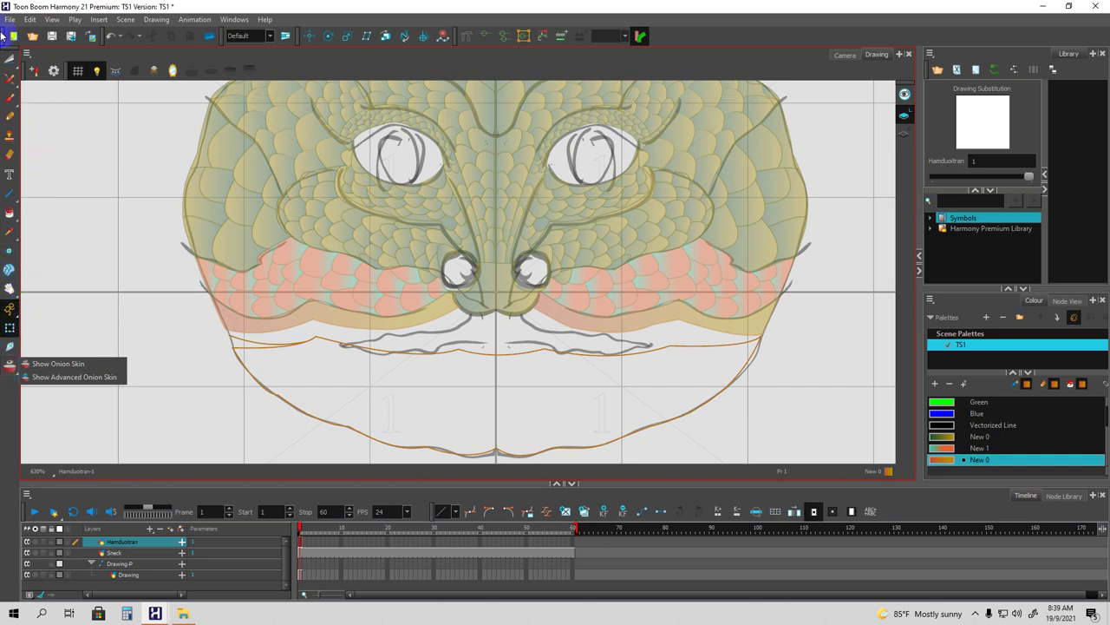
Activate the Select tool for working on the snake head drawing.
left_click(10, 58)
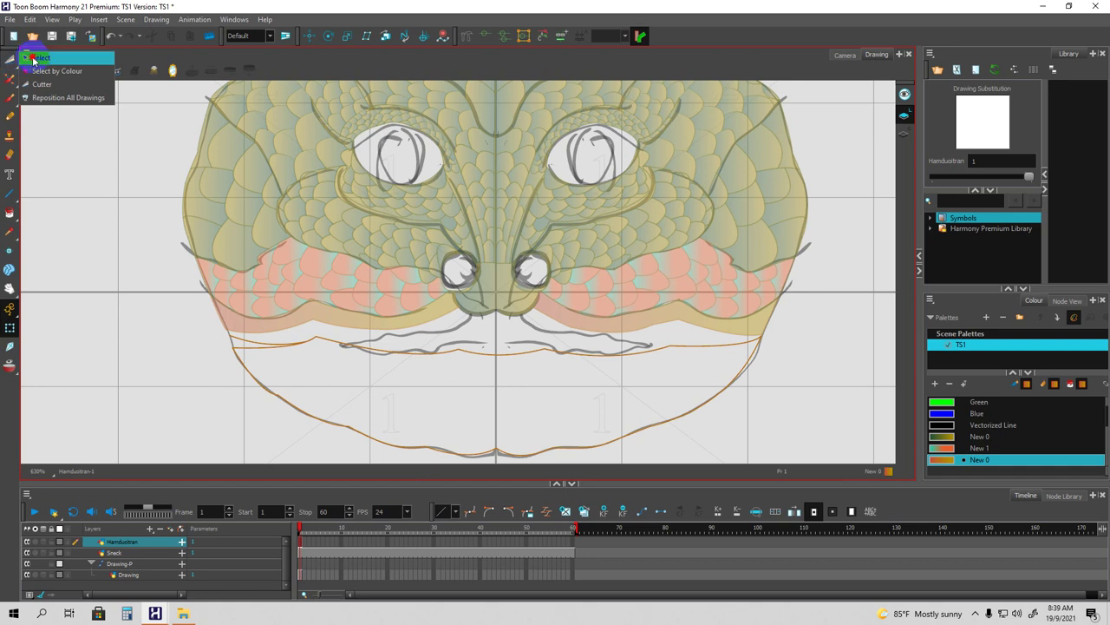
left_click(41, 86)
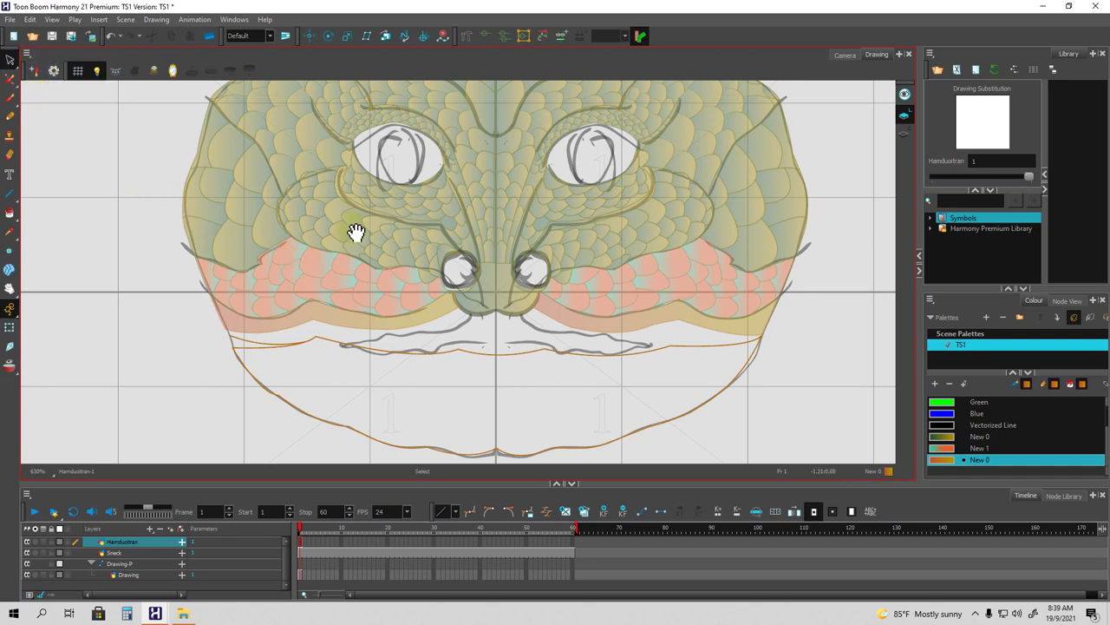
scroll(373, 215, "up", 3)
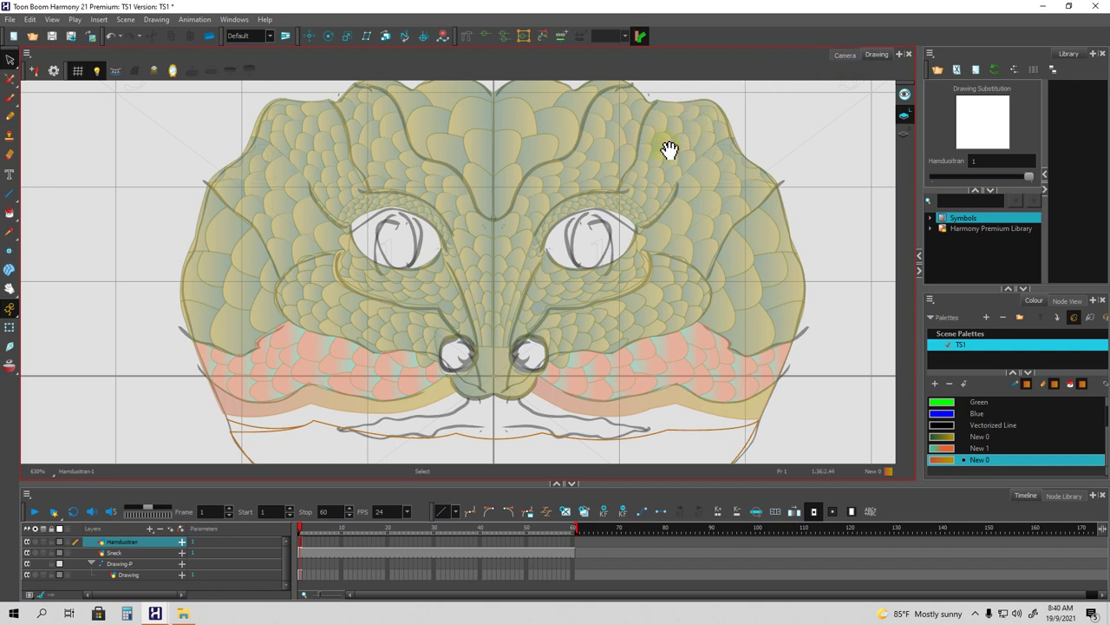
mouse_move(660, 216)
left_mouse_down()
mouse_move(660, 249)
mouse_move(660, 236)
left_mouse_up()
scroll(659, 236, "down", 3)
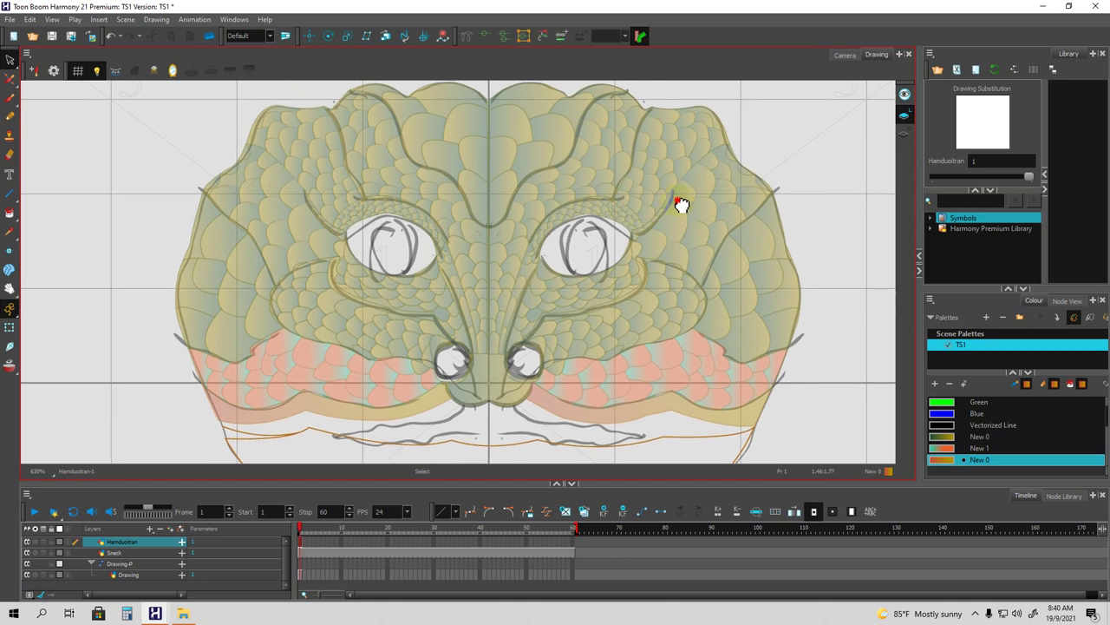
scroll(512, 252, "down", 4)
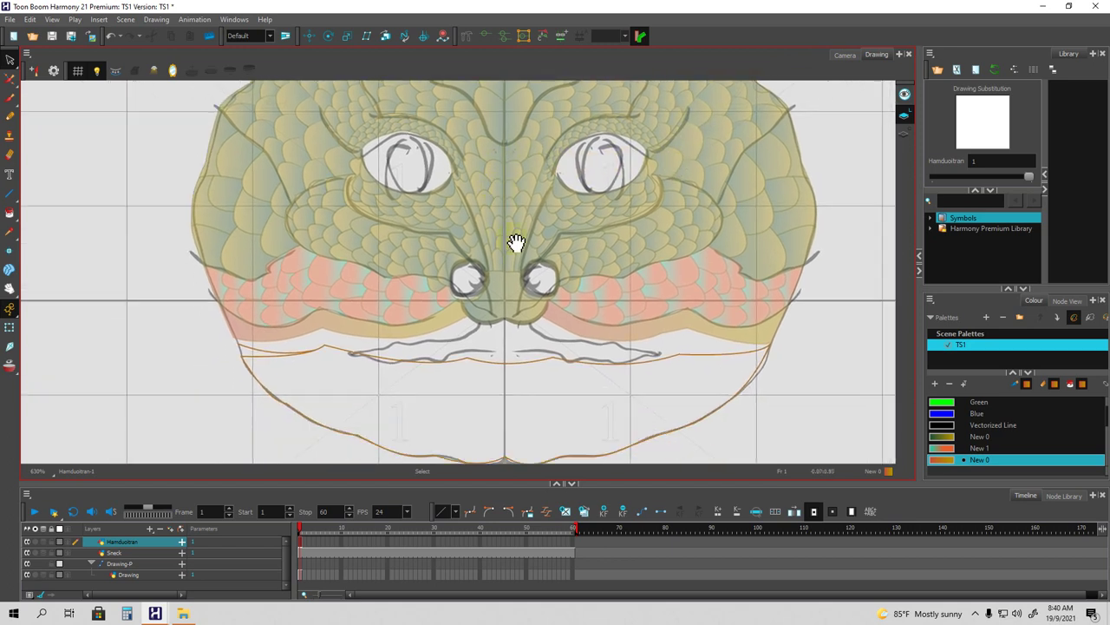
scroll(512, 252, "up", 2)
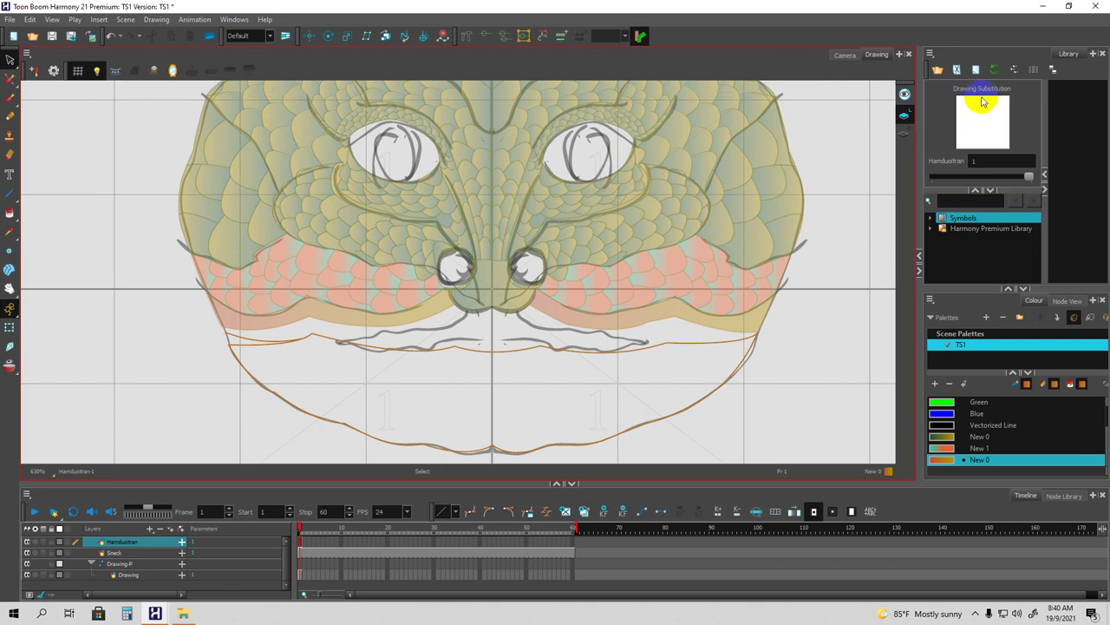
Examine the Symbols and Harmony Premium Library entries in the library.
left_click(945, 229)
left_click(947, 218)
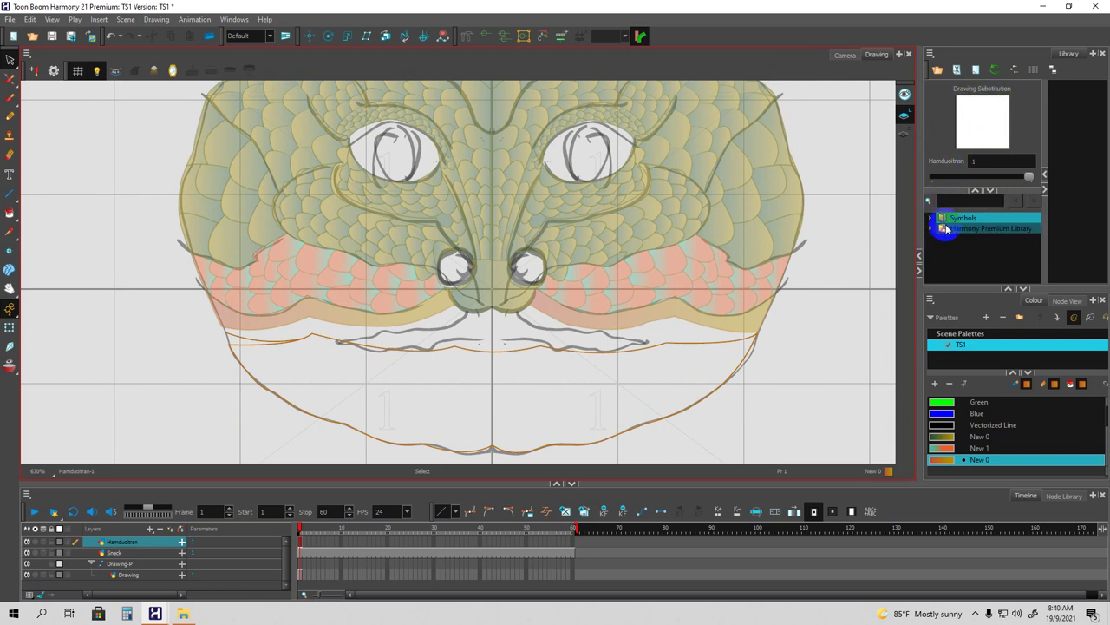
left_click(945, 229)
left_click(961, 244)
left_click(962, 235)
left_click(967, 236)
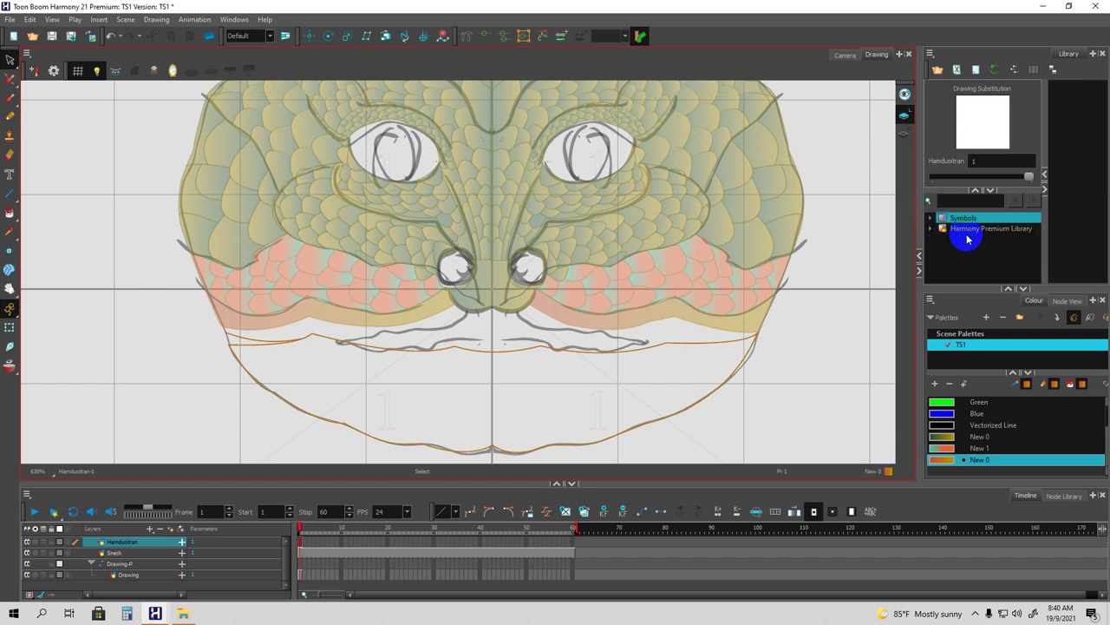
left_click(994, 236)
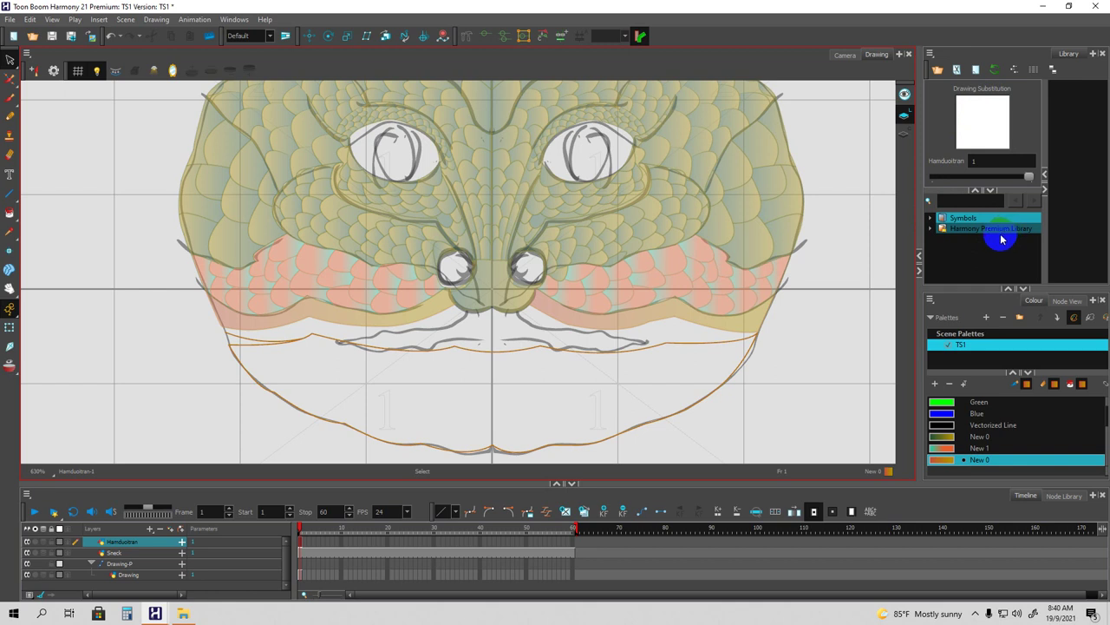
left_click(981, 248)
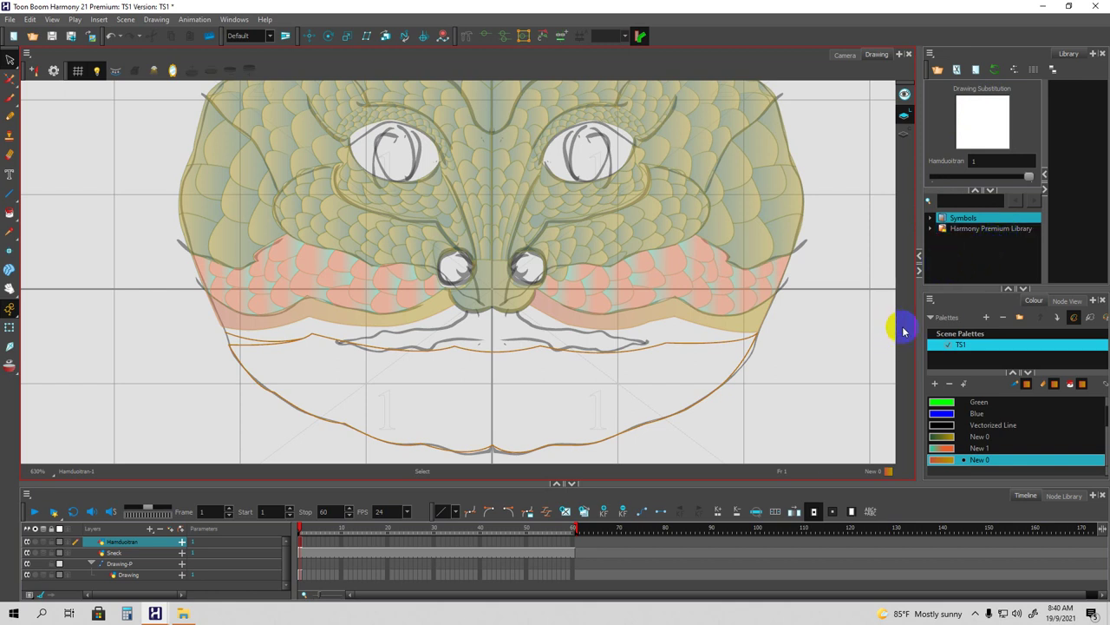
Look over the colour swatches and display the scene's node network in place of the palette.
left_click(943, 413)
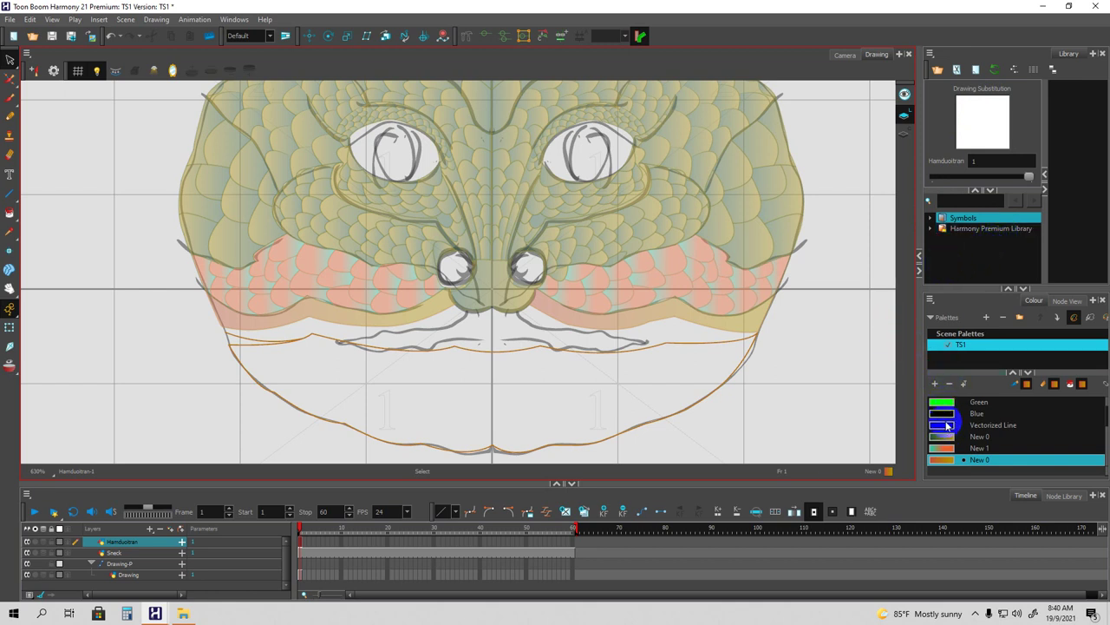
left_click(1064, 301)
left_click(1044, 302)
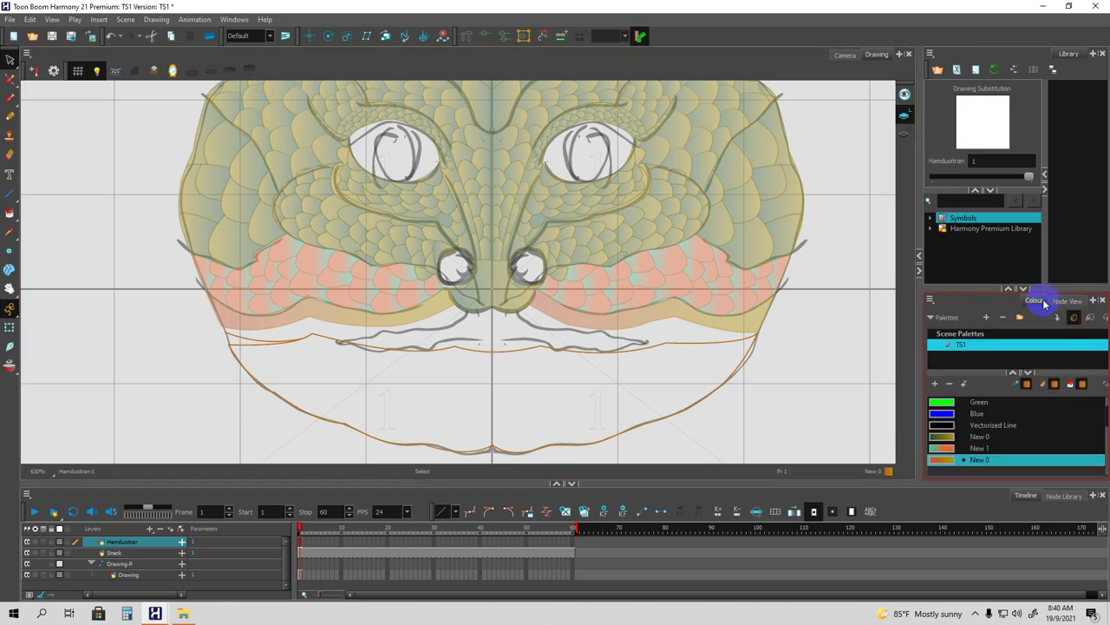
left_click(1054, 300)
left_click(1043, 301)
left_click(1057, 303)
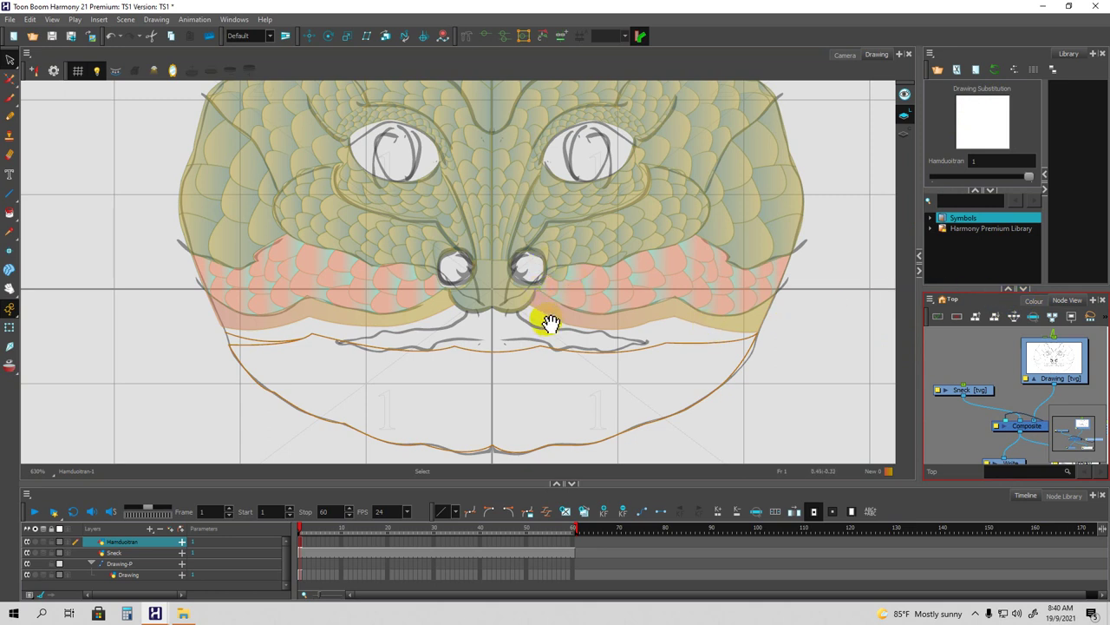
scroll(552, 322, "down", 3)
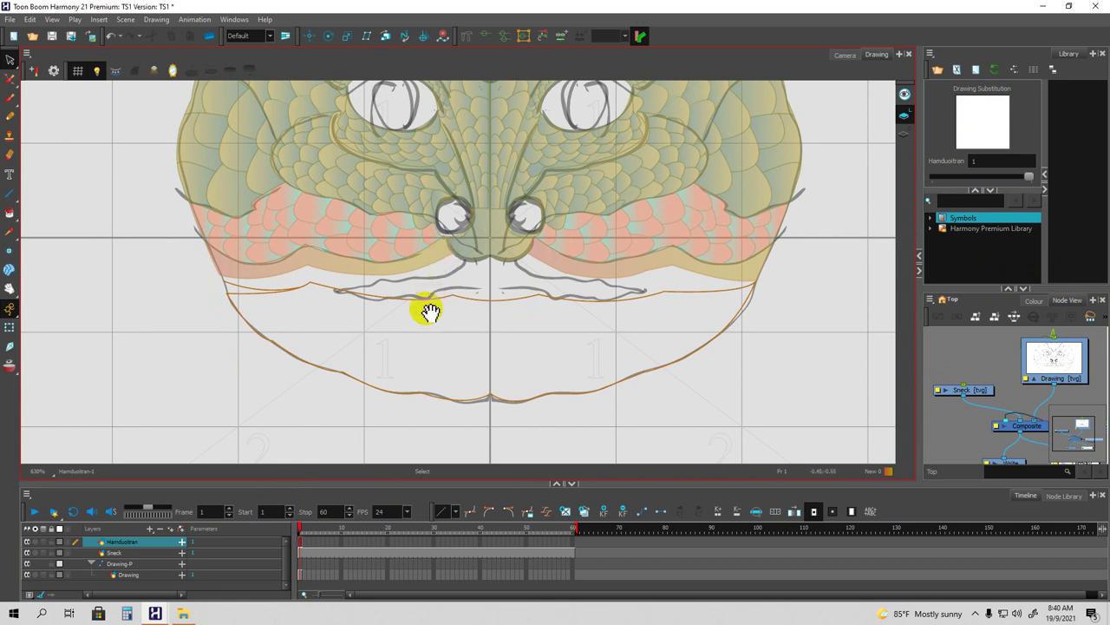
double_click(274, 511)
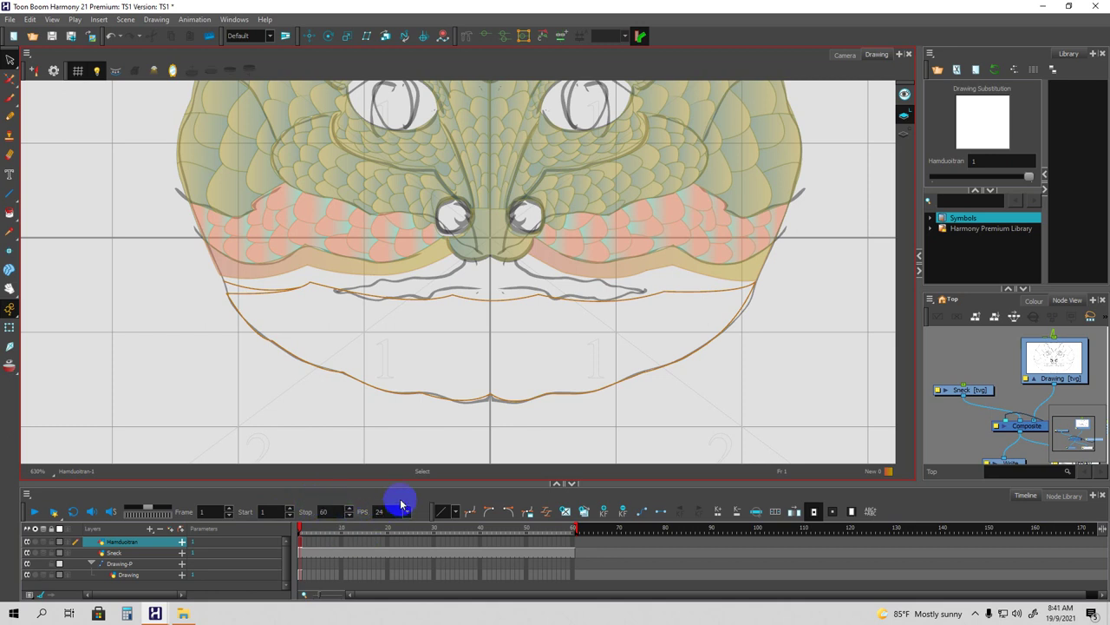
left_click(468, 39)
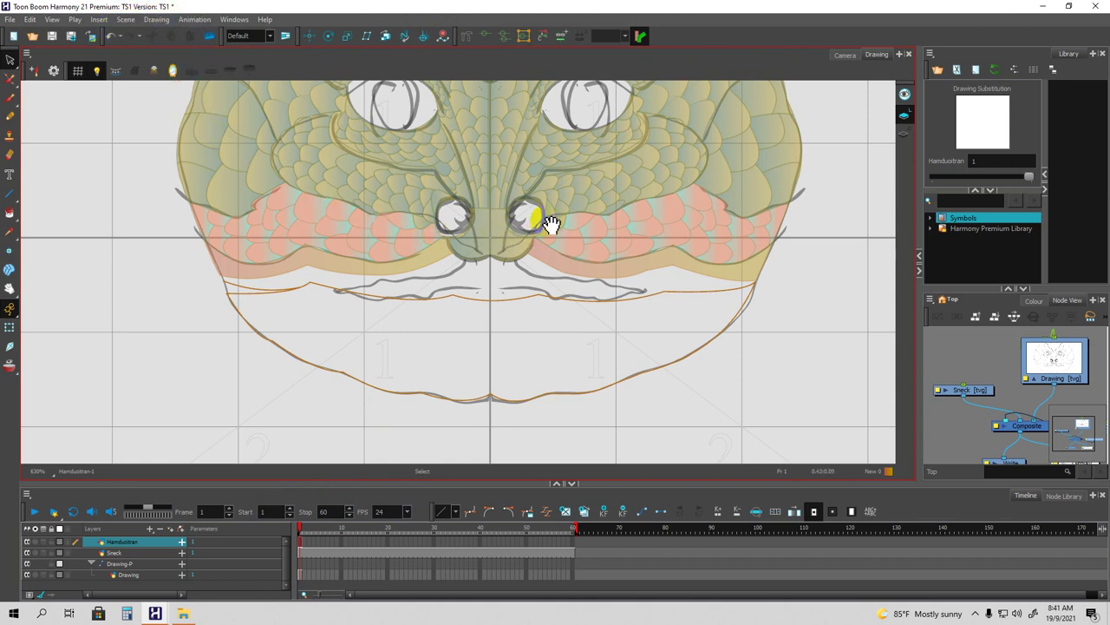
left_click_drag(571, 212, 577, 244)
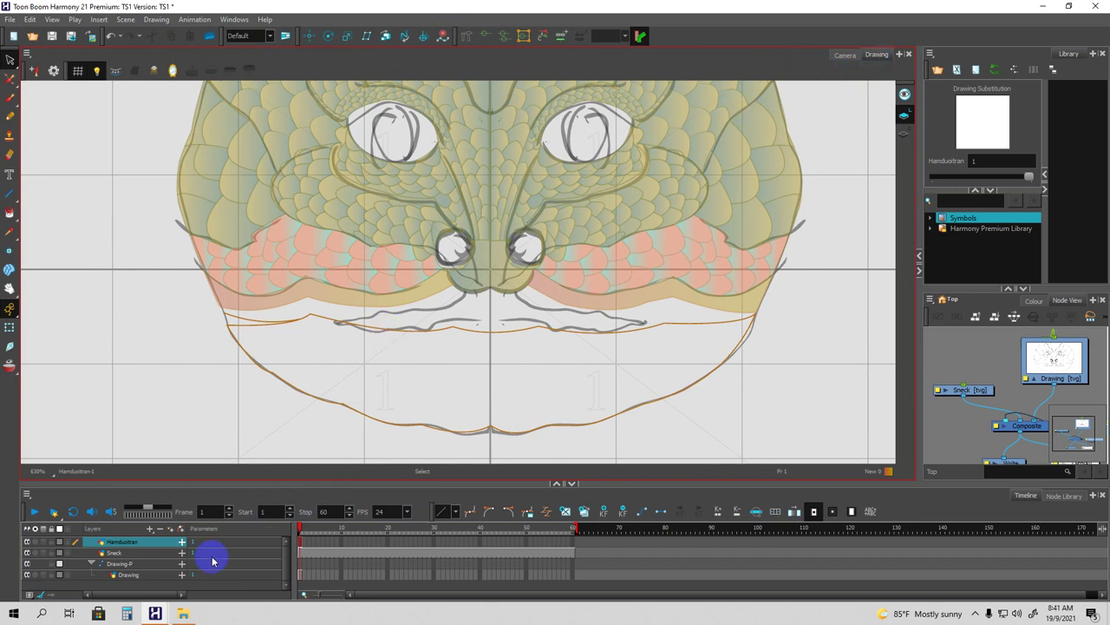
Compare the Drawing layer's line art with the lower-jaw layer and examine the snake head's jaw outline.
left_click(128, 576)
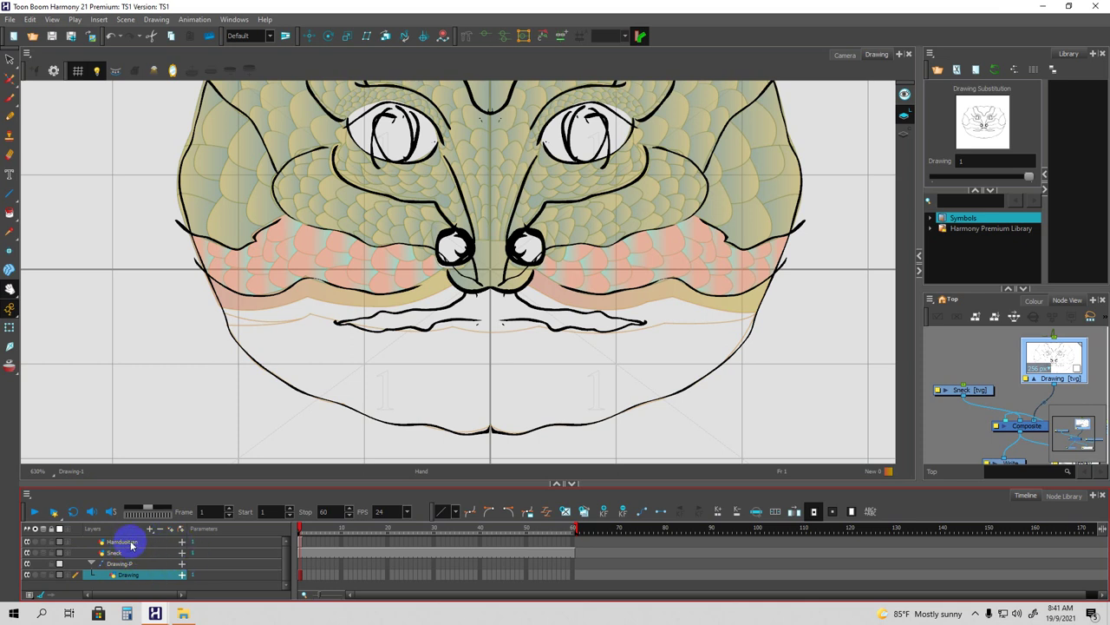
left_click(131, 544)
mouse_move(333, 390)
left_mouse_down()
mouse_move(330, 369)
mouse_move(364, 359)
mouse_move(355, 355)
mouse_move(374, 351)
mouse_move(379, 330)
mouse_move(373, 379)
mouse_move(384, 330)
mouse_move(384, 351)
left_mouse_up()
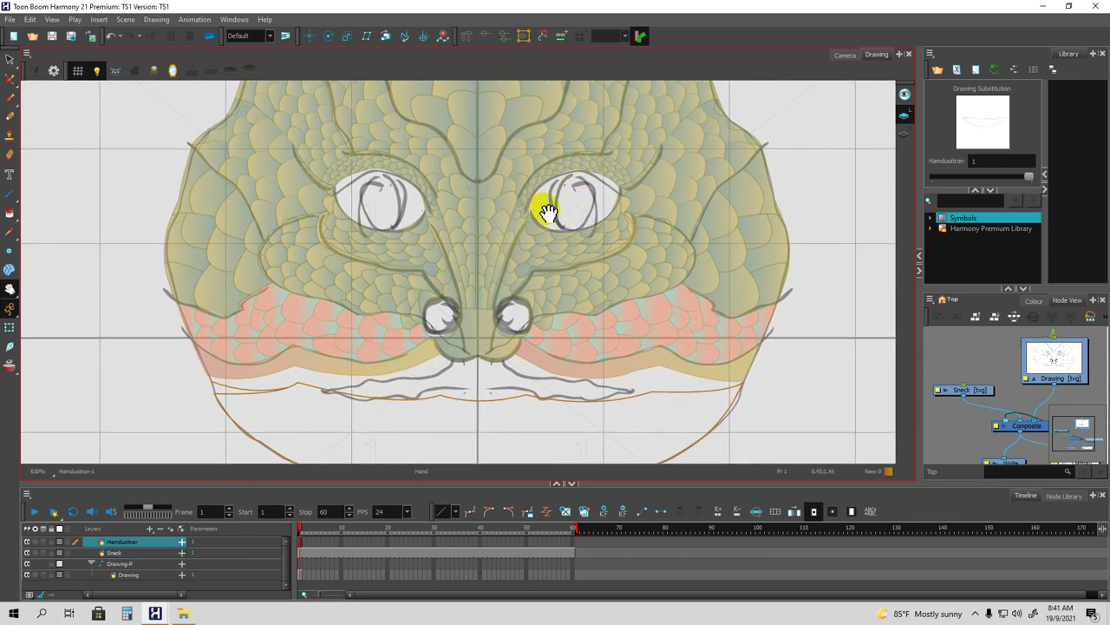
mouse_move(499, 295)
left_mouse_down()
mouse_move(495, 288)
mouse_move(493, 315)
mouse_move(469, 261)
left_mouse_up()
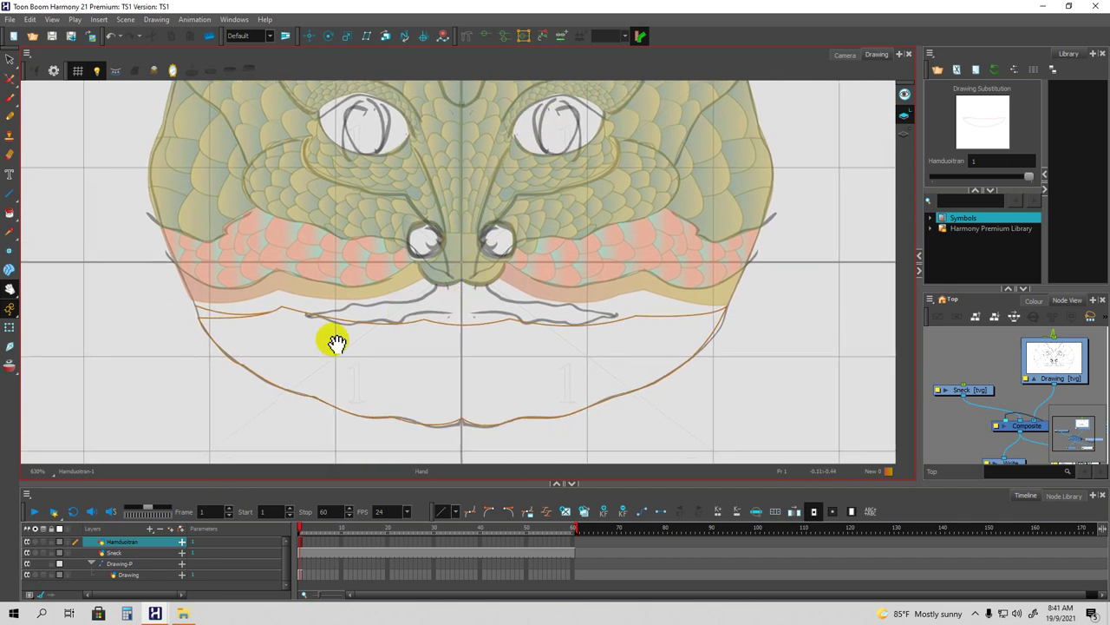
left_click_drag(480, 205, 493, 306)
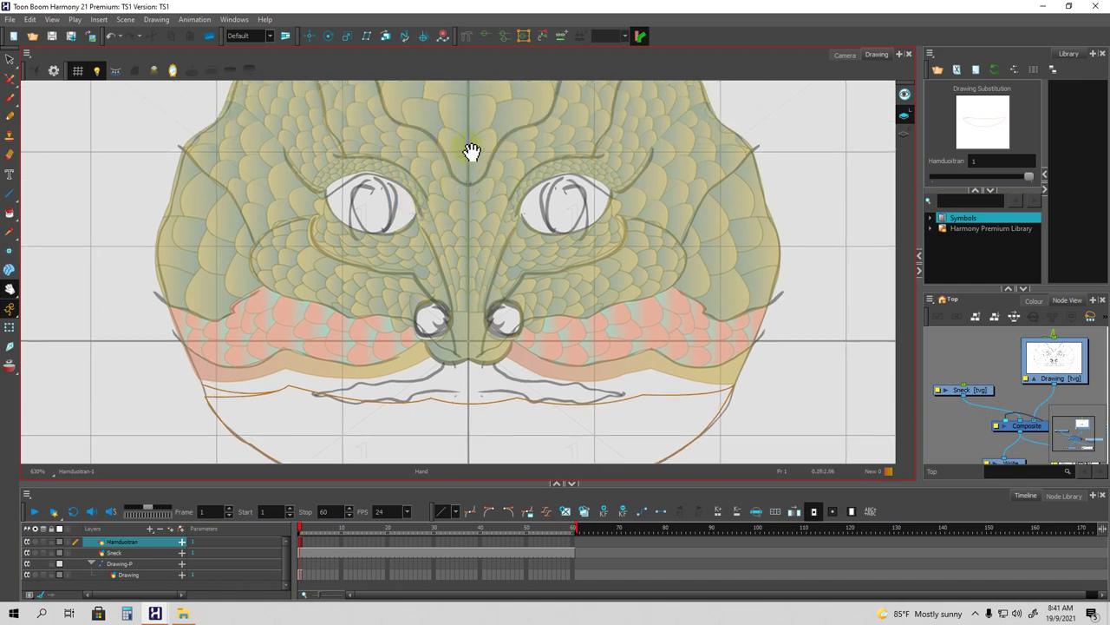
left_click_drag(460, 290, 457, 234)
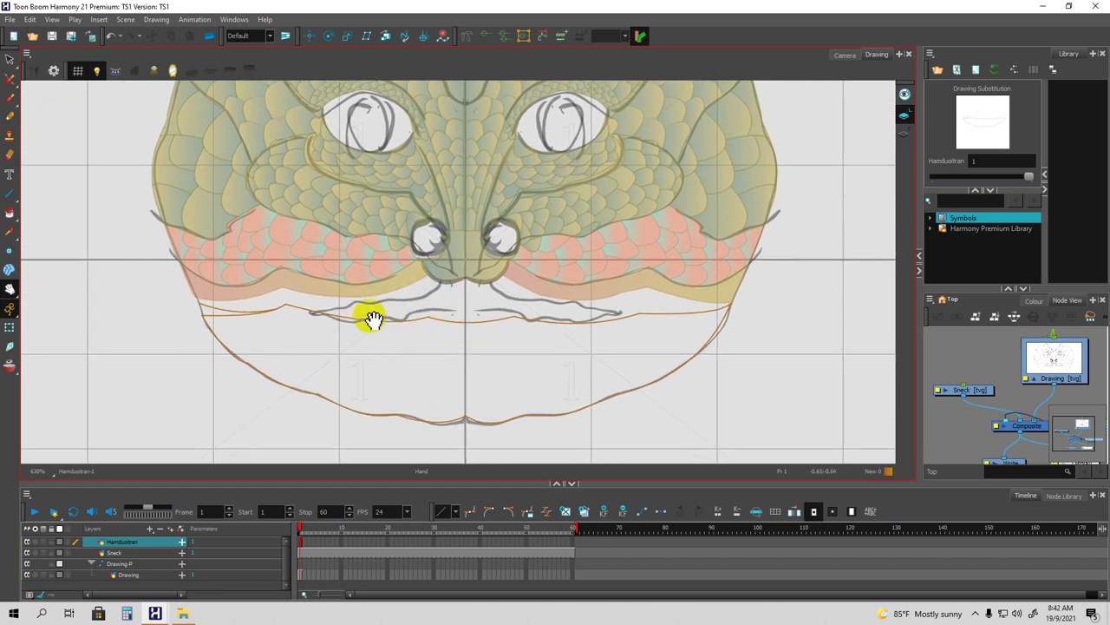
Examine the snake head from its crown scales and eyes down to the mouth sketch and lower-jaw outline.
scroll(484, 210, "up", 5)
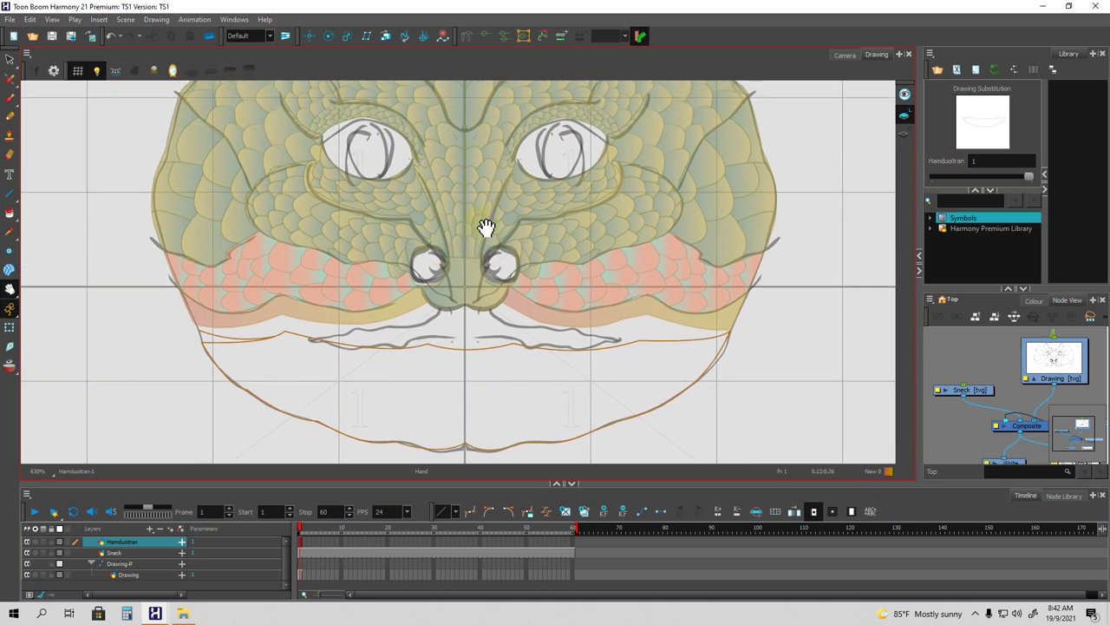
scroll(479, 296, "up", 2)
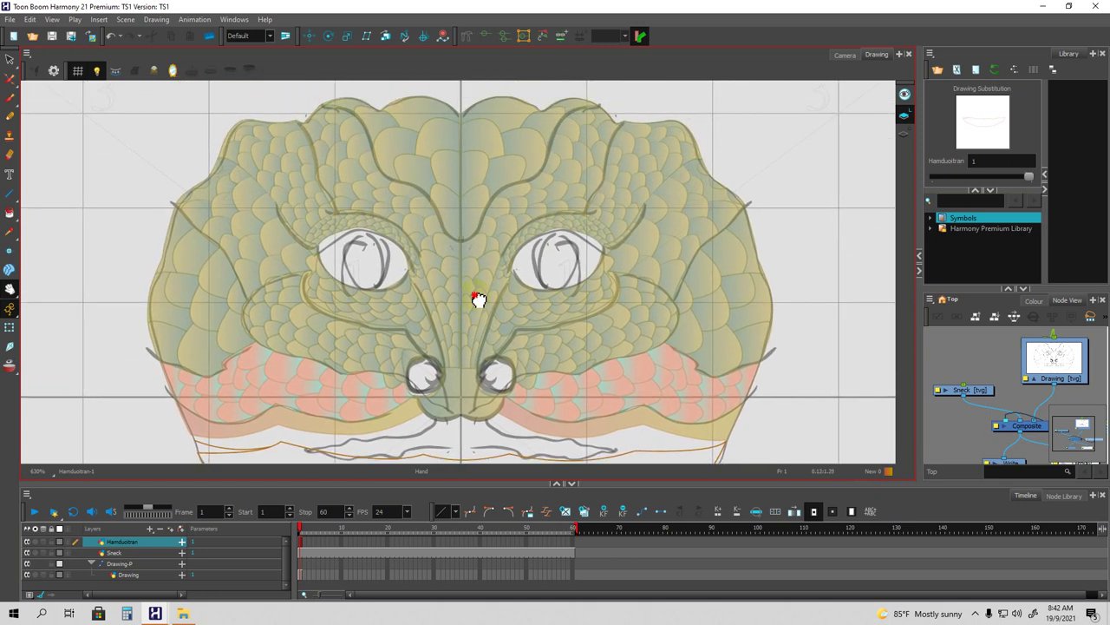
mouse_move(476, 304)
left_mouse_down()
mouse_move(468, 266)
mouse_move(494, 269)
left_mouse_up()
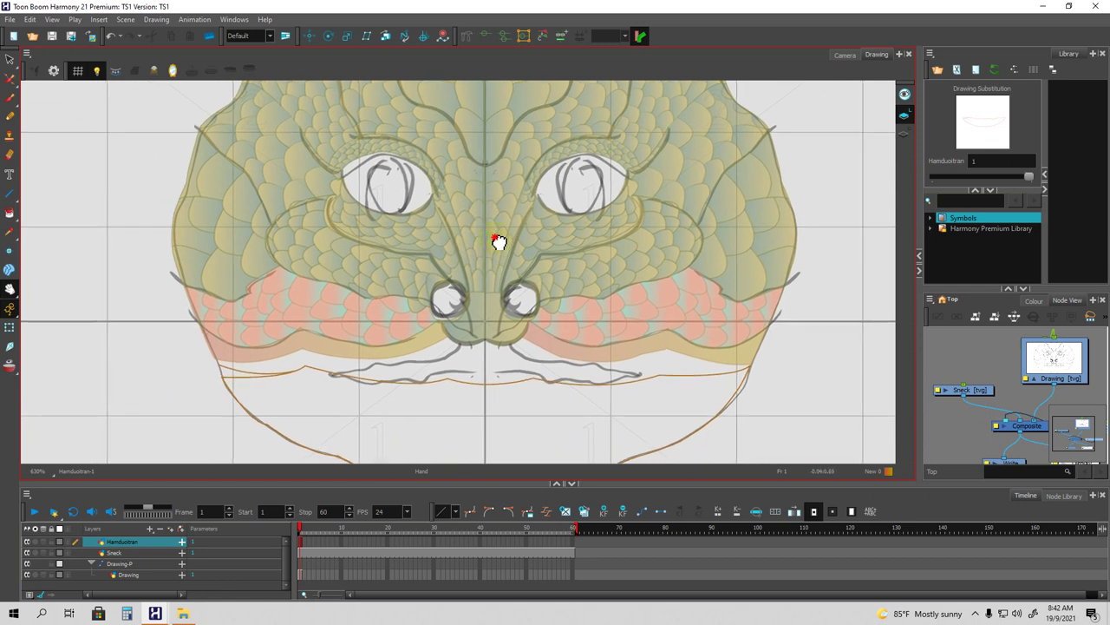
scroll(497, 247, "down", 4)
scroll(501, 237, "down", 3)
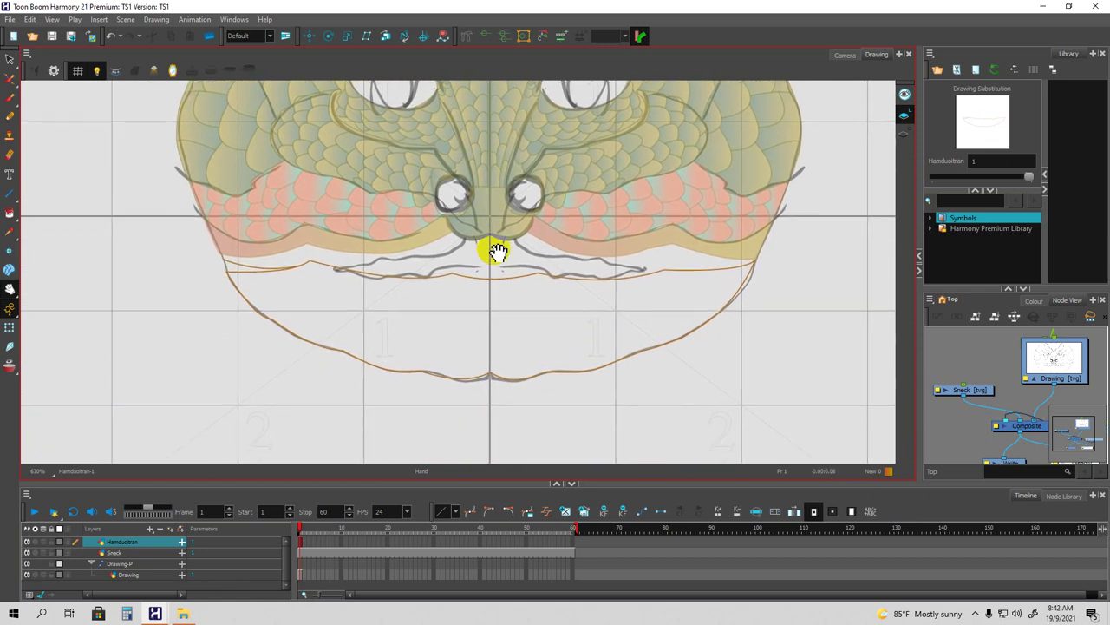
left_click_drag(503, 264, 500, 256)
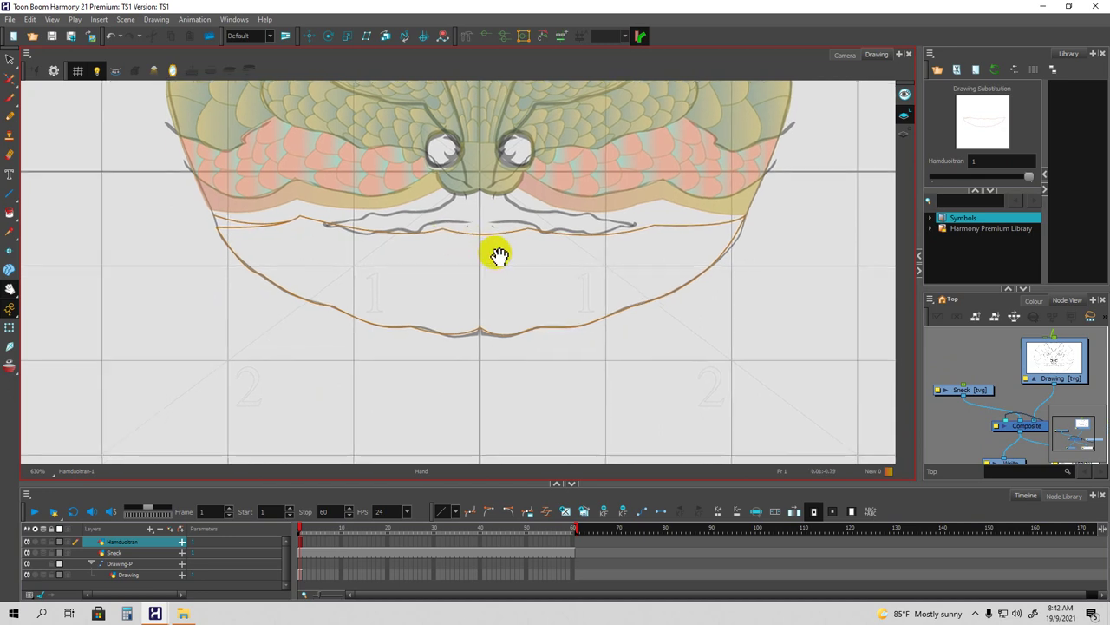
scroll(490, 245, "up", 10)
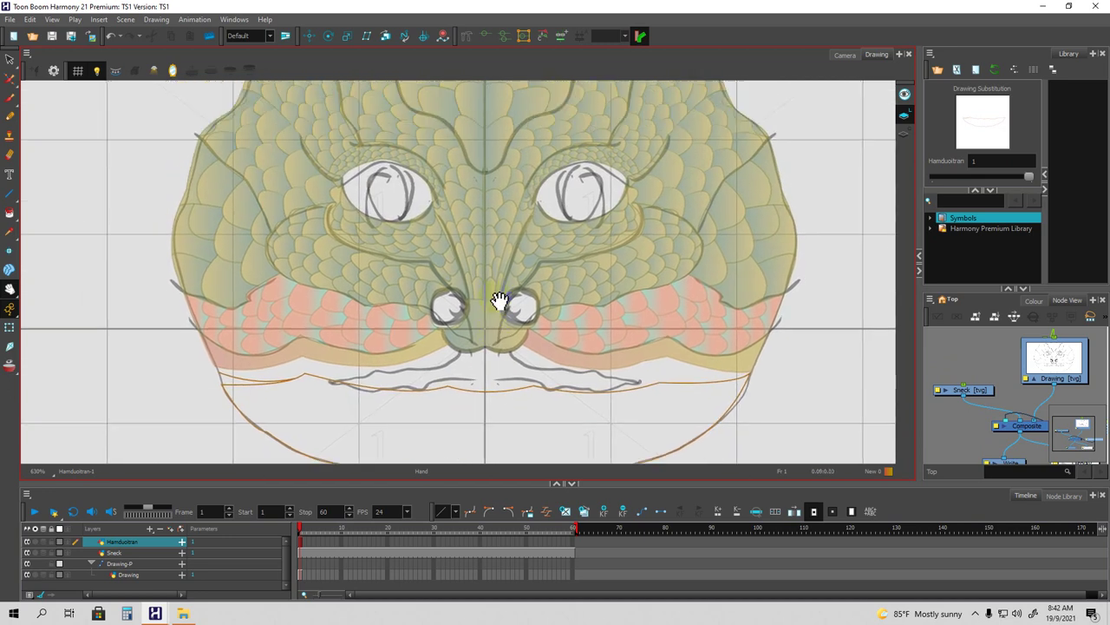
scroll(458, 219, "down", 2)
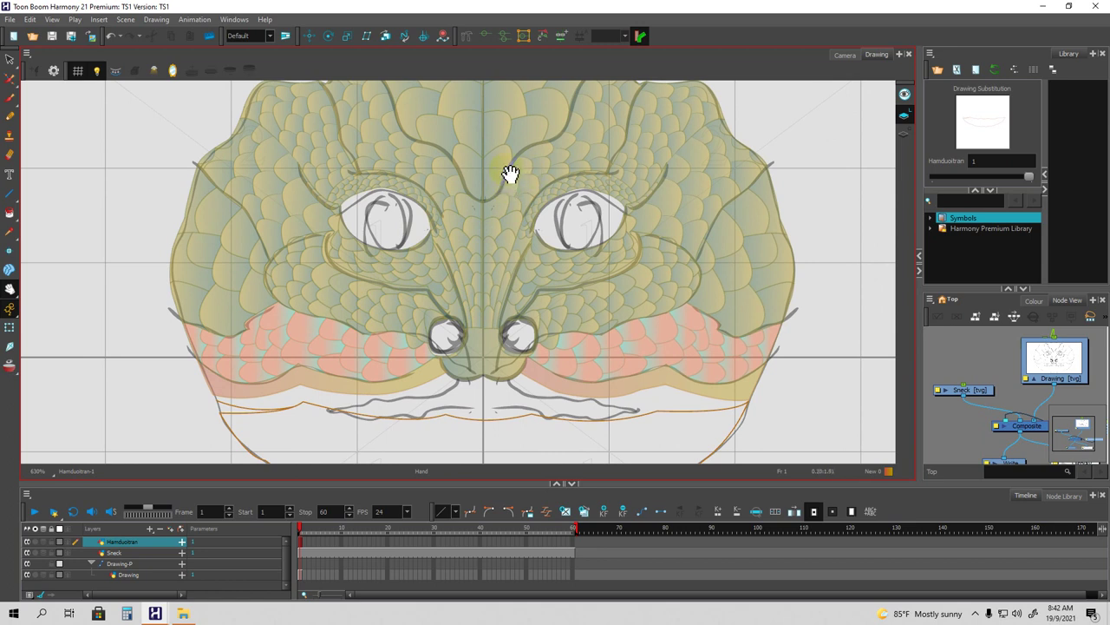
scroll(497, 224, "up", 3)
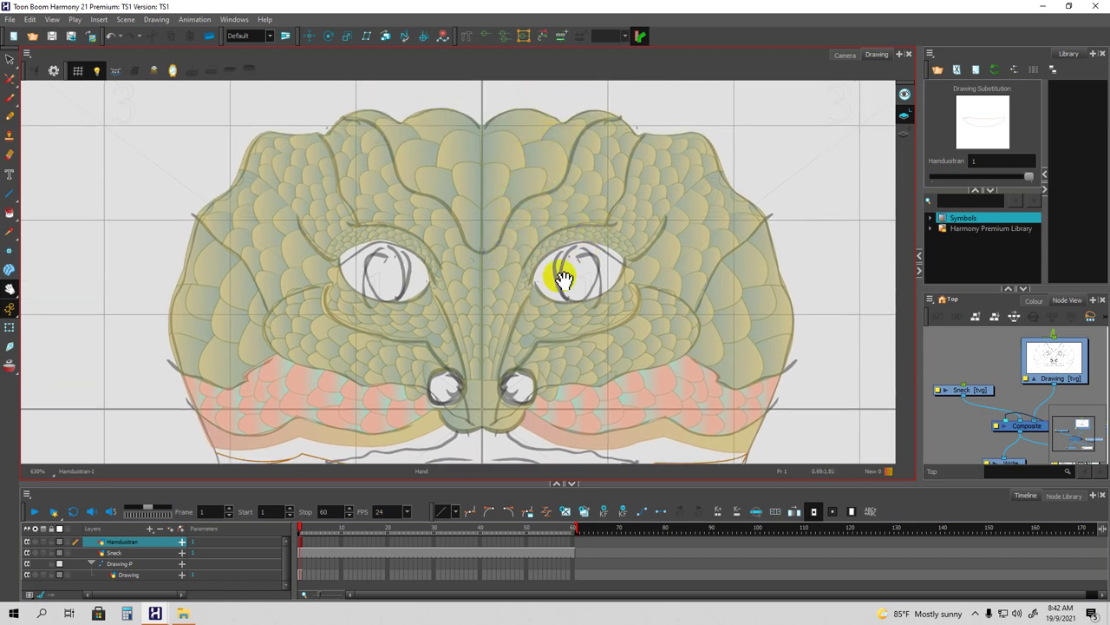
scroll(538, 260, "down", 8)
scroll(541, 213, "down", 4)
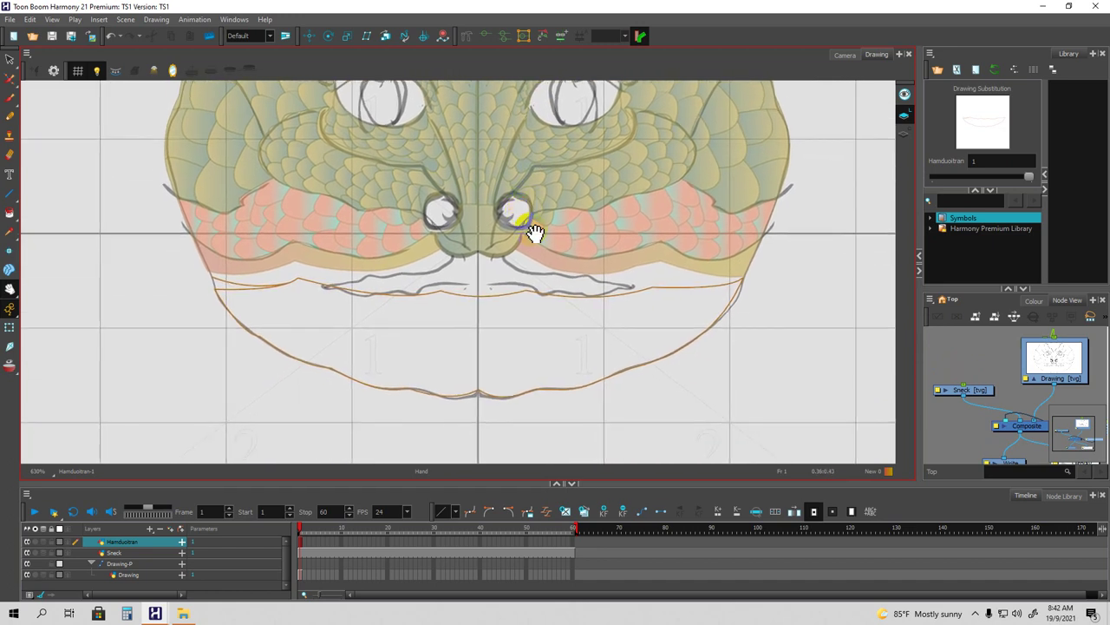
scroll(536, 248, "down", 4)
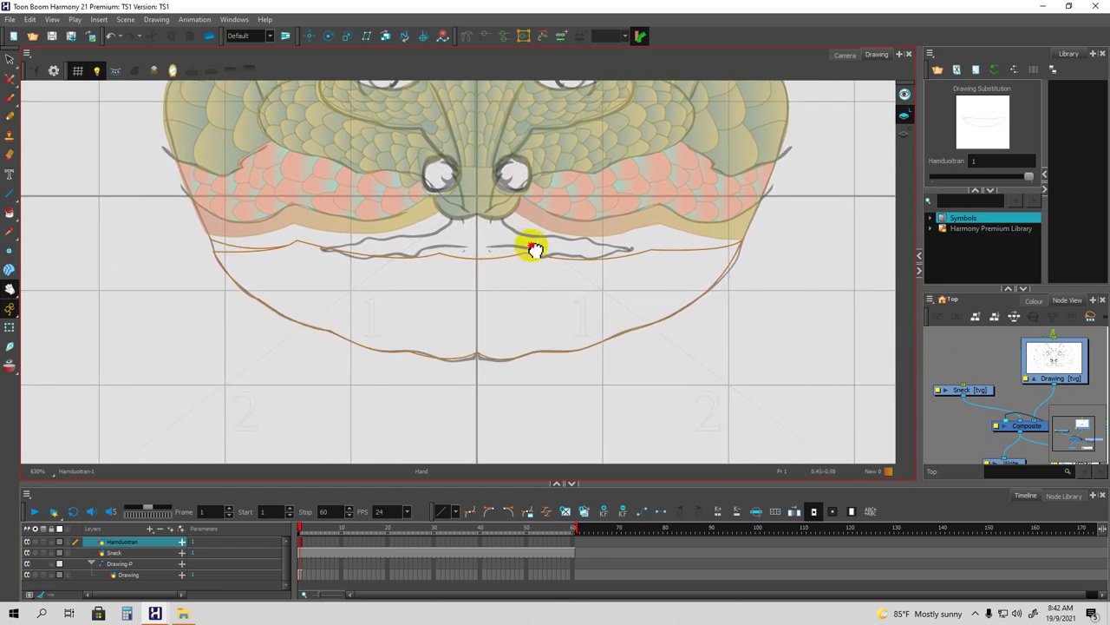
scroll(534, 248, "down", 2)
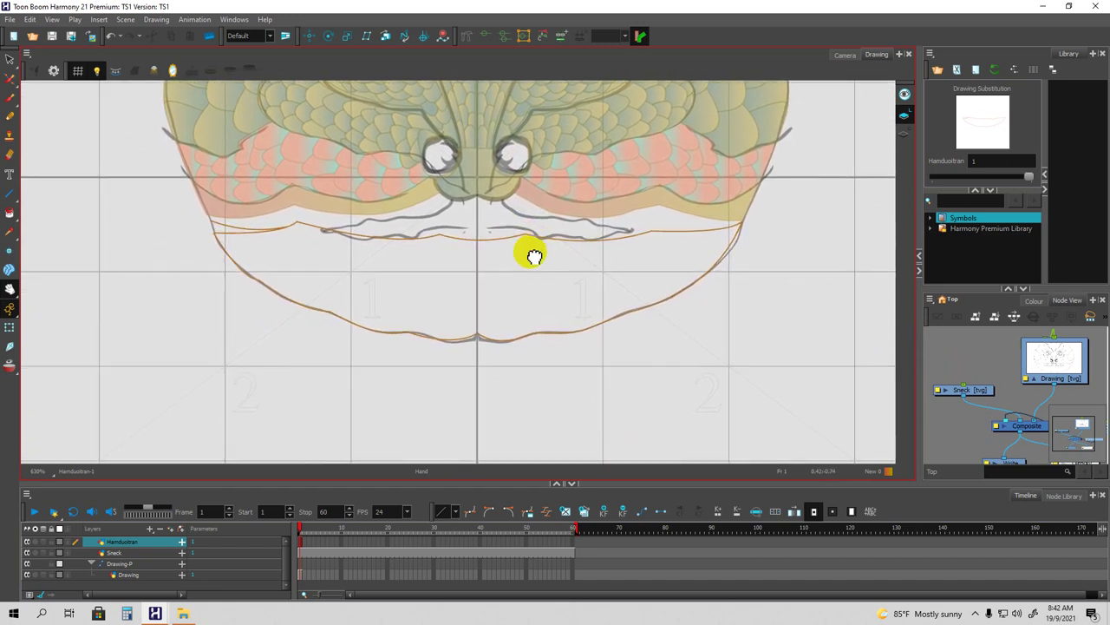
left_click_drag(531, 256, 532, 256)
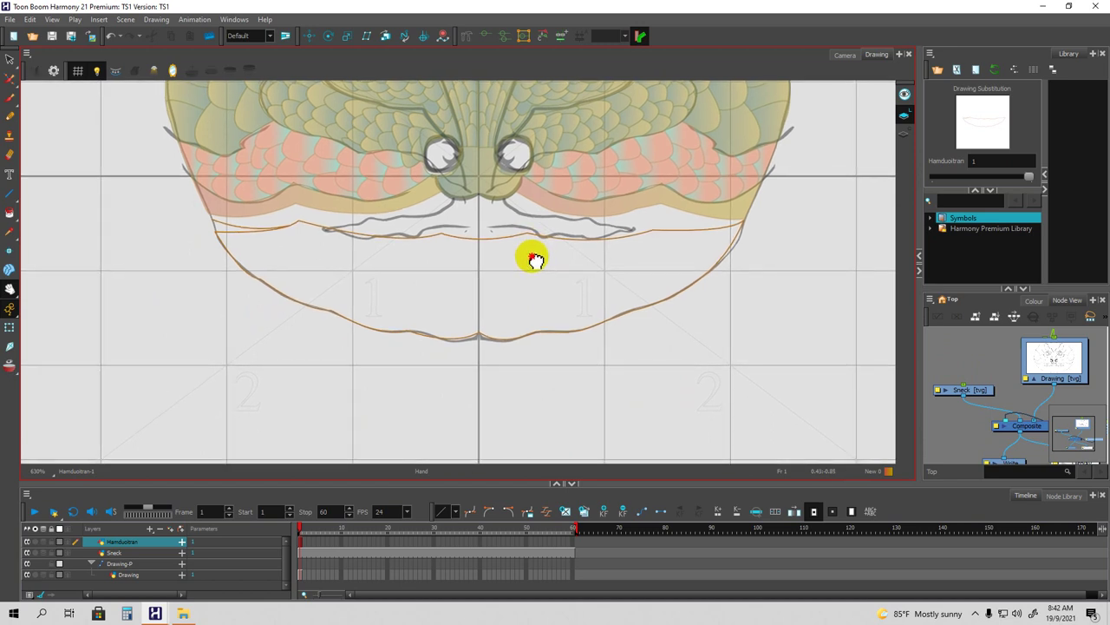
scroll(535, 260, "up", 5)
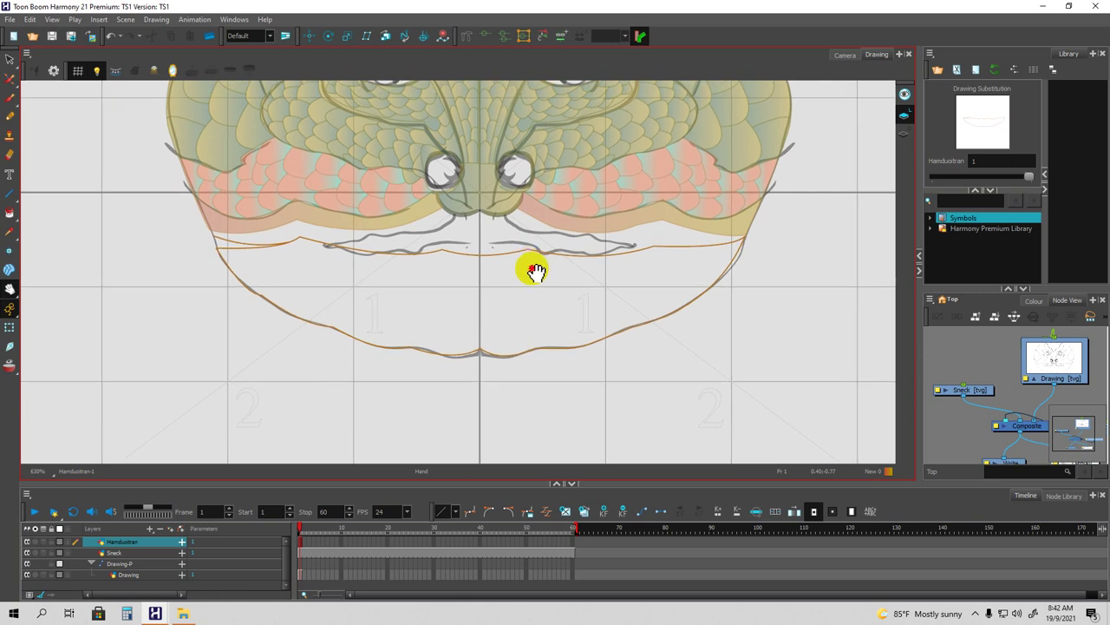
left_click_drag(533, 273, 535, 273)
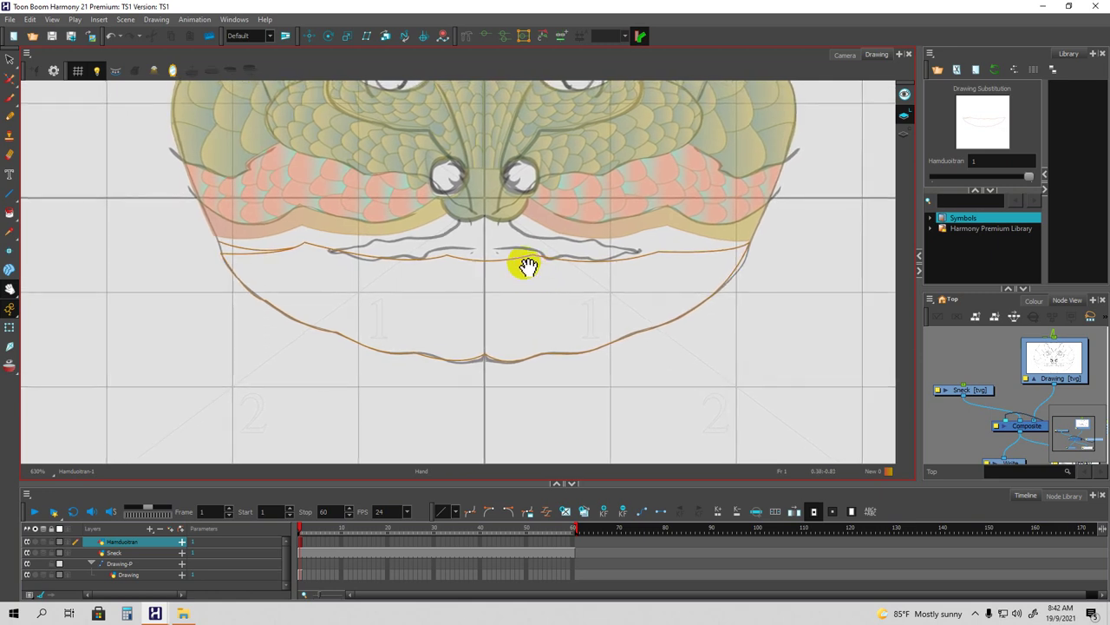
Cut away the upper and lower segments of the lower-jaw outline around the centre line with the Cutter tool.
left_click(11, 79)
left_click(12, 79)
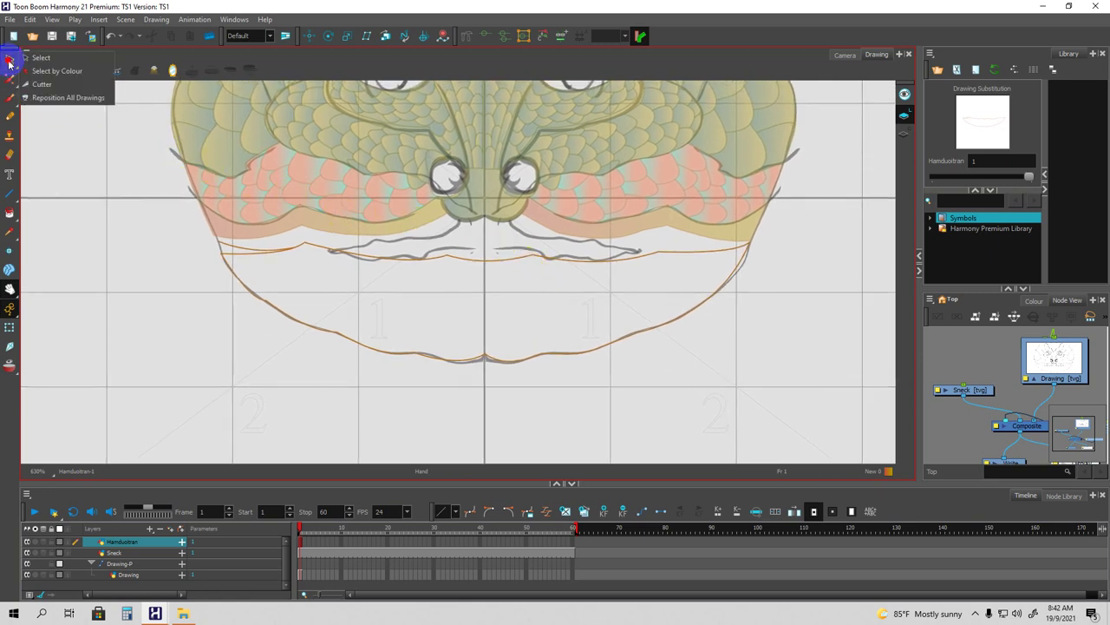
left_click(43, 69)
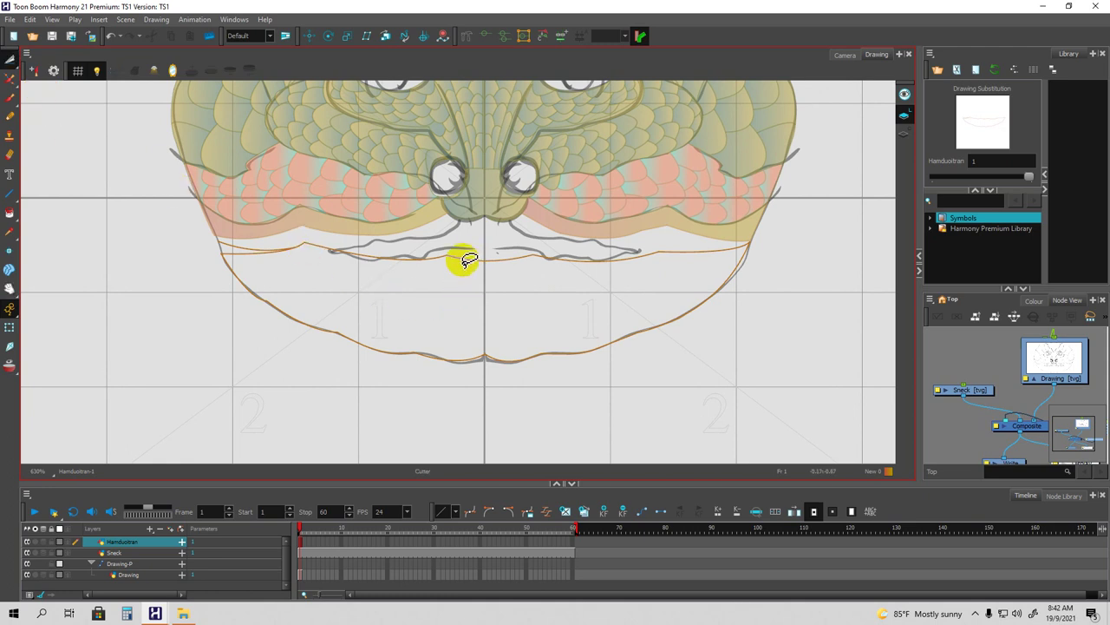
left_click_drag(473, 251, 462, 386)
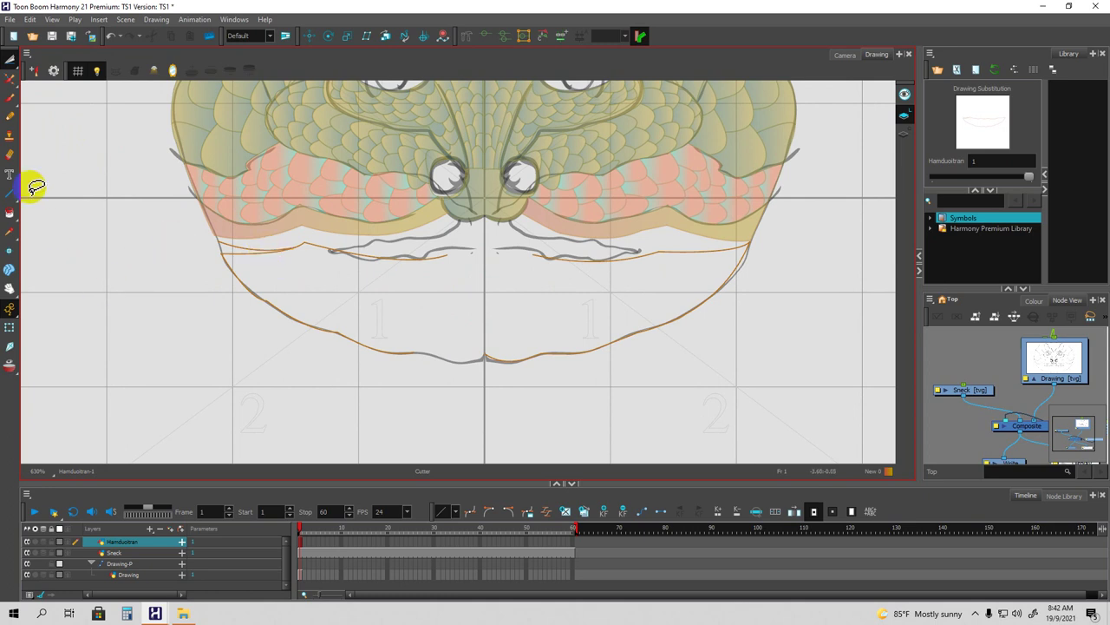
Select the remaining left half of the lower-jaw outline and delete it.
left_click(12, 60)
left_click(26, 58)
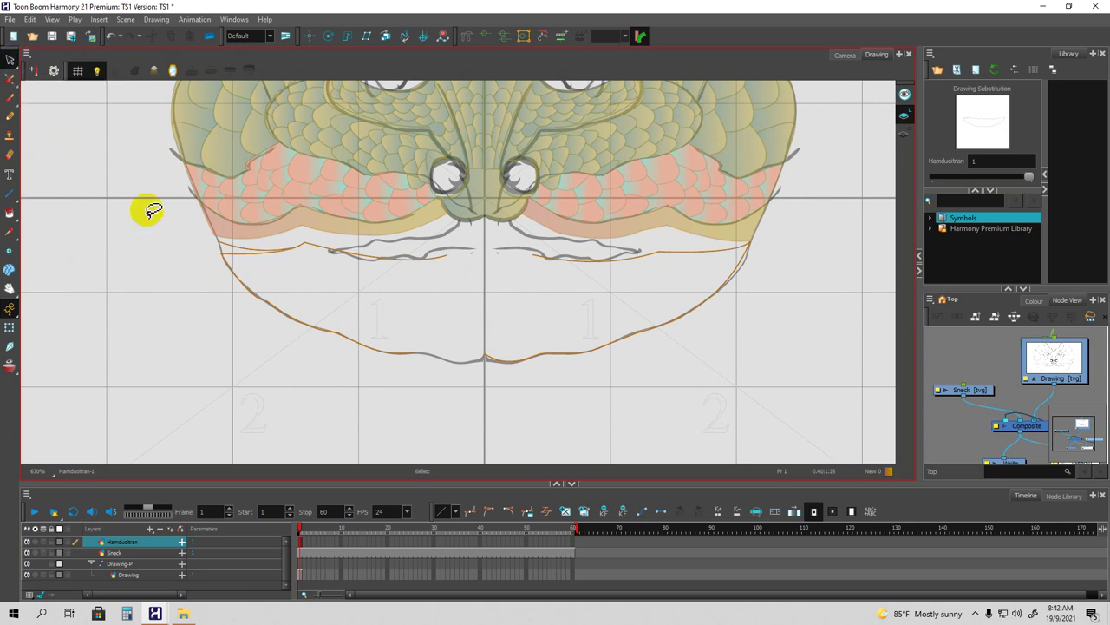
mouse_move(188, 251)
left_mouse_down()
mouse_move(364, 249)
mouse_move(458, 261)
mouse_move(444, 361)
mouse_move(186, 248)
mouse_move(291, 217)
mouse_move(459, 266)
mouse_move(437, 295)
left_mouse_up()
key("Delete")
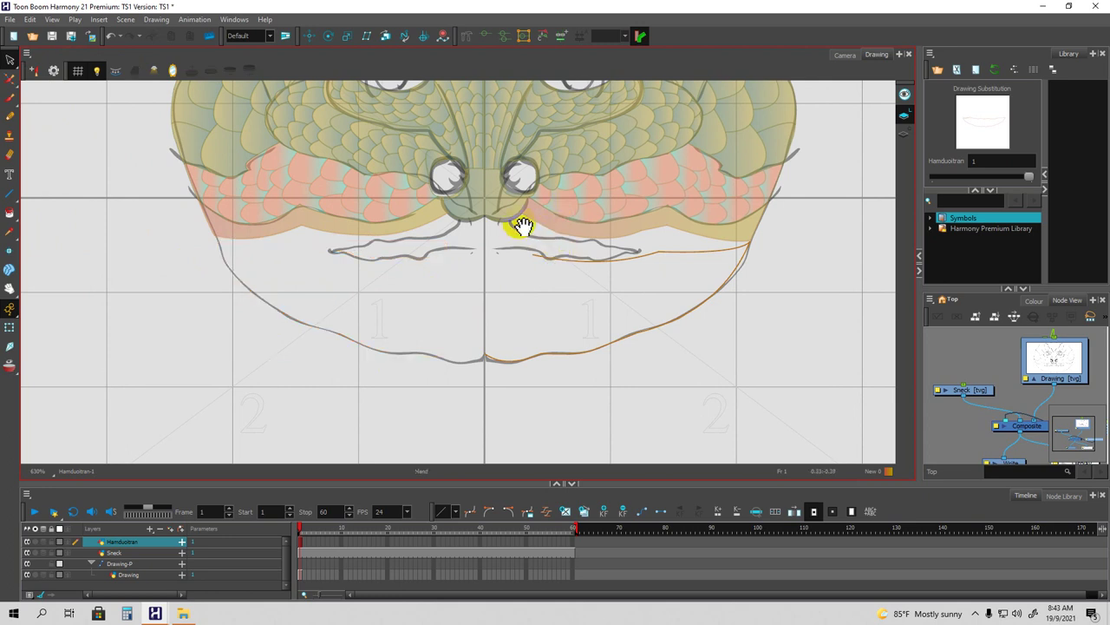
Inspect the open ends of the right half-jaw outline near the centre line and try rotating the canvas view.
left_click_drag(550, 249, 552, 260)
scroll(525, 241, "up", 3)
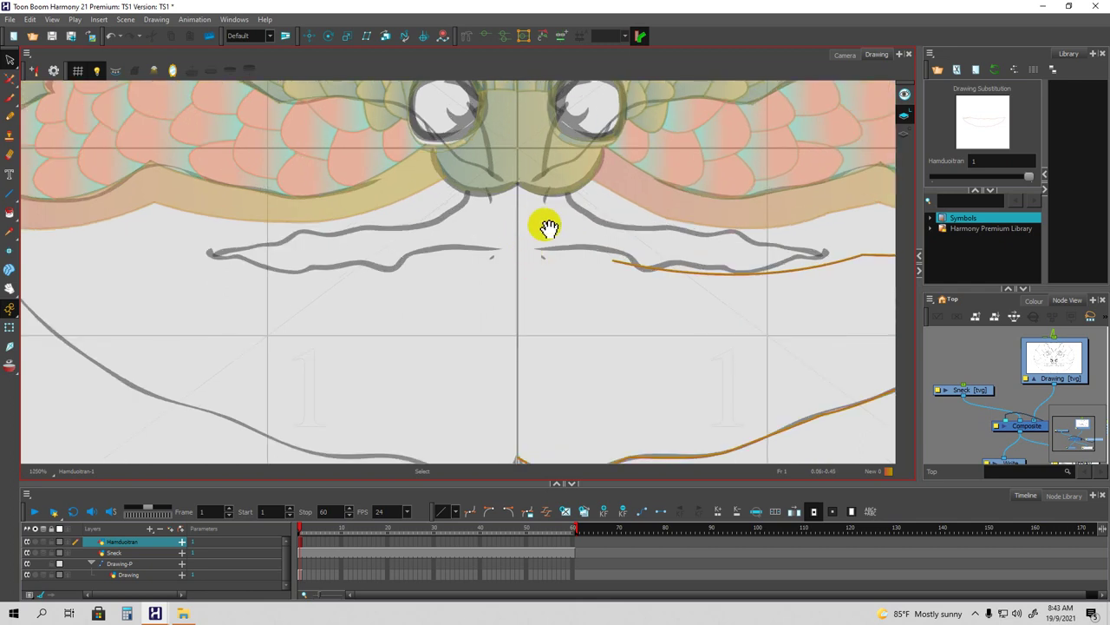
scroll(555, 235, "down", 1)
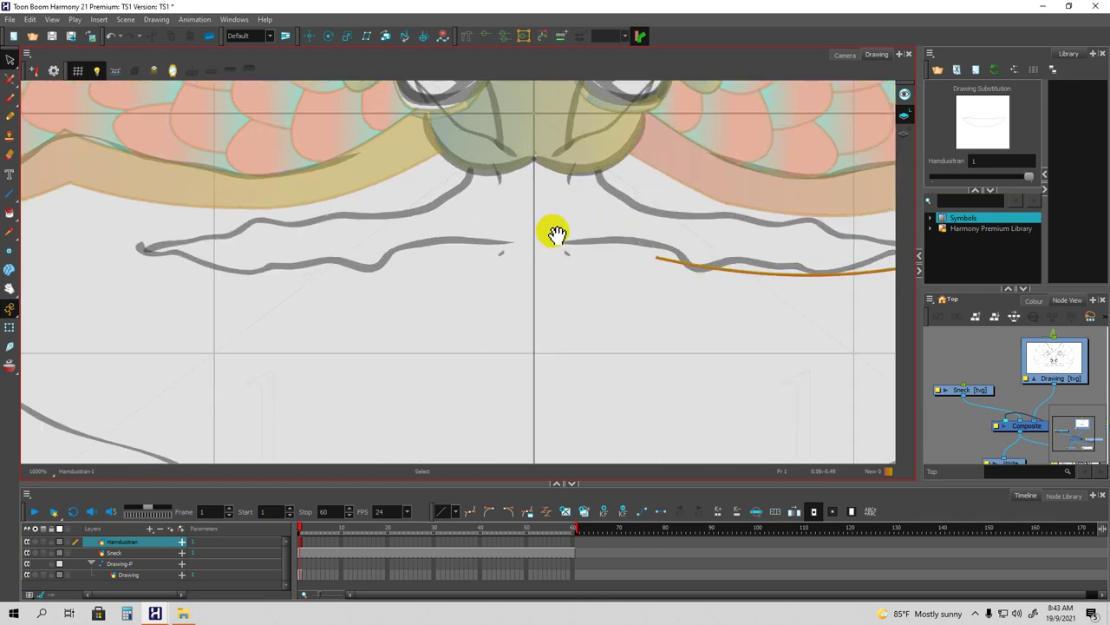
scroll(555, 234, "up", 1)
scroll(555, 235, "down", 1)
scroll(555, 234, "down", 1)
scroll(558, 236, "up", 1)
scroll(564, 232, "up", 1)
scroll(594, 255, "up", 2)
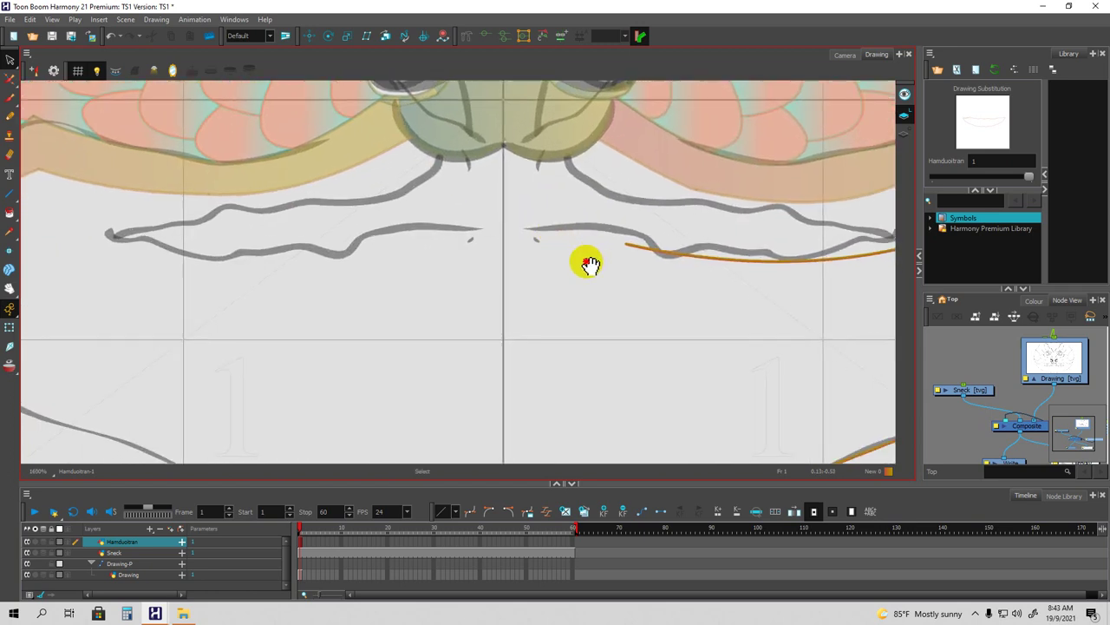
left_click_drag(569, 275, 582, 241)
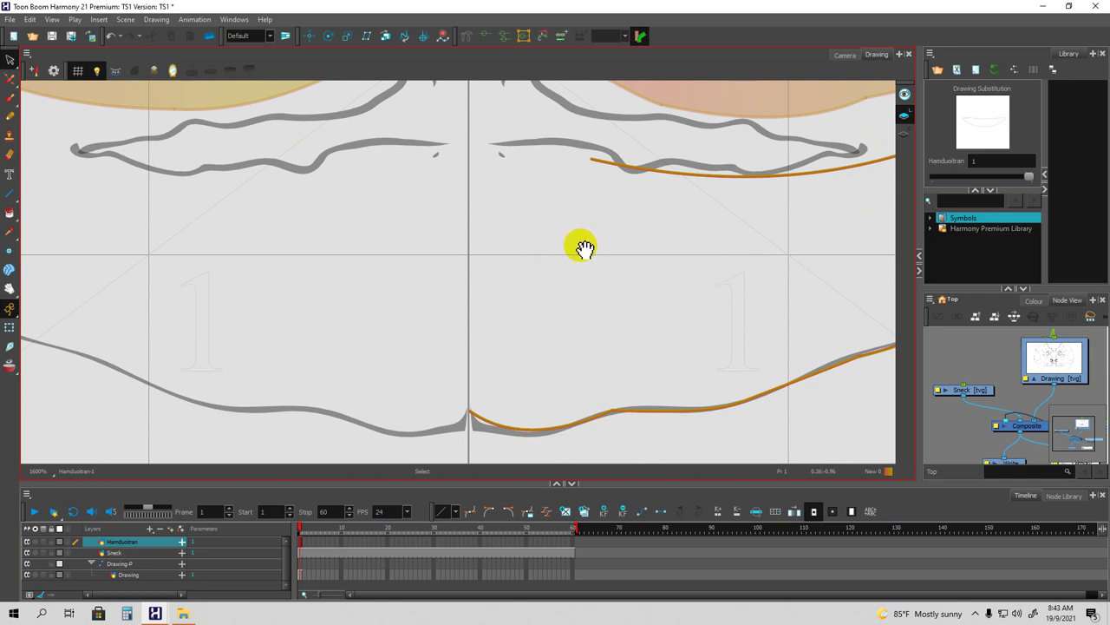
key("ctrl+alt")
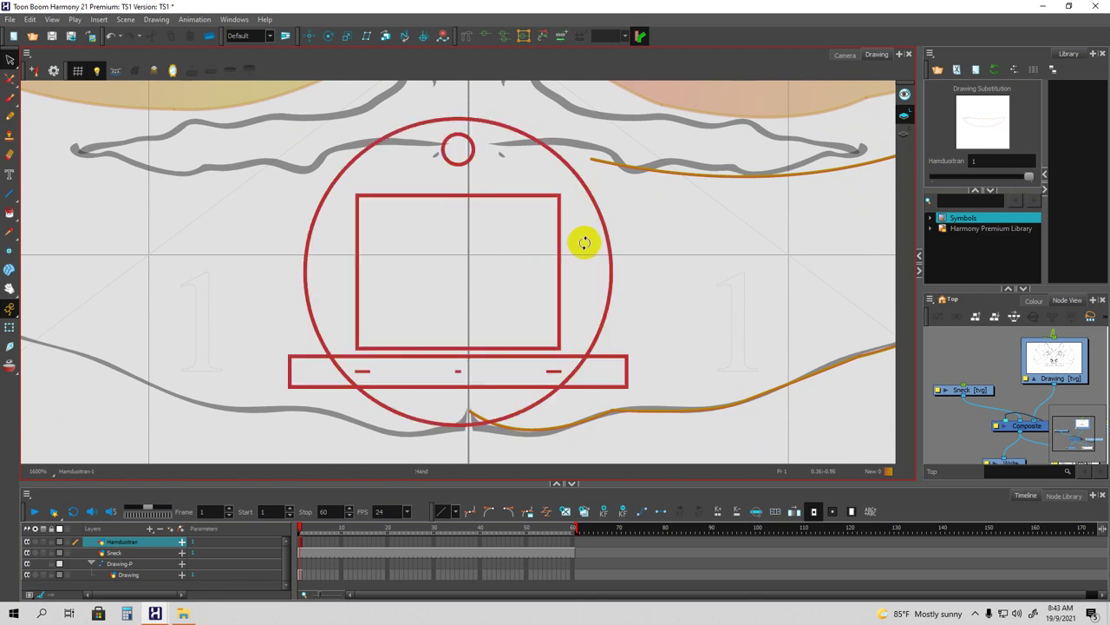
mouse_move(586, 240)
left_mouse_down()
mouse_move(585, 274)
mouse_move(555, 300)
mouse_move(597, 235)
left_mouse_up()
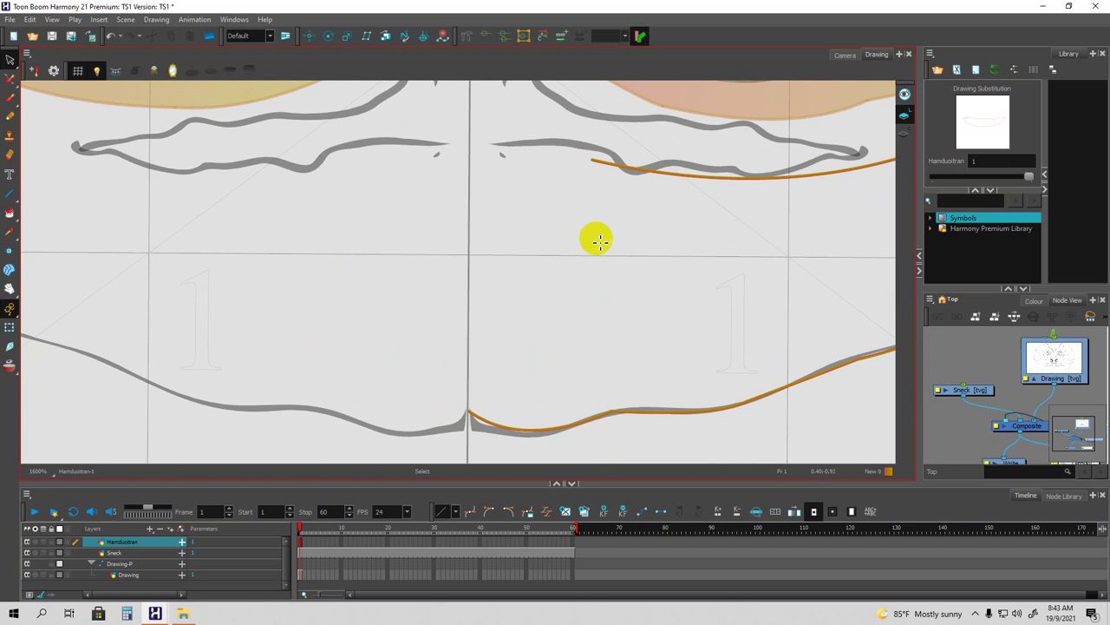
mouse_move(574, 225)
left_mouse_down()
mouse_move(578, 260)
mouse_move(582, 248)
left_mouse_up()
Draw a slightly curved line from the centre line to the cut end of the jaw's upper edge.
key("space")
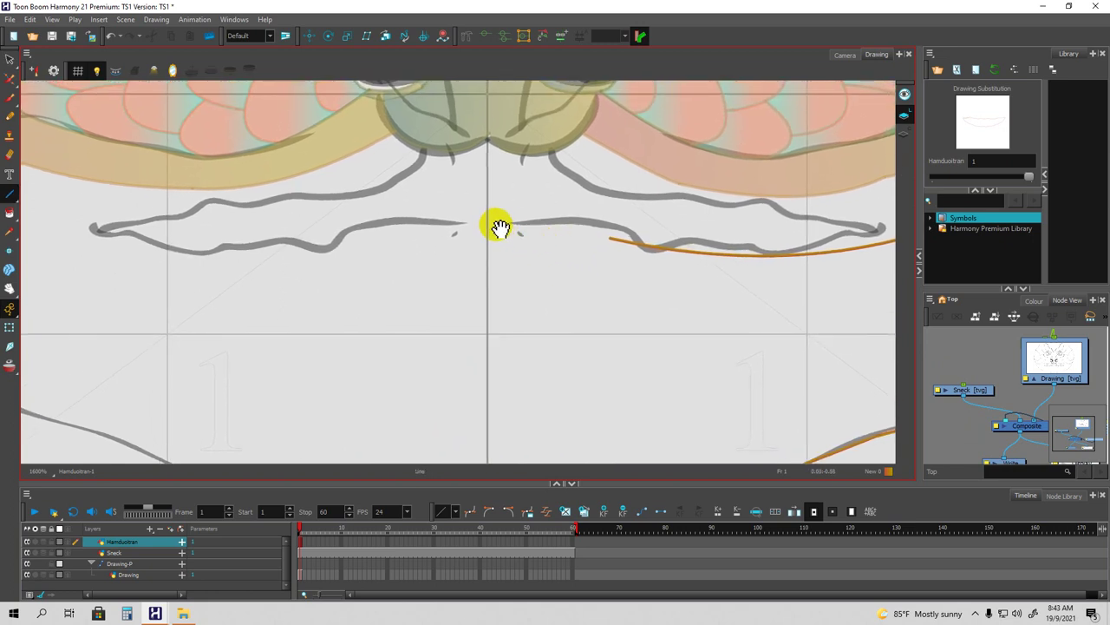
left_click_drag(491, 222, 593, 231)
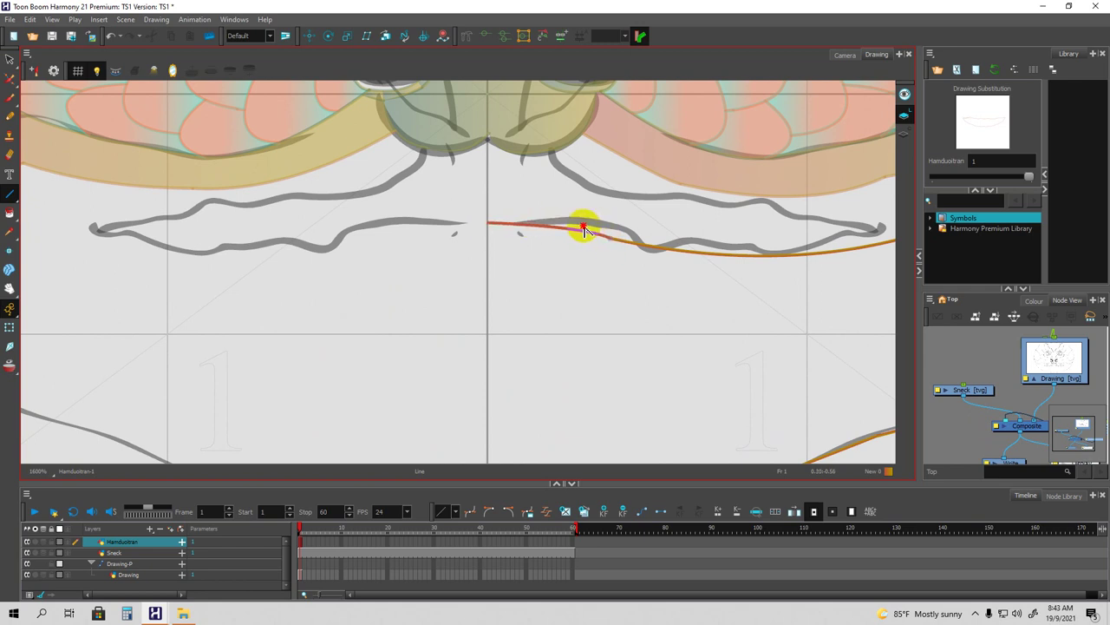
left_click_drag(585, 228, 585, 228)
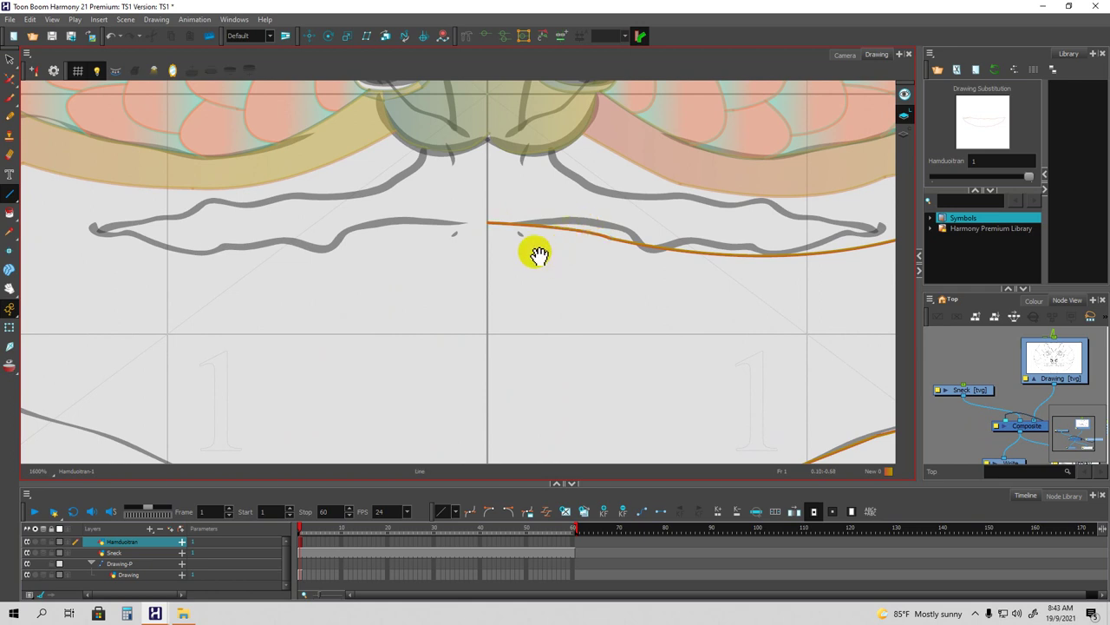
Close the right half-jaw with a vertical line along the centre axis, joining its upper and lower edges.
left_click(10, 201)
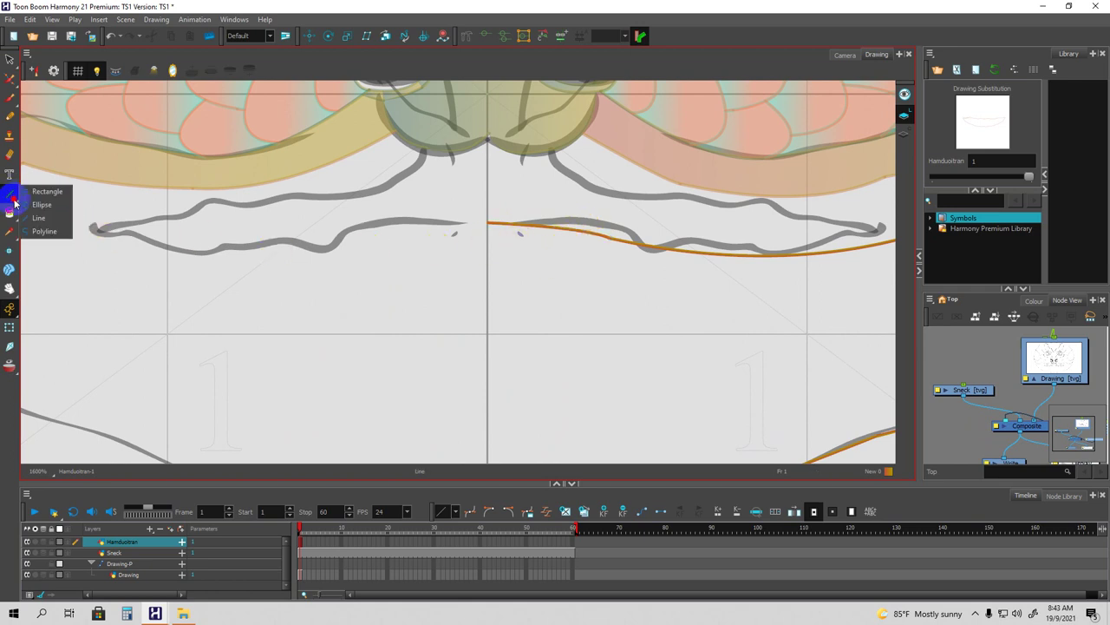
left_click_drag(17, 206, 30, 219)
key("space")
mouse_move(496, 290)
left_mouse_down()
mouse_move(478, 272)
mouse_move(519, 257)
mouse_move(519, 244)
left_mouse_up()
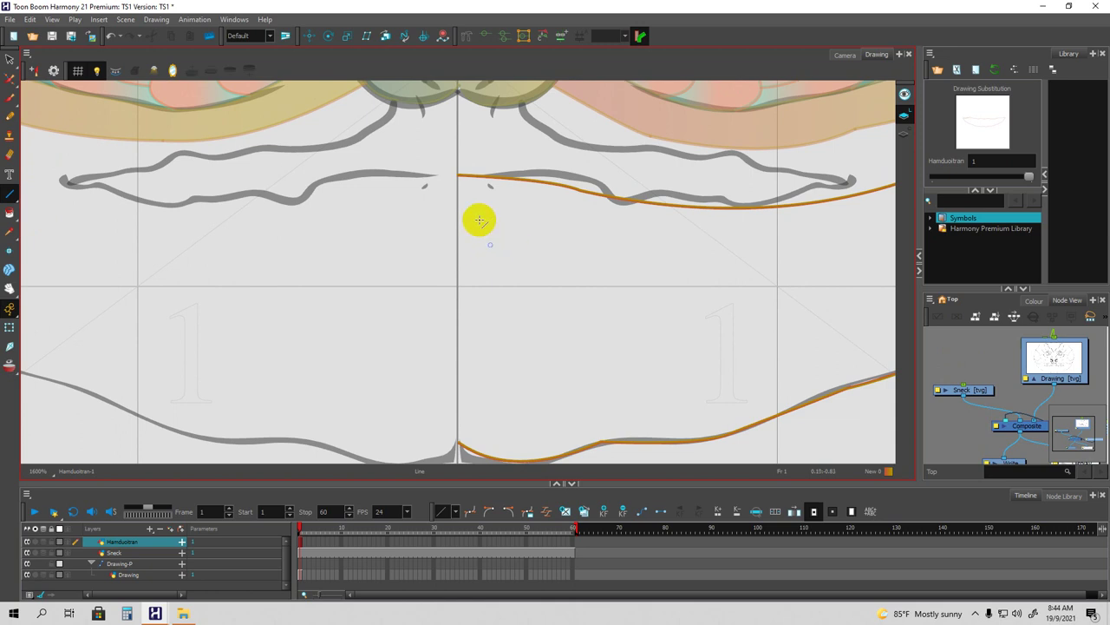
left_click_drag(471, 196, 483, 193)
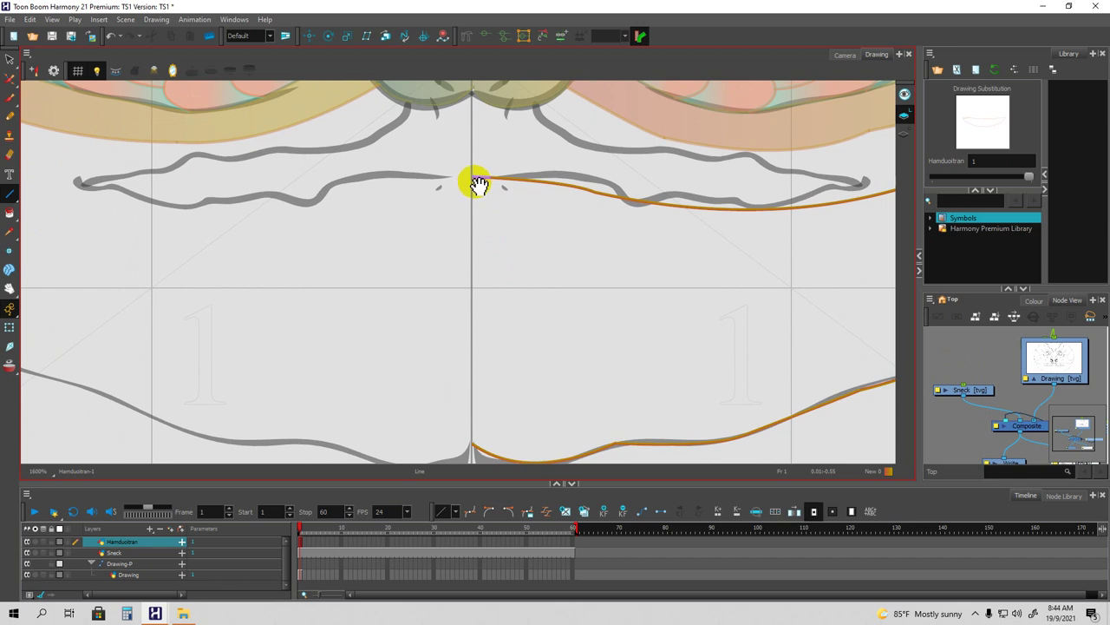
left_click_drag(471, 180, 470, 446)
mouse_move(520, 329)
left_mouse_down()
mouse_move(518, 314)
mouse_move(478, 300)
mouse_move(491, 291)
mouse_move(498, 299)
left_mouse_up()
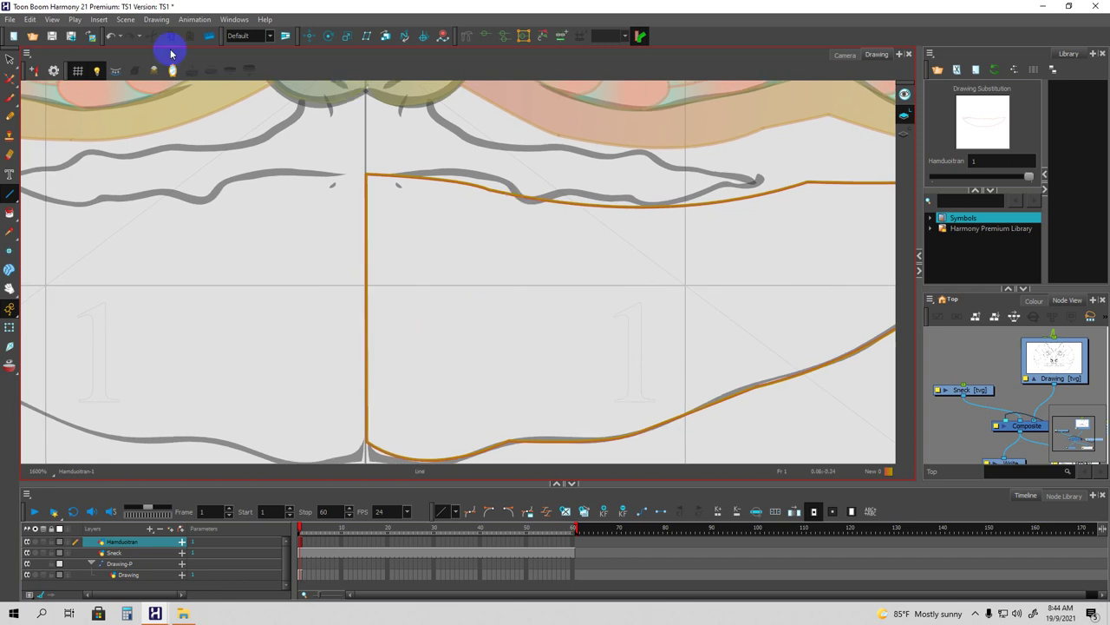
Add a new colour swatch to the TS1 scene palette and save the scene.
left_click(234, 19)
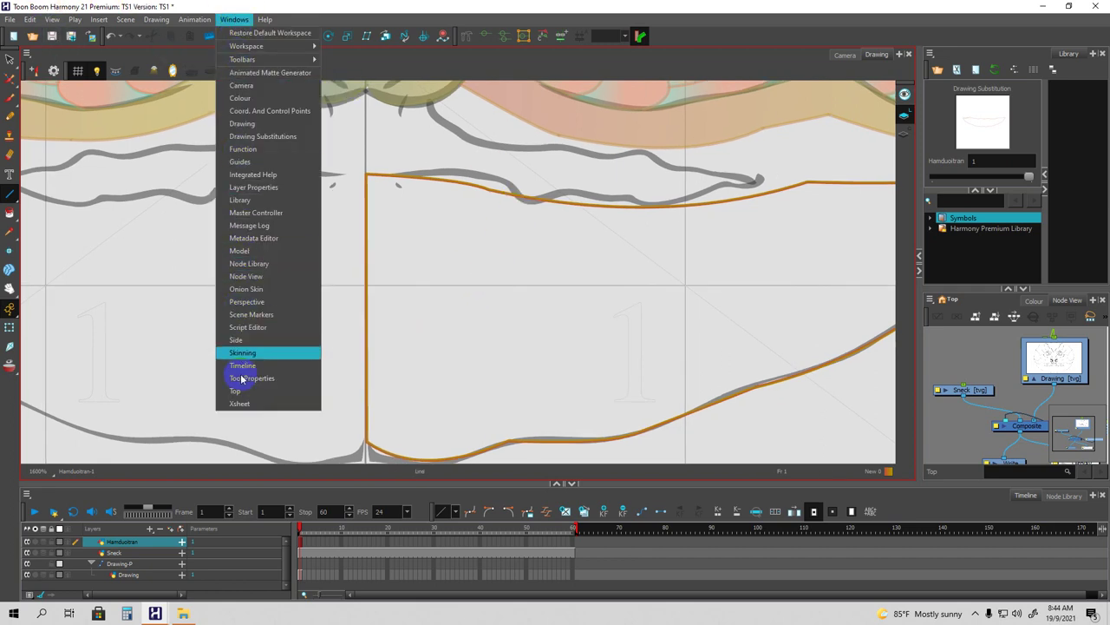
left_click(241, 98)
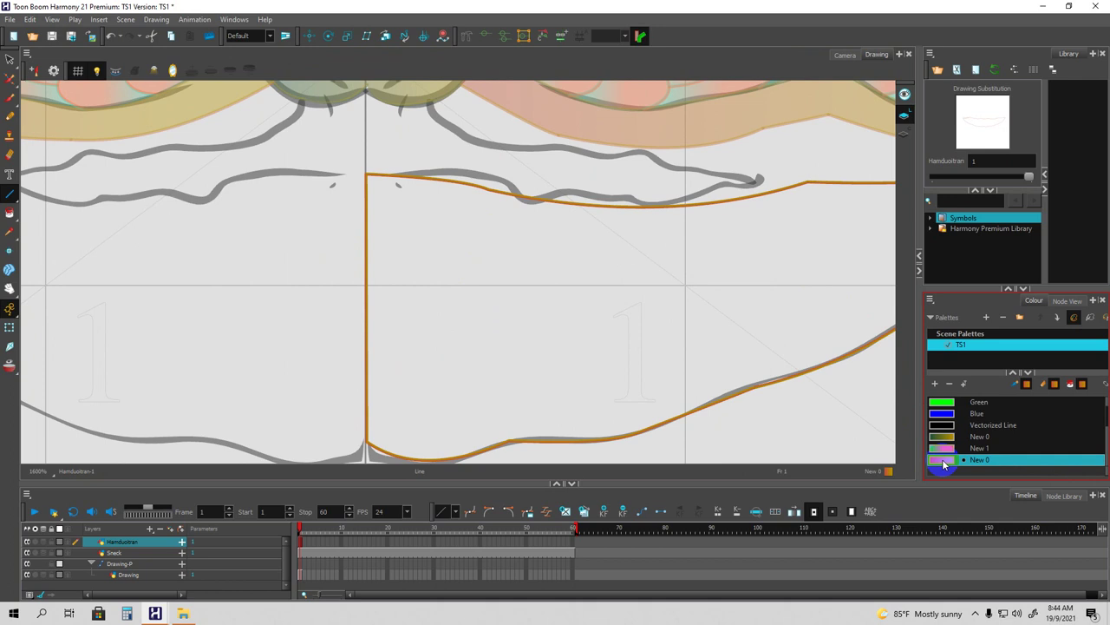
left_click(935, 385)
key("ctrl+s")
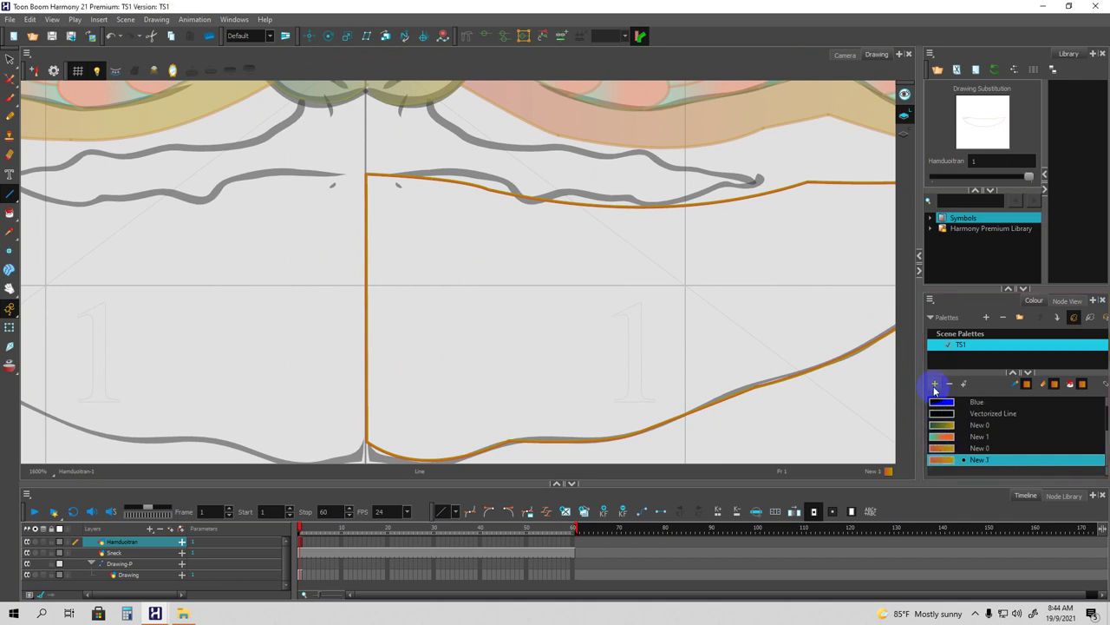
Open the selected New 1 swatch for editing as a gradient and shift its gold colour stop slightly.
double_click(941, 460)
left_click(605, 397)
left_click(642, 368)
left_click(641, 340)
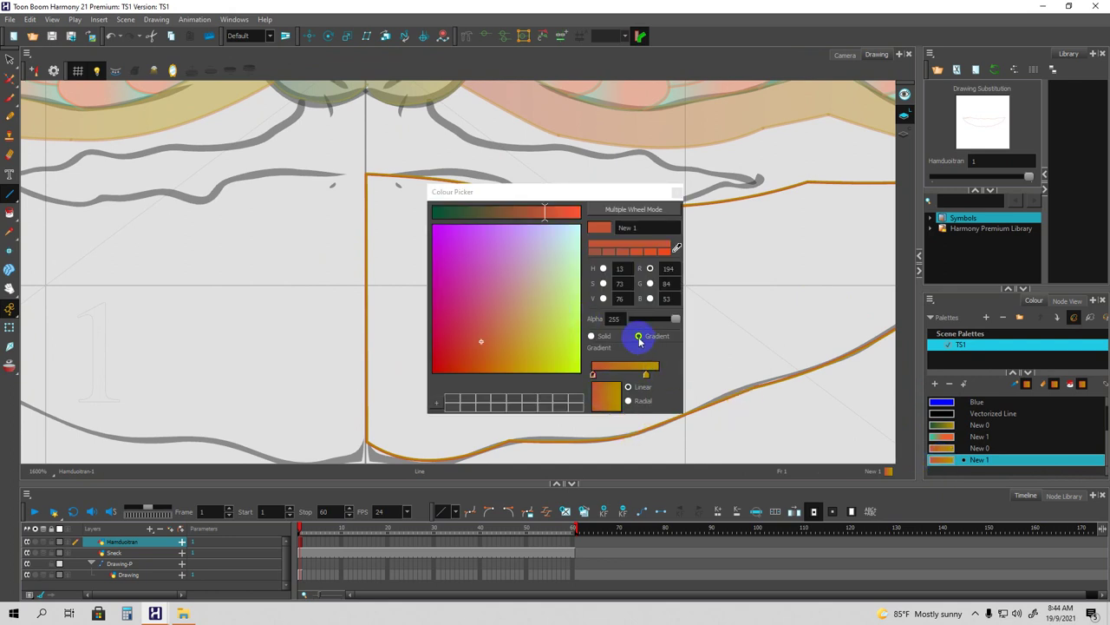
left_click(604, 373)
left_click(594, 375)
left_click(646, 380)
left_click_drag(646, 378, 649, 378)
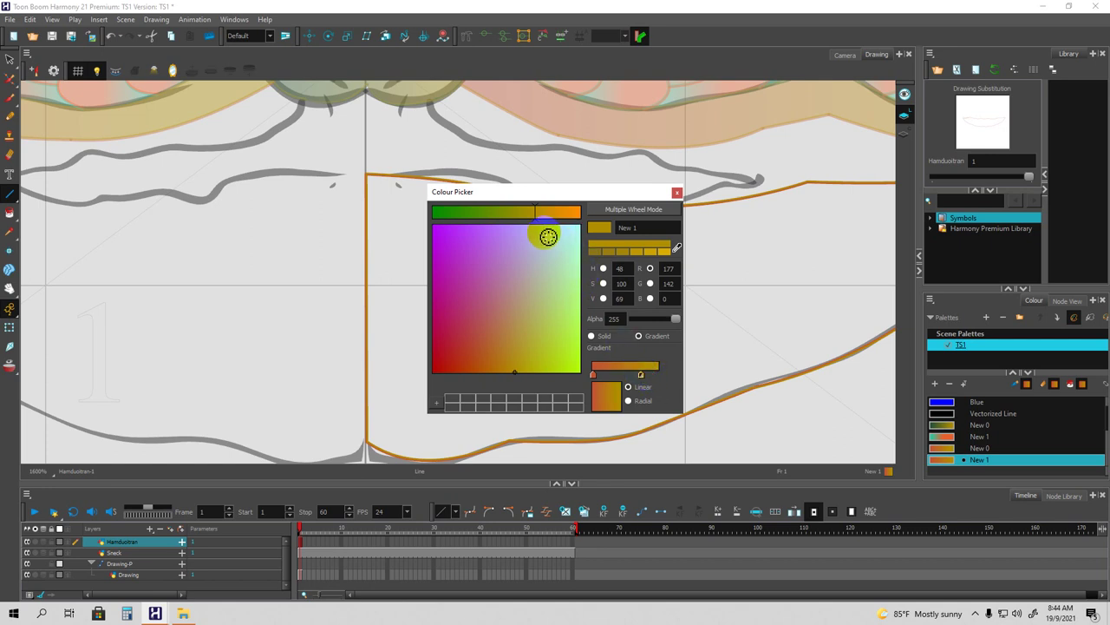
Set the New 1 gradient's starting colour to a pale pink with RGB 217, 193, 213 using the multiple-wheel colour picker.
left_click(609, 211)
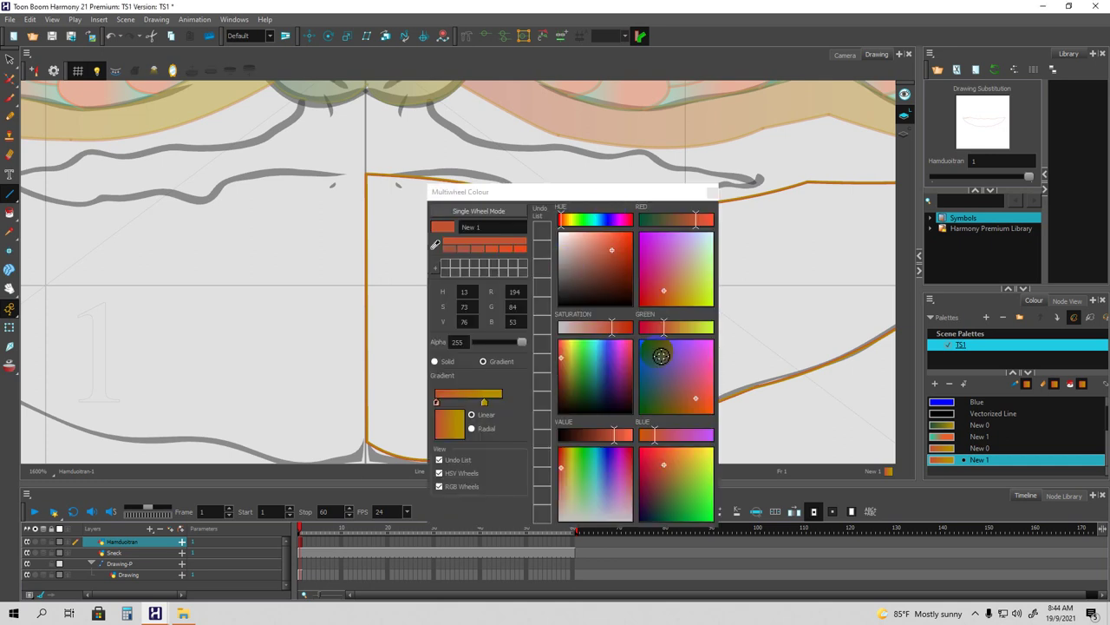
left_click(573, 468)
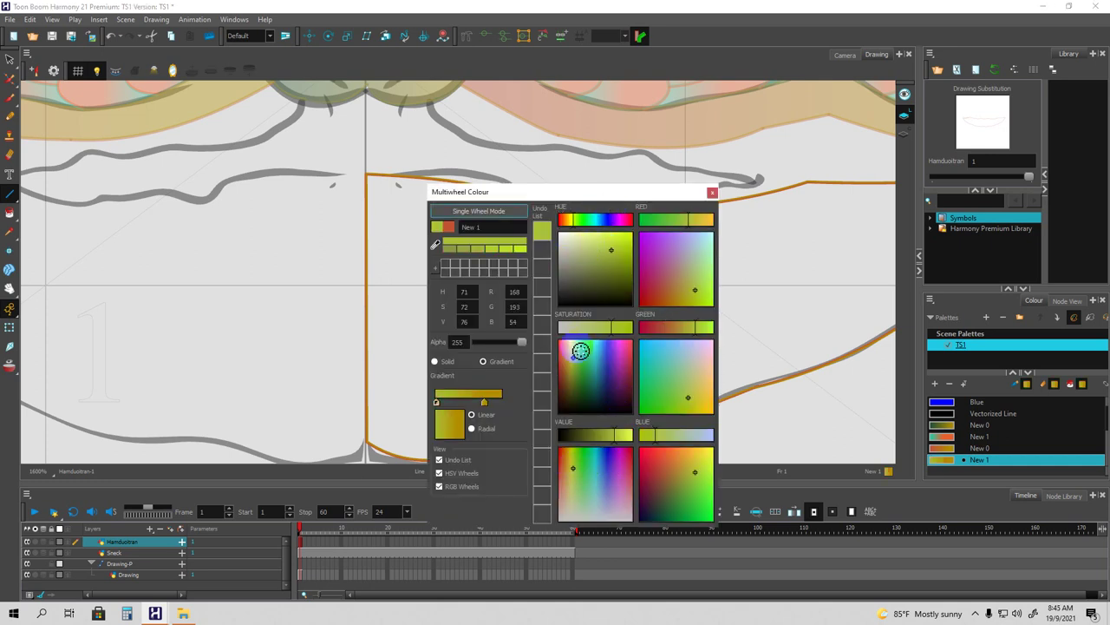
left_click(705, 355)
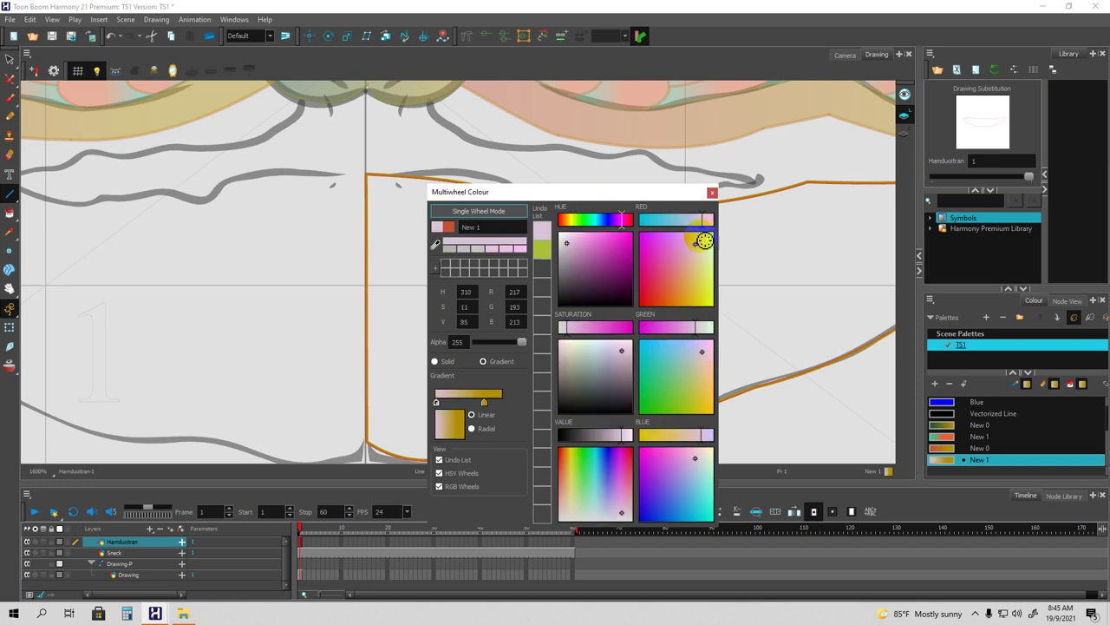
left_click(712, 192)
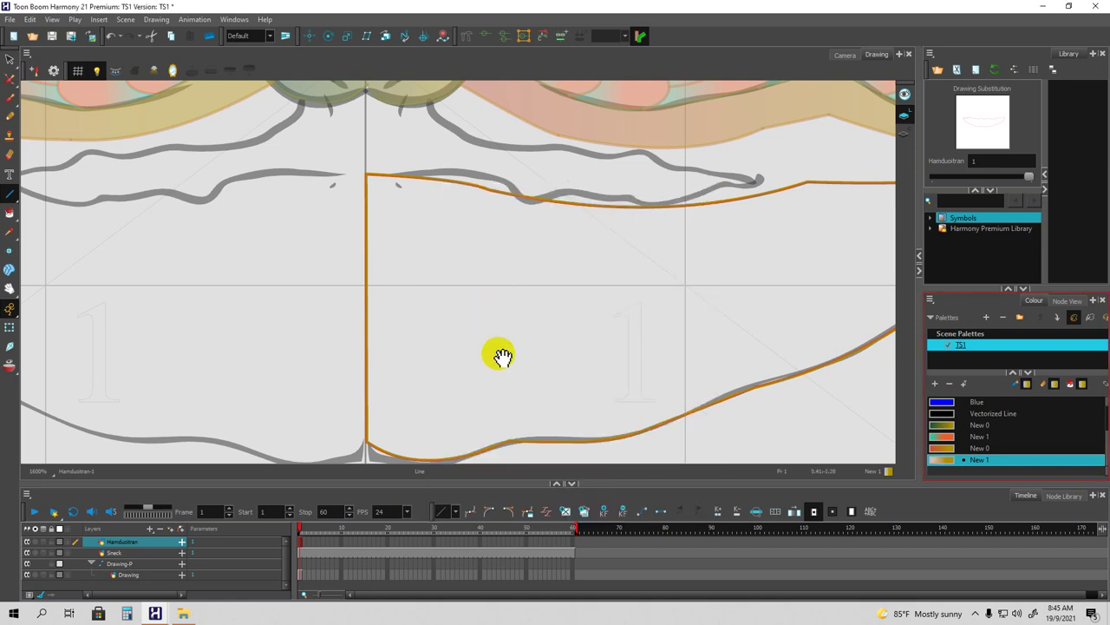
Divide the right half-jaw with a curved line from its top centre corner to the lower edge and a diagonal line farther right.
mouse_move(409, 248)
left_mouse_down()
mouse_move(455, 252)
mouse_move(443, 238)
left_mouse_up()
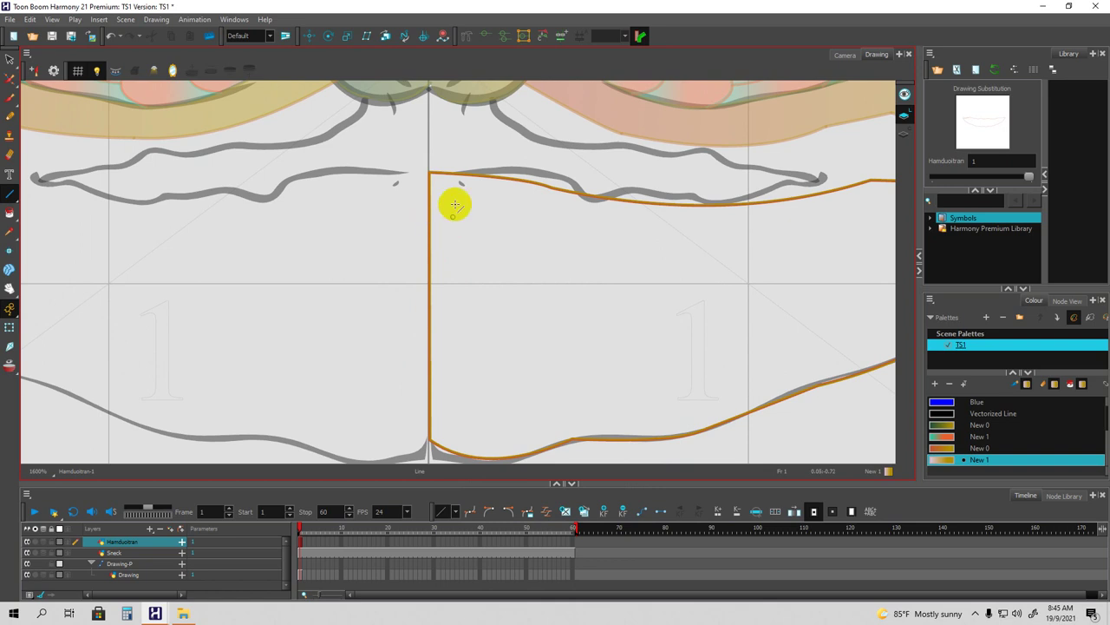
left_click_drag(460, 196, 432, 198)
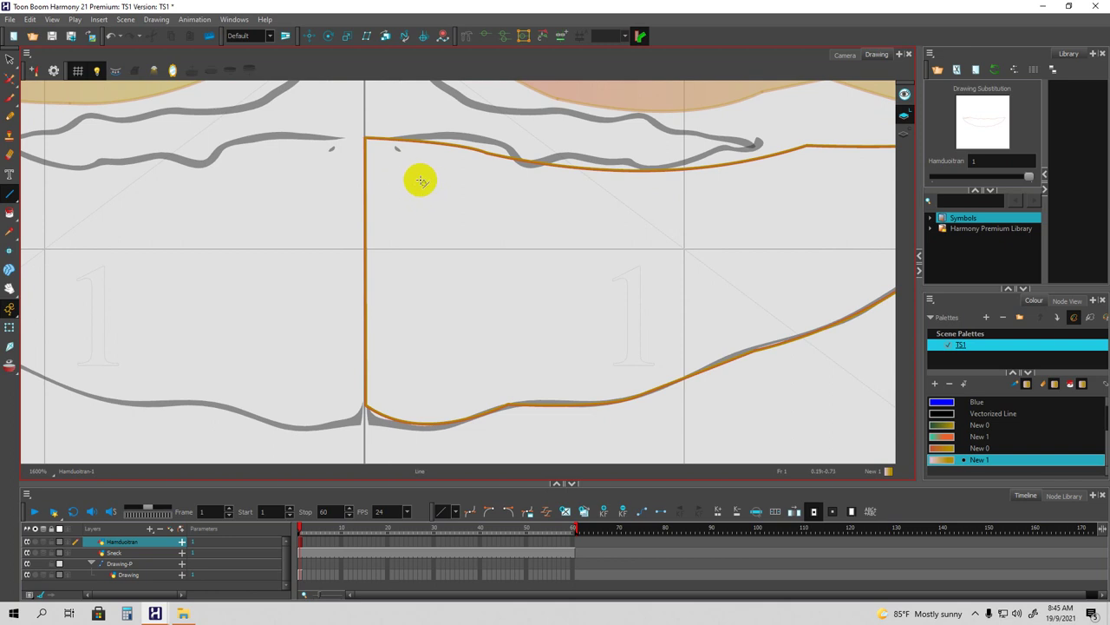
mouse_move(367, 139)
left_mouse_down()
mouse_move(441, 223)
mouse_move(495, 322)
mouse_move(508, 403)
mouse_move(494, 372)
mouse_move(505, 343)
left_mouse_up()
left_click_drag(579, 300, 554, 295)
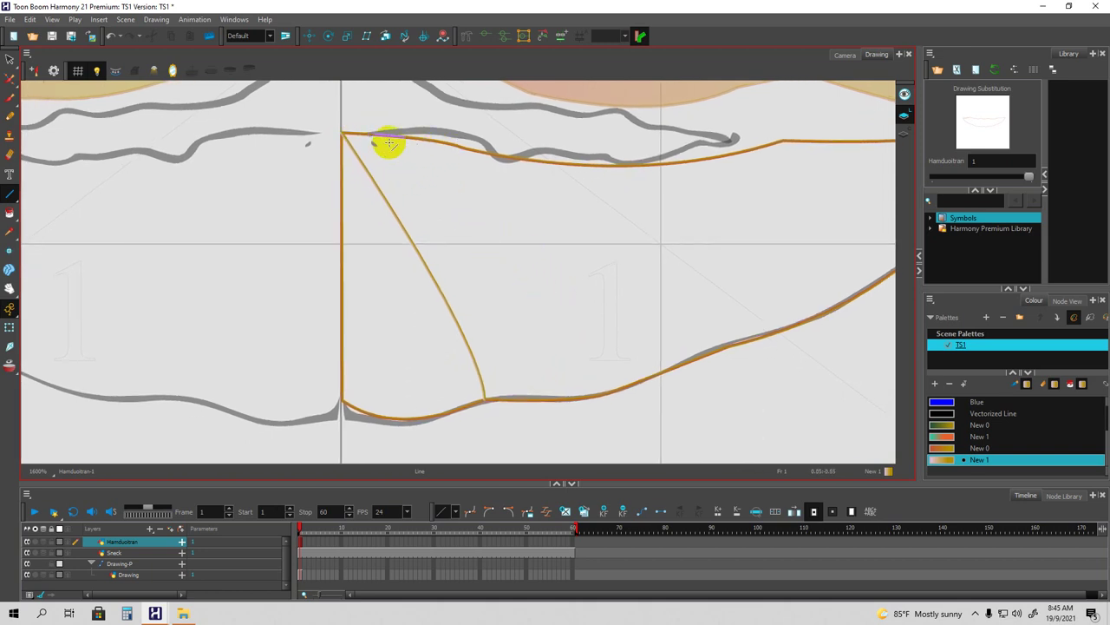
mouse_move(402, 139)
left_mouse_down()
mouse_move(471, 171)
mouse_move(622, 288)
mouse_move(675, 362)
mouse_move(667, 349)
left_mouse_up()
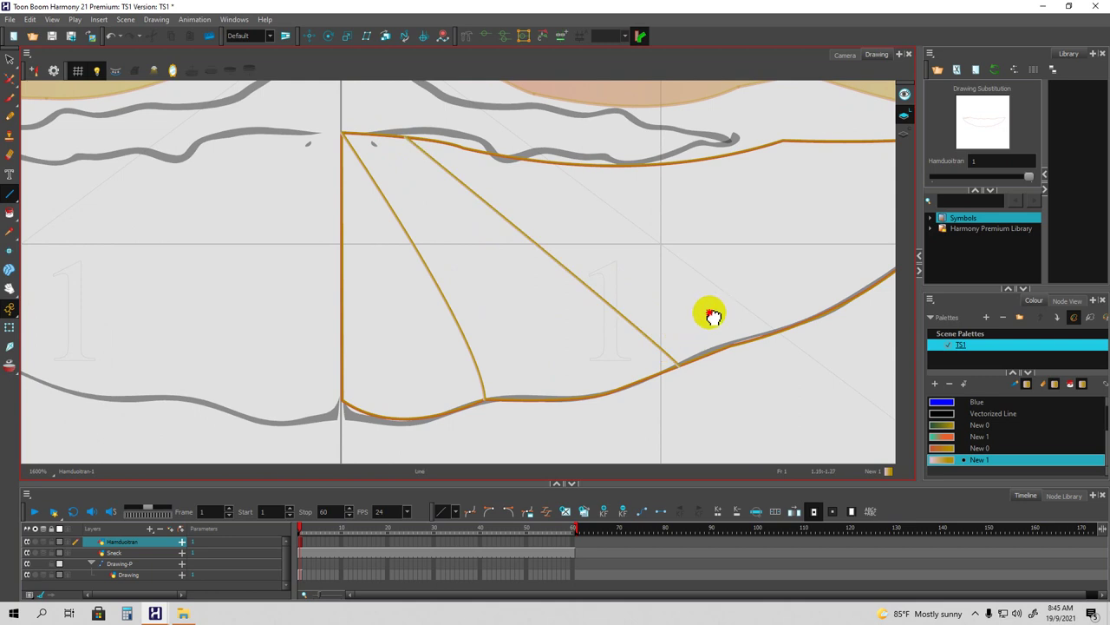
left_click_drag(719, 310, 719, 300)
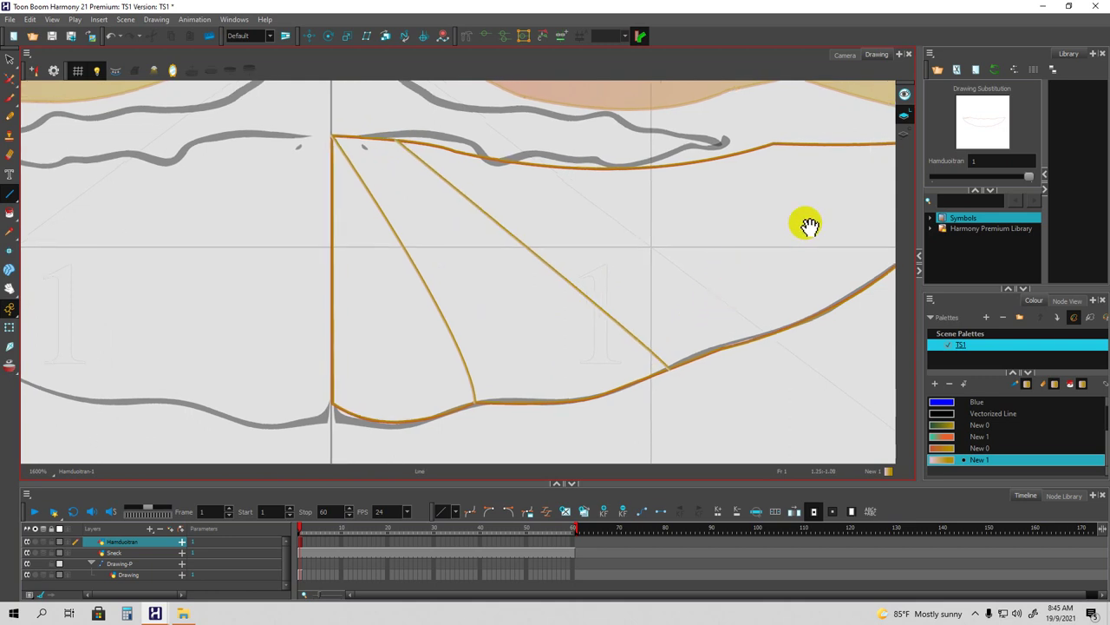
Check the Line tool's snapping options, including Snap to Contour.
left_click_drag(1109, 98, 637, 82)
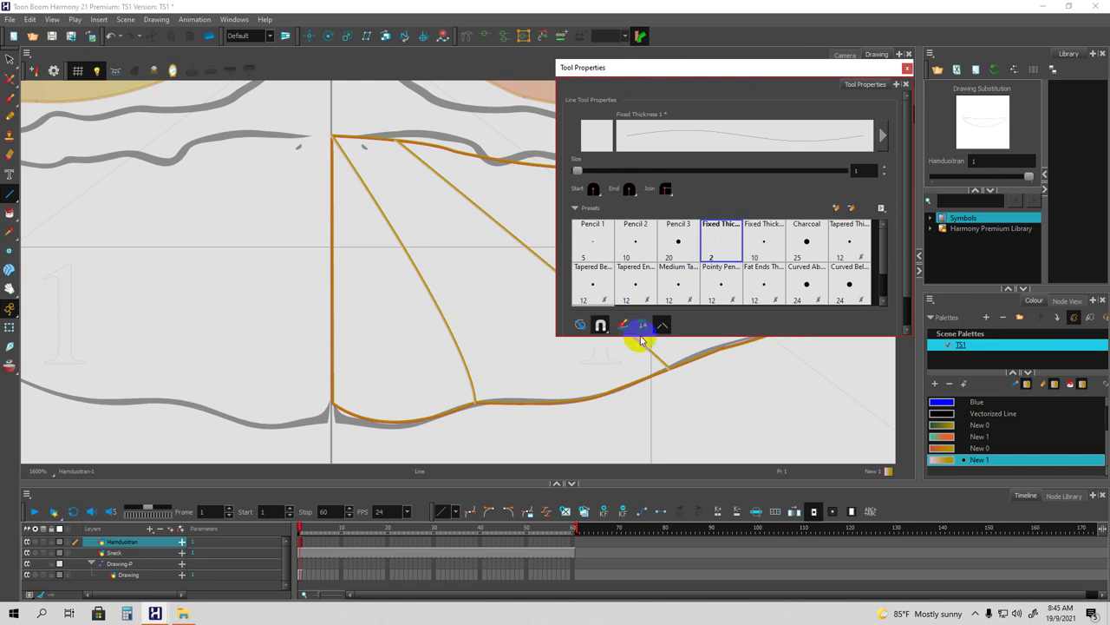
left_click(605, 329)
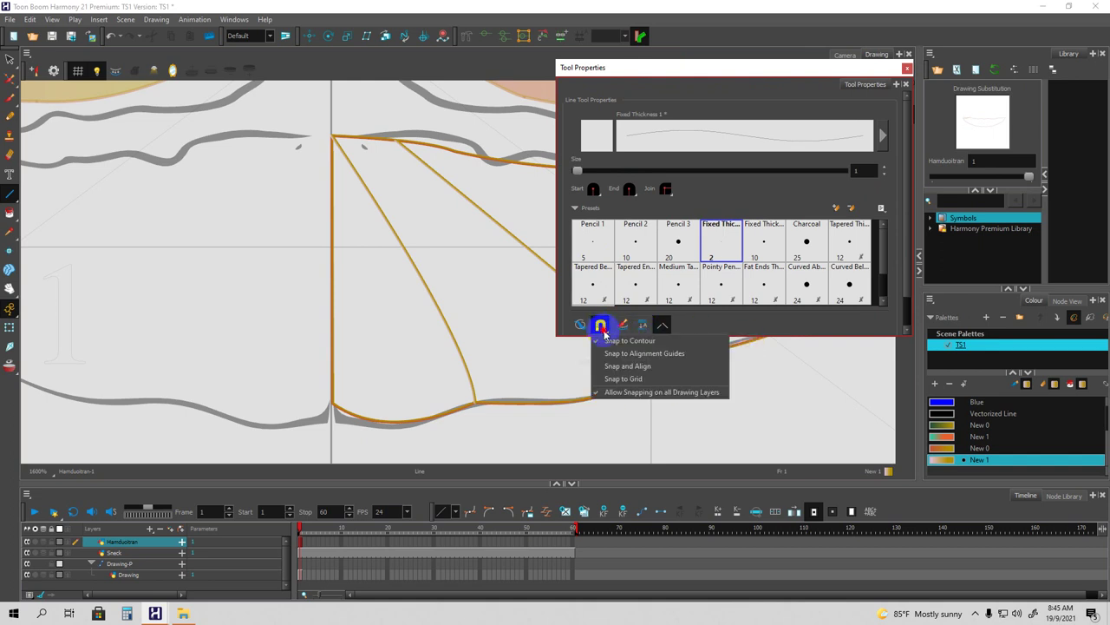
left_click(607, 343)
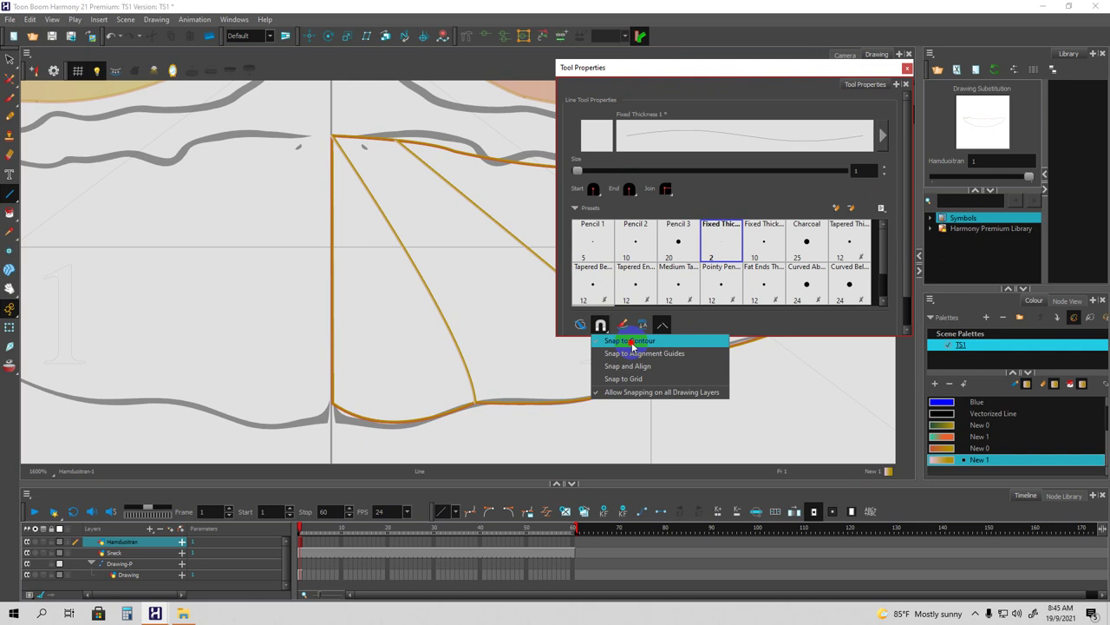
left_click(631, 343)
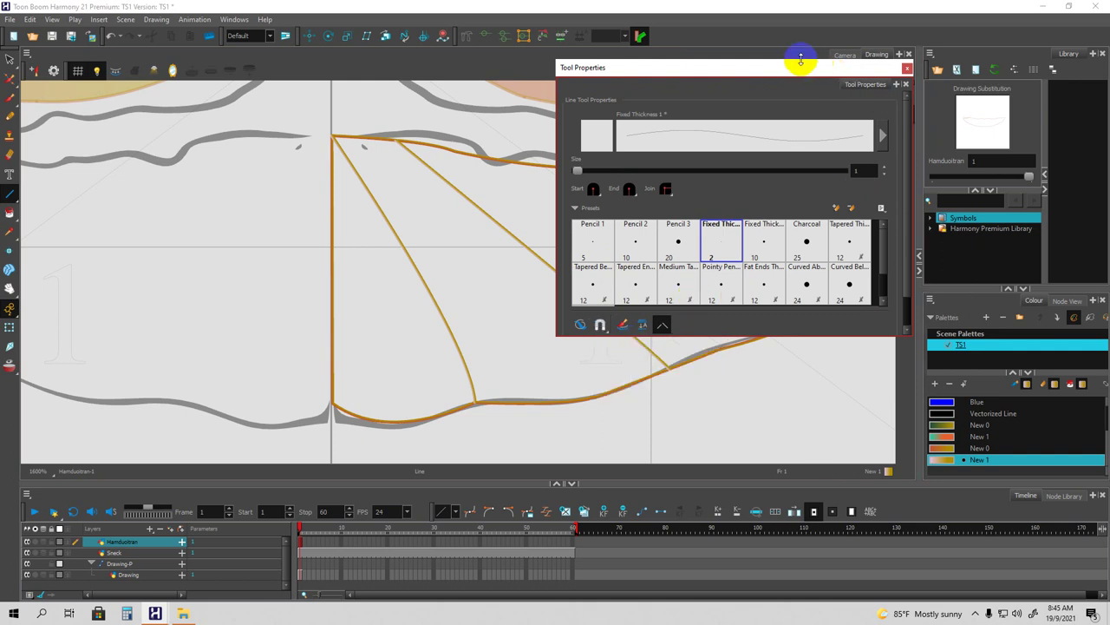
left_click_drag(791, 68, 1037, 108)
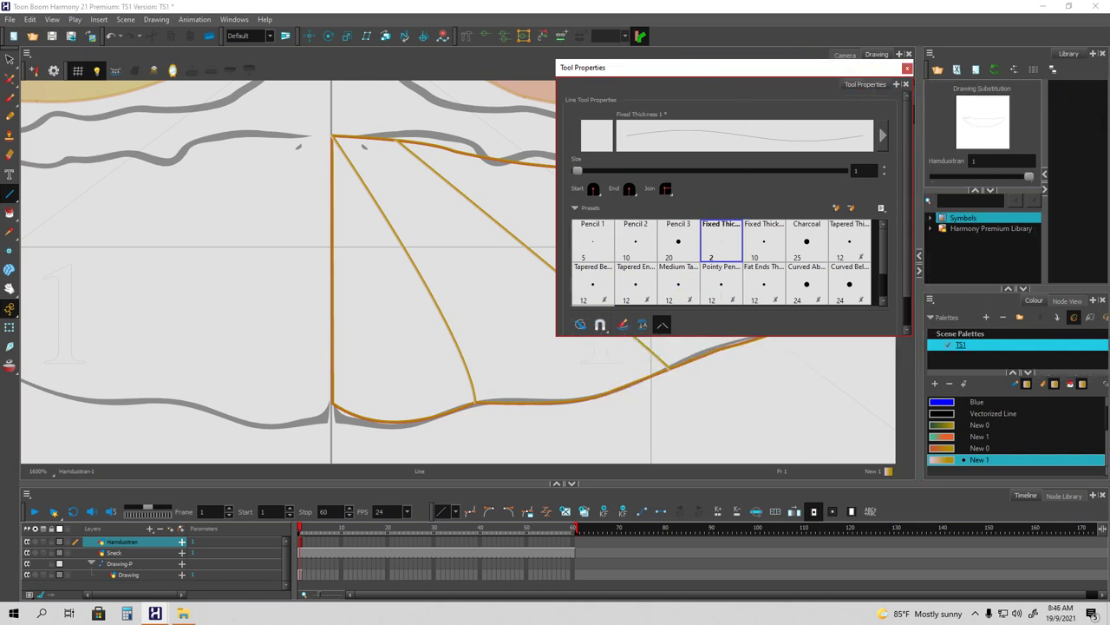
Draw a gently curved line from the upper part of the diagonal divider to the jaw's outer right edge.
mouse_move(620, 179)
left_mouse_down()
mouse_move(632, 211)
mouse_move(569, 233)
left_mouse_up()
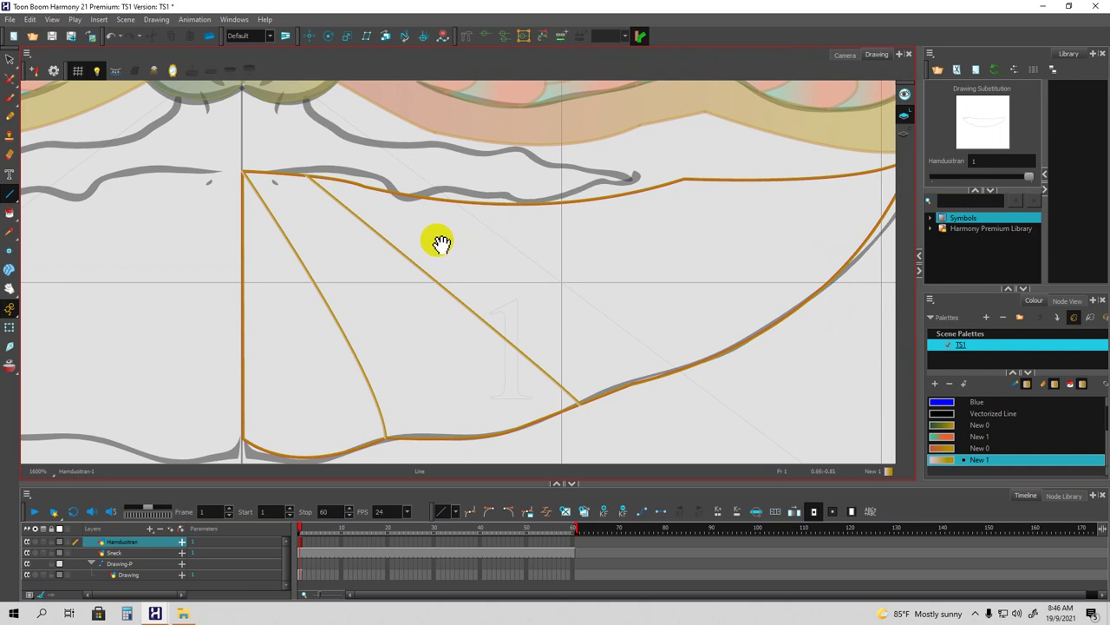
mouse_move(471, 235)
left_mouse_down()
mouse_move(417, 218)
mouse_move(367, 223)
left_mouse_up()
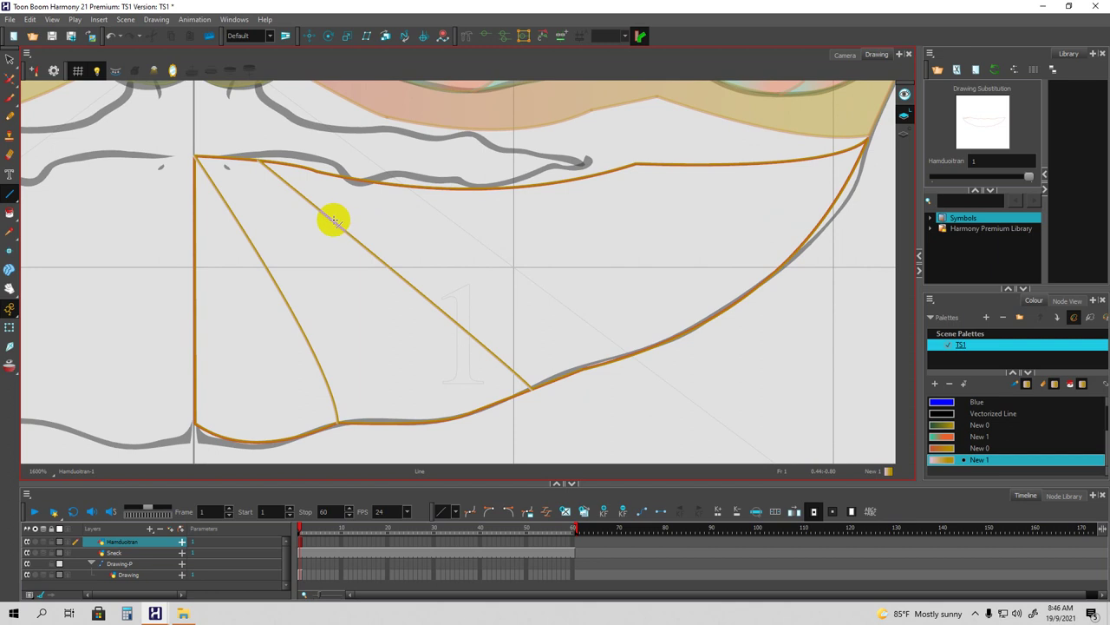
mouse_move(335, 222)
left_mouse_down()
mouse_move(612, 278)
mouse_move(796, 246)
mouse_move(714, 297)
left_mouse_up()
left_click_drag(461, 247, 596, 263)
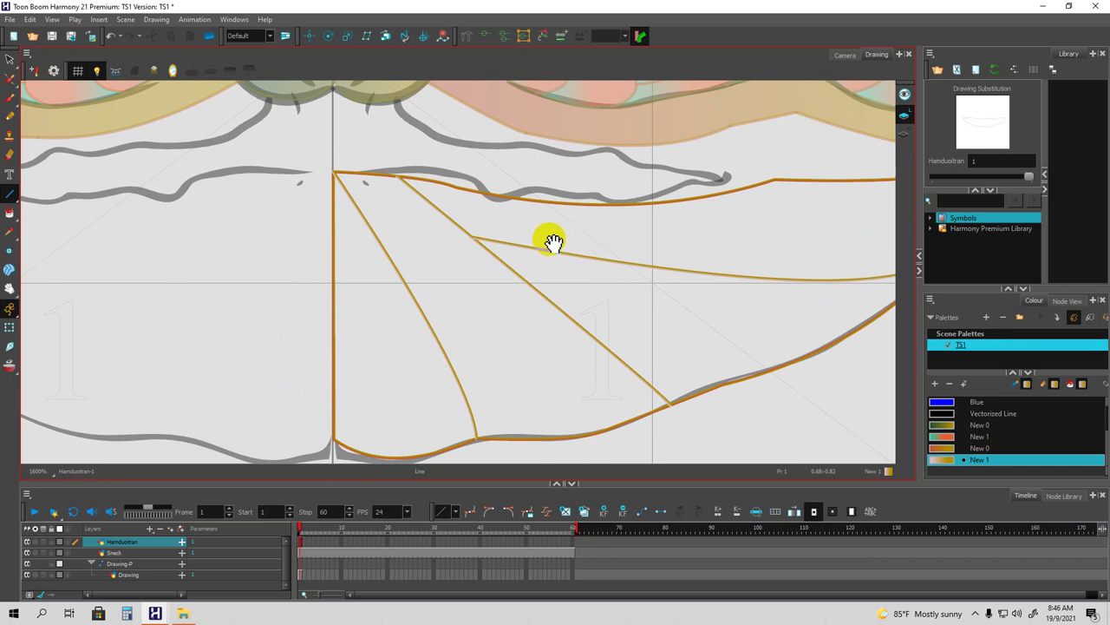
Draw the uppermost overlapping scale arcs between the centre line and the curved divider of the right half-jaw.
key("2")
key("2")
left_click_drag(373, 225, 422, 203)
scroll(421, 256, "up", 5)
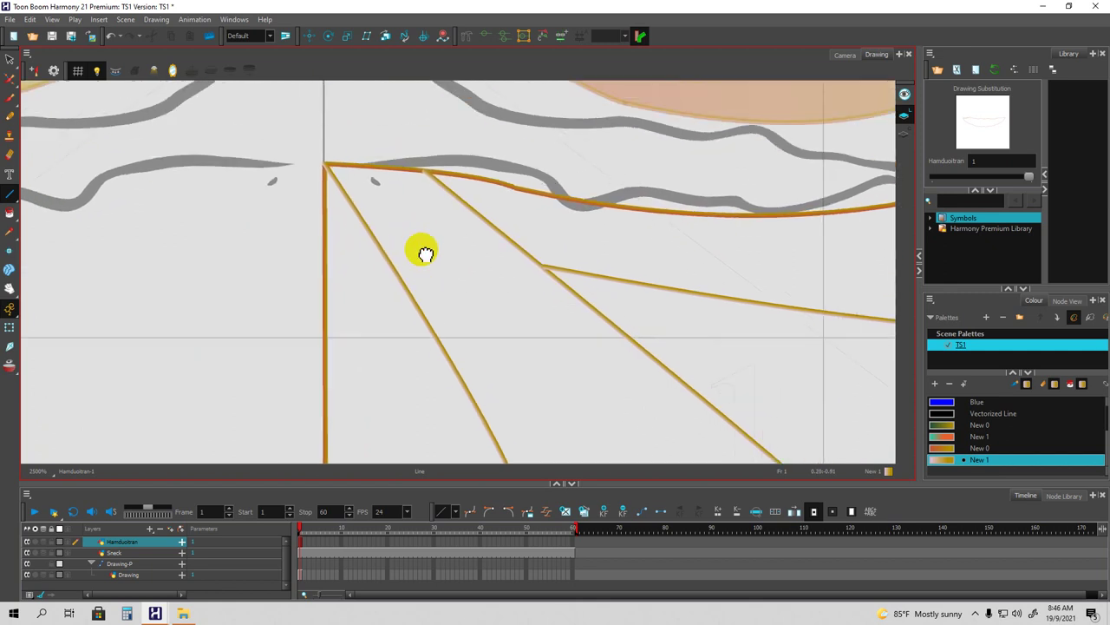
scroll(419, 249, "down", 5)
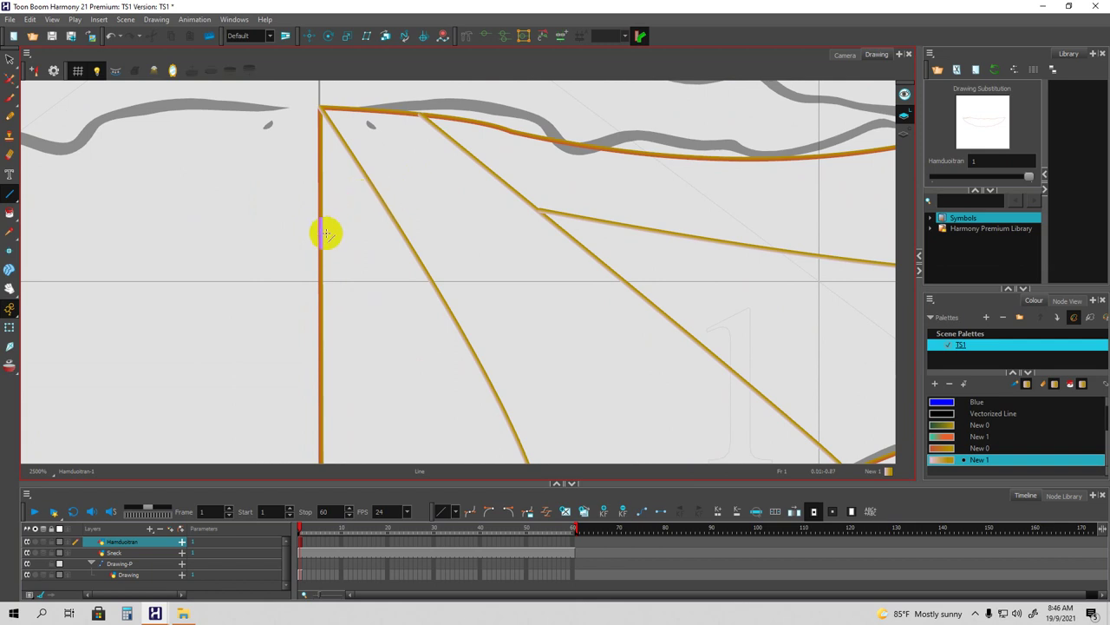
mouse_move(323, 231)
left_mouse_down()
mouse_move(372, 233)
mouse_move(387, 213)
mouse_move(368, 274)
mouse_move(384, 247)
mouse_move(380, 228)
left_mouse_up()
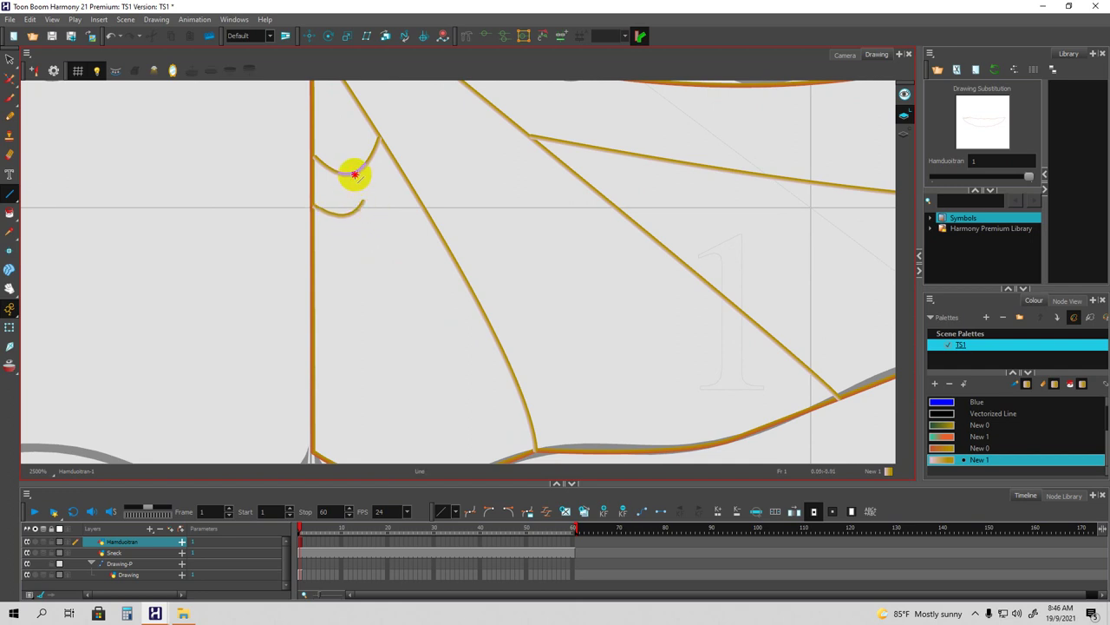
left_click_drag(414, 191, 371, 231)
mouse_move(333, 264)
left_mouse_down()
mouse_move(342, 228)
mouse_move(370, 231)
left_mouse_up()
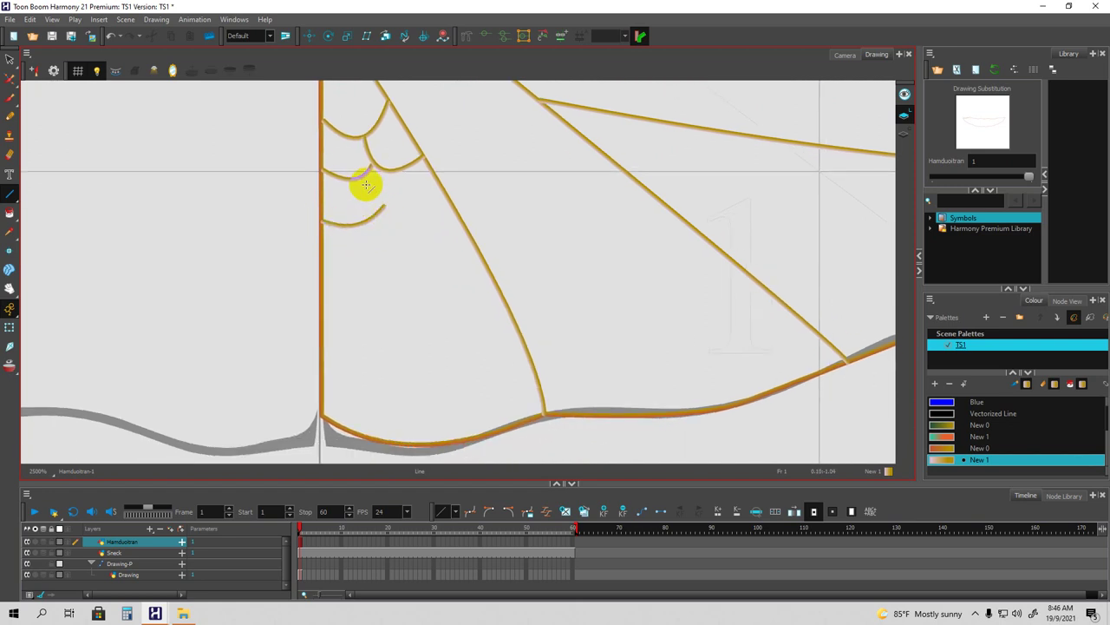
mouse_move(361, 186)
left_mouse_down()
mouse_move(390, 203)
mouse_move(442, 190)
mouse_move(393, 228)
left_mouse_up()
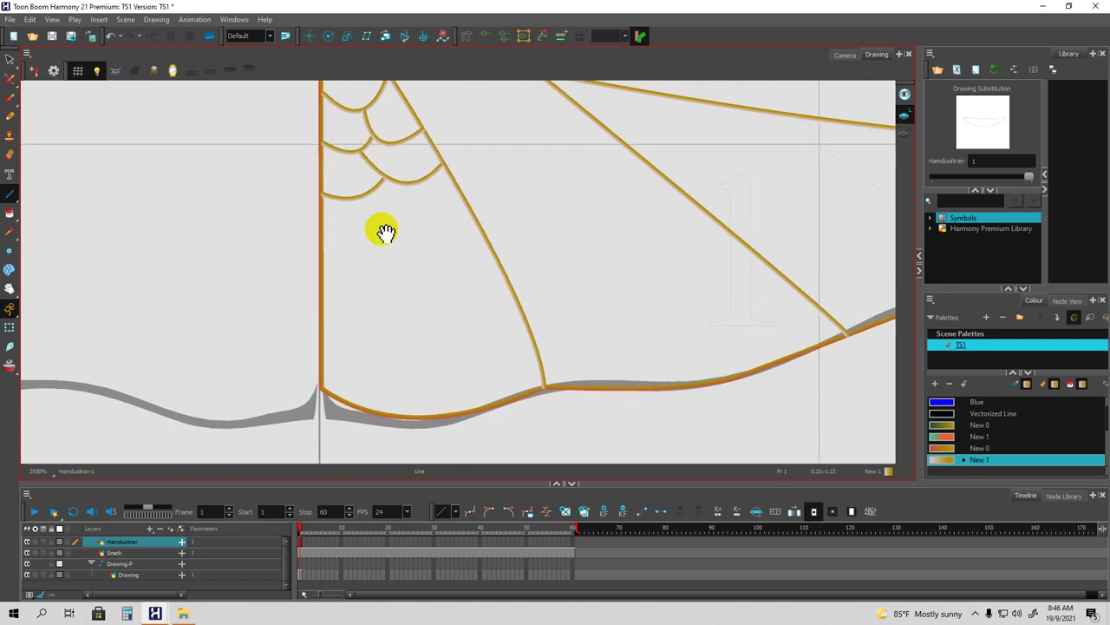
Continue the overlapping scale arcs down the middle of the section between the centre line and the curved divider.
mouse_move(368, 203)
left_mouse_down()
mouse_move(398, 216)
mouse_move(461, 194)
mouse_move(412, 250)
left_mouse_up()
mouse_move(322, 251)
left_mouse_down()
mouse_move(386, 216)
mouse_move(353, 280)
mouse_move(369, 246)
mouse_move(457, 245)
mouse_move(479, 227)
mouse_move(434, 298)
mouse_move(408, 285)
left_mouse_up()
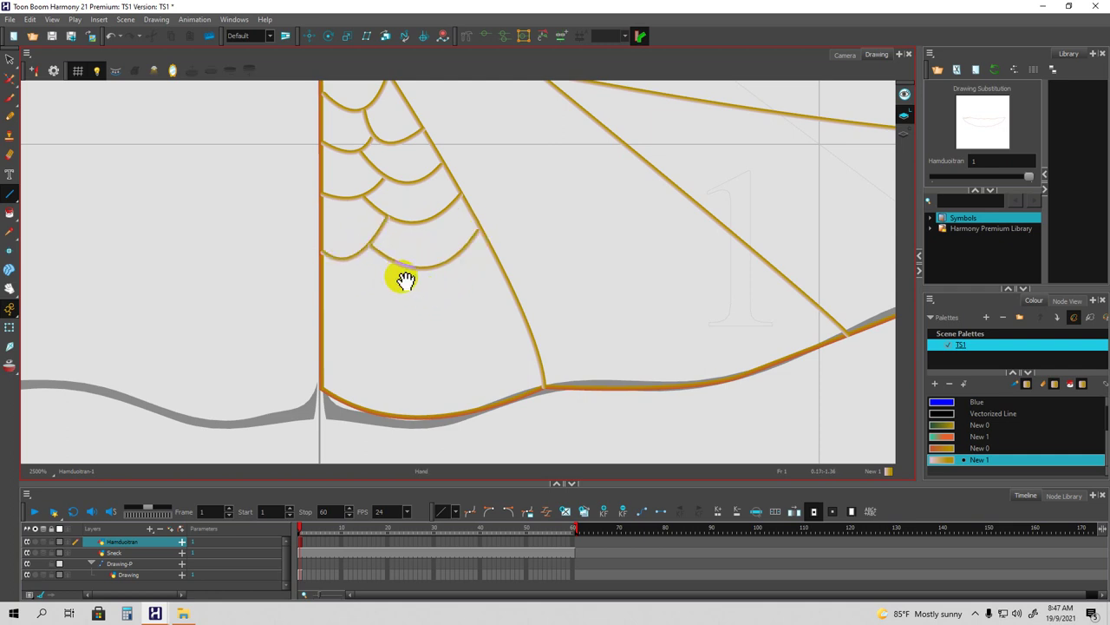
mouse_move(321, 303)
left_mouse_down()
mouse_move(401, 263)
mouse_move(367, 309)
mouse_move(386, 293)
mouse_move(405, 300)
mouse_move(495, 274)
mouse_move(480, 286)
left_mouse_up()
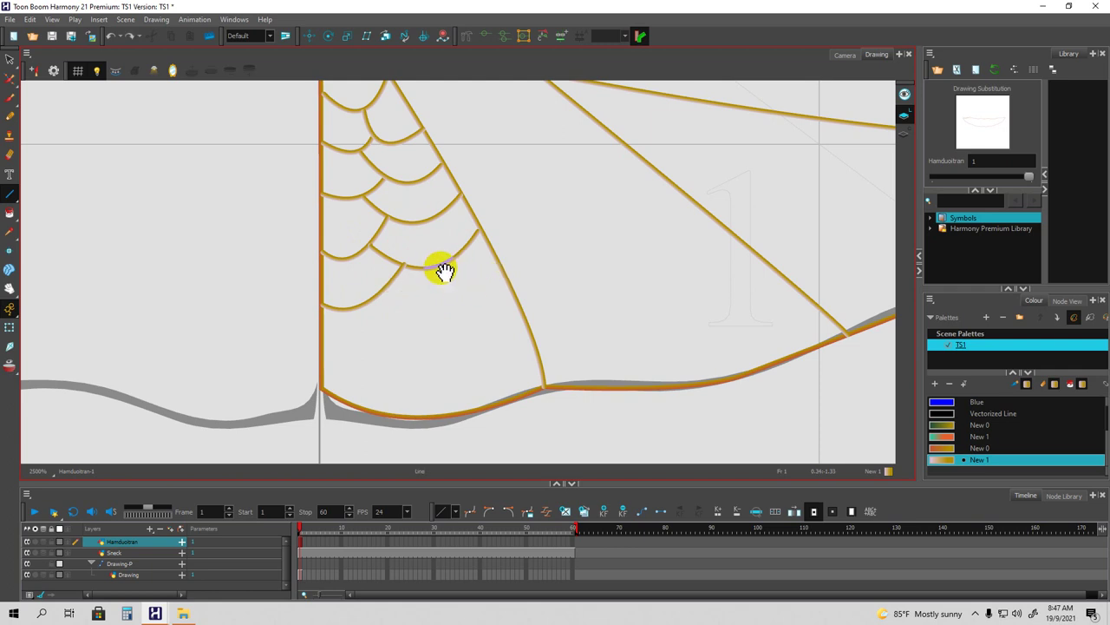
mouse_move(436, 269)
left_mouse_down()
mouse_move(498, 273)
mouse_move(464, 317)
left_mouse_up()
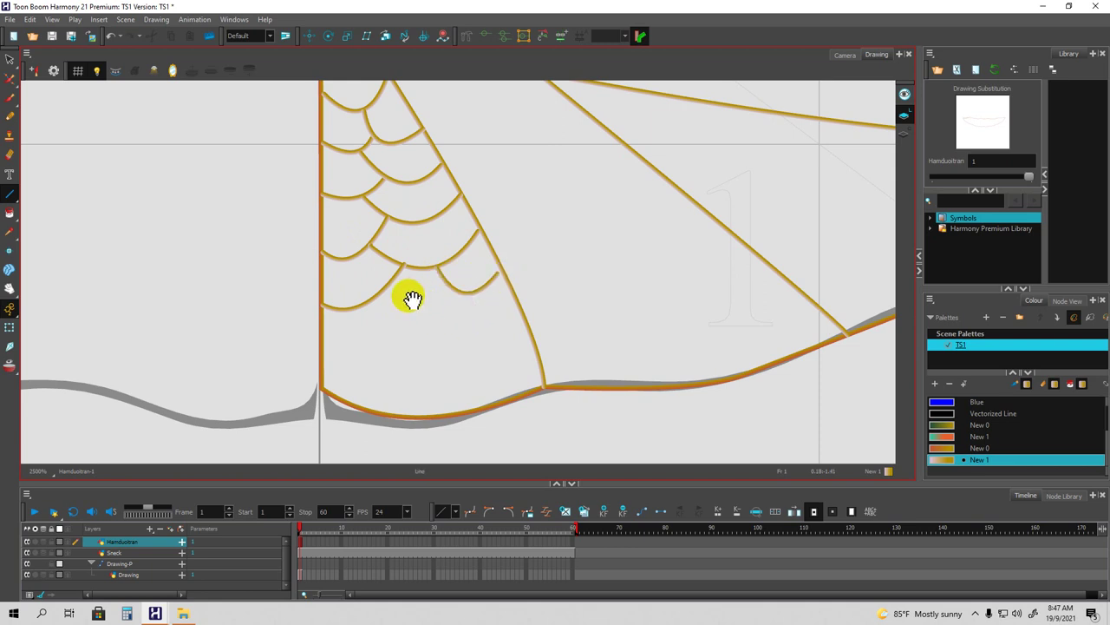
mouse_move(387, 291)
left_mouse_down()
mouse_move(445, 280)
mouse_move(414, 332)
left_mouse_up()
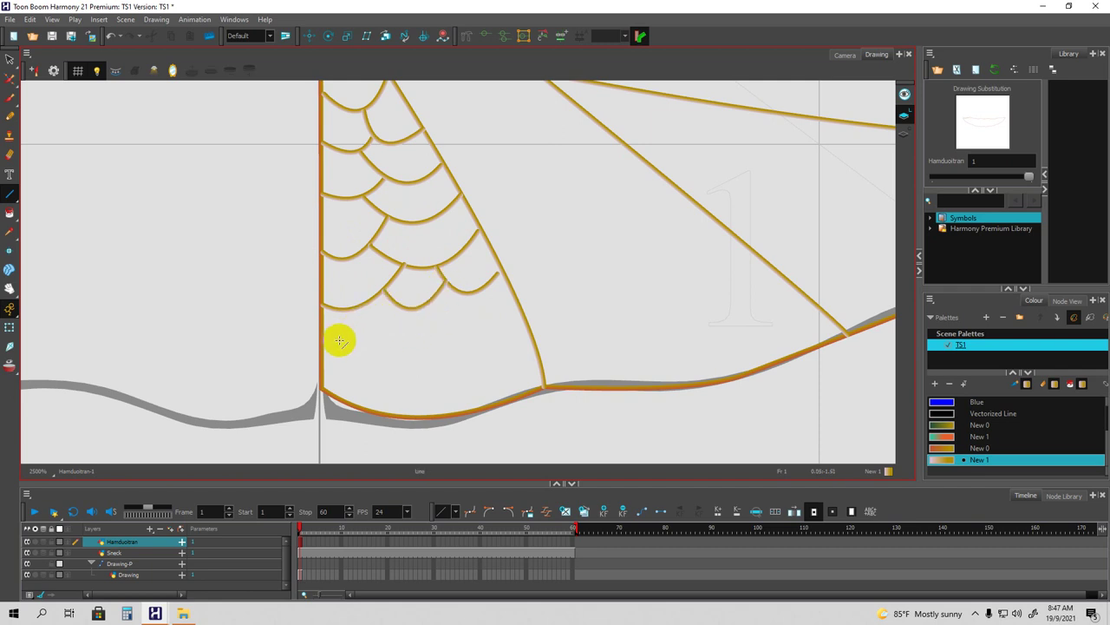
Complete the scale pattern with overlapping arcs down to the jaw's lower edge beside the centre line.
mouse_move(349, 313)
left_mouse_down()
mouse_move(404, 307)
mouse_move(376, 347)
mouse_move(329, 345)
mouse_move(367, 322)
mouse_move(352, 355)
mouse_move(377, 342)
left_mouse_up()
mouse_move(413, 306)
left_mouse_down()
mouse_move(511, 295)
mouse_move(476, 350)
left_mouse_up()
mouse_move(382, 326)
left_mouse_down()
mouse_move(409, 334)
mouse_move(445, 318)
mouse_move(398, 388)
mouse_move(352, 401)
mouse_move(403, 353)
mouse_move(392, 393)
left_mouse_up()
mouse_move(425, 349)
left_mouse_down()
mouse_move(468, 354)
mouse_move(528, 333)
mouse_move(477, 388)
left_mouse_up()
mouse_move(400, 387)
left_mouse_down()
mouse_move(460, 359)
mouse_move(425, 420)
mouse_move(459, 397)
mouse_move(454, 376)
mouse_move(471, 396)
mouse_move(498, 400)
mouse_move(482, 409)
left_mouse_up()
Fill all the scales between the centre line and the curved divider with the pink-to-gold New 1 gradient.
key("space")
left_click_drag(453, 266, 493, 358)
mouse_move(448, 262)
left_mouse_down()
mouse_move(459, 293)
mouse_move(449, 251)
left_mouse_up()
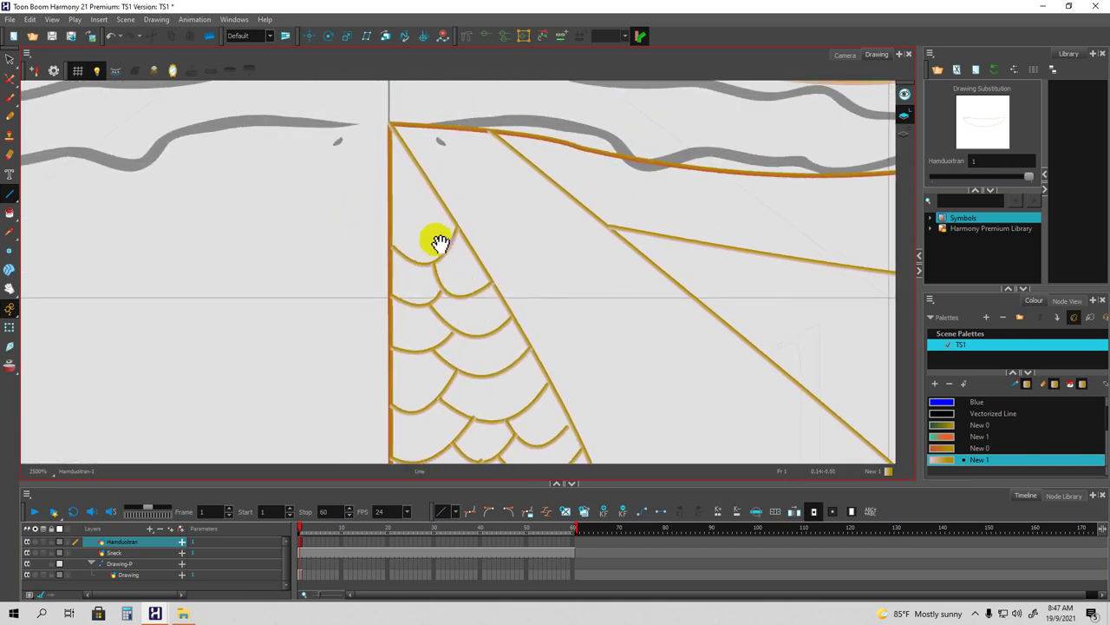
key("alt+/")
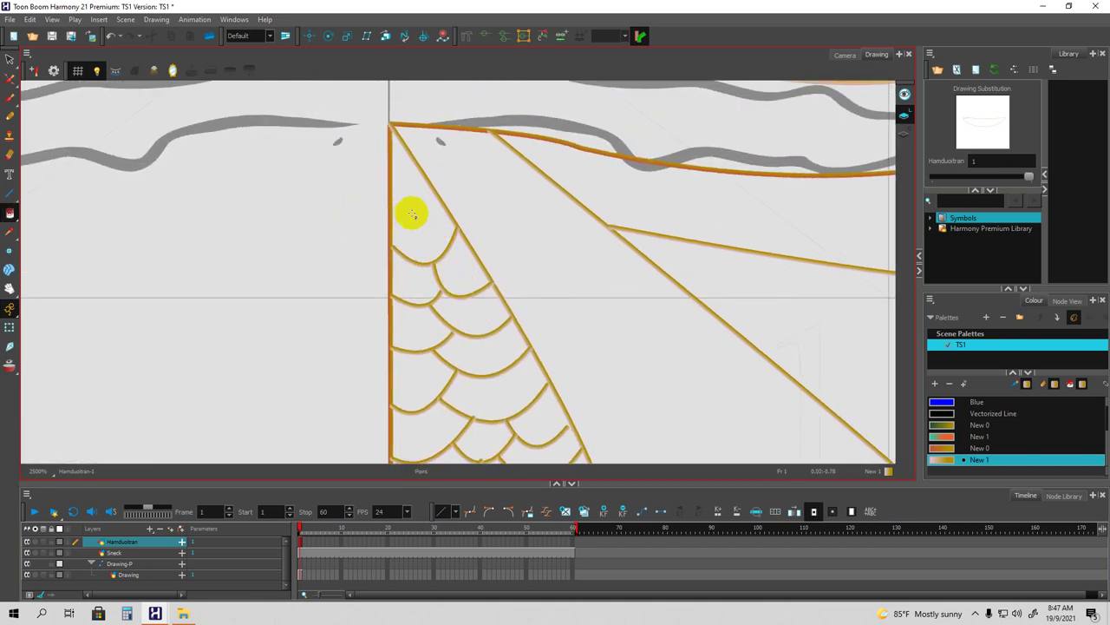
mouse_move(425, 219)
left_mouse_down()
mouse_move(456, 266)
mouse_move(421, 289)
mouse_move(423, 339)
mouse_move(426, 322)
left_mouse_up()
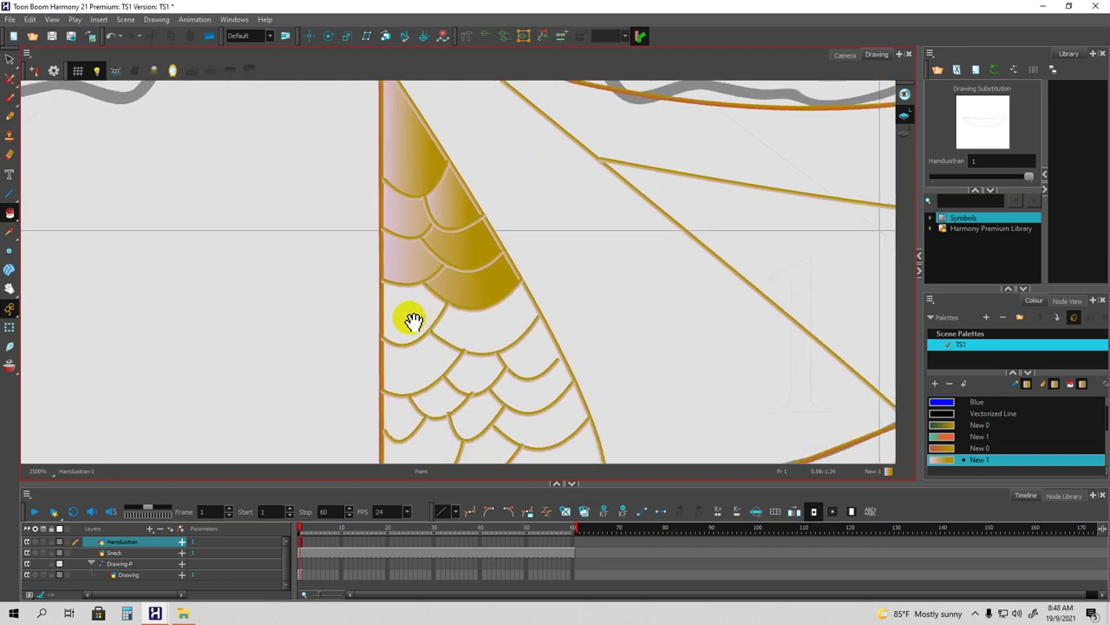
mouse_move(405, 313)
left_mouse_down()
mouse_move(454, 322)
mouse_move(438, 349)
mouse_move(454, 362)
mouse_move(430, 318)
mouse_move(399, 322)
mouse_move(384, 342)
mouse_move(421, 322)
mouse_move(459, 366)
mouse_move(463, 292)
mouse_move(521, 303)
mouse_move(528, 384)
mouse_move(478, 408)
mouse_move(472, 392)
mouse_move(524, 354)
left_mouse_up()
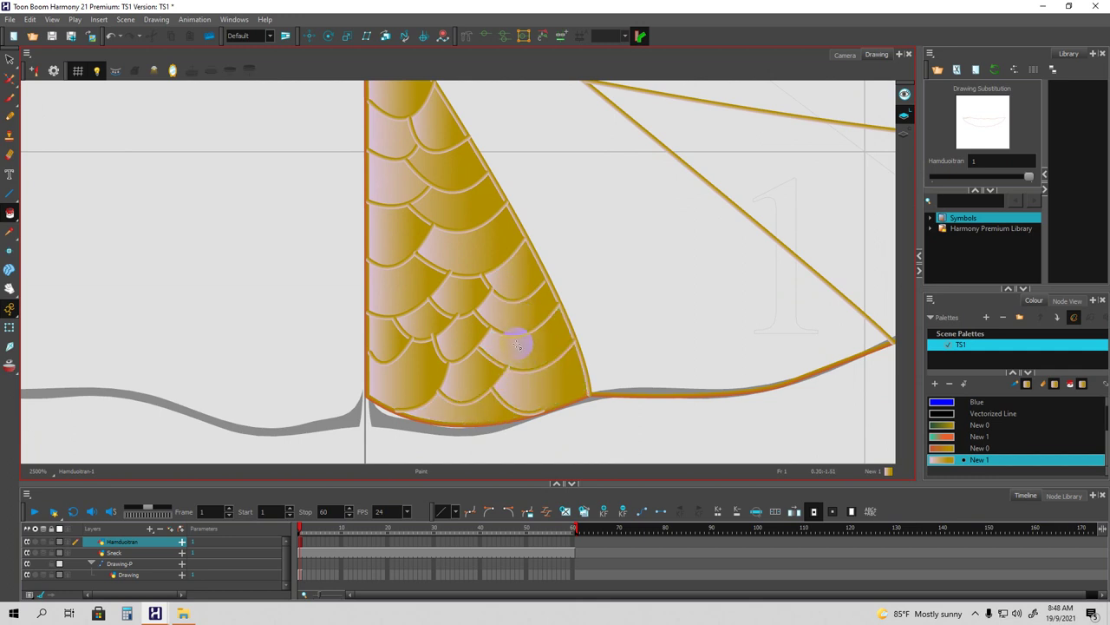
scroll(517, 346, "down", 3)
scroll(509, 231, "down", 1)
mouse_move(524, 277)
left_mouse_down()
mouse_move(513, 335)
mouse_move(476, 292)
left_mouse_up()
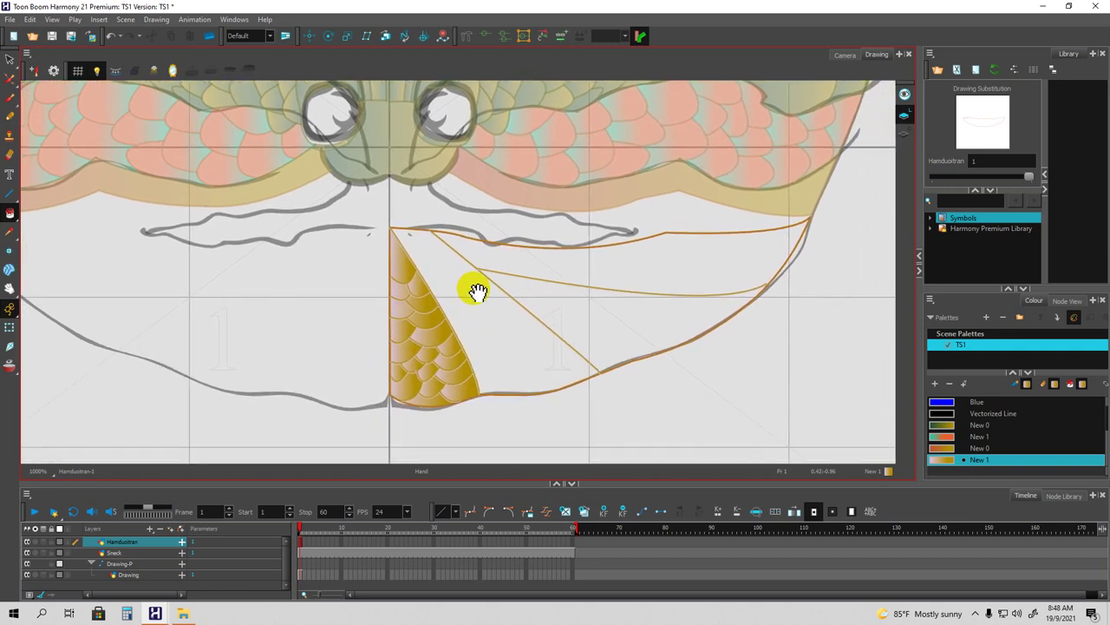
scroll(484, 285, "up", 3)
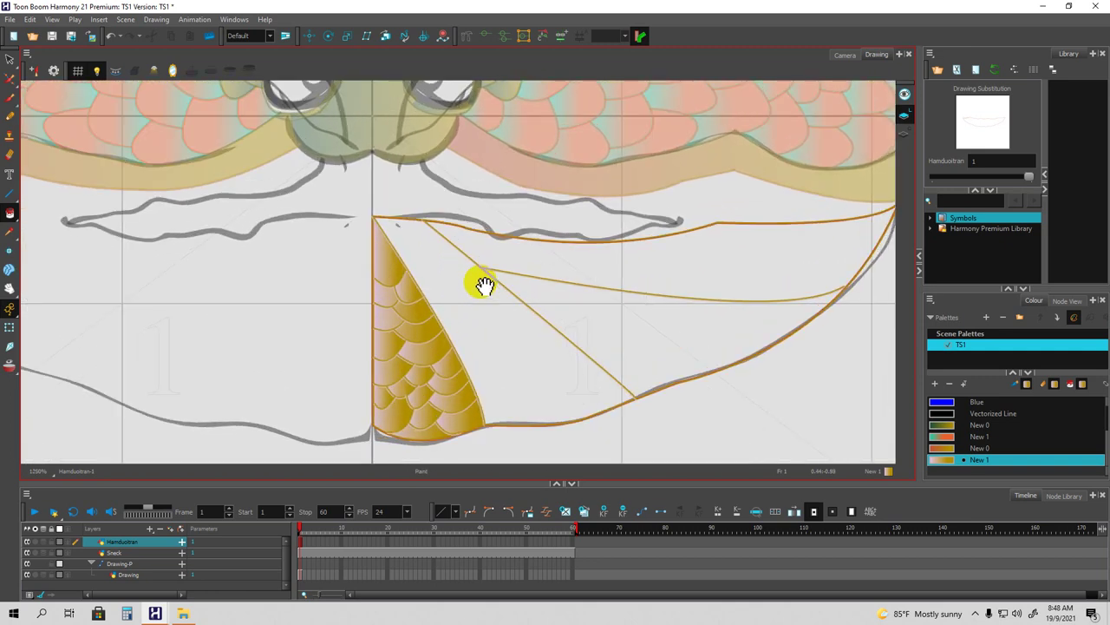
mouse_move(409, 268)
left_mouse_down()
mouse_move(457, 272)
mouse_move(457, 251)
mouse_move(424, 230)
mouse_move(446, 287)
left_mouse_up()
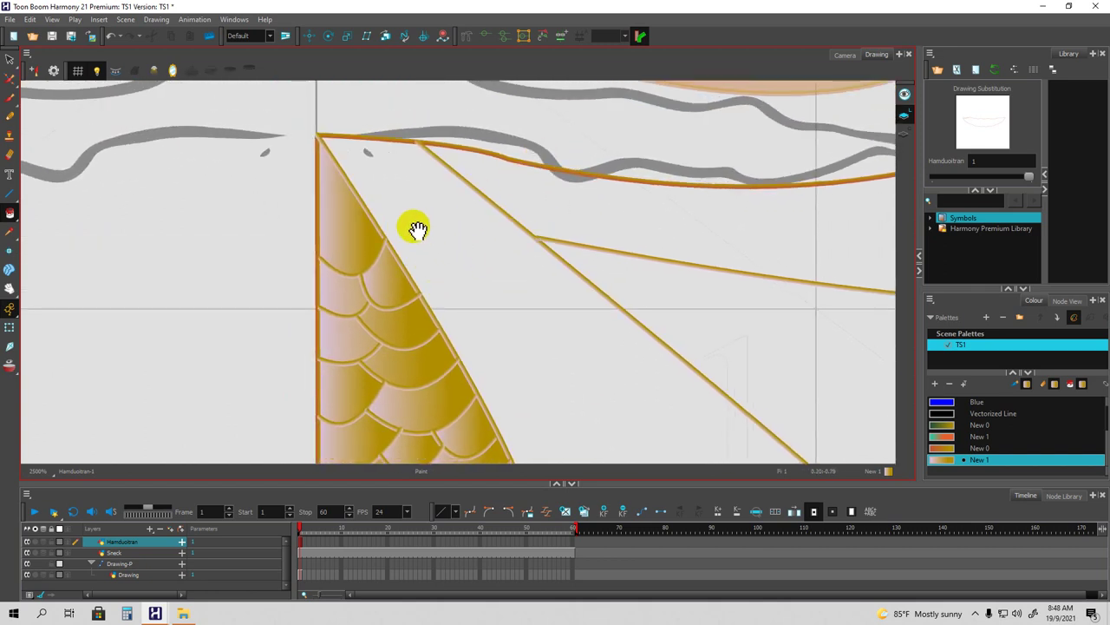
Draw the uppermost overlapping scale arcs in the section between the curved divider and the long diagonal divider with the Line tool.
key("alt+backslash")
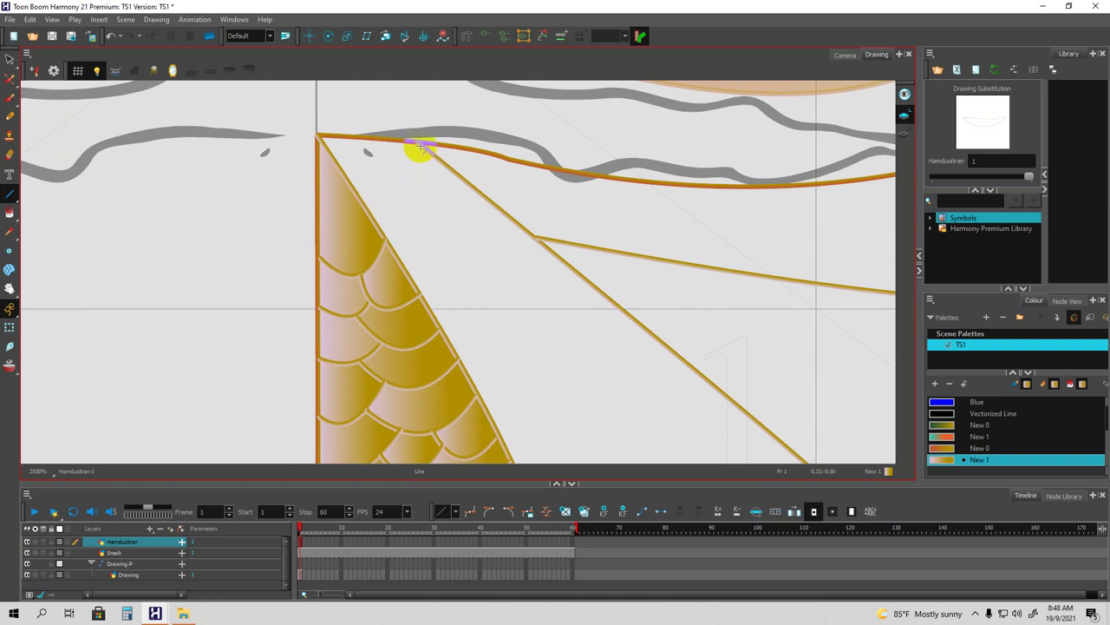
mouse_move(420, 156)
left_mouse_down()
mouse_move(401, 205)
mouse_move(367, 210)
left_mouse_up()
key("space")
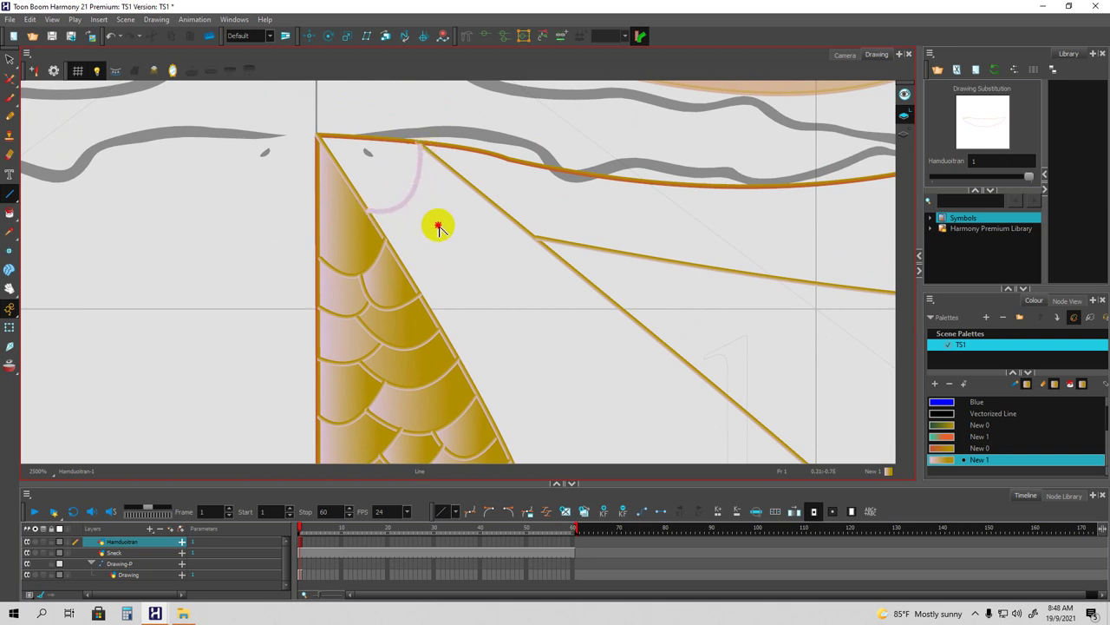
mouse_move(417, 200)
left_mouse_down()
mouse_move(471, 211)
mouse_move(486, 201)
mouse_move(469, 256)
mouse_move(403, 264)
mouse_move(529, 232)
left_mouse_up()
key("space")
key("space")
key("space")
mouse_move(513, 300)
left_mouse_down()
mouse_move(489, 236)
mouse_move(414, 266)
left_mouse_up()
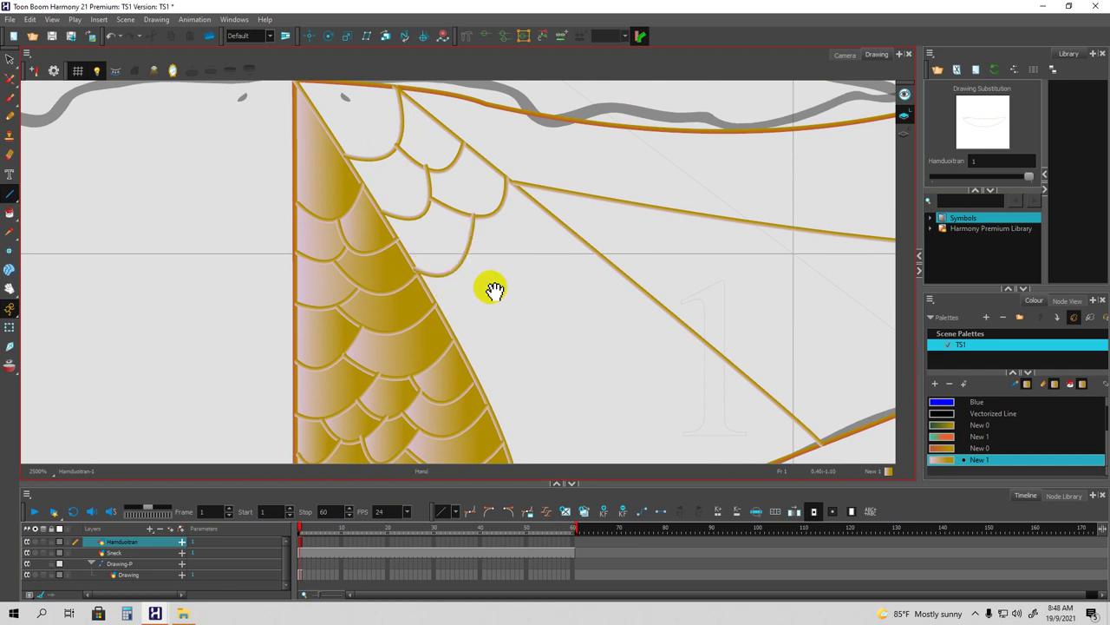
mouse_move(465, 246)
left_mouse_down()
mouse_move(538, 244)
mouse_move(557, 219)
mouse_move(542, 296)
left_mouse_up()
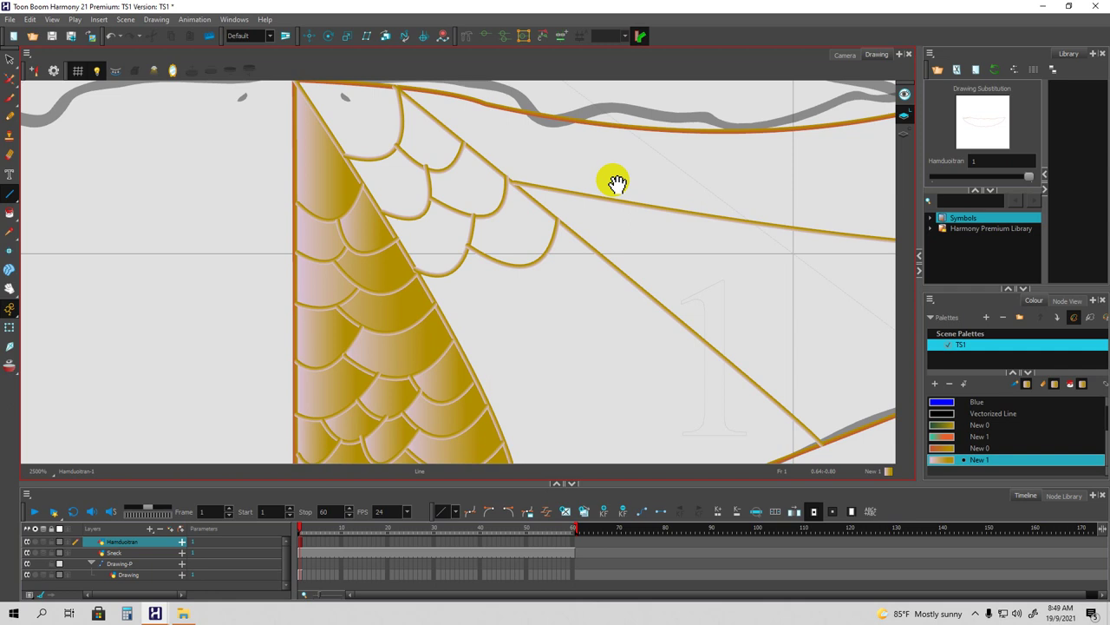
mouse_move(518, 257)
left_mouse_down()
mouse_move(543, 236)
mouse_move(518, 243)
mouse_move(466, 295)
mouse_move(500, 318)
mouse_move(550, 303)
mouse_move(538, 266)
mouse_move(514, 274)
left_mouse_up()
Continue the overlapping scale arcs down the middle of the section between the curved and diagonal dividers.
mouse_move(613, 235)
left_mouse_down()
mouse_move(611, 308)
mouse_move(584, 299)
mouse_move(580, 278)
mouse_move(561, 301)
mouse_move(568, 267)
mouse_move(548, 249)
mouse_move(525, 242)
mouse_move(487, 261)
mouse_move(560, 295)
left_mouse_up()
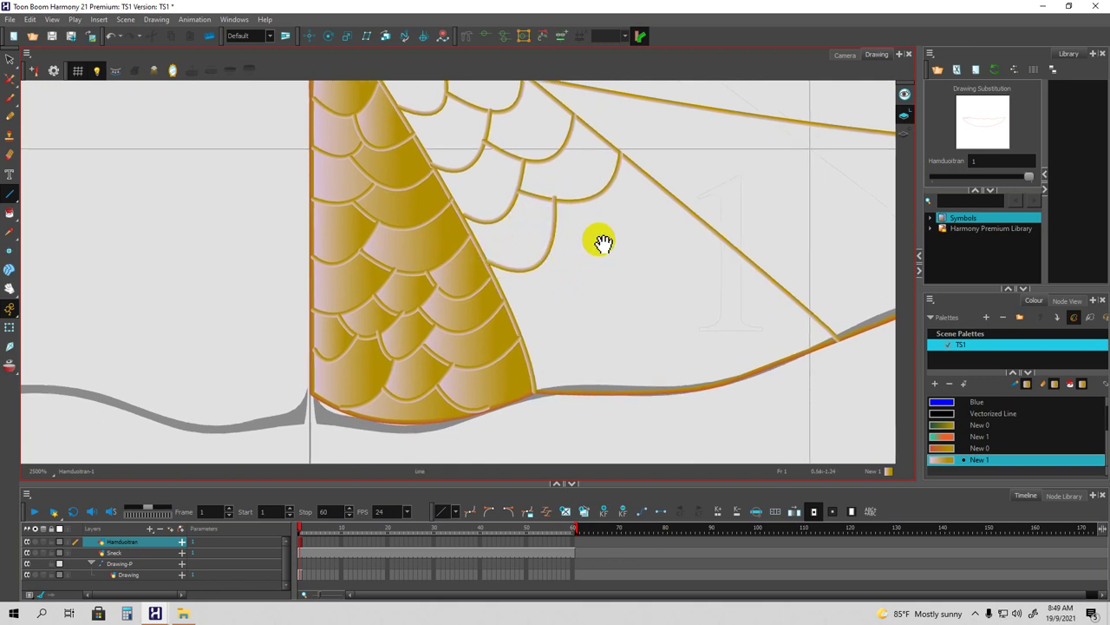
mouse_move(595, 197)
left_mouse_down()
mouse_move(651, 217)
mouse_move(664, 191)
left_mouse_up()
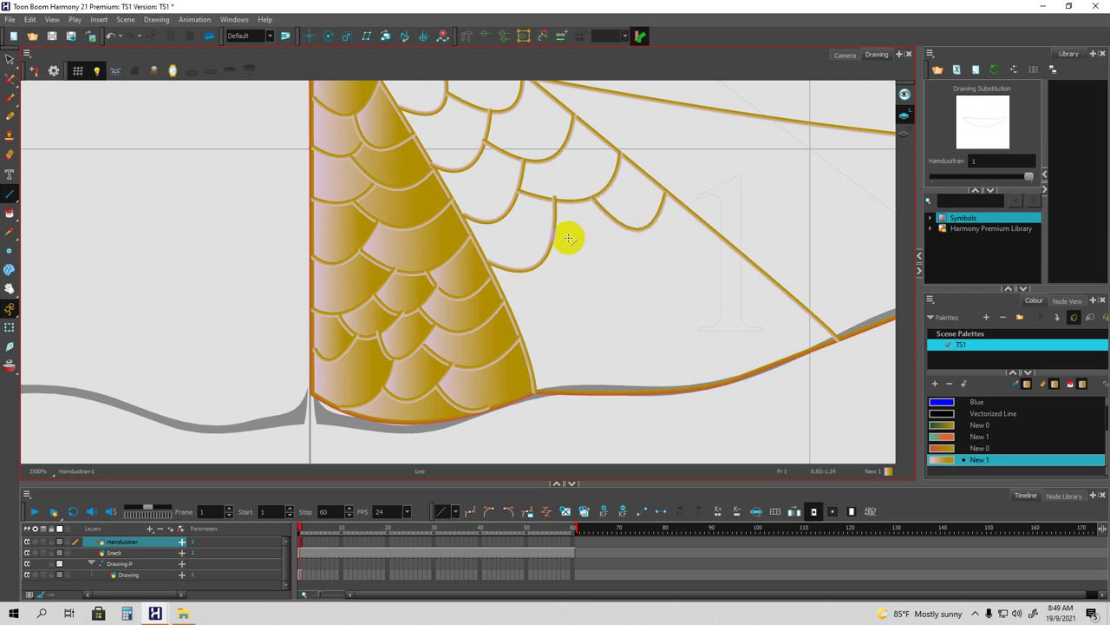
left_click_drag(552, 244, 618, 222)
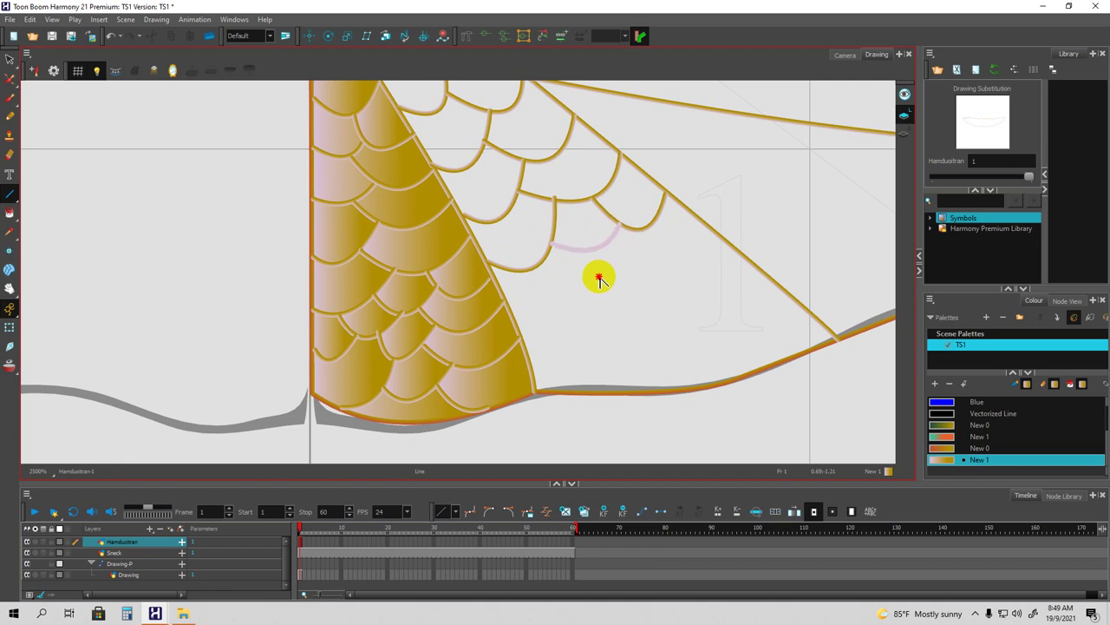
left_click_drag(562, 285, 508, 310)
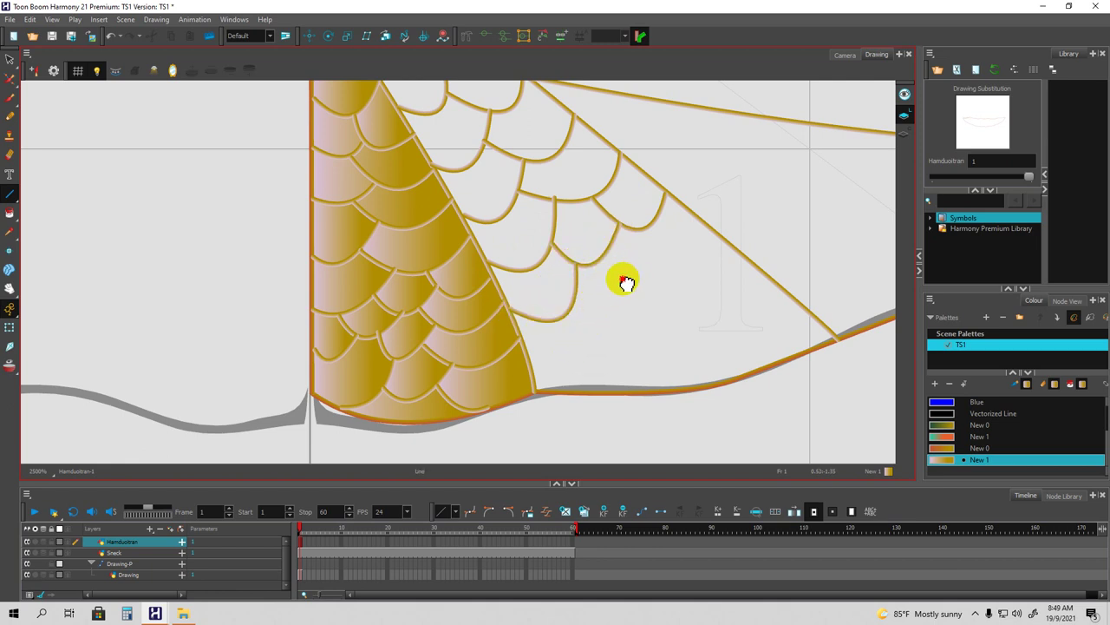
left_click_drag(626, 282, 570, 252)
mouse_move(578, 210)
left_mouse_down()
mouse_move(632, 226)
mouse_move(652, 216)
mouse_move(640, 243)
mouse_move(620, 243)
left_mouse_up()
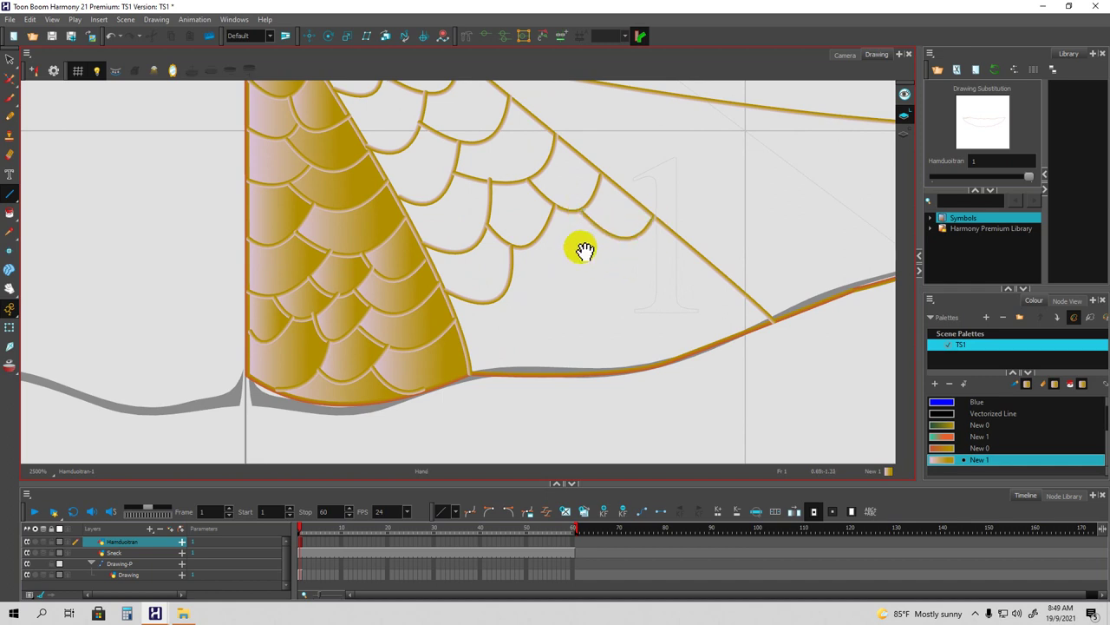
left_click_drag(538, 237, 599, 231)
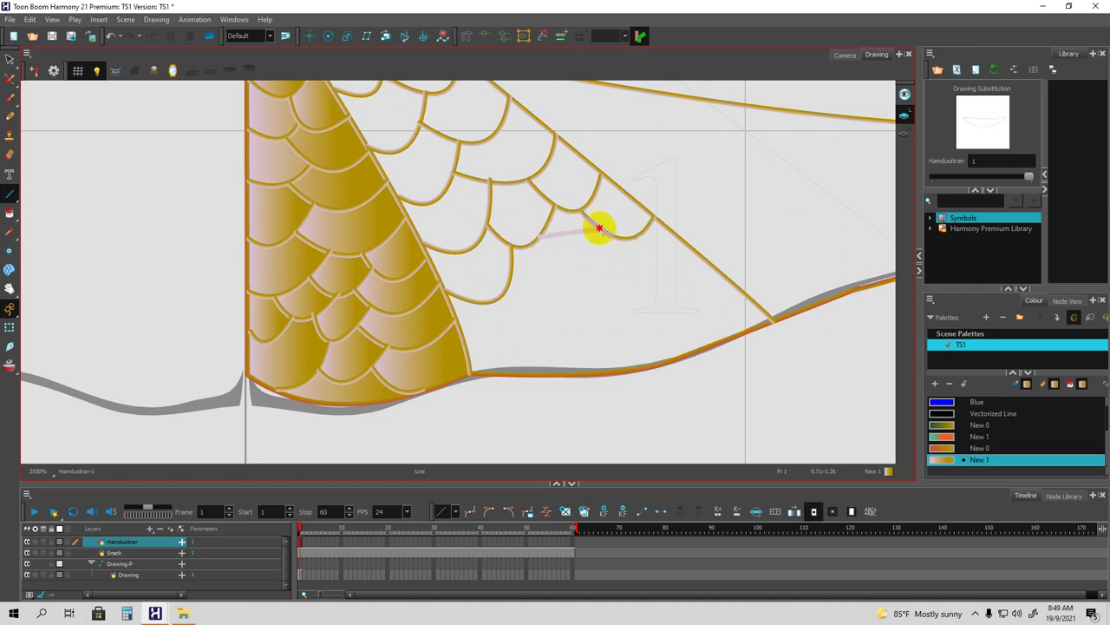
mouse_move(583, 275)
left_mouse_down()
mouse_move(553, 272)
mouse_move(552, 303)
left_mouse_up()
left_click_drag(461, 335, 530, 295)
left_click_drag(521, 346, 513, 371)
left_click_drag(581, 309, 528, 293)
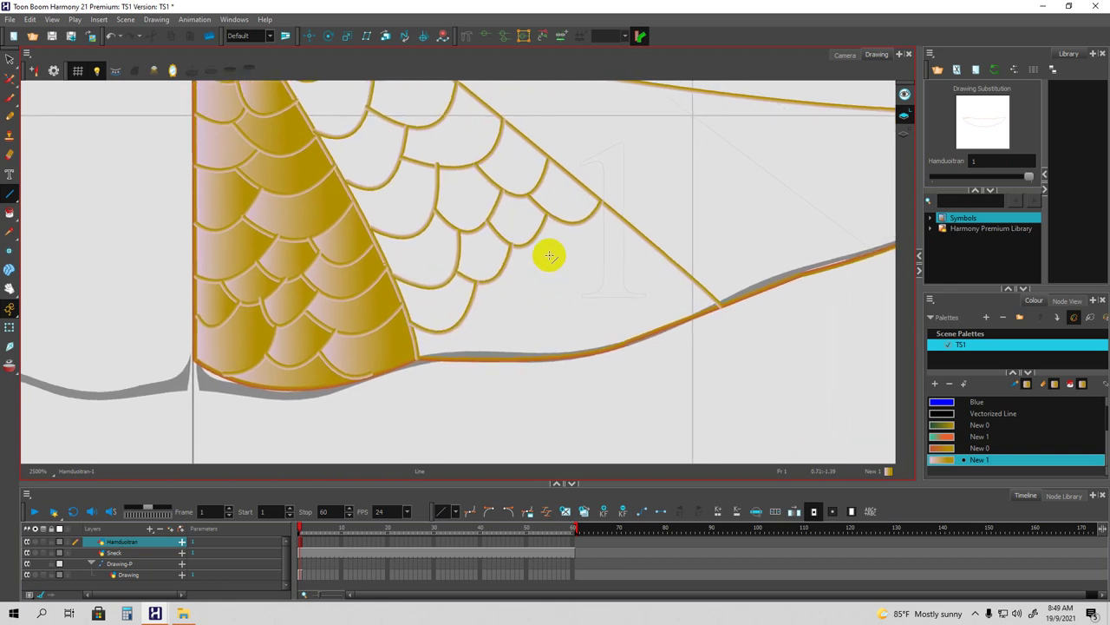
Add smaller overlapping scale arcs toward the narrowing lower part of the section beside the diagonal divider.
mouse_move(531, 239)
left_mouse_down()
mouse_move(602, 237)
mouse_move(624, 218)
mouse_move(599, 300)
mouse_move(590, 298)
left_mouse_up()
left_click_drag(498, 275, 498, 276)
left_click_drag(497, 276, 555, 261)
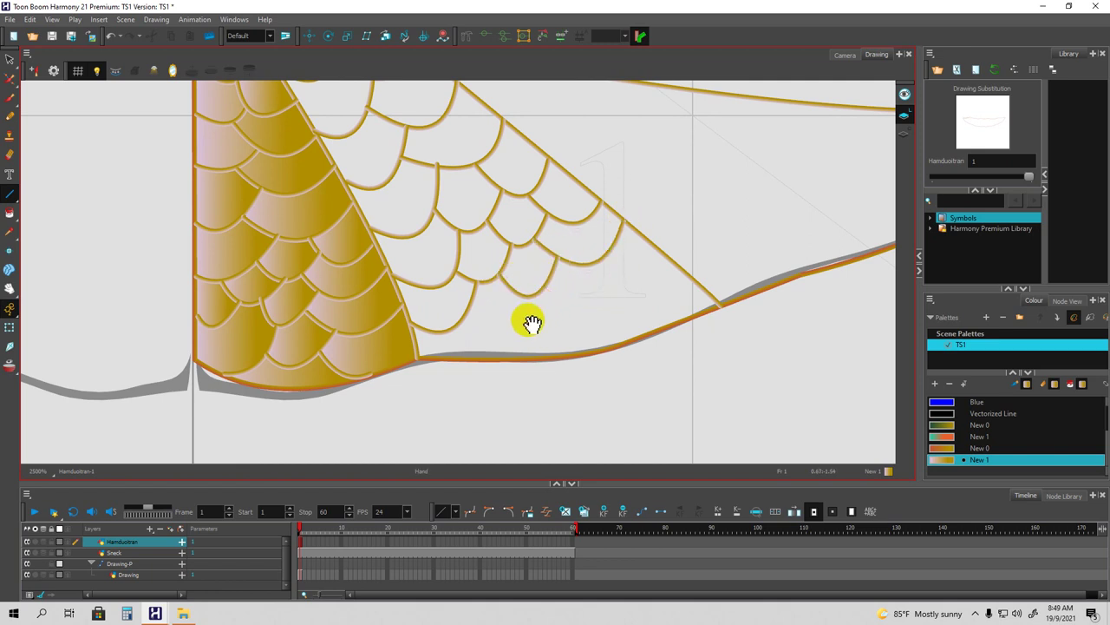
mouse_move(463, 324)
left_mouse_down()
mouse_move(499, 318)
mouse_move(525, 294)
left_mouse_up()
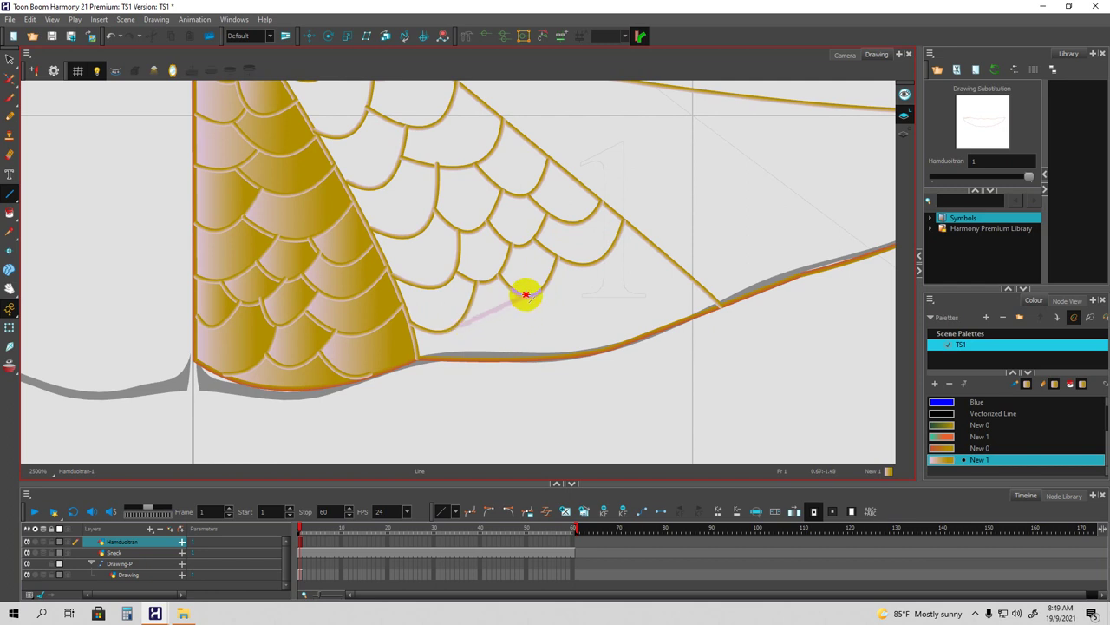
left_click_drag(501, 365, 501, 363)
left_click_drag(581, 302, 523, 289)
mouse_move(529, 249)
left_mouse_down()
mouse_move(555, 257)
mouse_move(597, 242)
left_mouse_up()
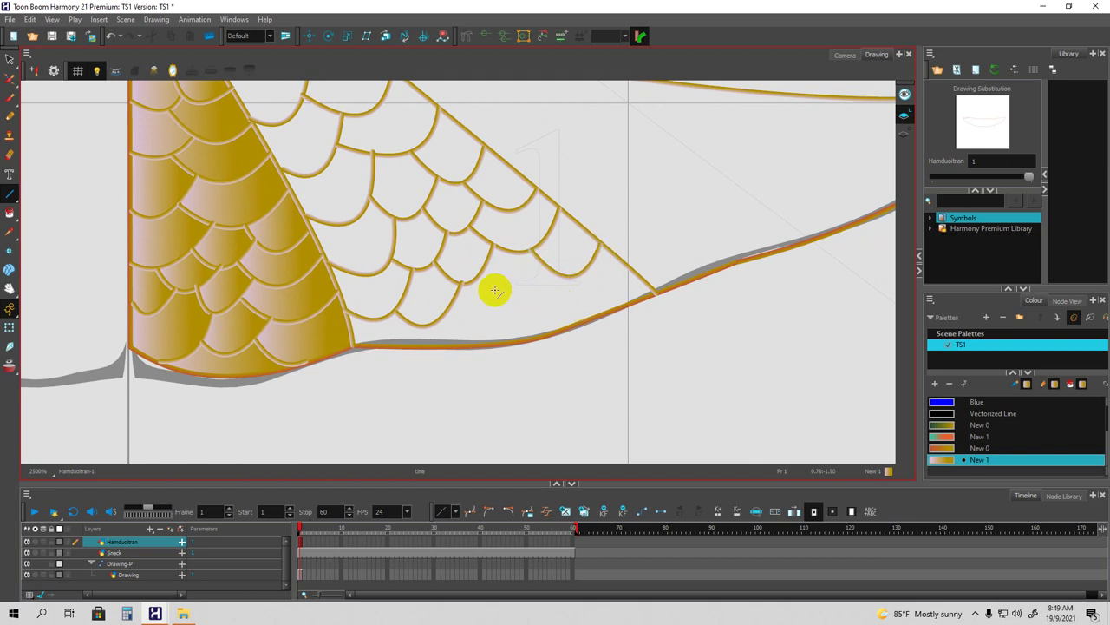
left_click_drag(538, 264, 542, 265)
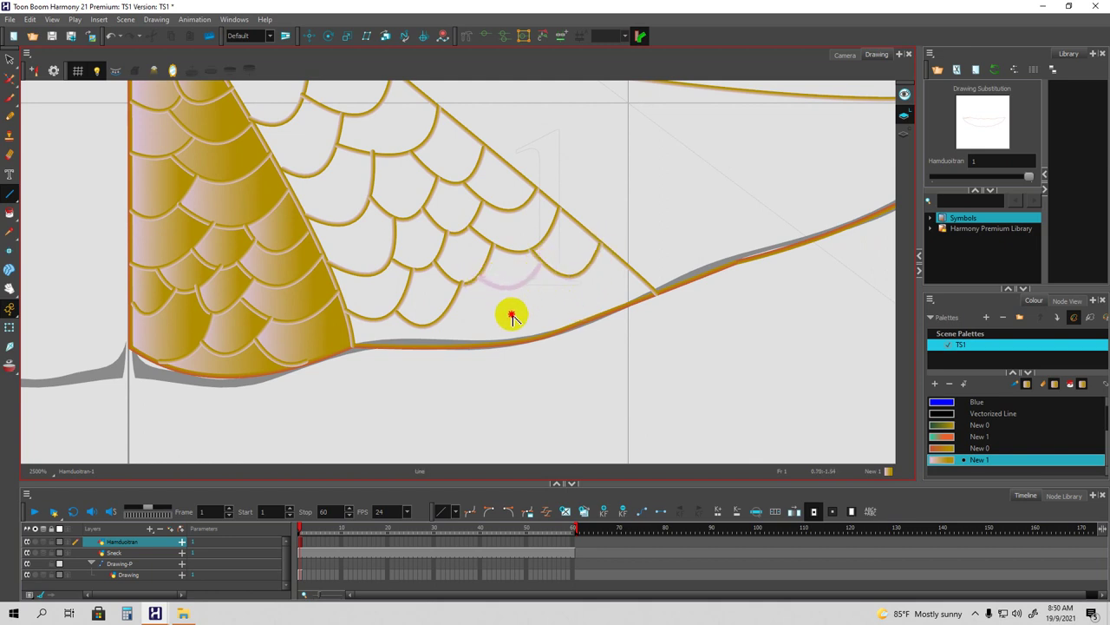
Complete the section's scale pattern with small arcs along the jaw's lower edge up to the diagonal divider.
mouse_move(452, 308)
left_mouse_down()
mouse_move(492, 301)
mouse_move(500, 289)
mouse_move(485, 277)
mouse_move(514, 290)
mouse_move(536, 260)
left_mouse_up()
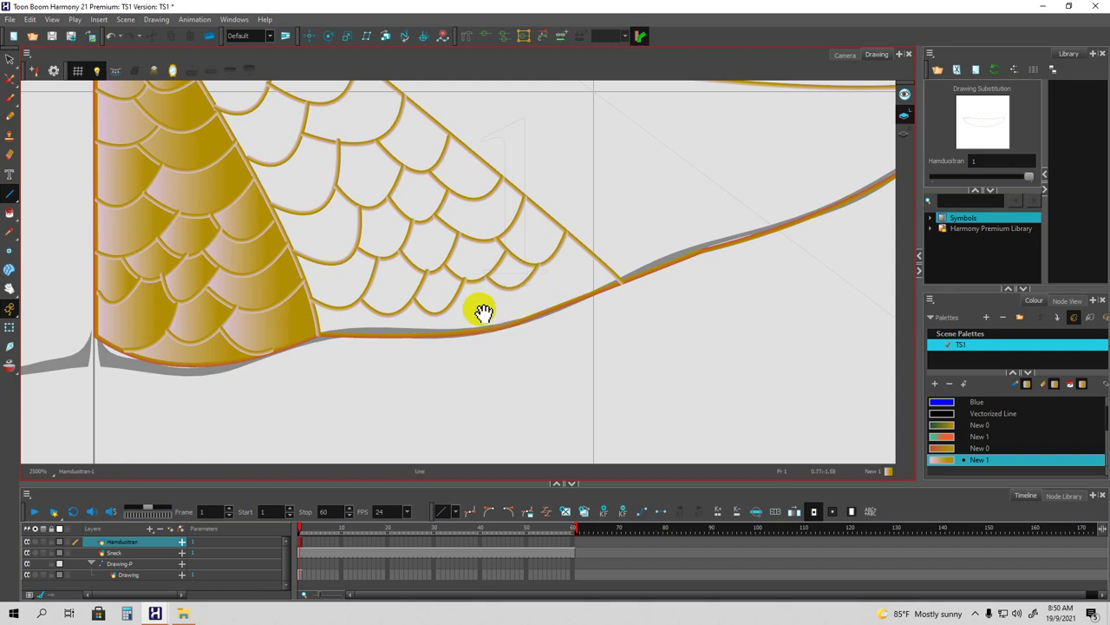
mouse_move(455, 306)
left_mouse_down()
mouse_move(506, 288)
mouse_move(482, 335)
left_mouse_up()
mouse_move(537, 279)
left_mouse_down()
mouse_move(560, 280)
mouse_move(591, 256)
left_mouse_up()
left_click_drag(577, 304, 566, 279)
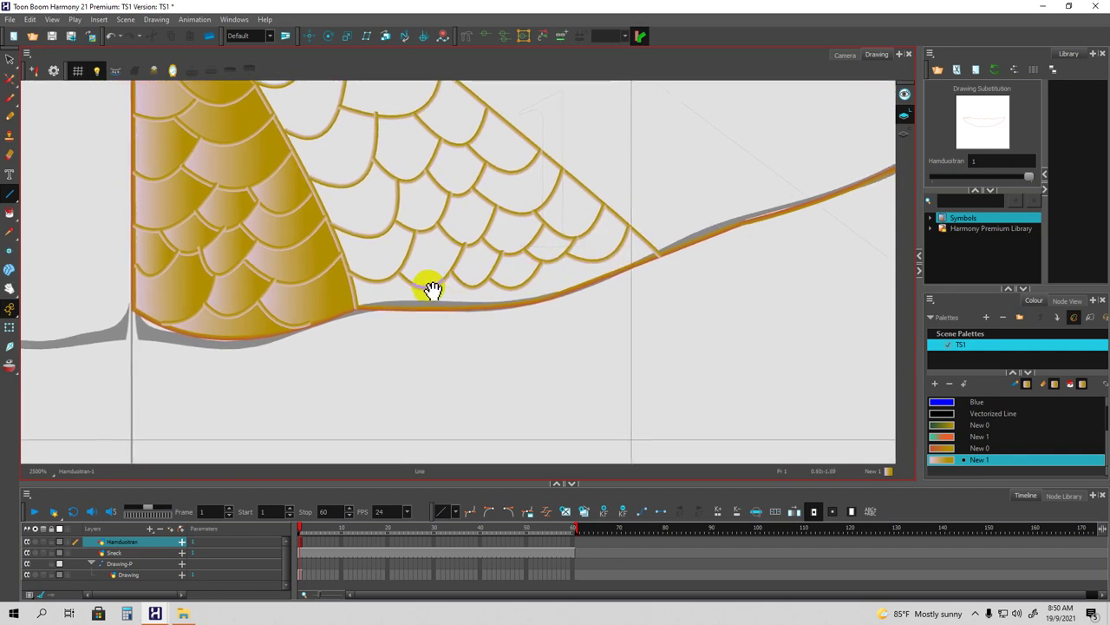
mouse_move(391, 310)
left_mouse_down()
mouse_move(425, 286)
mouse_move(420, 309)
mouse_move(490, 304)
left_mouse_up()
mouse_move(556, 279)
left_mouse_down()
mouse_move(530, 306)
mouse_move(562, 288)
left_mouse_up()
Paint the uppermost scales between the curved and diagonal dividers with the pink-to-gold New 1 gradient.
left_click_drag(462, 220, 572, 295)
left_click_drag(488, 168, 572, 314)
left_click_drag(517, 276, 518, 265)
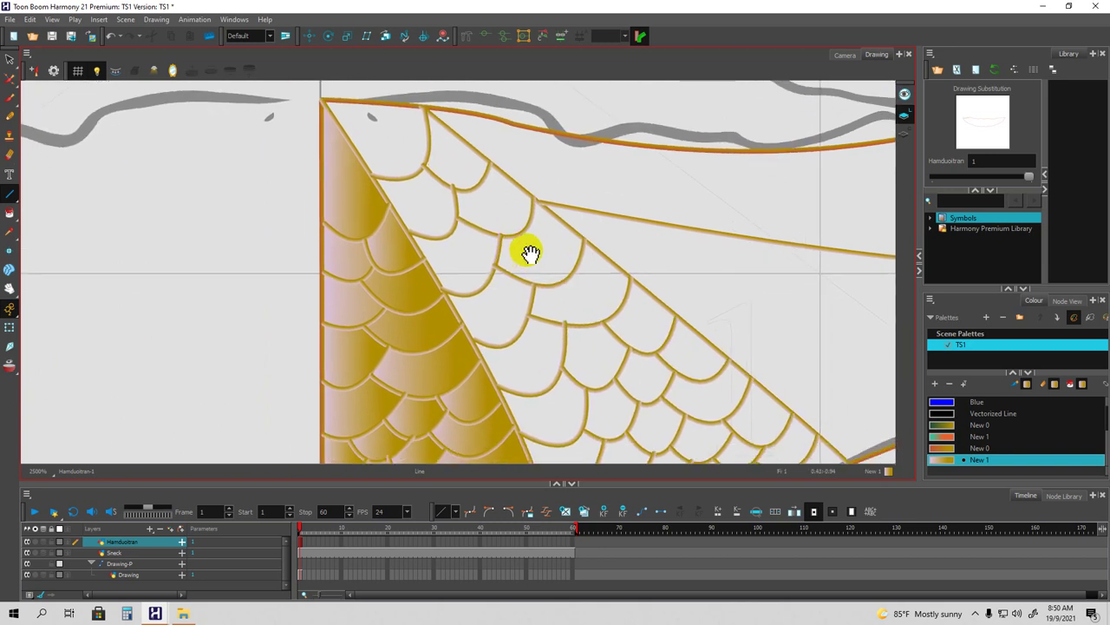
key("alt+i")
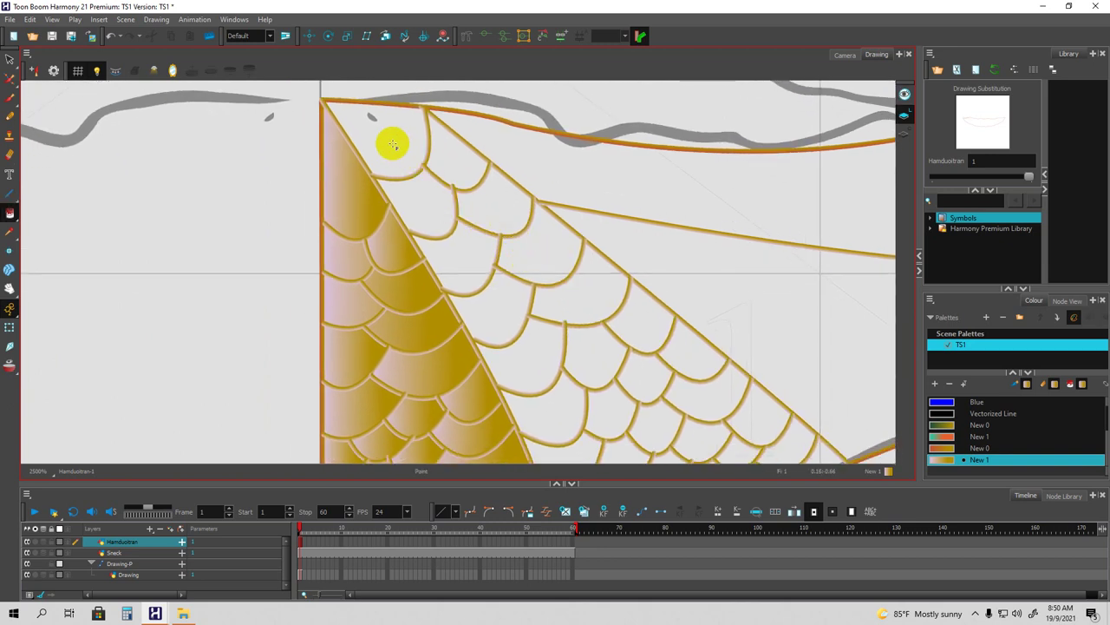
left_click(436, 154)
left_click(443, 168)
left_click(426, 201)
left_click(499, 207)
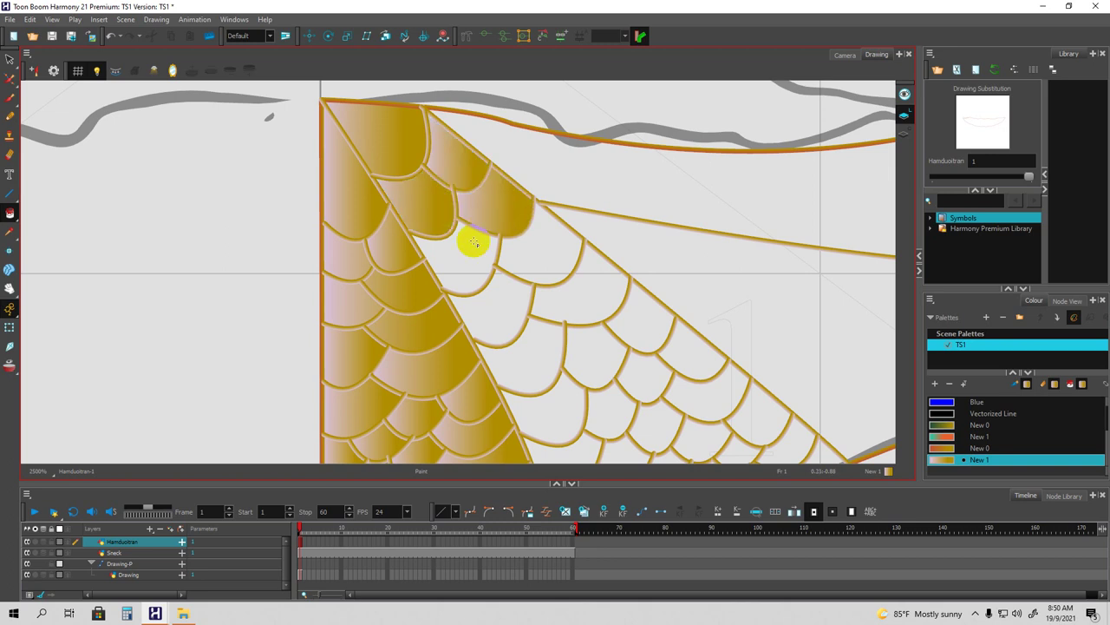
left_click(468, 253)
mouse_move(534, 252)
left_mouse_down()
mouse_move(528, 278)
mouse_move(540, 265)
mouse_move(459, 231)
left_mouse_up()
key("space")
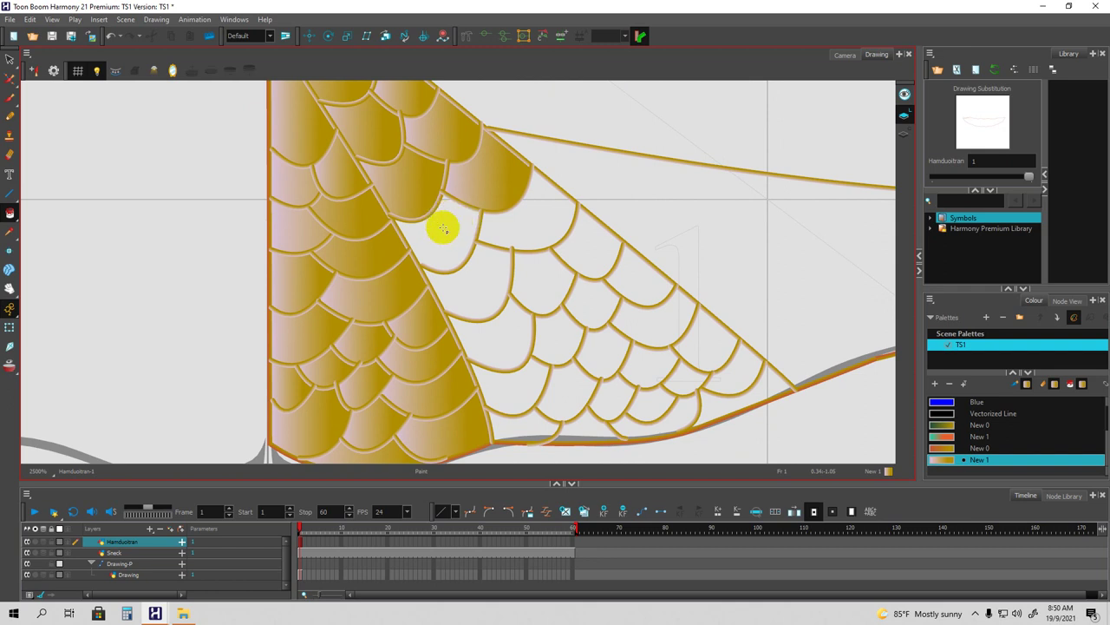
Fill the scales beside the curved divider and down to the jaw's lower edge with the New 1 gradient.
left_click(447, 233)
left_click(524, 220)
left_click(481, 277)
left_click(538, 272)
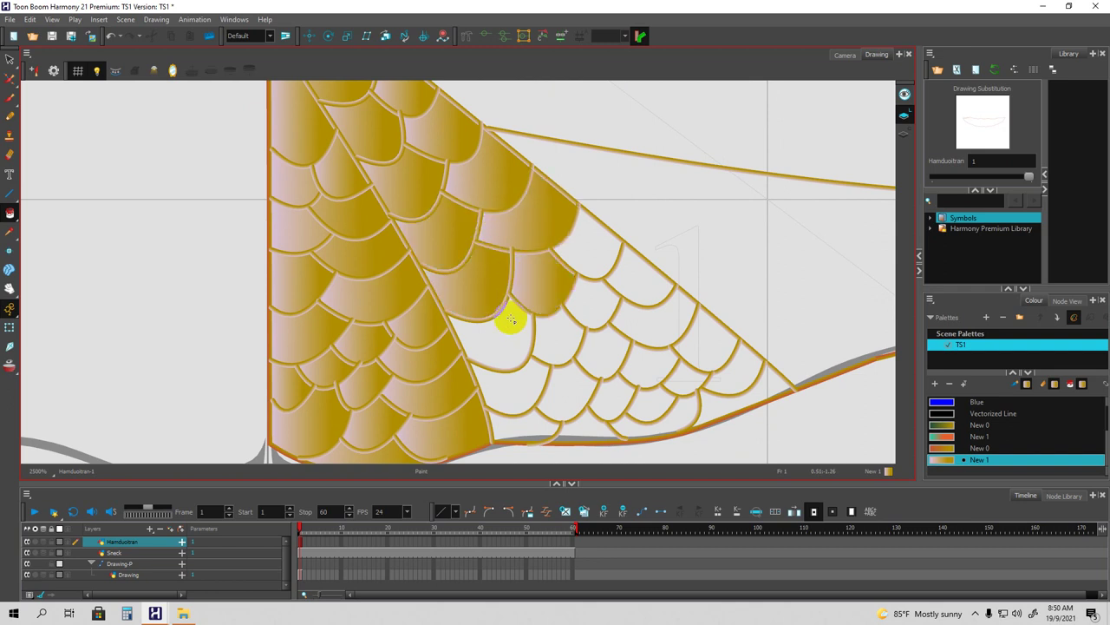
left_click(501, 333)
left_click(555, 327)
left_click(548, 351)
left_click(513, 396)
left_click(570, 392)
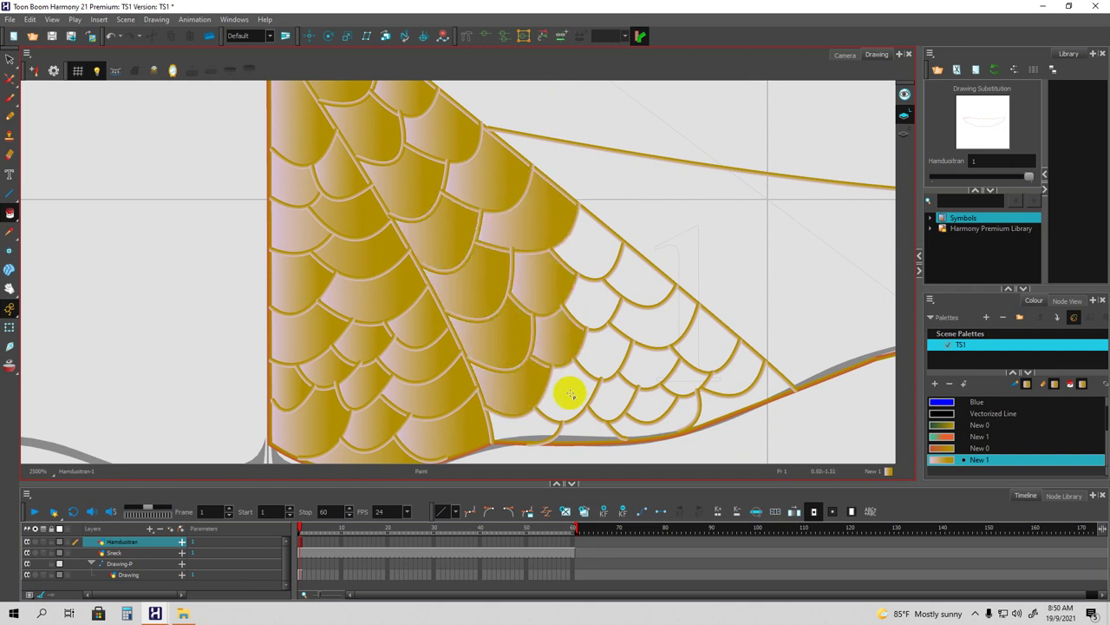
left_click(555, 407)
left_click(526, 434)
left_click(608, 355)
left_click(598, 307)
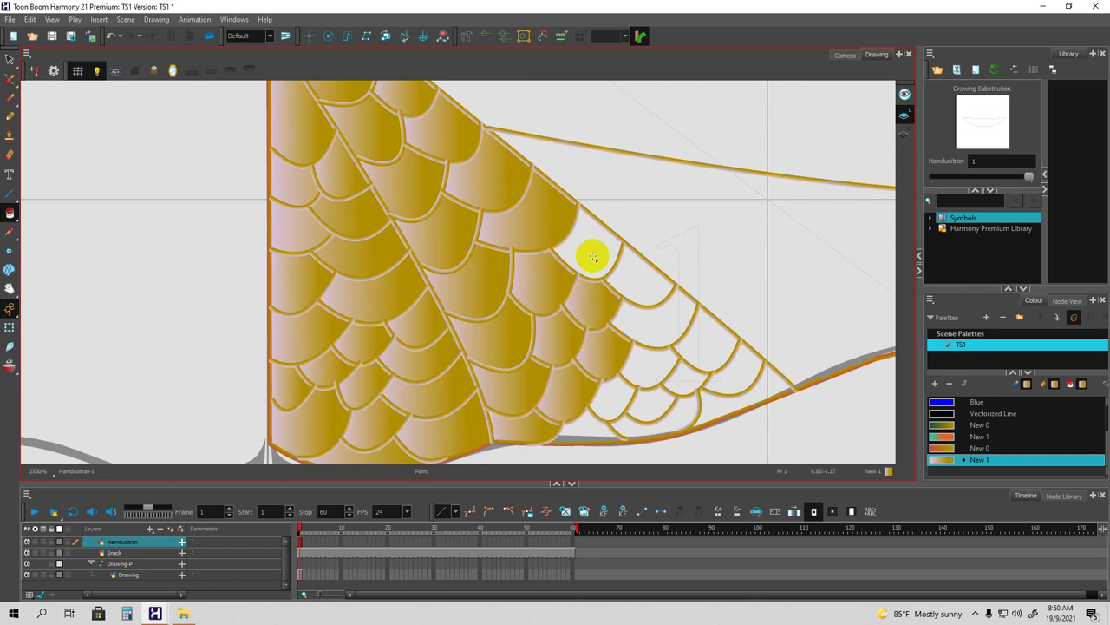
Fill the remaining scales along the diagonal divider and the jaw's lower edge with the New 1 gradient.
left_click(590, 258)
left_click(629, 290)
left_click(649, 322)
left_click(652, 359)
left_click(701, 340)
left_click(731, 357)
left_click(734, 373)
left_click(682, 377)
left_click(668, 408)
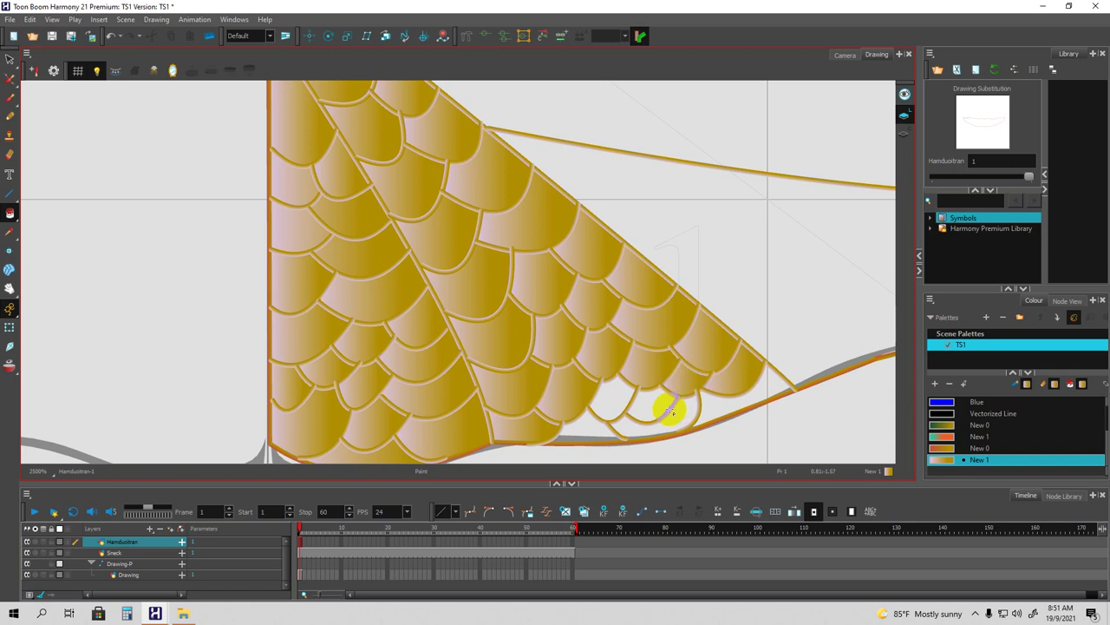
left_click(643, 402)
left_click(607, 391)
left_click(582, 422)
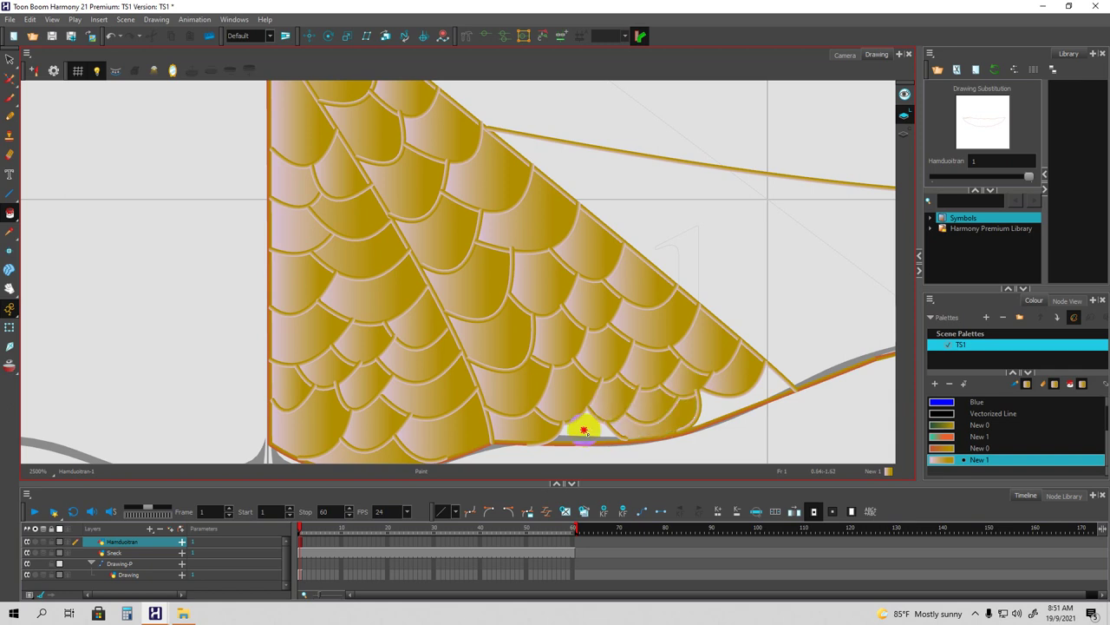
left_click(698, 408)
scroll(607, 314, "down", 4)
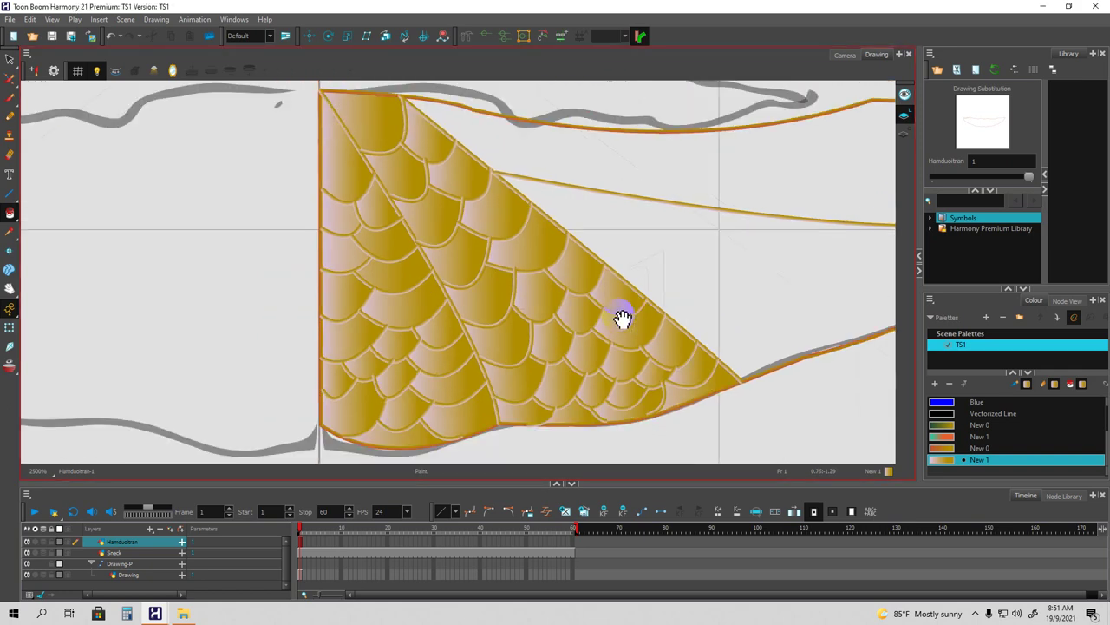
Draw the first overlapping scale arcs in the strip between the jaw's upper edge and the long curved divider below it.
key("1")
key("1")
mouse_move(573, 259)
left_mouse_down()
mouse_move(599, 321)
mouse_move(579, 307)
mouse_move(575, 318)
mouse_move(570, 302)
mouse_move(538, 312)
mouse_move(560, 349)
mouse_move(575, 347)
mouse_move(579, 305)
left_mouse_up()
key("2")
key("2")
key("2")
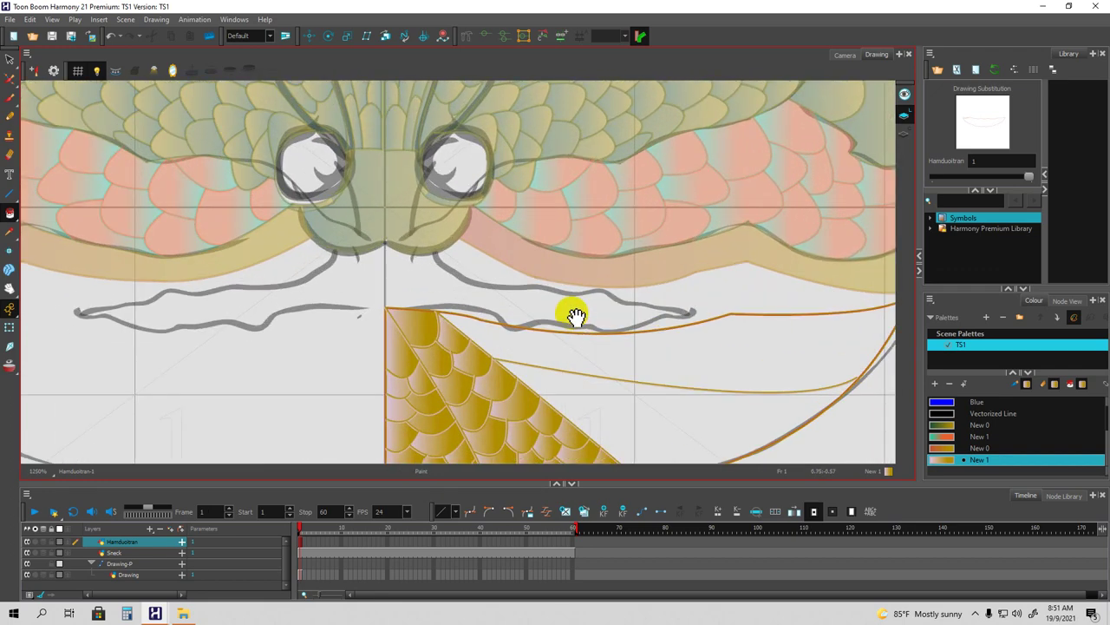
mouse_move(570, 364)
left_mouse_down()
mouse_move(567, 320)
mouse_move(530, 289)
mouse_move(551, 301)
left_mouse_up()
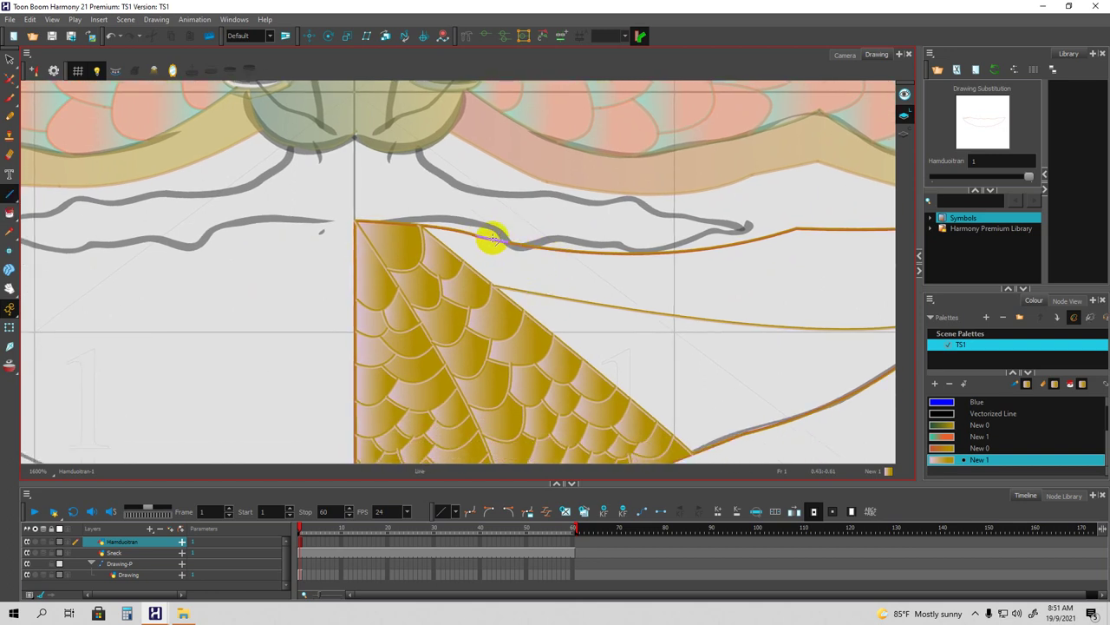
mouse_move(474, 272)
left_mouse_down()
mouse_move(503, 251)
mouse_move(503, 275)
mouse_move(519, 275)
left_mouse_up()
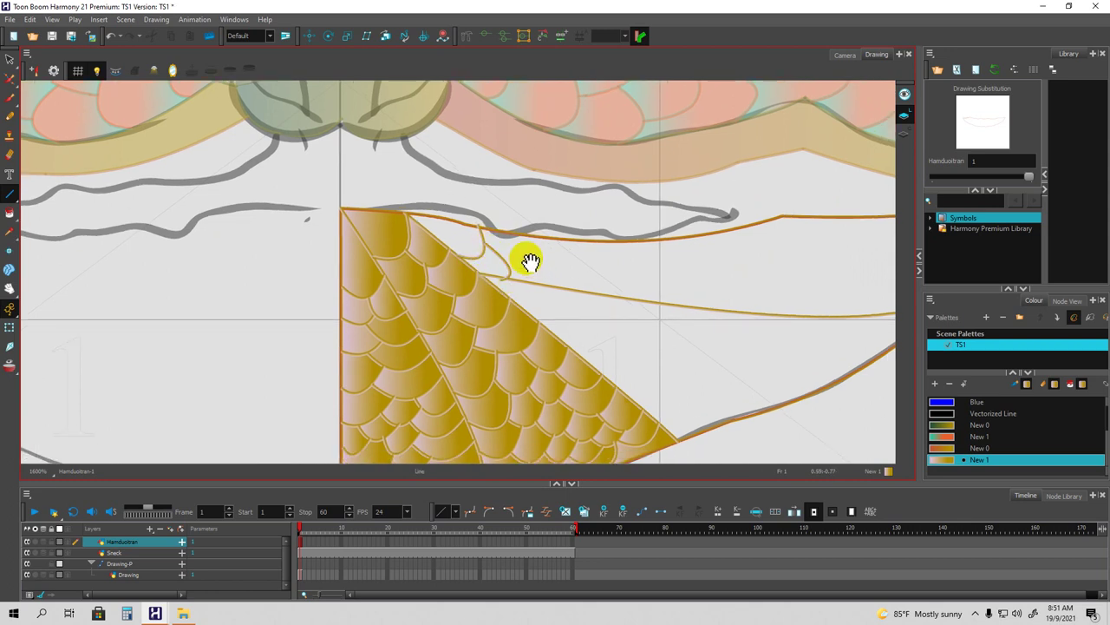
mouse_move(527, 235)
left_mouse_down()
mouse_move(508, 262)
mouse_move(555, 265)
mouse_move(543, 260)
mouse_move(539, 281)
mouse_move(568, 271)
mouse_move(580, 249)
mouse_move(552, 265)
mouse_move(597, 270)
mouse_move(577, 288)
mouse_move(617, 288)
left_mouse_up()
mouse_move(614, 244)
left_mouse_down()
mouse_move(593, 272)
mouse_move(636, 246)
mouse_move(607, 235)
mouse_move(578, 248)
mouse_move(596, 251)
left_mouse_up()
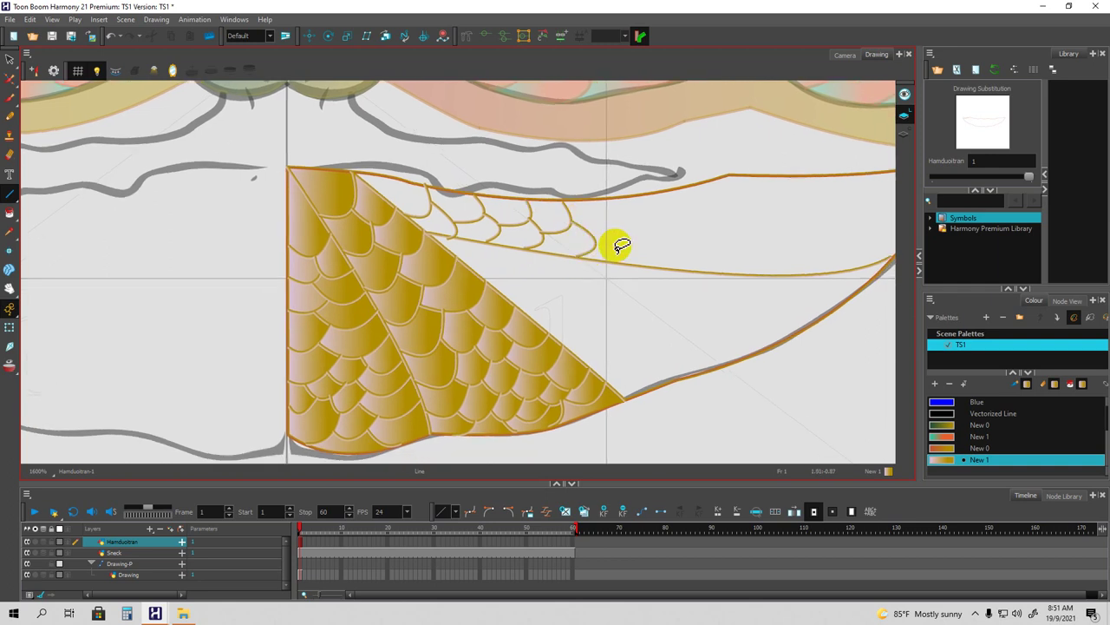
Continue the overlapping scale arcs through the middle of the strip between the jaw's upper edge and the long curved divider.
left_click_drag(608, 199, 592, 232)
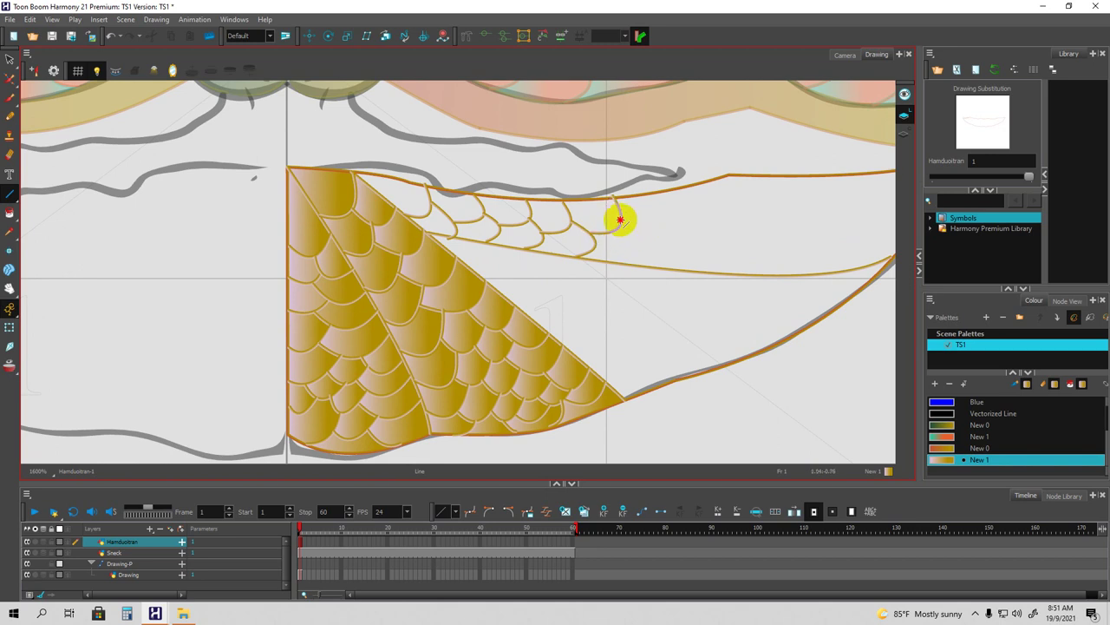
left_click_drag(626, 259, 652, 262)
mouse_move(637, 242)
left_mouse_down()
mouse_move(628, 229)
mouse_move(618, 243)
left_mouse_up()
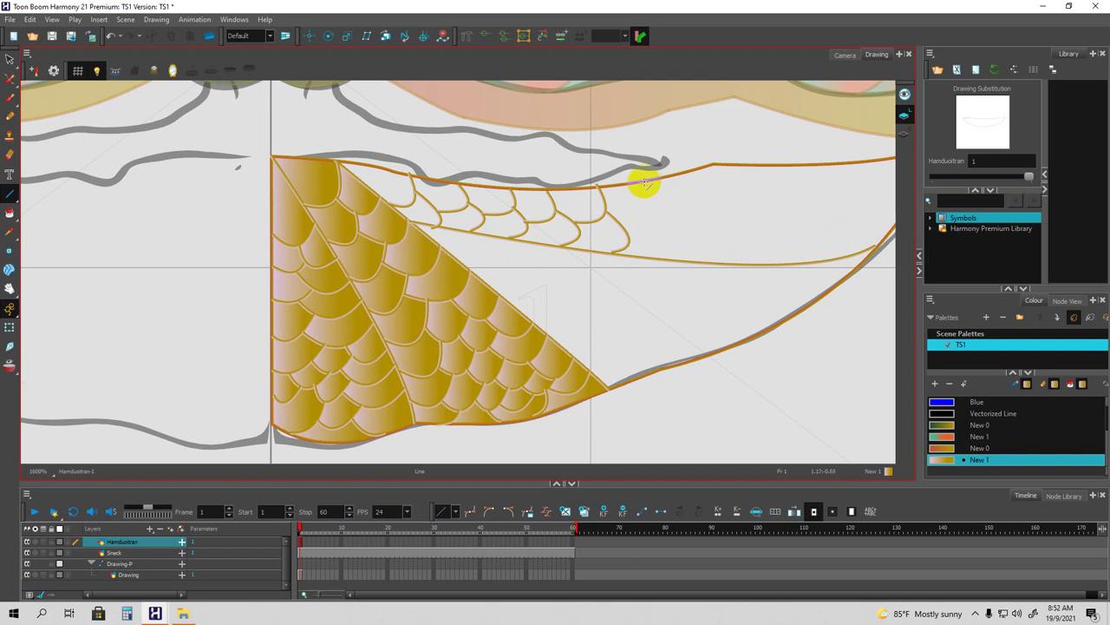
mouse_move(649, 229)
left_mouse_down()
mouse_move(682, 223)
mouse_move(656, 253)
mouse_move(676, 256)
left_mouse_up()
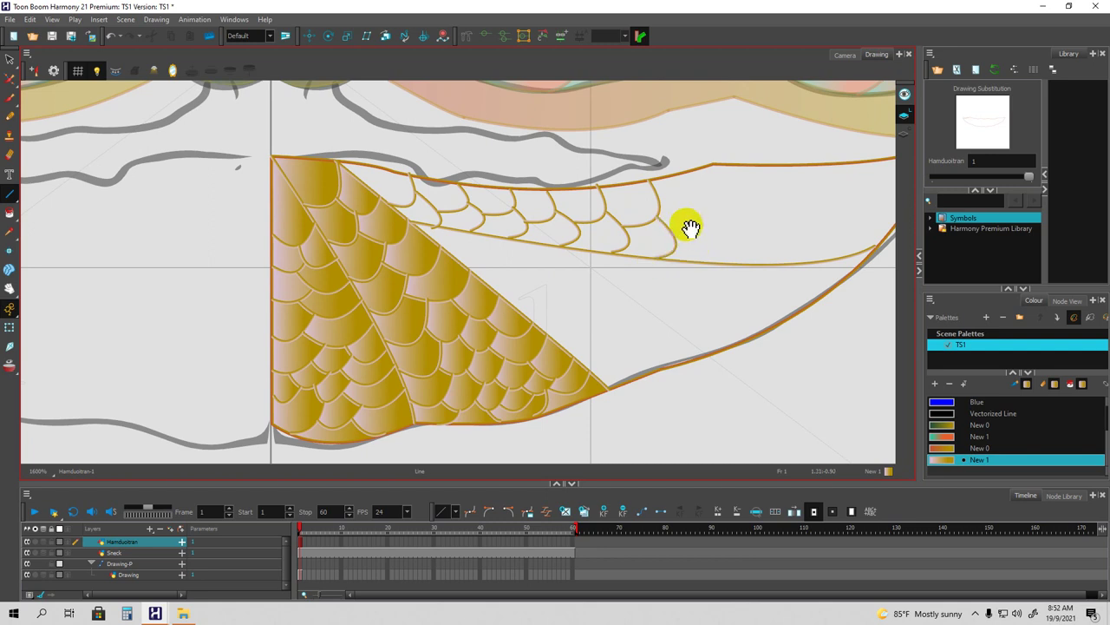
mouse_move(695, 170)
left_mouse_down()
mouse_move(669, 227)
mouse_move(735, 226)
mouse_move(631, 192)
mouse_move(654, 217)
mouse_move(639, 244)
mouse_move(696, 228)
left_mouse_up()
key("space")
left_click_drag(680, 146, 652, 205)
key("space")
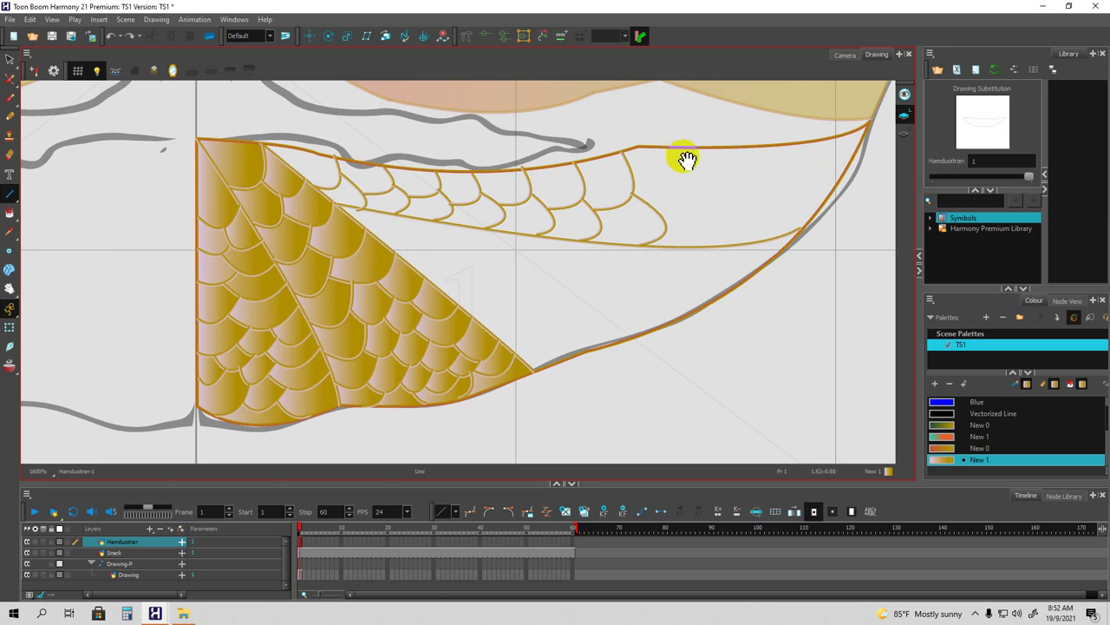
Draw the remaining scale arcs at the outer end of the strip, up to the jaw's tapered corner.
mouse_move(685, 152)
left_mouse_down()
mouse_move(673, 189)
mouse_move(651, 206)
mouse_move(725, 192)
mouse_move(694, 201)
mouse_move(682, 243)
left_mouse_up()
key("space")
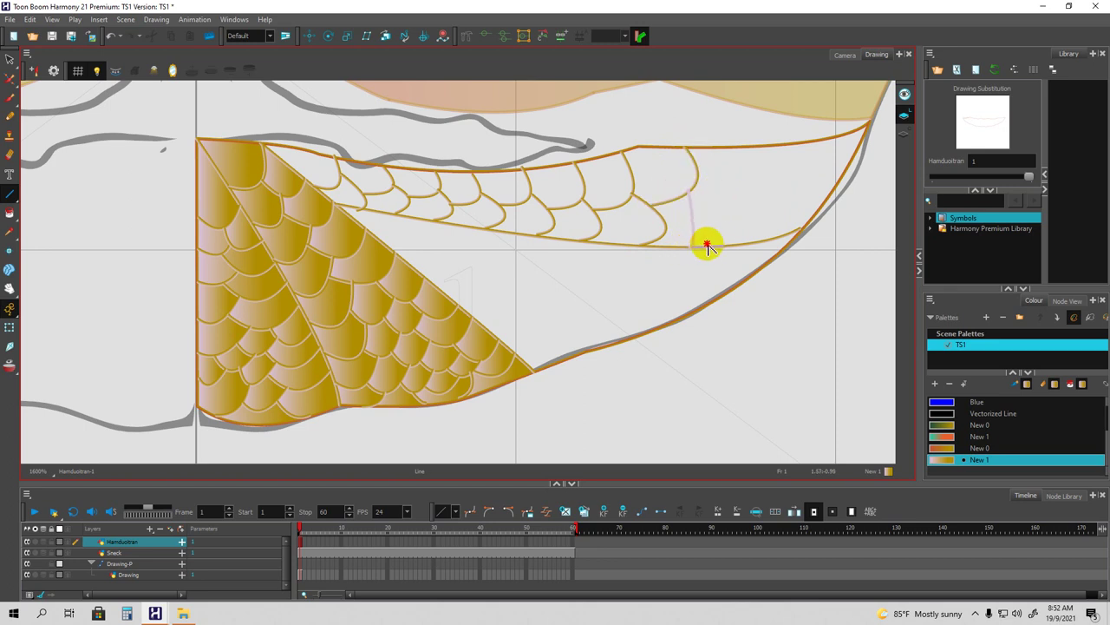
mouse_move(739, 147)
left_mouse_down()
mouse_move(738, 178)
mouse_move(707, 205)
left_mouse_up()
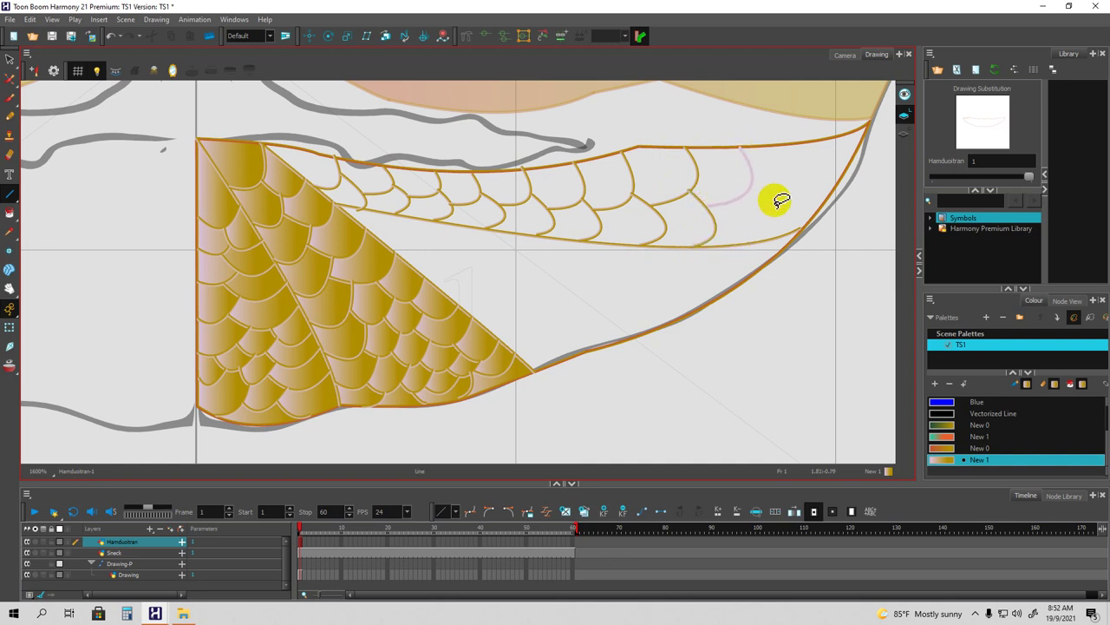
mouse_move(744, 191)
left_mouse_down()
mouse_move(747, 241)
mouse_move(768, 235)
left_mouse_up()
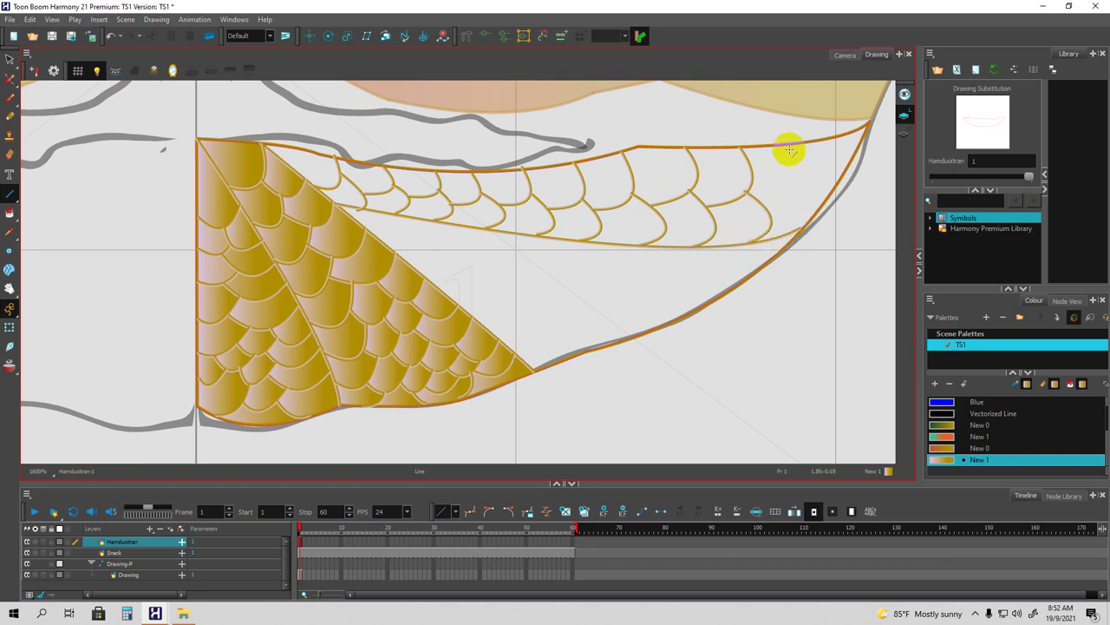
mouse_move(794, 146)
left_mouse_down()
mouse_move(781, 190)
mouse_move(760, 205)
left_mouse_up()
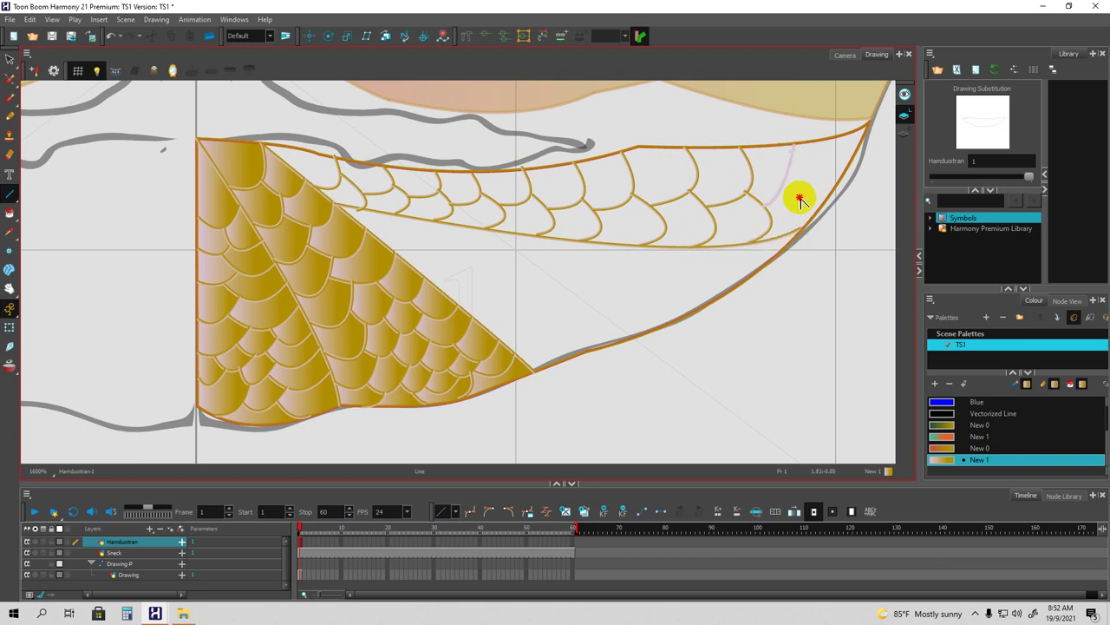
mouse_move(801, 189)
left_mouse_down()
mouse_move(810, 213)
mouse_move(834, 194)
left_mouse_up()
key("space")
left_click_drag(762, 197, 818, 190)
Draw overlapping scale arcs in the section below the long curved divider, starting beside the gold-filled scales and working outward.
left_click_drag(517, 216, 522, 227)
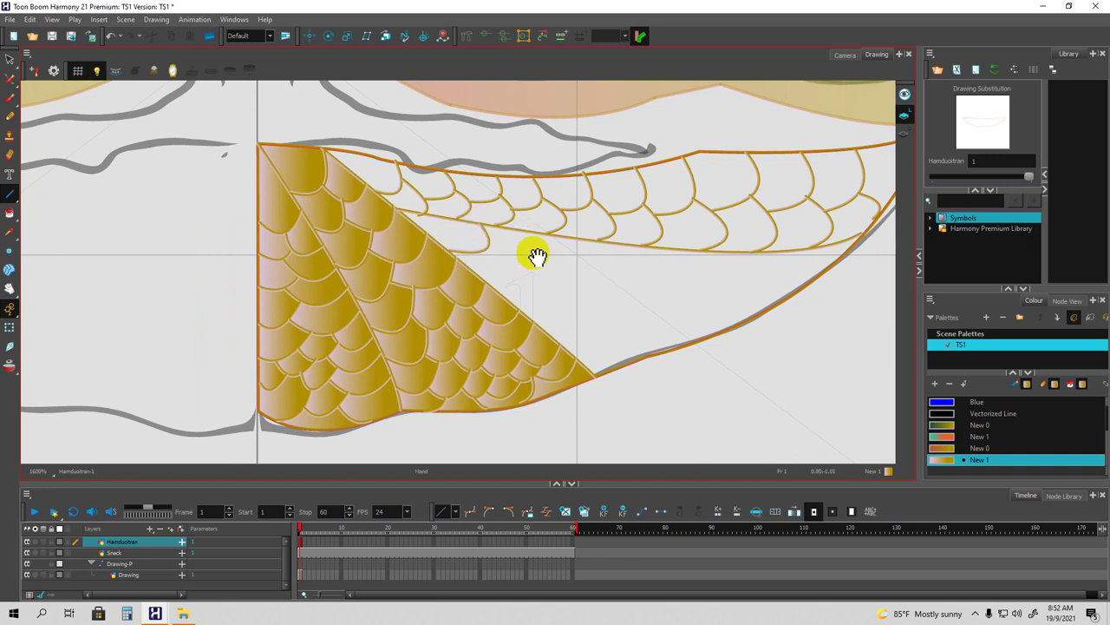
mouse_move(488, 247)
left_mouse_down()
mouse_move(526, 233)
mouse_move(535, 260)
mouse_move(486, 281)
mouse_move(542, 288)
mouse_move(570, 238)
left_mouse_up()
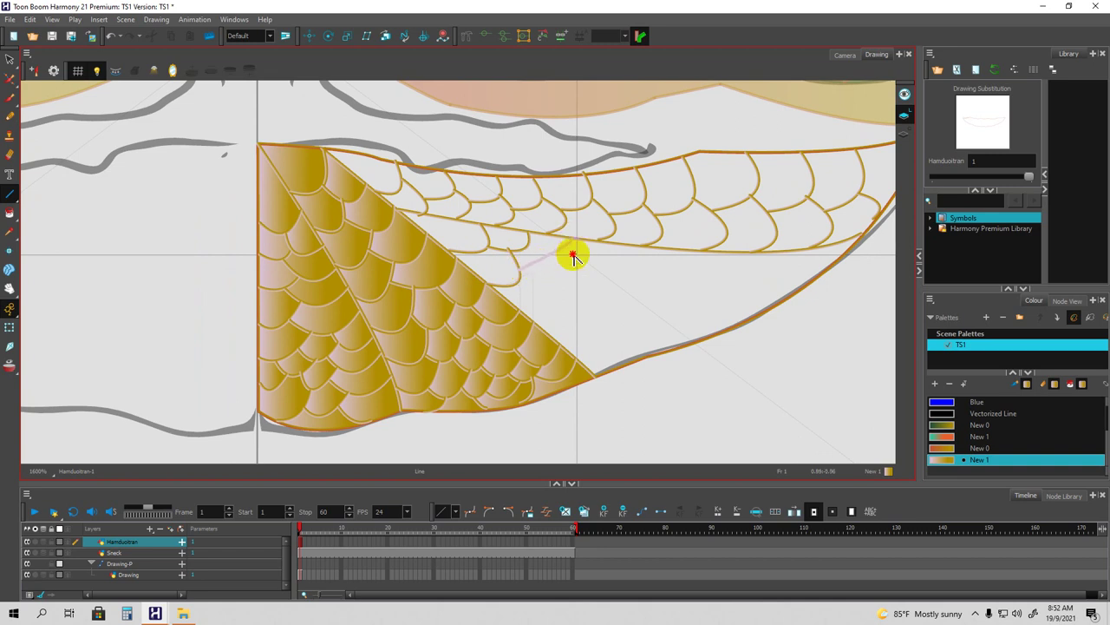
mouse_move(549, 271)
left_mouse_down()
mouse_move(541, 307)
mouse_move(526, 316)
left_mouse_up()
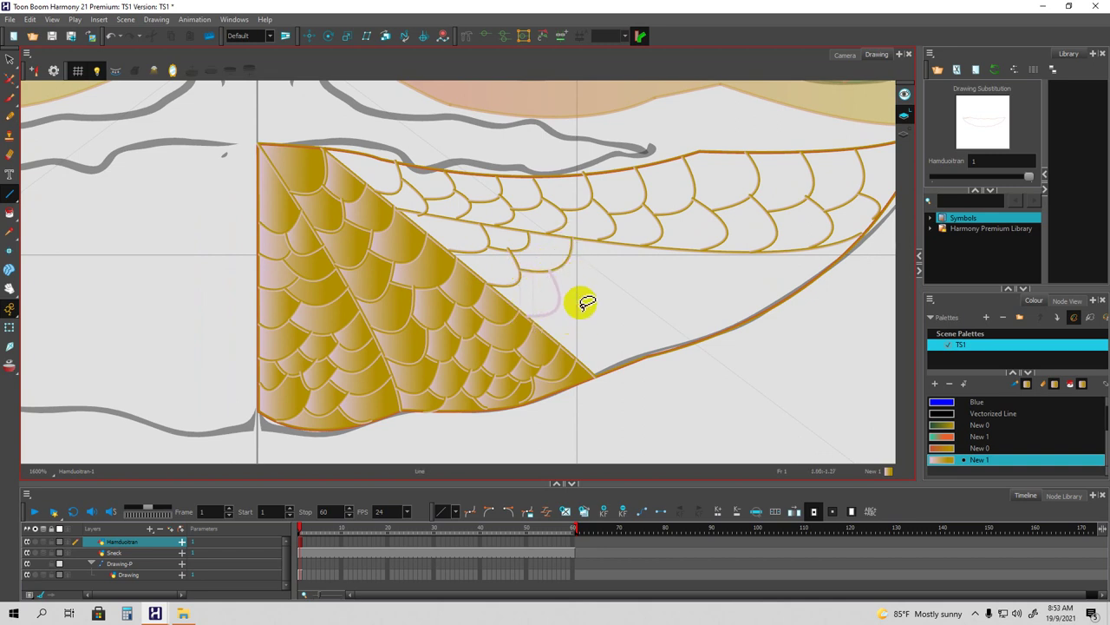
mouse_move(612, 243)
left_mouse_down()
mouse_move(599, 267)
mouse_move(565, 262)
mouse_move(622, 275)
mouse_move(592, 265)
mouse_move(582, 285)
mouse_move(556, 291)
mouse_move(584, 299)
mouse_move(576, 329)
mouse_move(555, 339)
mouse_move(621, 345)
left_mouse_up()
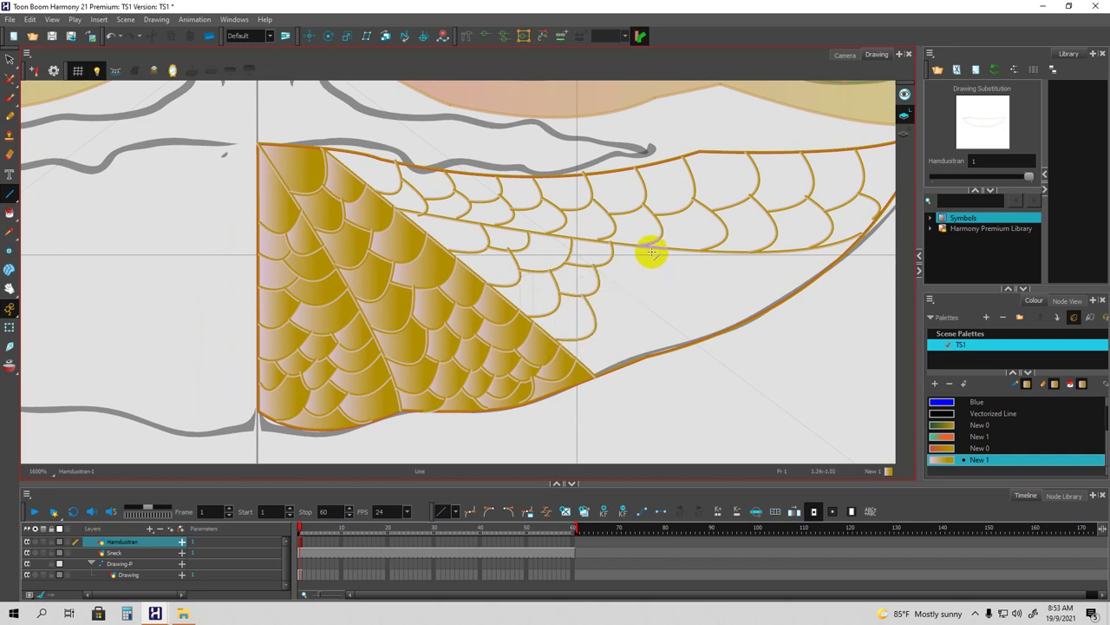
mouse_move(652, 248)
left_mouse_down()
mouse_move(599, 283)
mouse_move(661, 294)
mouse_move(630, 286)
mouse_move(588, 316)
left_mouse_up()
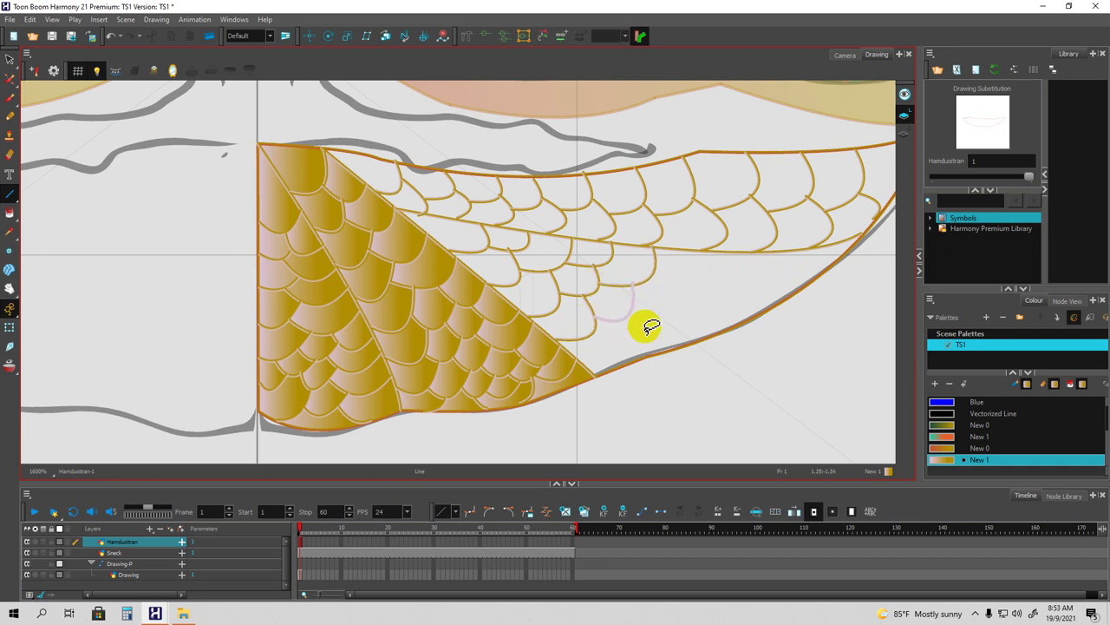
mouse_move(689, 304)
left_mouse_down()
mouse_move(651, 298)
mouse_move(643, 276)
mouse_move(610, 257)
mouse_move(636, 252)
mouse_move(658, 229)
mouse_move(640, 276)
left_mouse_up()
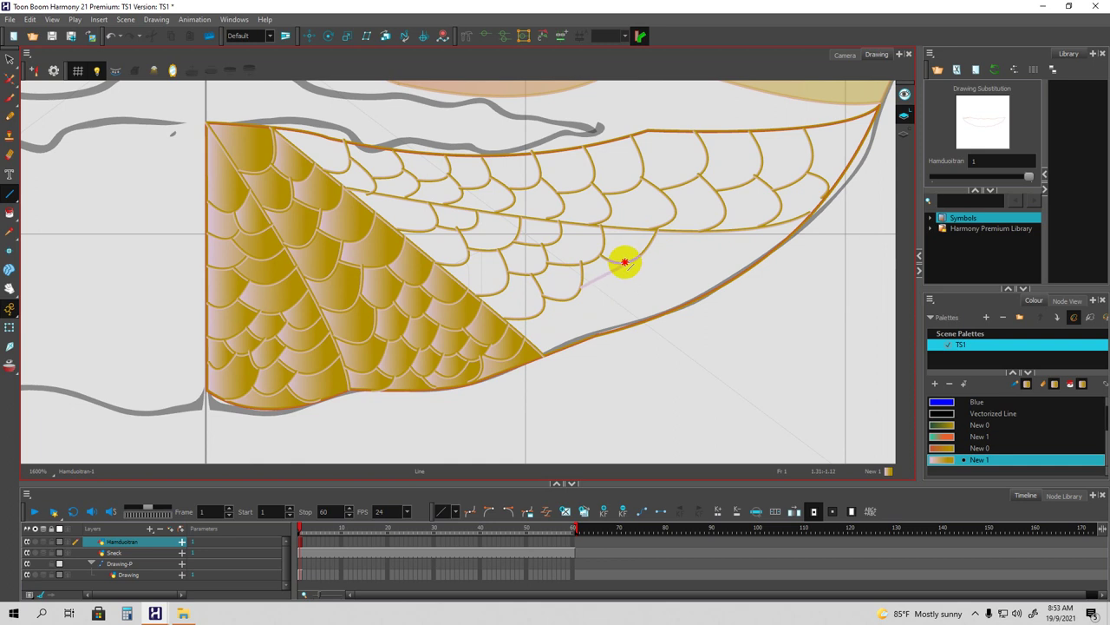
Complete the scale arcs below the long curved divider, out along the jaw's lower edge.
mouse_move(572, 298)
left_mouse_down()
mouse_move(534, 343)
mouse_move(596, 324)
left_mouse_up()
mouse_move(650, 274)
left_mouse_down()
mouse_move(579, 278)
mouse_move(574, 302)
mouse_move(539, 321)
mouse_move(607, 321)
left_mouse_up()
left_click_drag(638, 277, 630, 276)
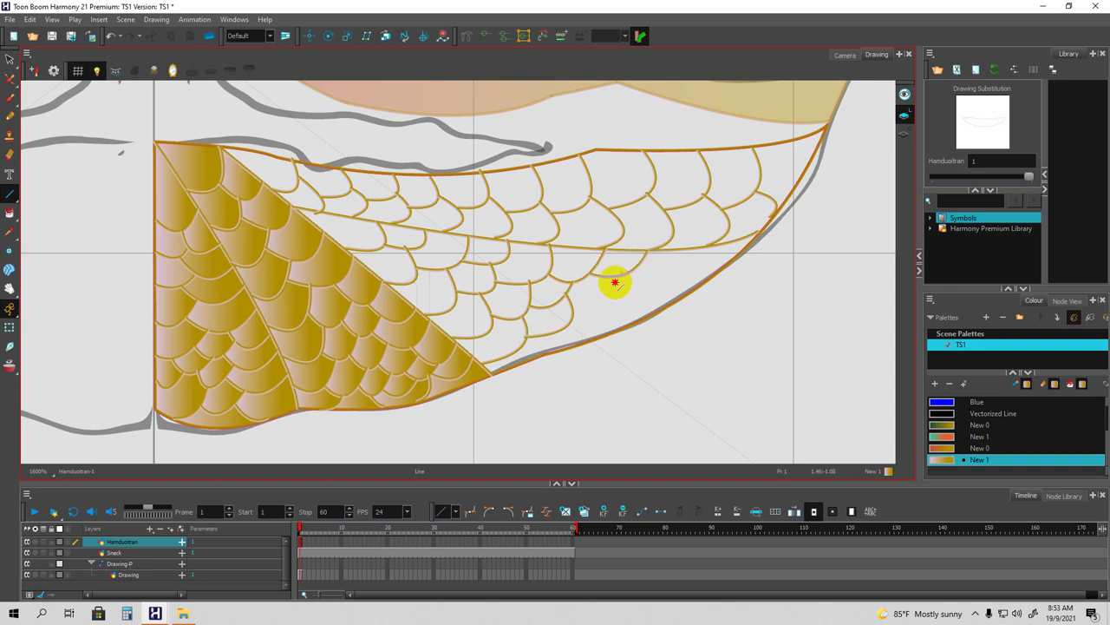
mouse_move(586, 313)
left_mouse_down()
mouse_move(636, 322)
mouse_move(623, 281)
mouse_move(588, 278)
mouse_move(620, 282)
mouse_move(679, 260)
left_mouse_up()
left_click_drag(602, 297, 627, 290)
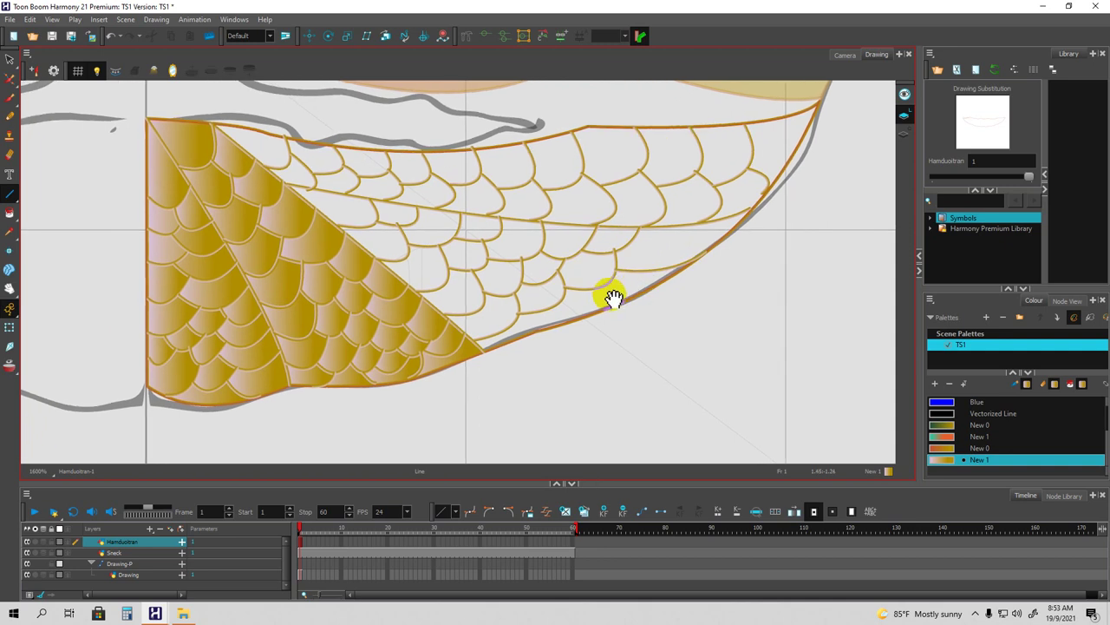
mouse_move(551, 308)
left_mouse_down()
mouse_move(588, 311)
mouse_move(580, 319)
left_mouse_up()
Paint the innermost new scales above and below the long curved divider with the pink-to-gold New 1 gradient.
left_click_drag(584, 267, 614, 300)
left_click_drag(525, 255, 616, 297)
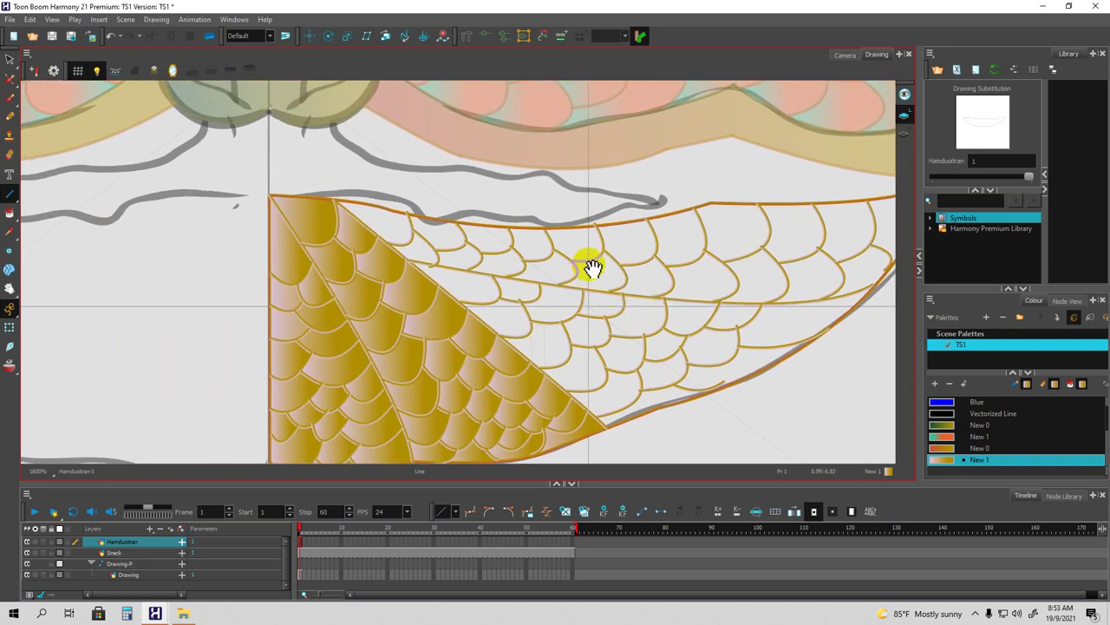
key("alt+i")
mouse_move(402, 226)
left_mouse_down()
mouse_move(438, 233)
mouse_move(425, 252)
mouse_move(467, 260)
mouse_move(487, 240)
mouse_move(469, 277)
mouse_move(530, 248)
mouse_move(551, 275)
mouse_move(506, 313)
mouse_move(600, 303)
mouse_move(812, 357)
mouse_move(909, 436)
left_mouse_up()
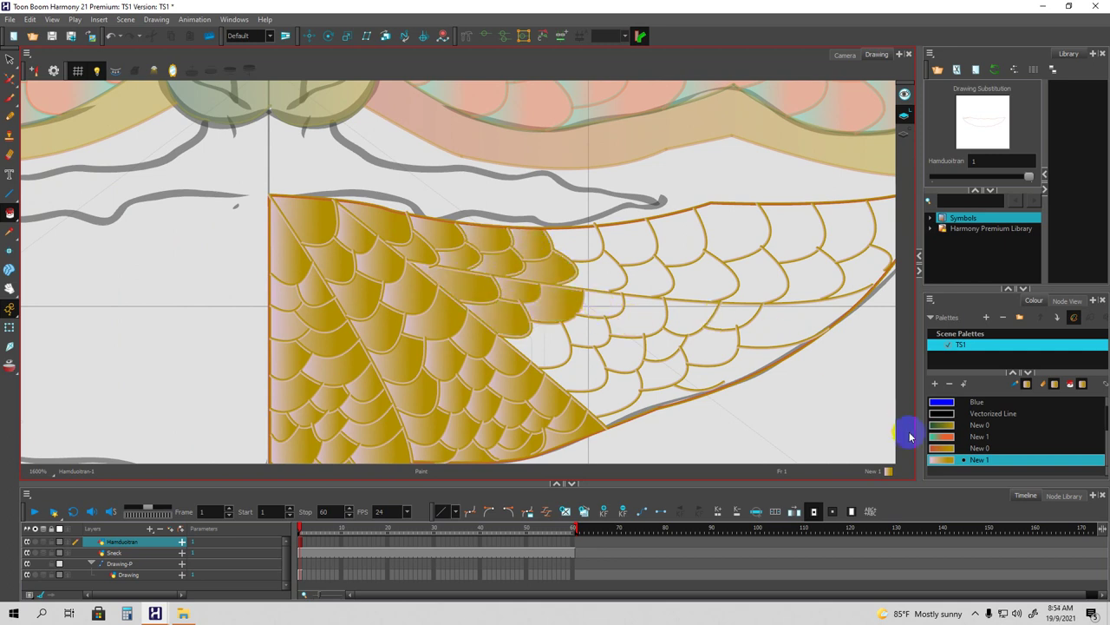
Fill the next columns of scales outward with the red-to-gold New 0 gradient, down to the jaw's lower edge.
left_click(942, 447)
mouse_move(545, 348)
left_mouse_down()
mouse_move(587, 324)
mouse_move(598, 302)
mouse_move(598, 270)
mouse_move(580, 243)
mouse_move(650, 237)
mouse_move(620, 354)
mouse_move(580, 374)
mouse_move(622, 391)
mouse_move(612, 392)
mouse_move(632, 356)
mouse_move(623, 344)
mouse_move(646, 329)
left_mouse_up()
key("space")
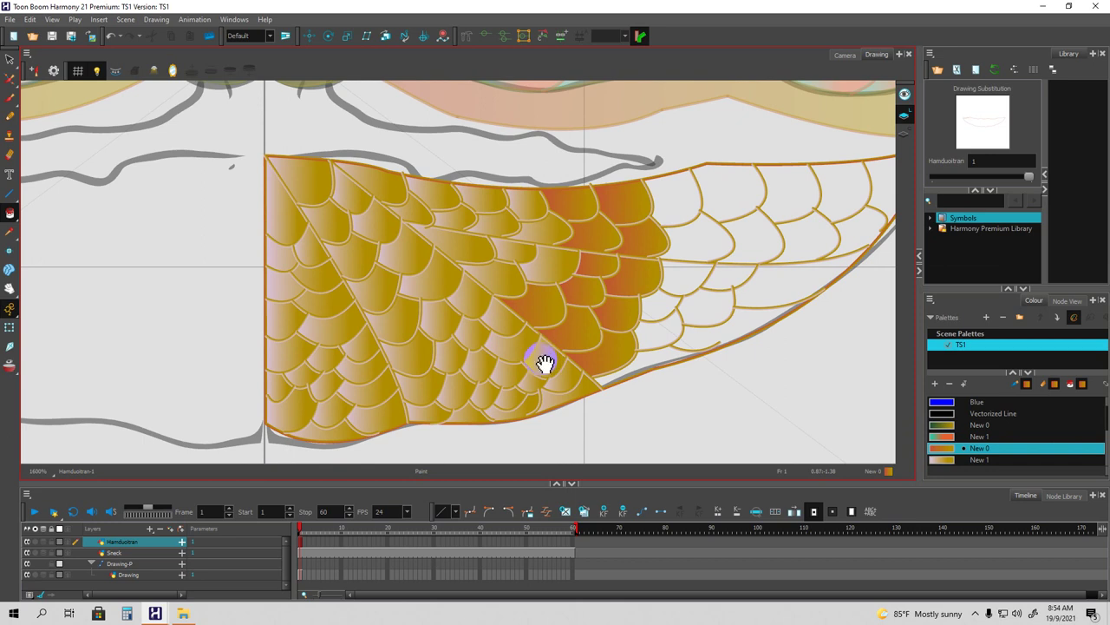
Repaint the lower scales of the already filled inner sections with the red-to-gold New 0 gradient.
mouse_move(543, 359)
left_mouse_down()
mouse_move(564, 373)
mouse_move(532, 399)
mouse_move(550, 399)
mouse_move(521, 408)
mouse_move(487, 394)
mouse_move(470, 415)
mouse_move(438, 419)
mouse_move(449, 397)
mouse_move(436, 390)
mouse_move(377, 391)
mouse_move(380, 412)
mouse_move(337, 412)
mouse_move(331, 429)
mouse_move(364, 400)
mouse_move(306, 402)
mouse_move(294, 418)
mouse_move(275, 391)
mouse_move(302, 374)
mouse_move(327, 381)
mouse_move(332, 363)
mouse_move(363, 371)
mouse_move(363, 350)
mouse_move(408, 355)
mouse_move(399, 328)
mouse_move(443, 354)
mouse_move(438, 321)
mouse_move(454, 338)
mouse_move(471, 335)
mouse_move(479, 367)
mouse_move(510, 375)
mouse_move(504, 318)
left_mouse_up()
left_click(546, 399)
key("space")
mouse_move(639, 303)
left_mouse_down()
mouse_move(595, 287)
mouse_move(587, 303)
mouse_move(716, 222)
left_mouse_up()
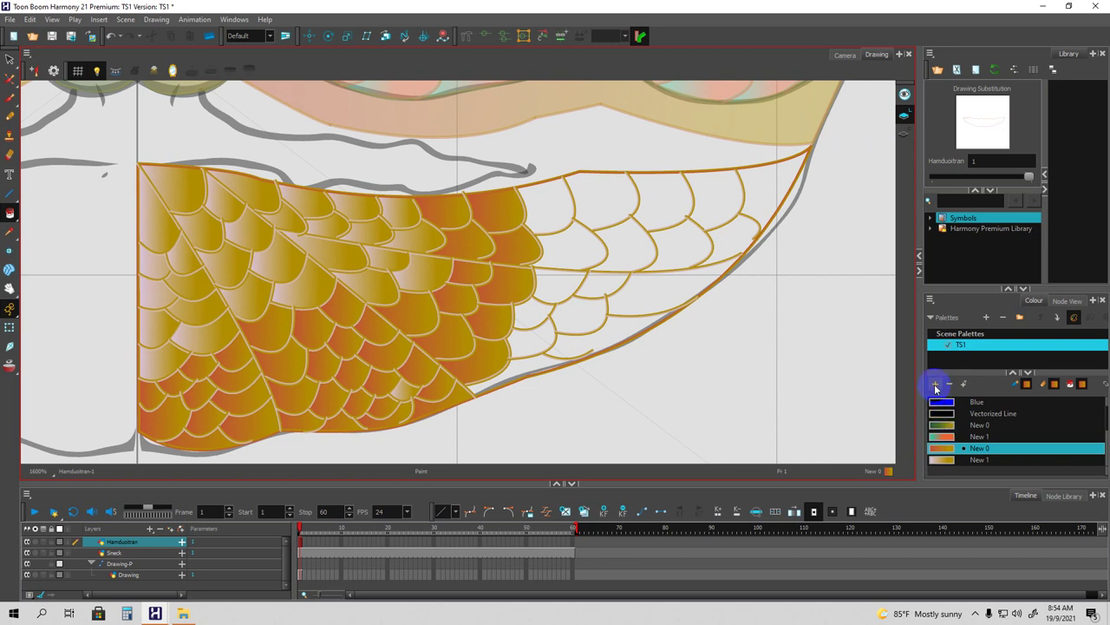
Add a New 2 gradient colour with its red stop darkened to RGB 165, 50, 23 and shifted towards the gold stop.
left_click(935, 384)
double_click(937, 459)
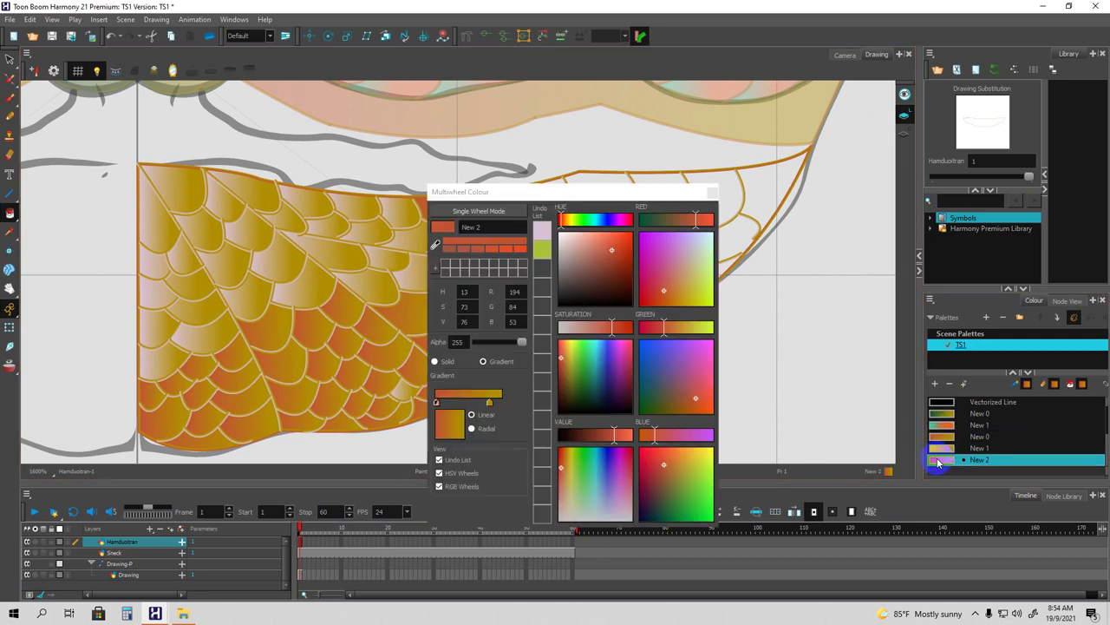
left_click(625, 261)
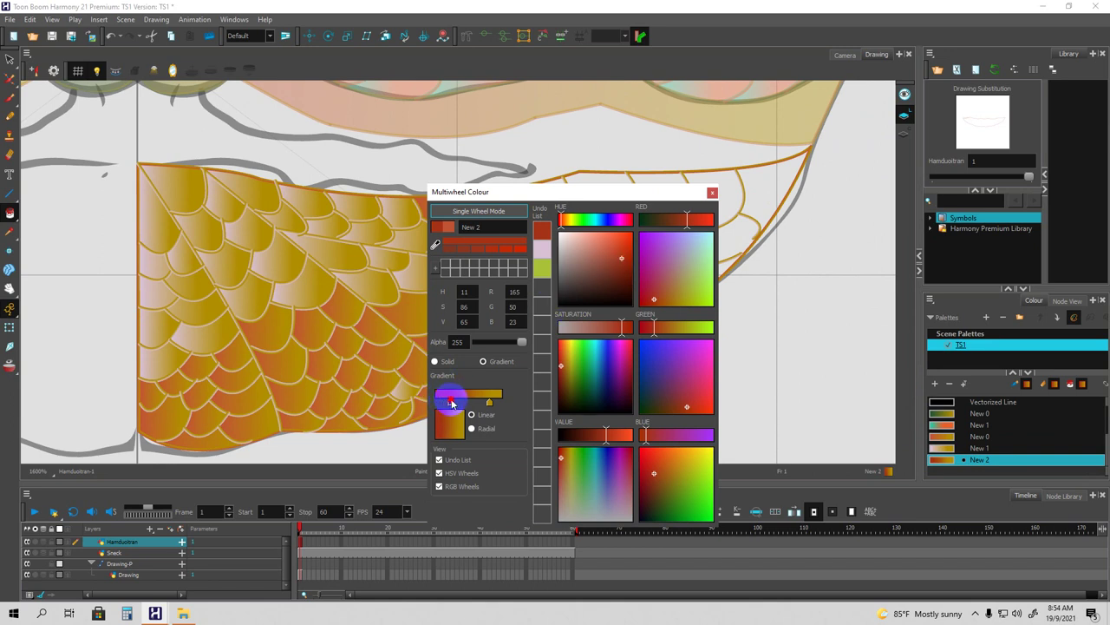
left_click(712, 193)
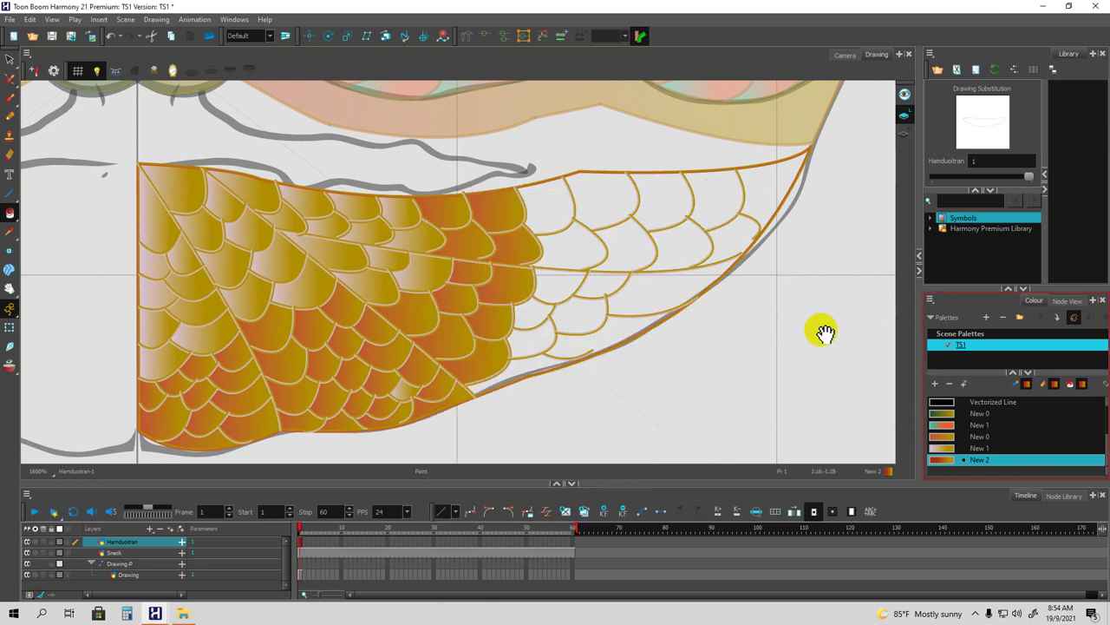
Fill the remaining empty scales at the jaw's outer end with the dark red-to-gold New 2 gradient.
left_click_drag(672, 216, 659, 209)
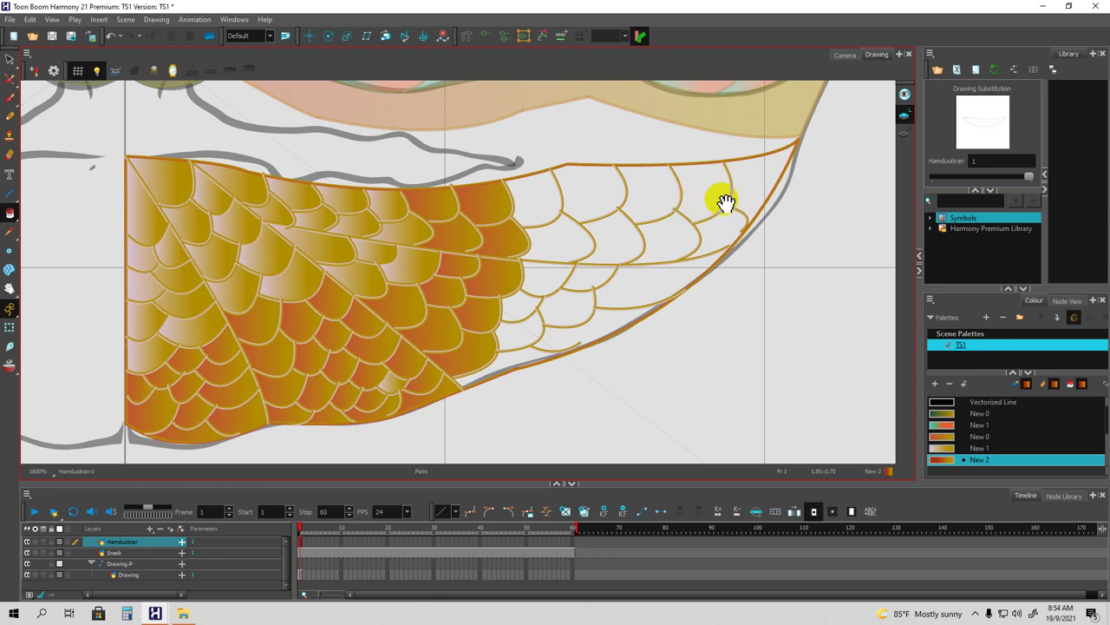
mouse_move(758, 181)
left_mouse_down()
mouse_move(689, 268)
mouse_move(626, 317)
mouse_move(540, 364)
mouse_move(521, 359)
mouse_move(518, 308)
mouse_move(561, 303)
mouse_move(586, 275)
mouse_move(546, 274)
mouse_move(560, 246)
mouse_move(667, 240)
mouse_move(702, 191)
mouse_move(537, 196)
mouse_move(539, 237)
mouse_move(613, 228)
mouse_move(602, 235)
mouse_move(625, 246)
mouse_move(612, 263)
mouse_move(572, 258)
left_mouse_up()
mouse_move(473, 287)
left_mouse_down()
mouse_move(436, 255)
mouse_move(448, 298)
mouse_move(447, 271)
left_mouse_up()
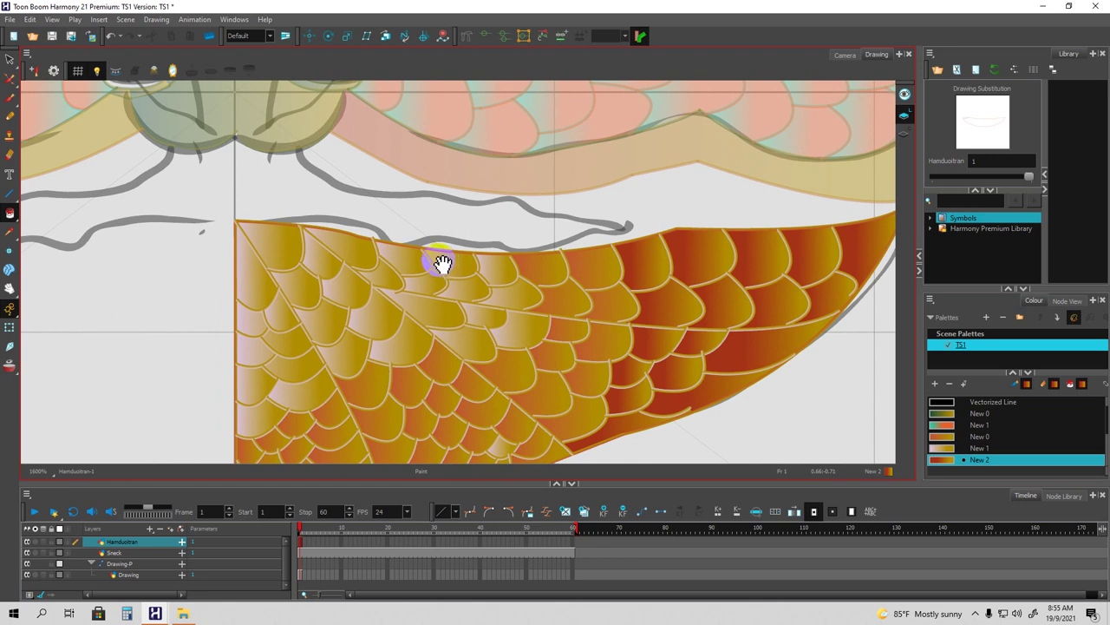
Draw a lip contour just above the jaw's upper edge, from the vertical centre line to the jaw's outer corner.
key("alt+l")
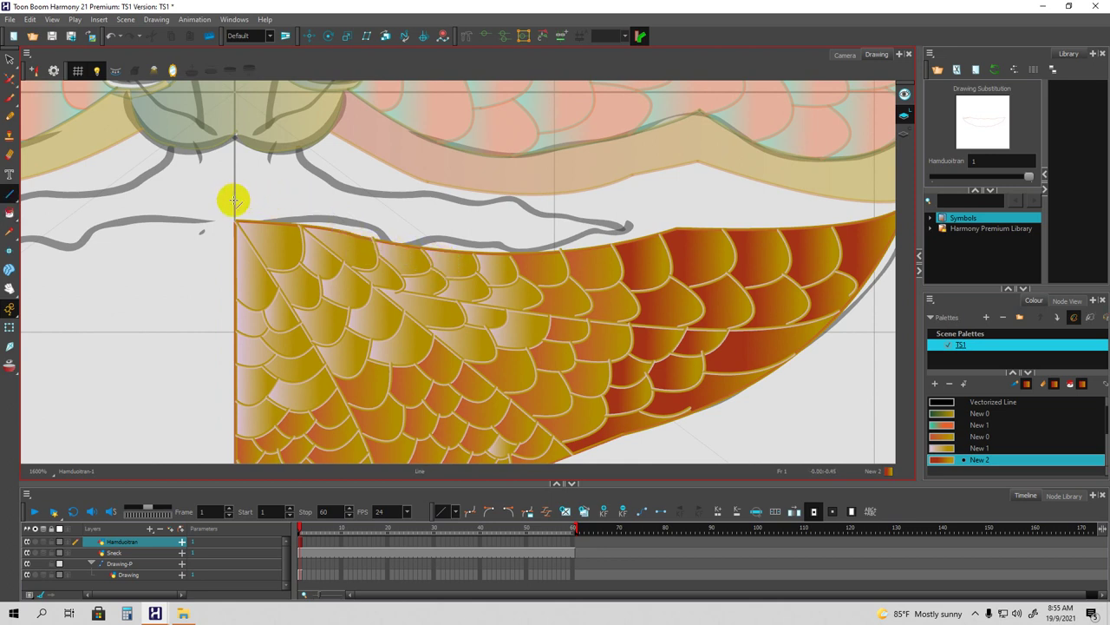
mouse_move(234, 200)
left_mouse_down()
mouse_move(356, 209)
mouse_move(459, 236)
left_mouse_up()
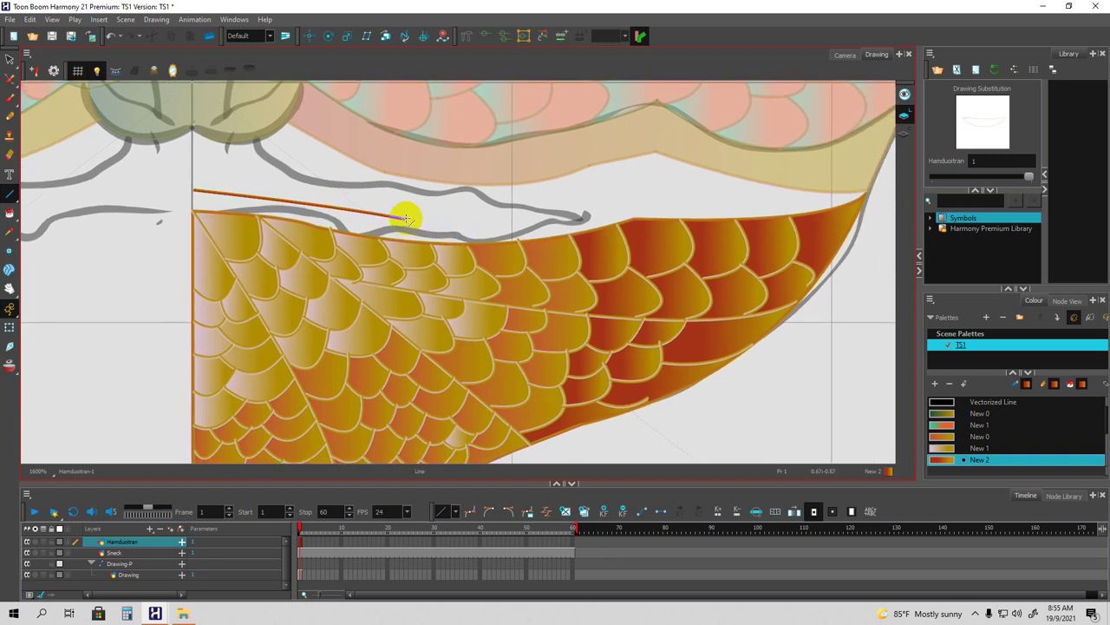
mouse_move(405, 217)
left_mouse_down()
mouse_move(617, 206)
mouse_move(524, 238)
left_mouse_up()
key("space")
mouse_move(630, 217)
left_mouse_down()
mouse_move(594, 216)
mouse_move(601, 203)
mouse_move(576, 205)
mouse_move(629, 208)
mouse_move(571, 196)
mouse_move(799, 191)
left_mouse_up()
key("space")
key("space")
left_click_drag(603, 241, 667, 236)
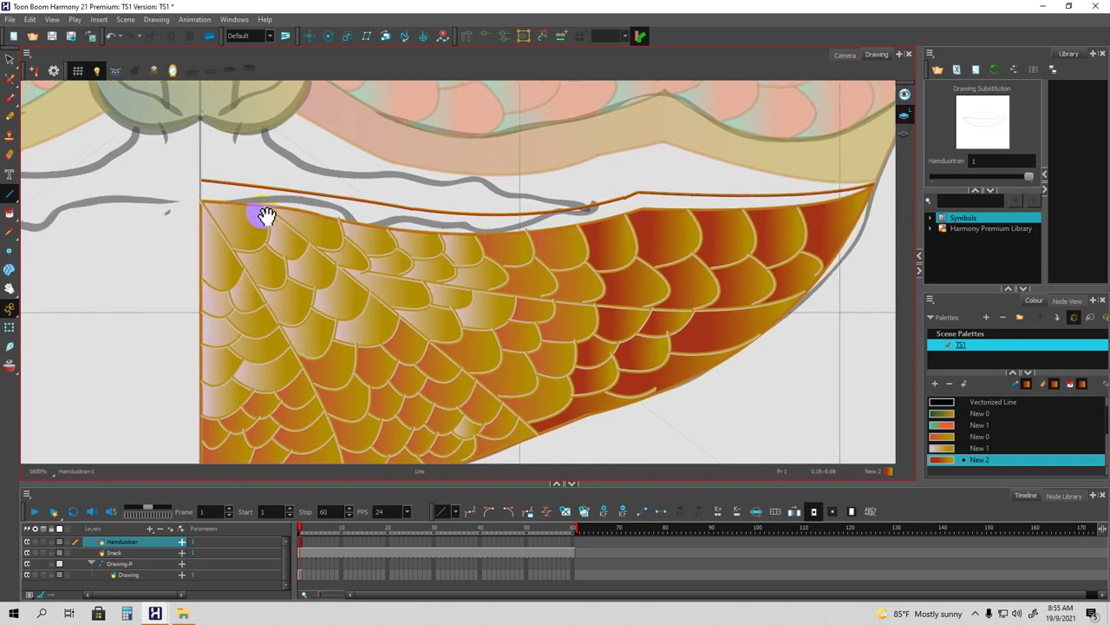
Close the lip band along the centre line and fill it with the New 2 gradient.
left_click_drag(199, 181, 200, 192)
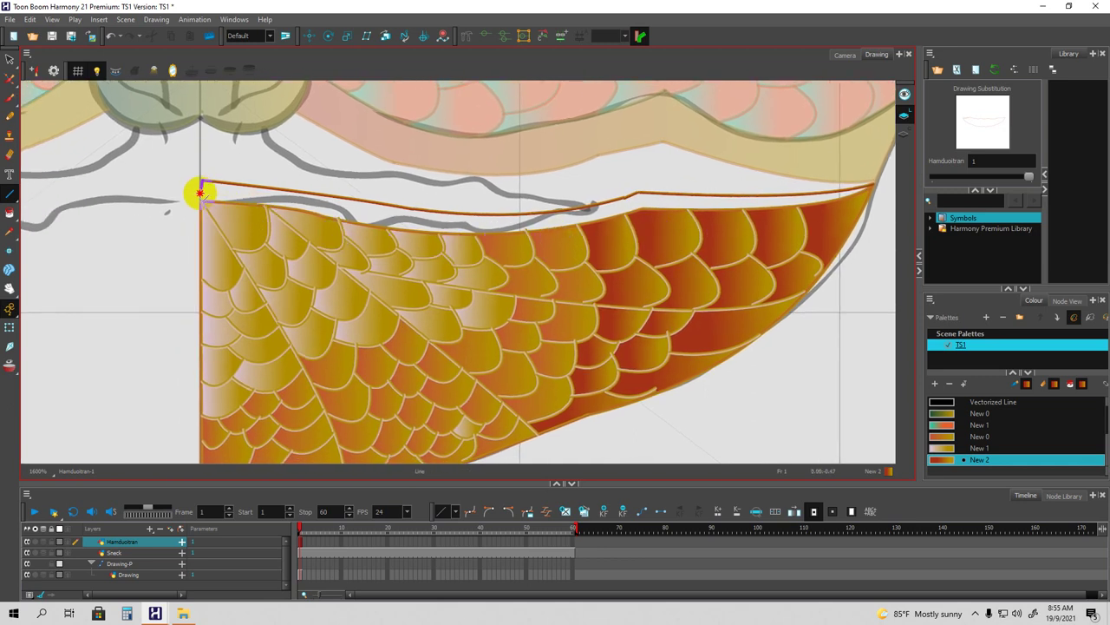
key("space")
left_click_drag(239, 248, 243, 230)
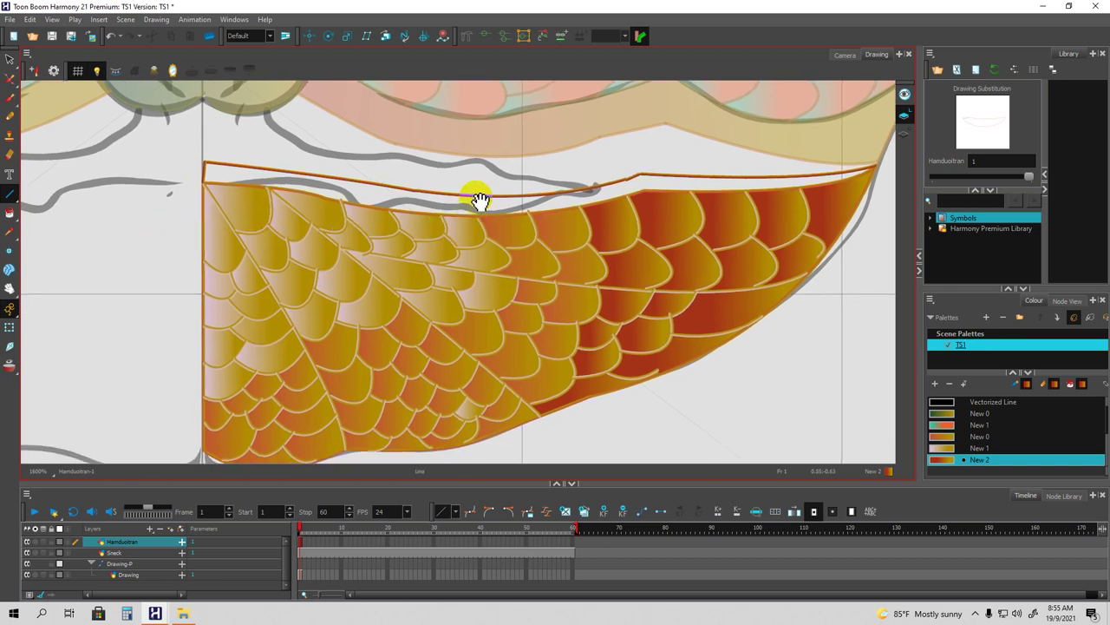
left_click(414, 205)
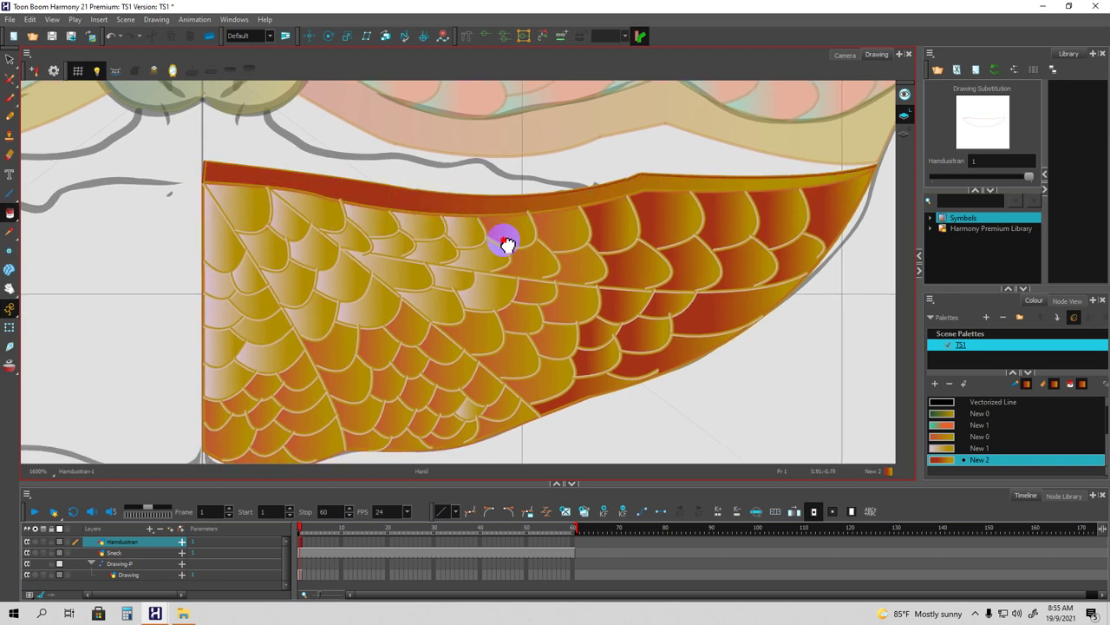
Select the finished right half of the lower jaw and paste a copy of it into the same drawing.
scroll(526, 228, "down", 2)
scroll(527, 230, "down", 3)
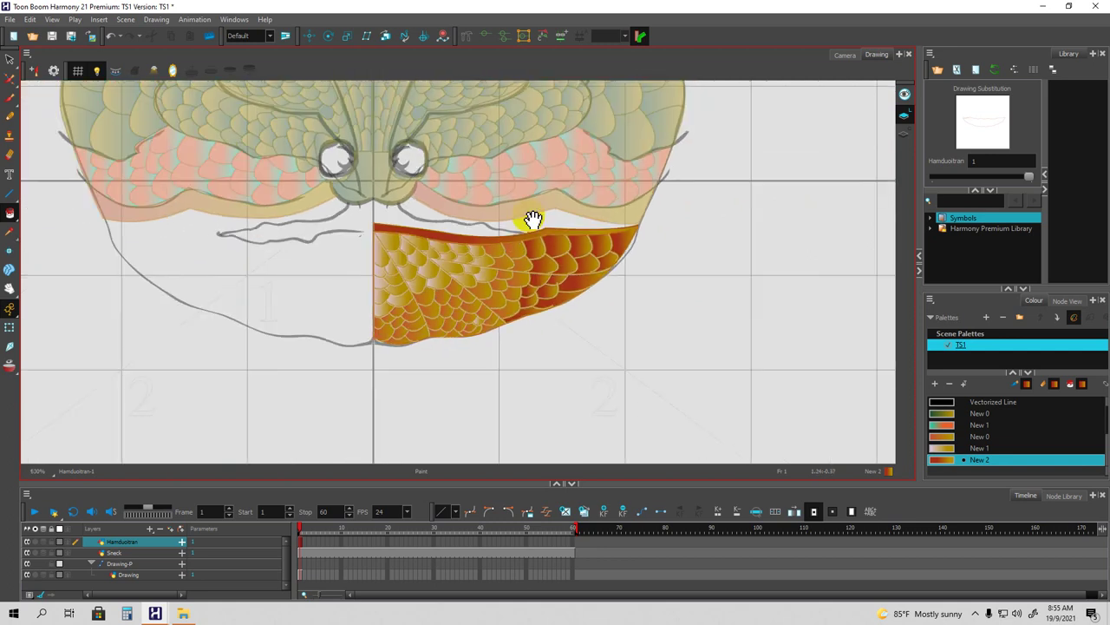
left_click(18, 61)
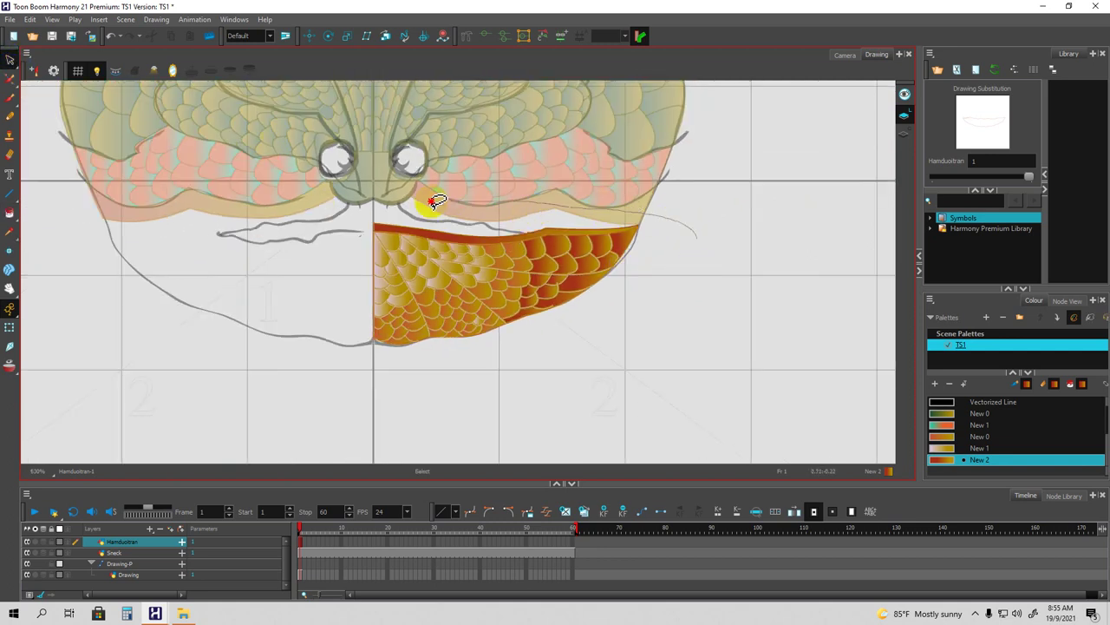
mouse_move(337, 289)
left_mouse_down()
mouse_move(550, 361)
mouse_move(702, 245)
mouse_move(694, 234)
left_mouse_up()
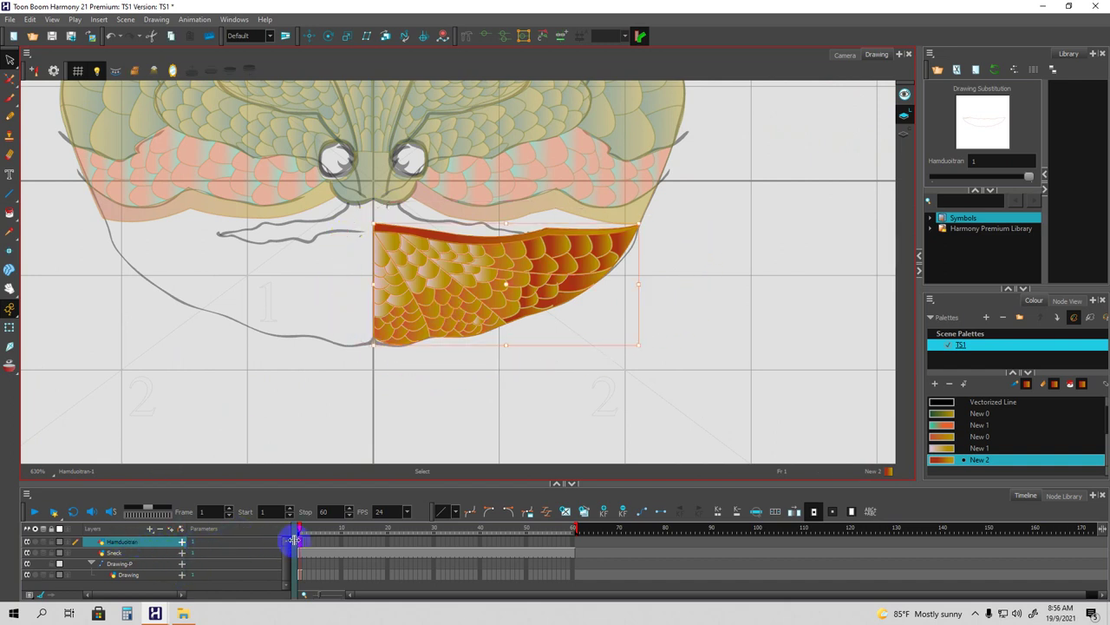
right_click(482, 278)
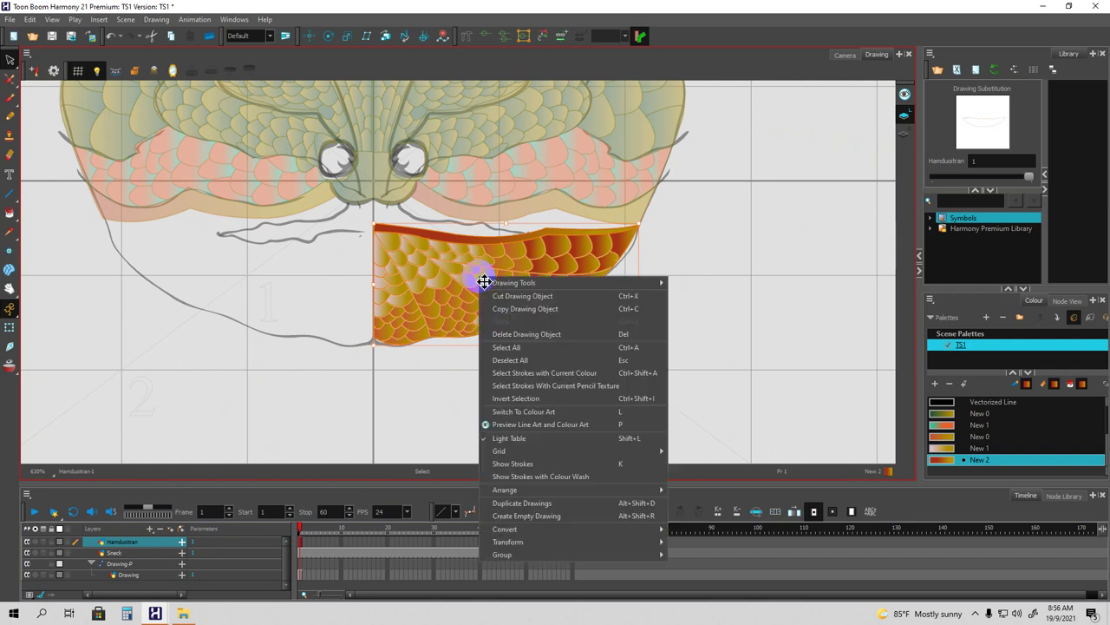
left_click(499, 308)
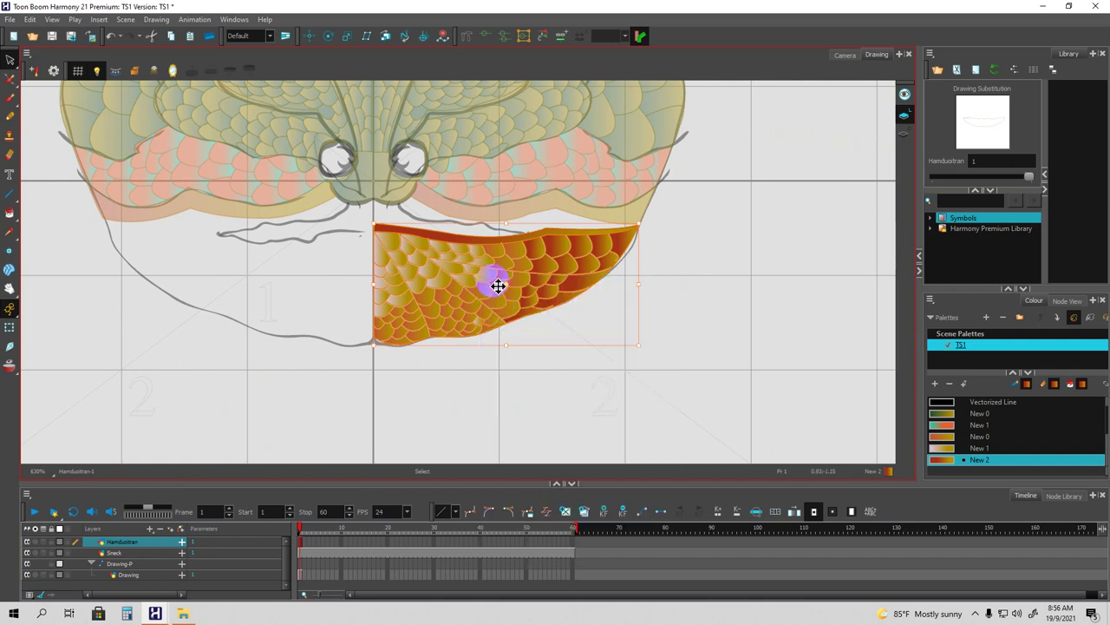
right_click(497, 274)
left_click(512, 313)
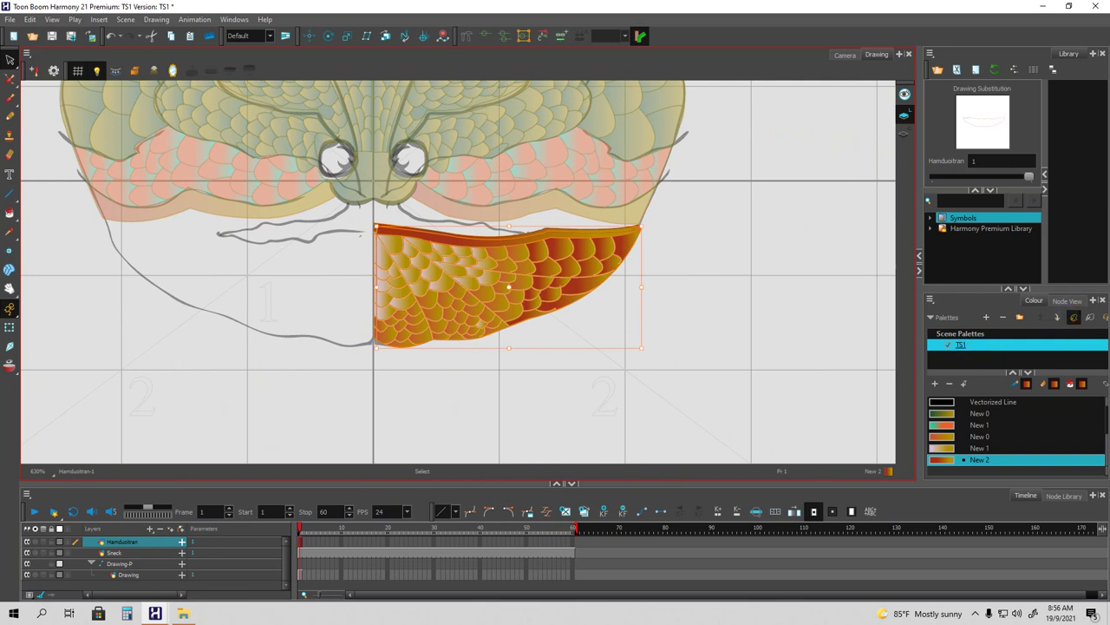
Flip the copied jaw half horizontally and place it against the vertical centre line to complete the left side.
left_click_drag(1099, 232, 685, 124)
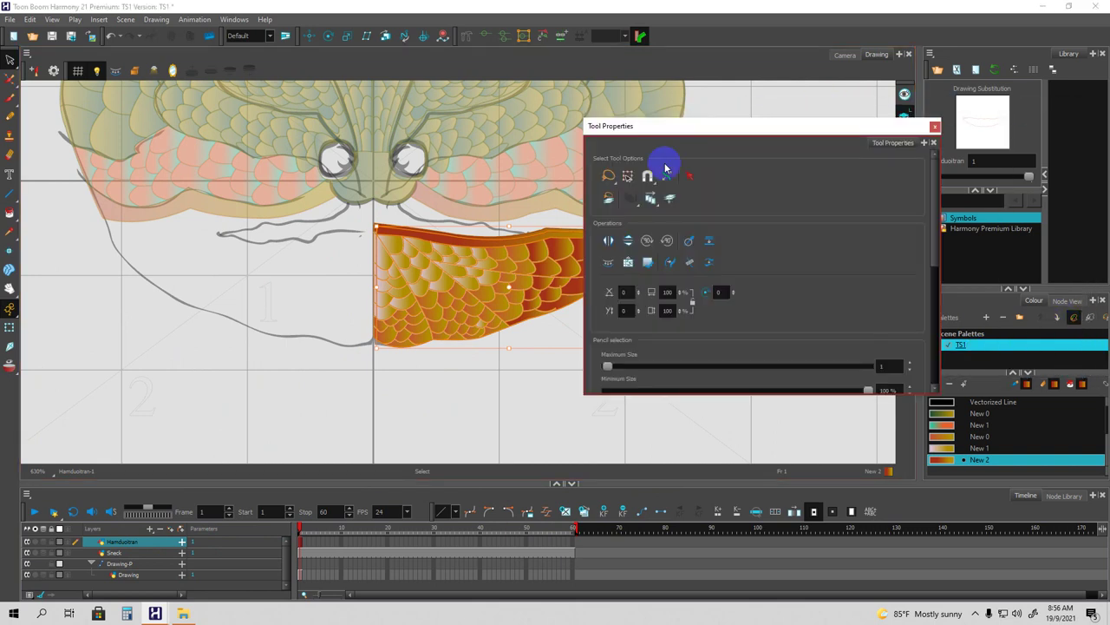
left_click(608, 244)
left_click_drag(513, 266, 280, 262)
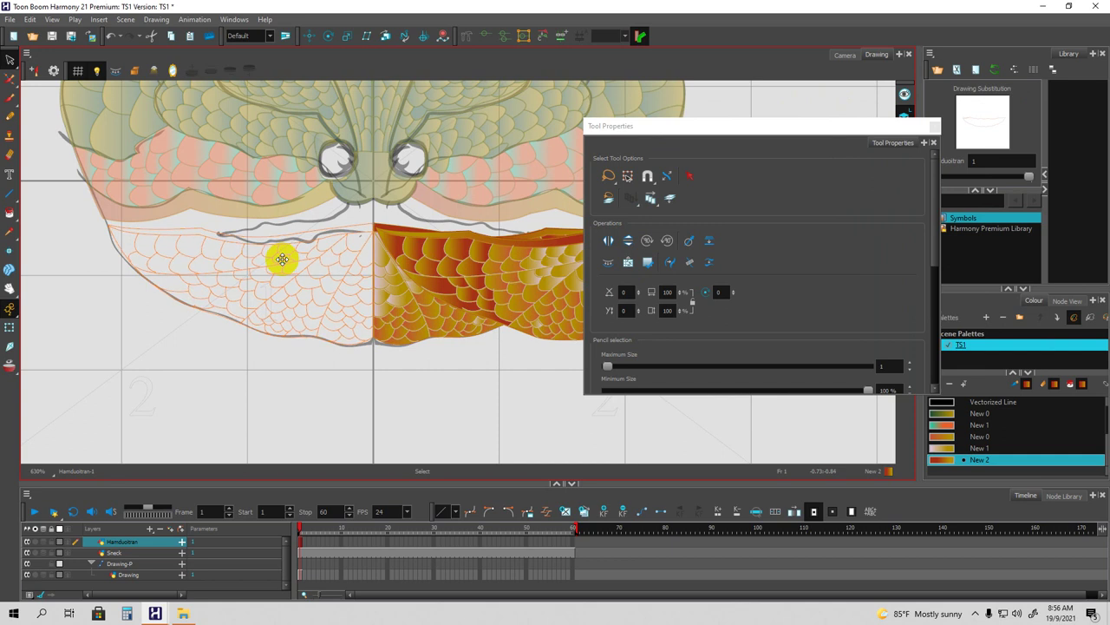
left_click(298, 376)
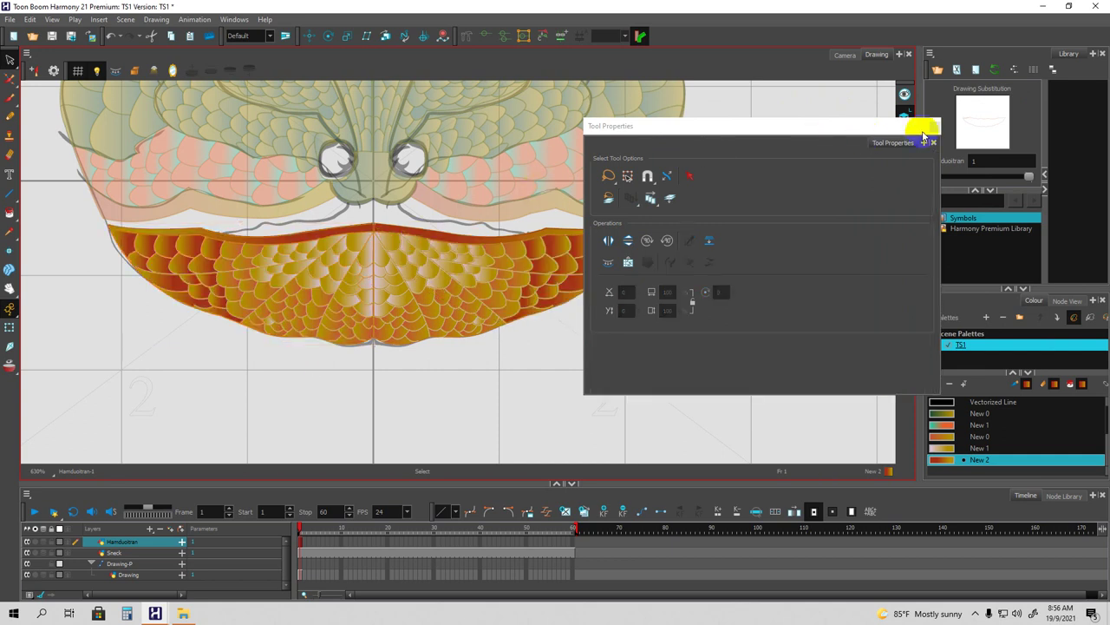
left_click(933, 127)
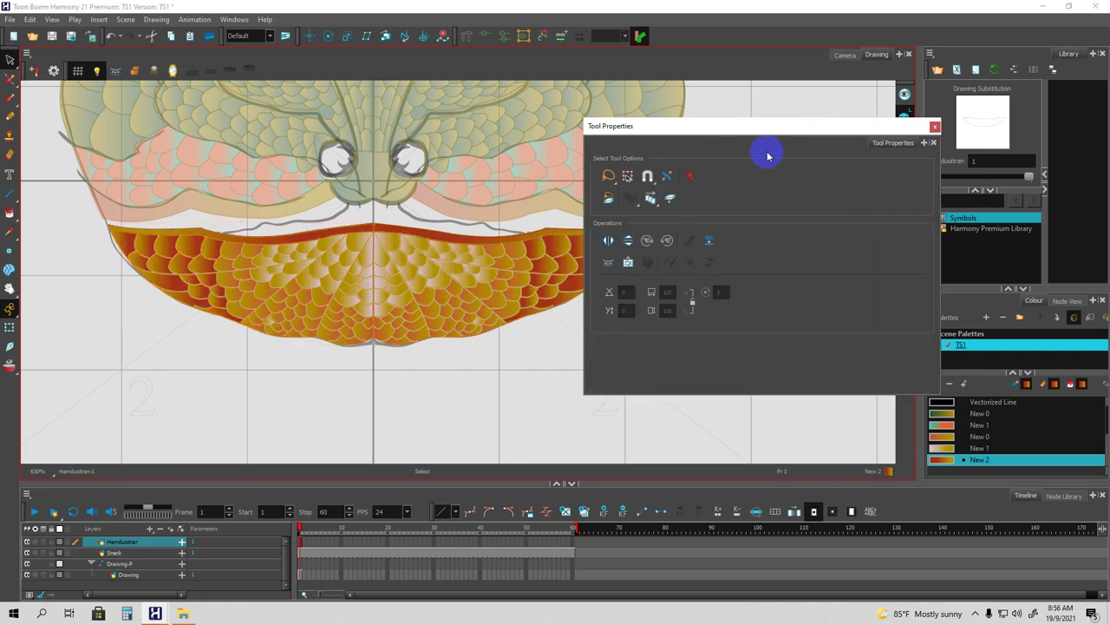
left_click(934, 126)
key("space")
left_click_drag(480, 183, 564, 292)
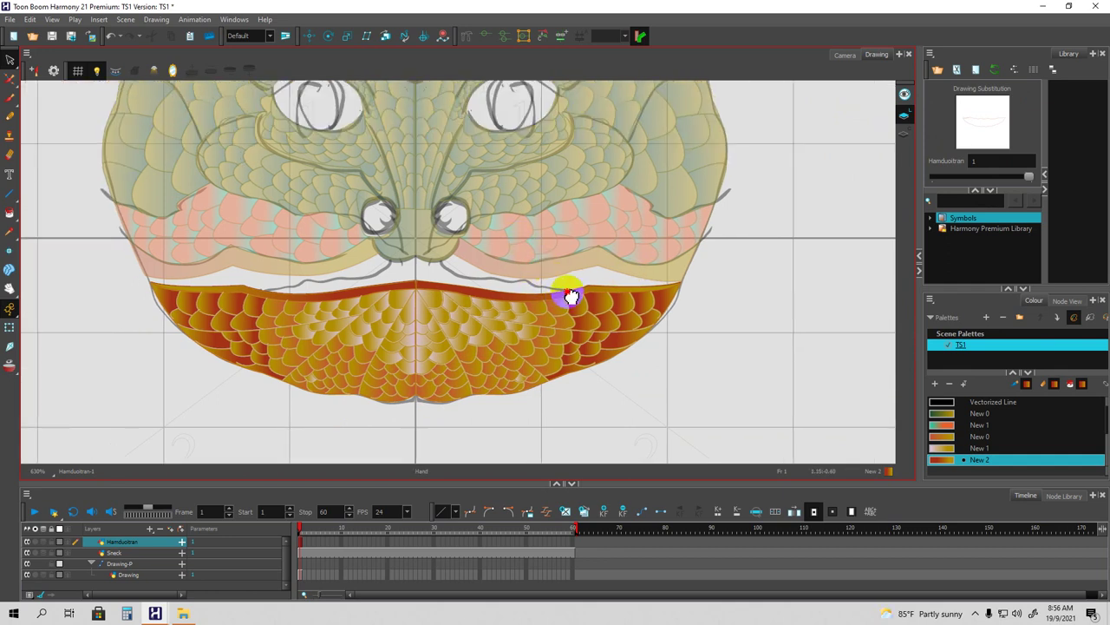
scroll(545, 273, "down", 2)
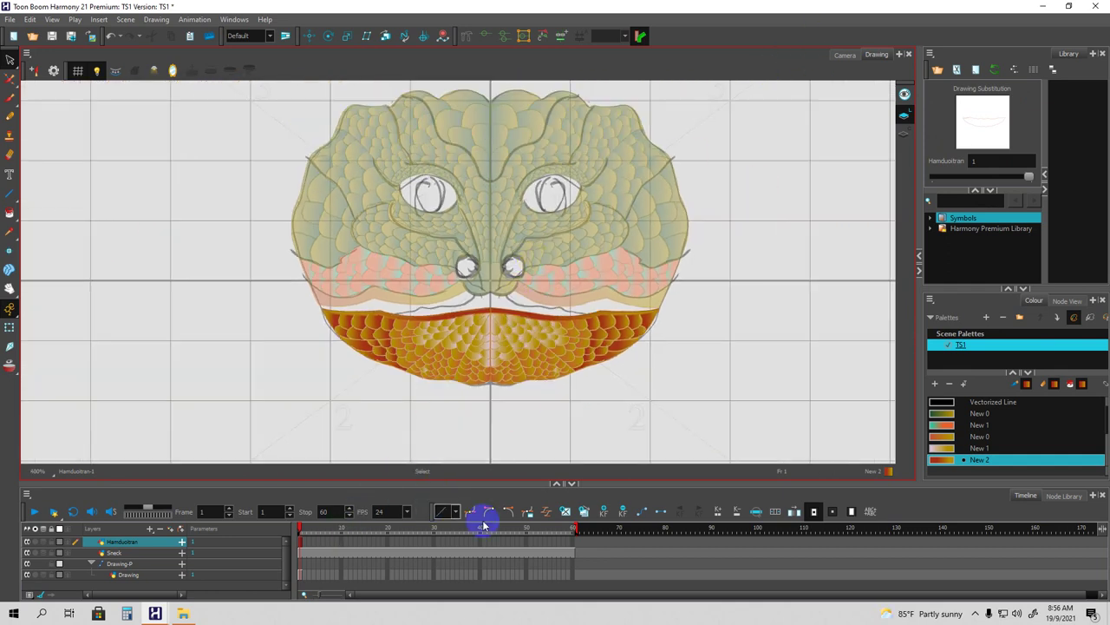
Extend the exposure of the lower-jaw layer's drawing to frame 60.
left_click(573, 542)
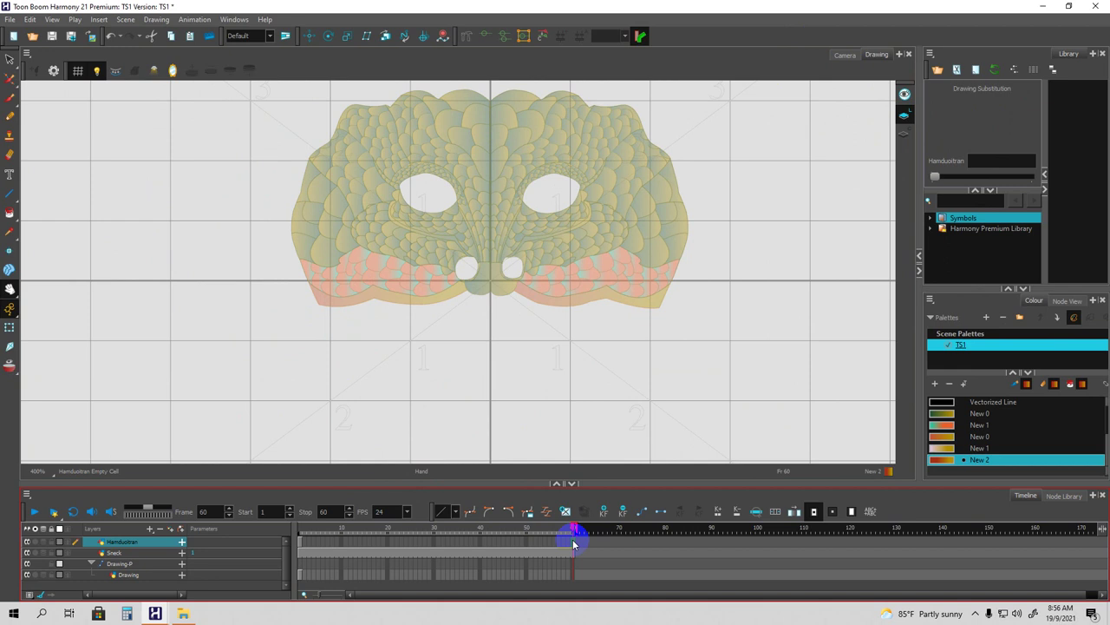
key("F5")
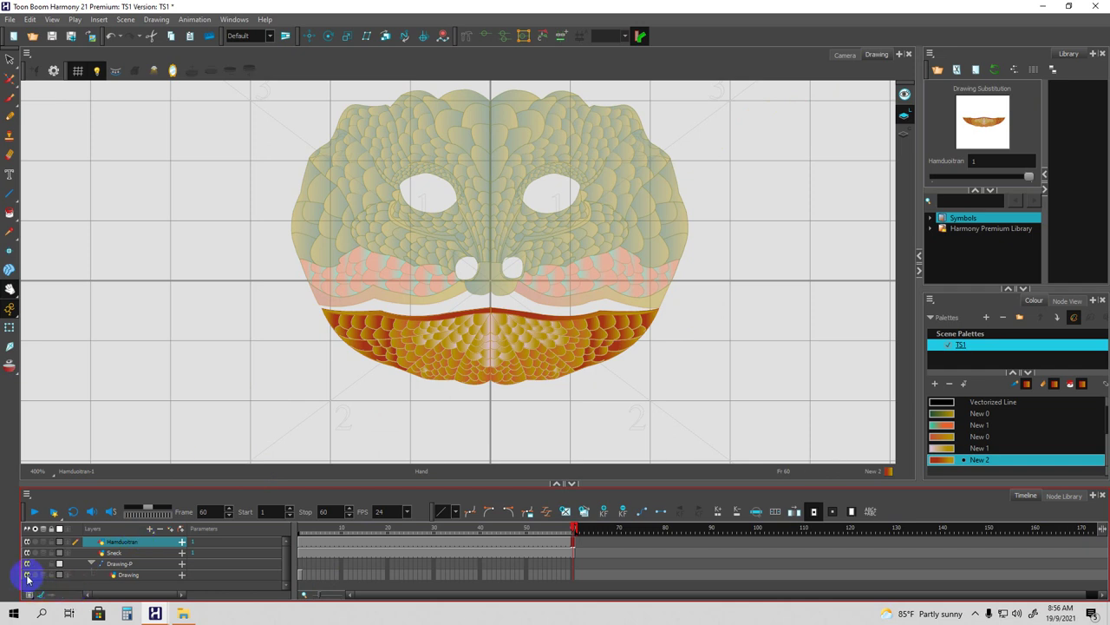
left_click_drag(342, 390, 648, 180)
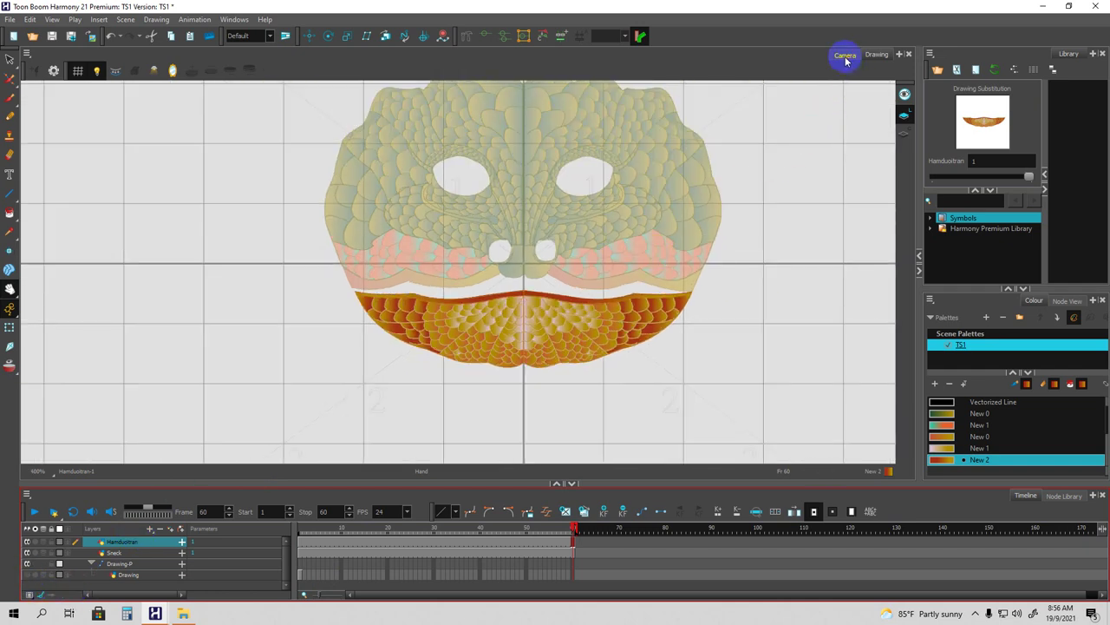
Examine the whole coloured head in the Camera view, from the overall shape to the nose and eye areas.
left_click(845, 56)
scroll(414, 303, "up", 6)
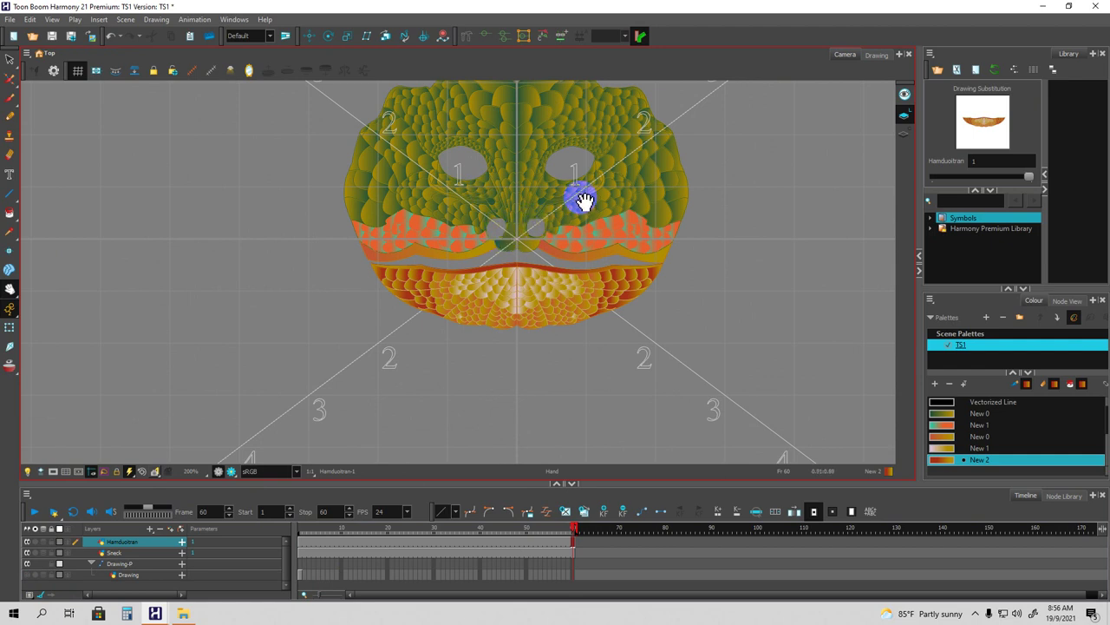
scroll(584, 200, "down", 1)
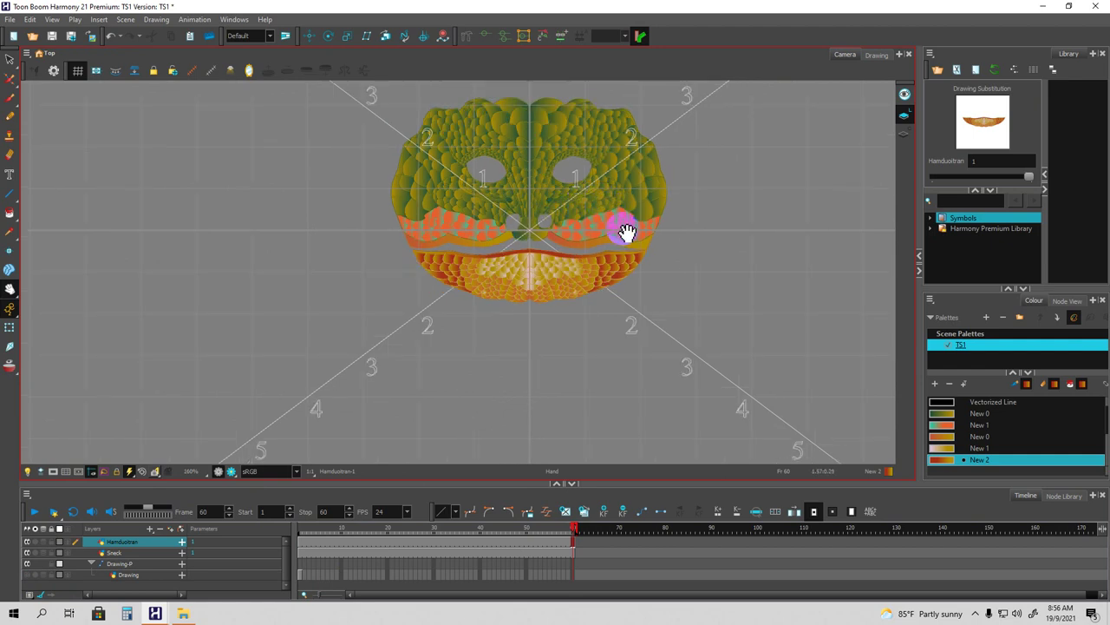
scroll(628, 234, "down", 1)
scroll(629, 234, "up", 3)
left_click_drag(595, 179, 661, 267)
mouse_move(660, 217)
left_mouse_down()
mouse_move(664, 248)
mouse_move(662, 214)
left_mouse_up()
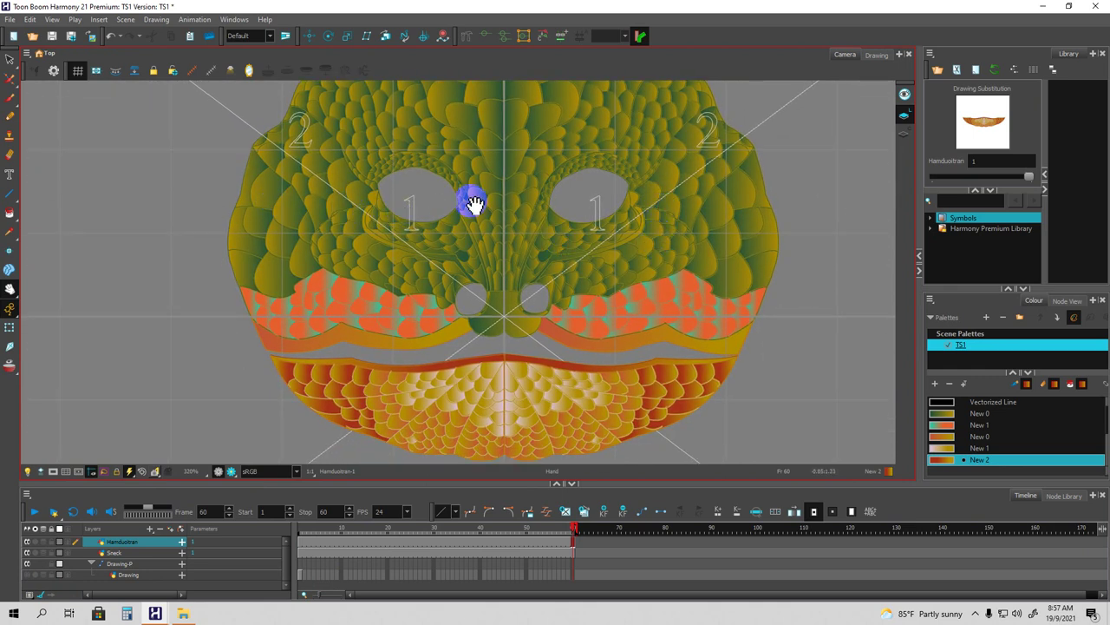
left_click_drag(563, 194, 564, 201)
scroll(555, 204, "up", 3)
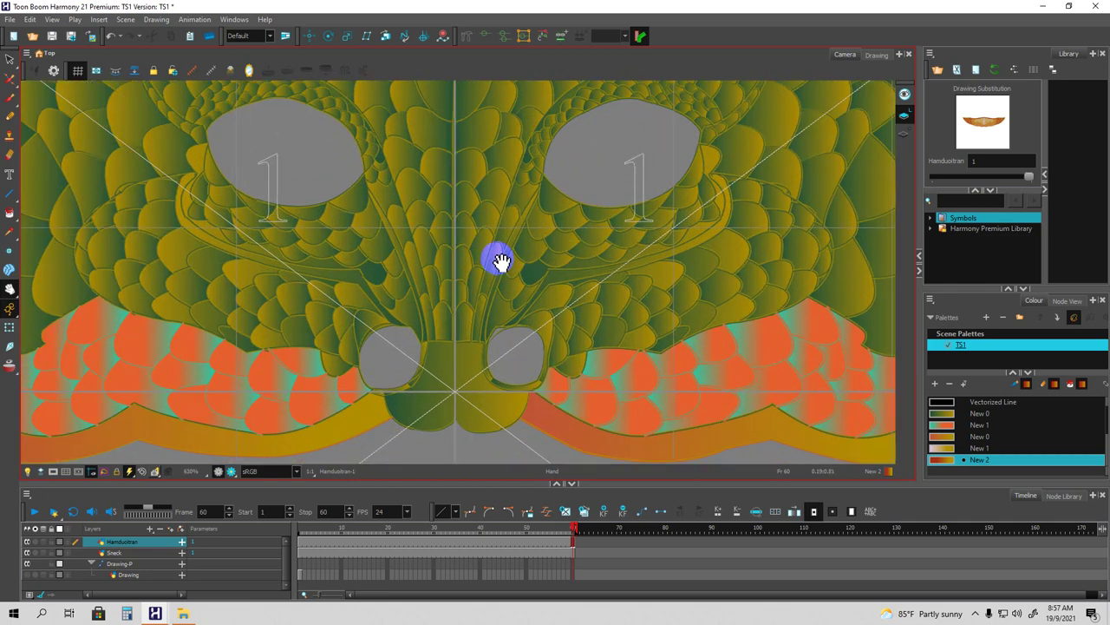
scroll(501, 264, "down", 4)
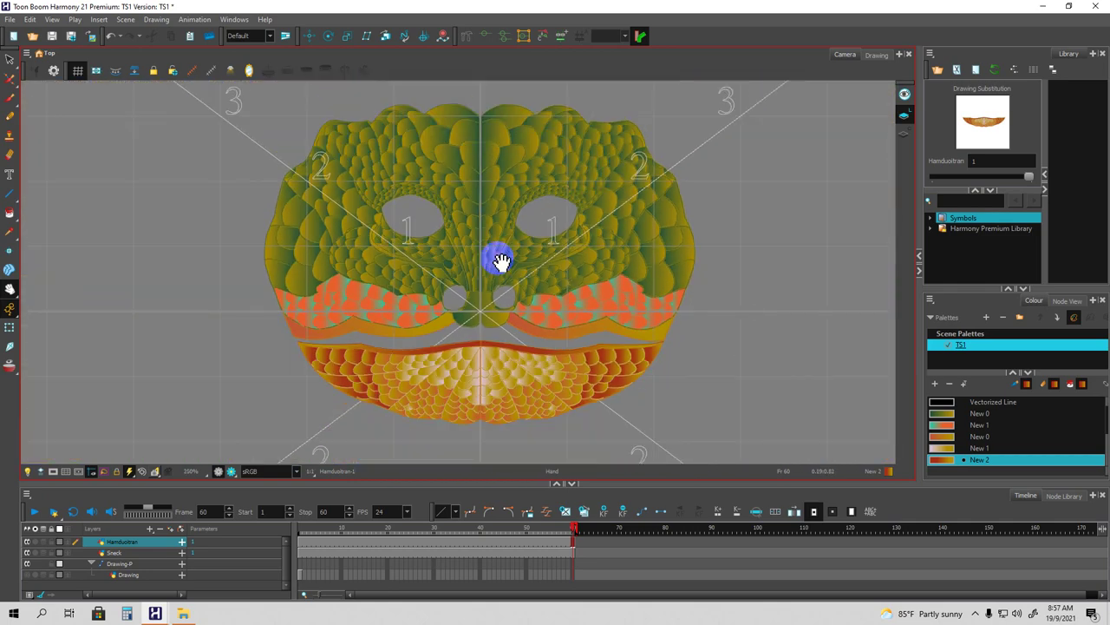
scroll(501, 262, "up", 2)
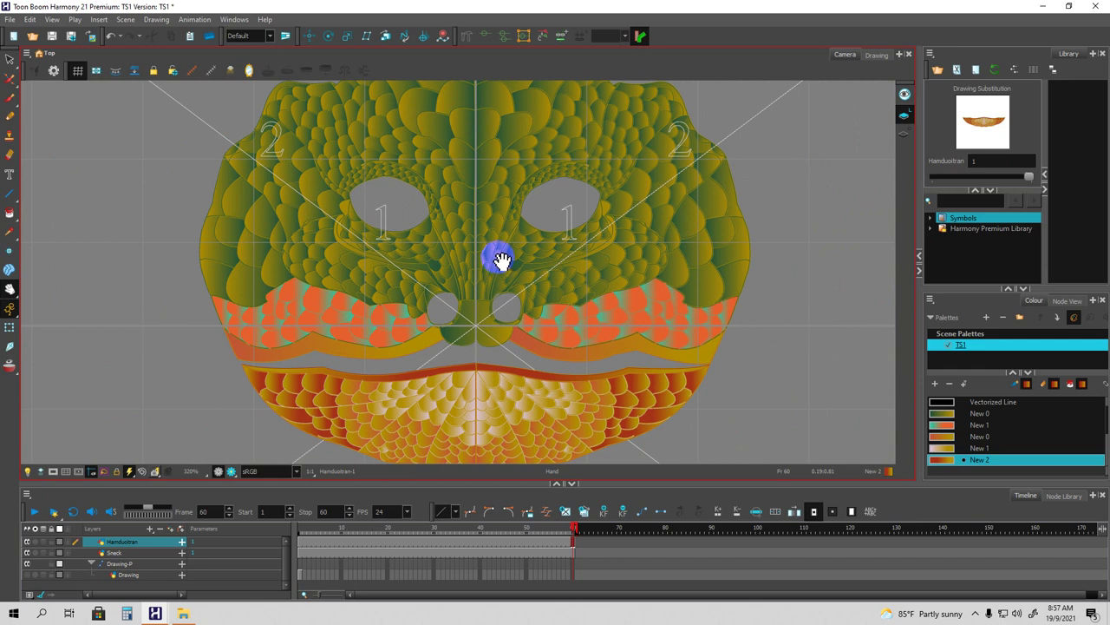
left_click(328, 511)
left_click(341, 497)
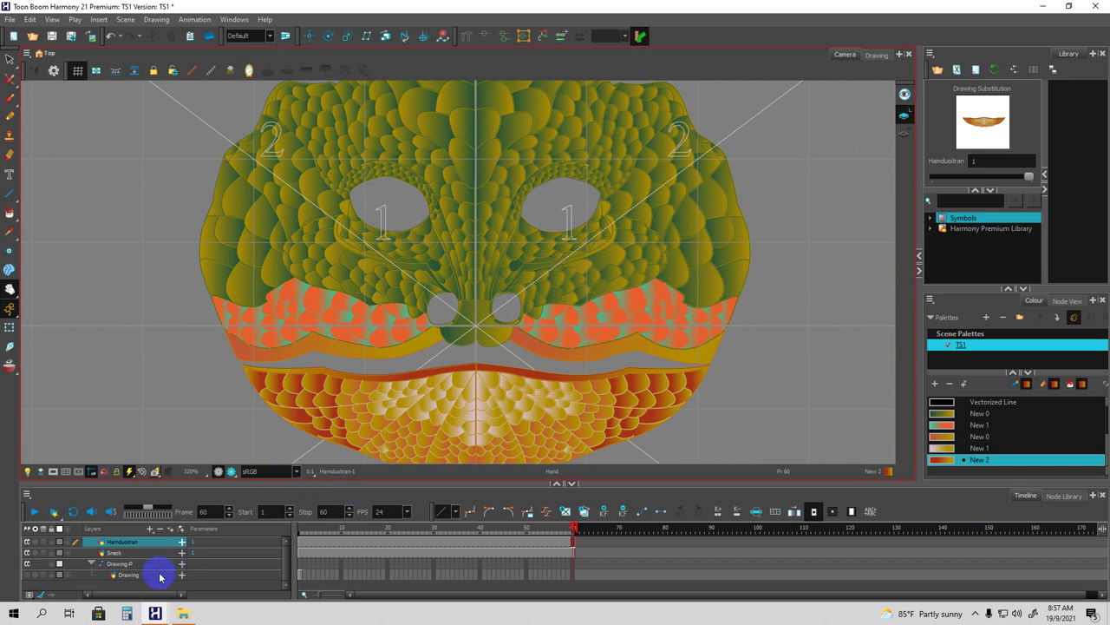
left_click(151, 543)
right_click(151, 543)
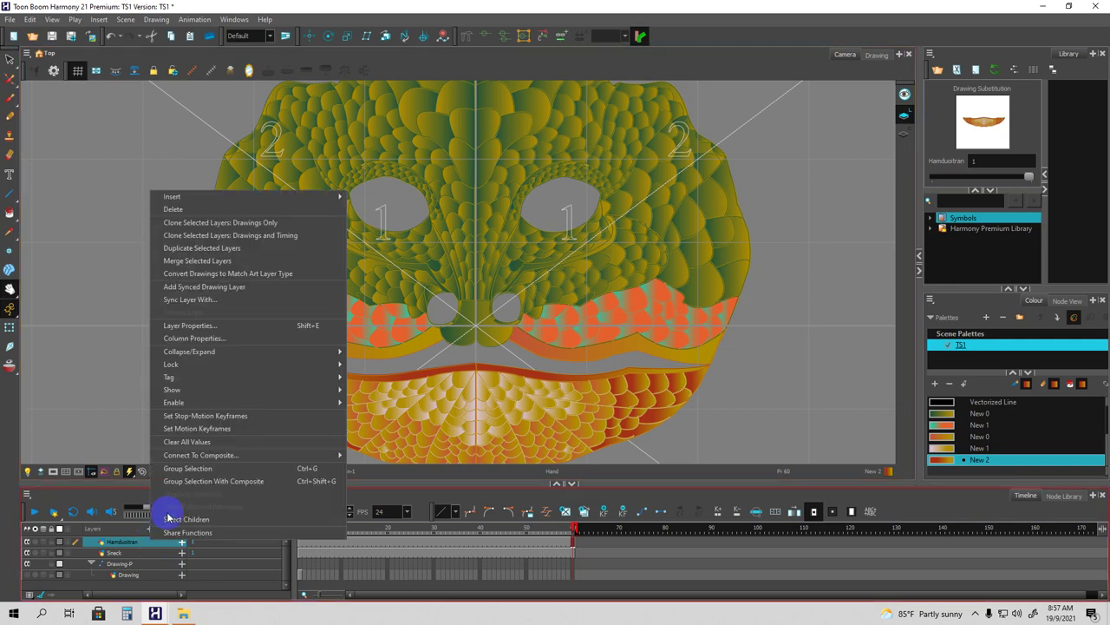
mouse_move(218, 196)
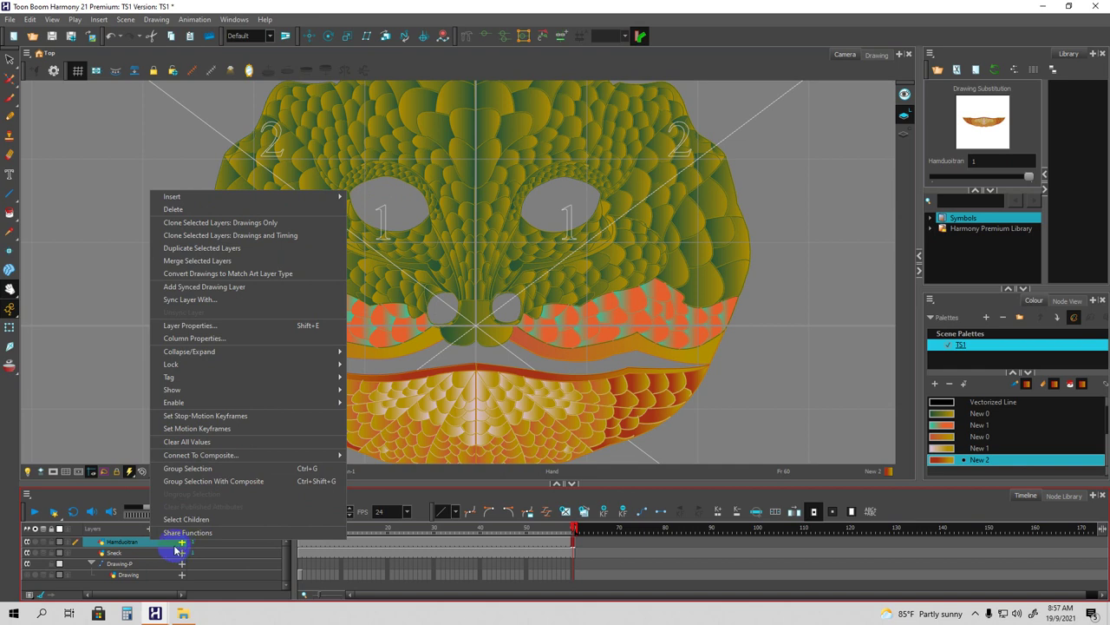
left_click(111, 495)
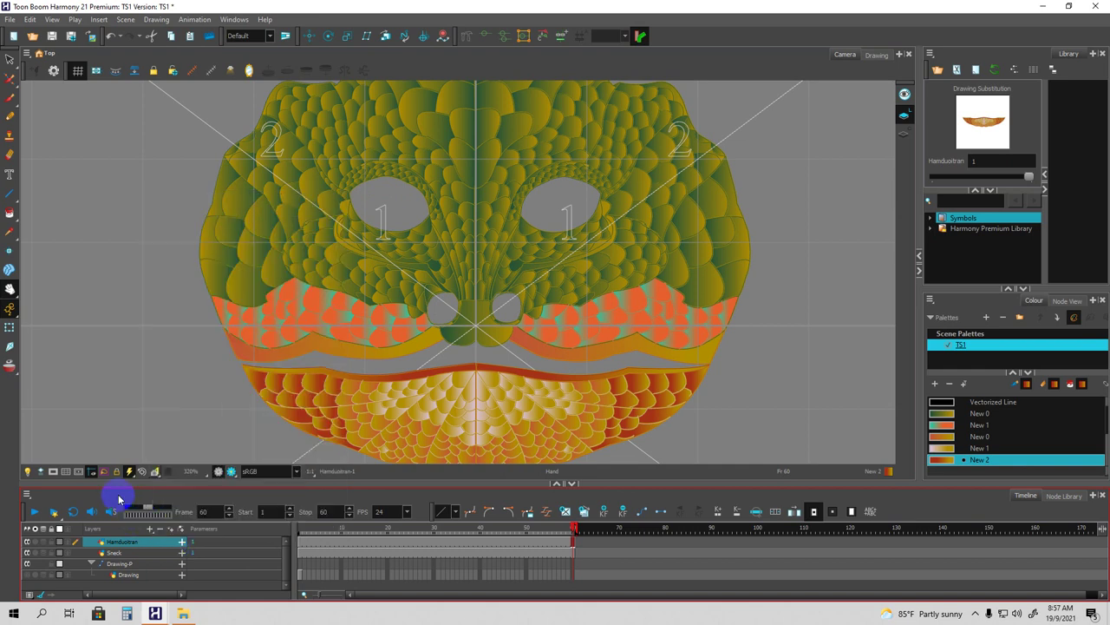
Add a drawing layer named Longtrang_mat_ran with vector line art and colour art.
left_click(155, 528)
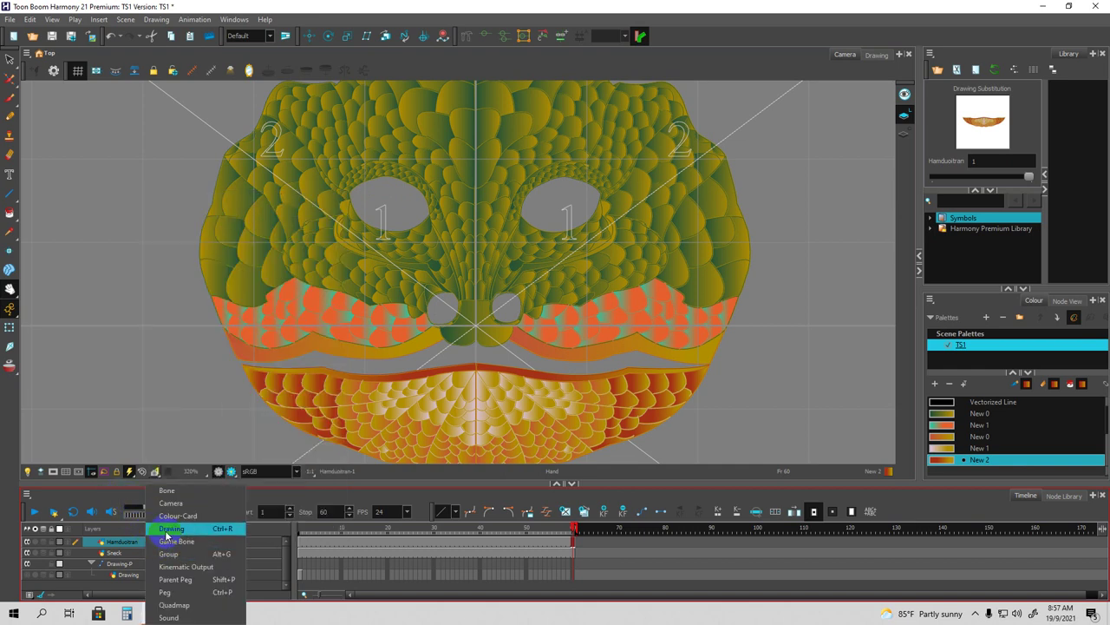
left_click(169, 528)
key("BackSpace")
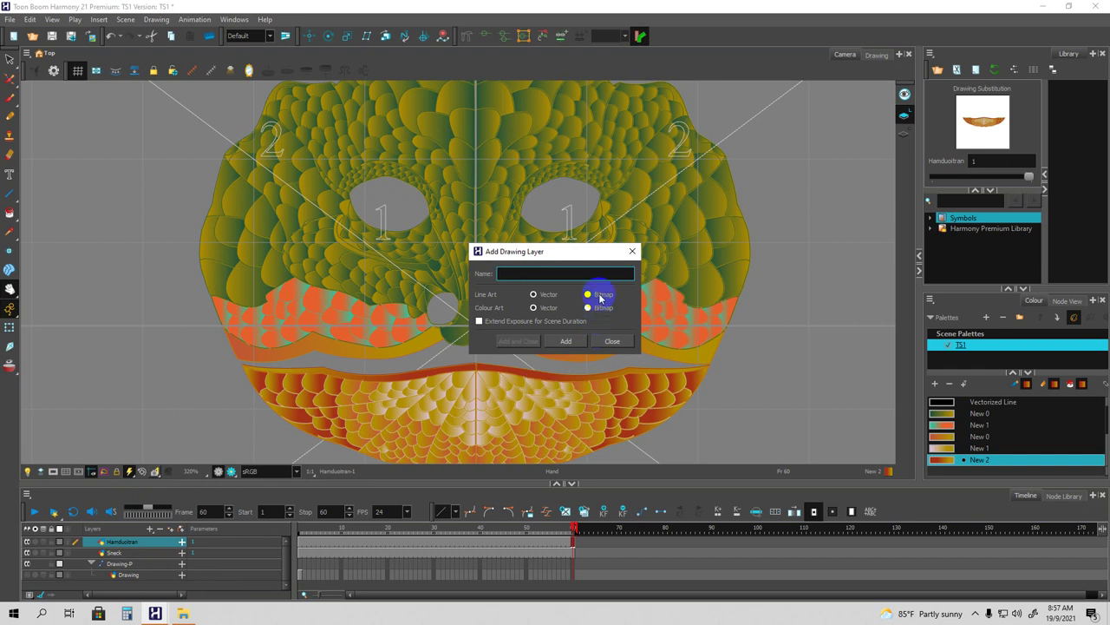
type("Mat")
key("BackSpace")
key("BackSpace")
type("Longtrang_mat_ran")
left_click(566, 341)
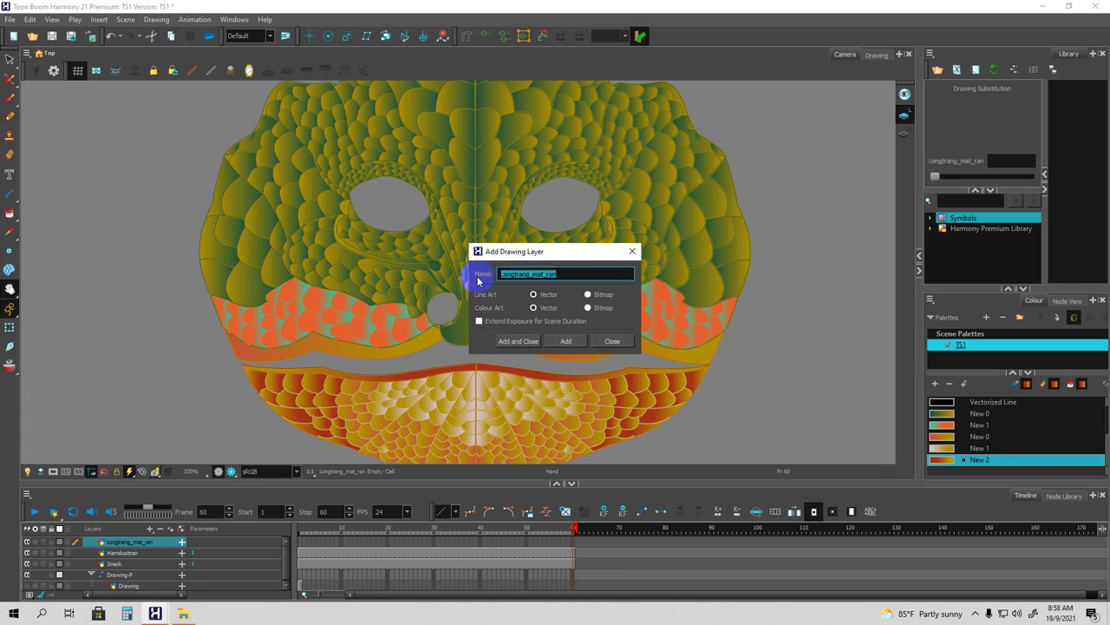
Add another vector drawing layer named Con_nguoi and finish adding layers.
key("BackSpace")
type("Con_ngu")
key("Return")
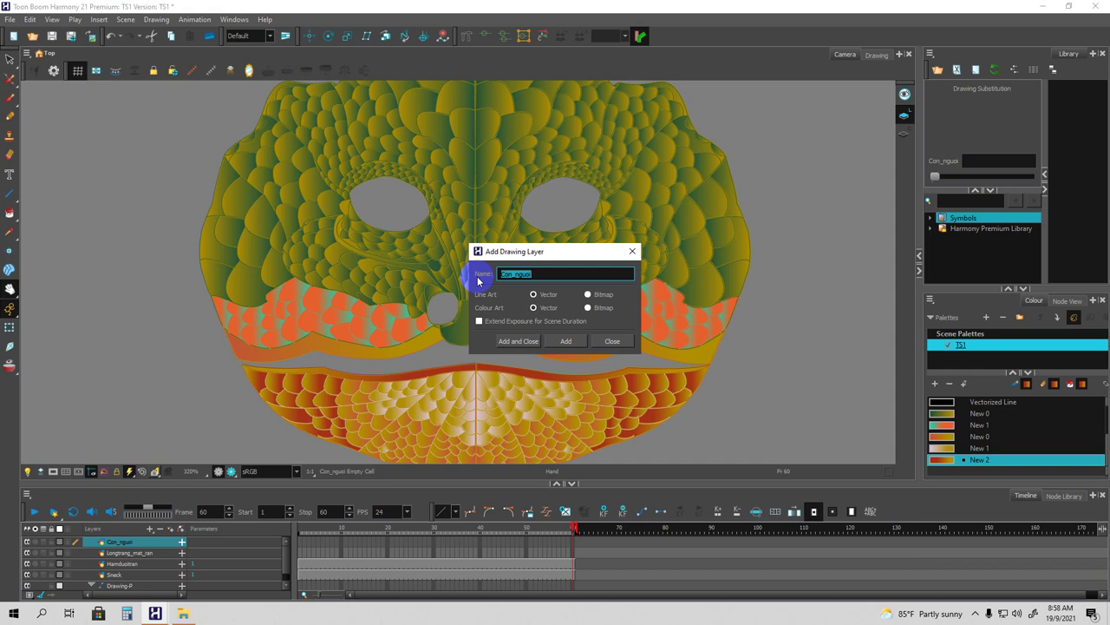
left_click(632, 251)
Create empty drawings at frame 1 on the Con_nguoi and Longtrang_mat_ran layers and extend their exposure to frame 60.
left_click_drag(300, 541, 300, 551)
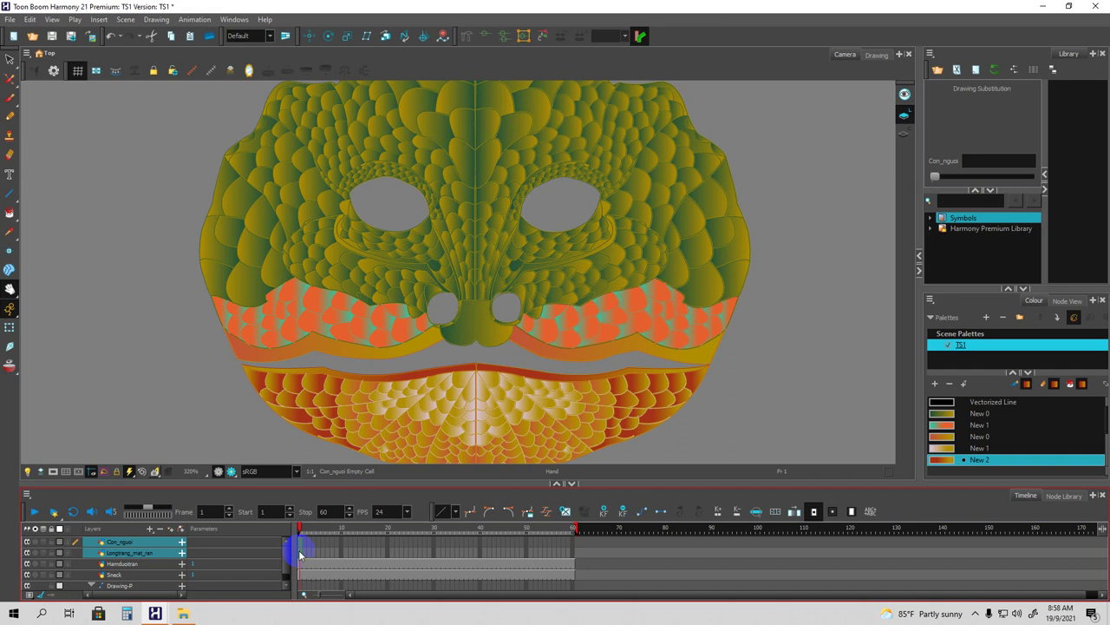
key("alt+shift+r")
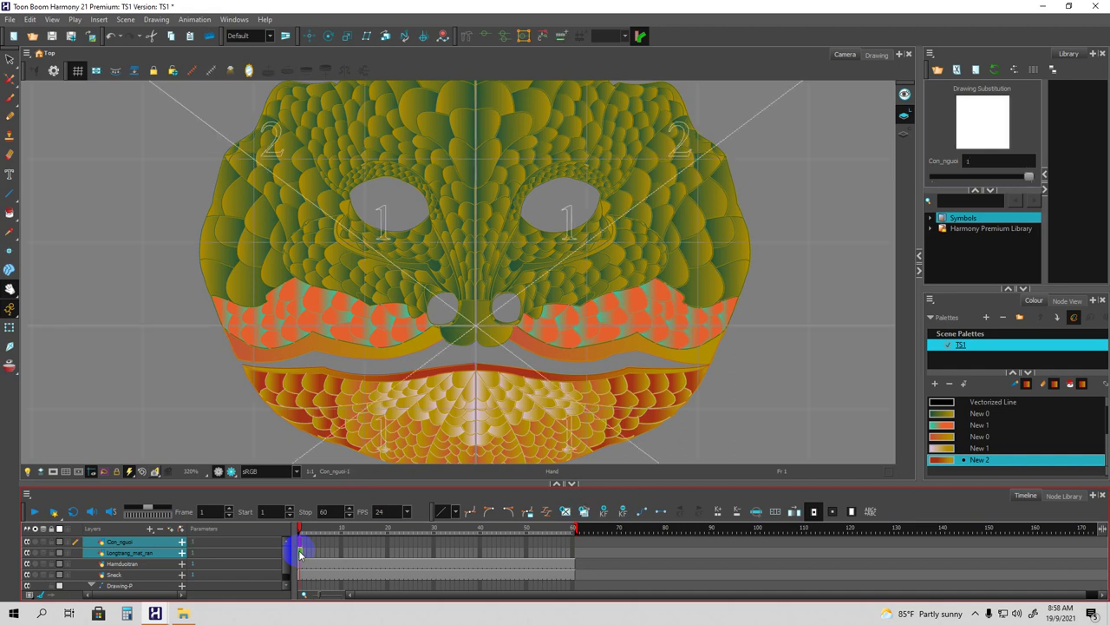
left_click_drag(562, 542, 572, 542)
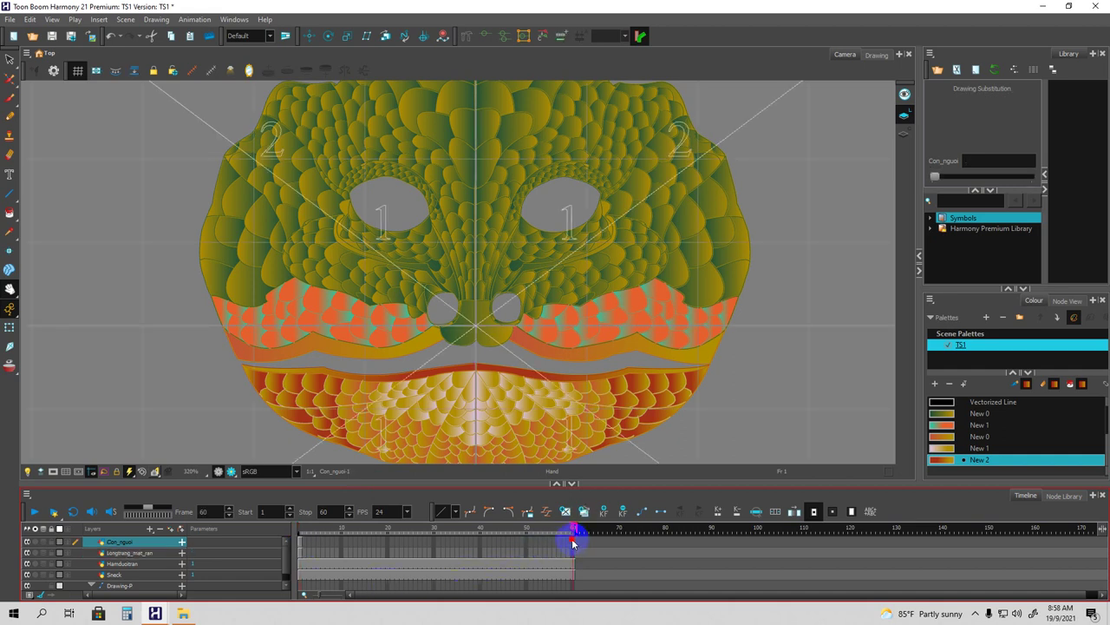
left_click(573, 552, "shift")
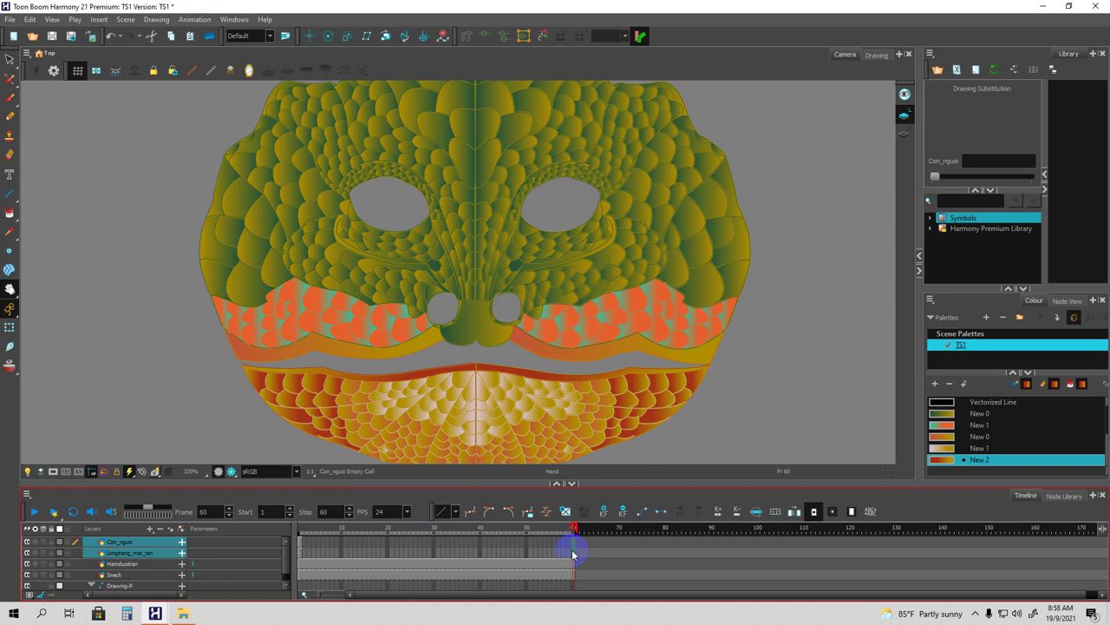
key("alt+shift+r")
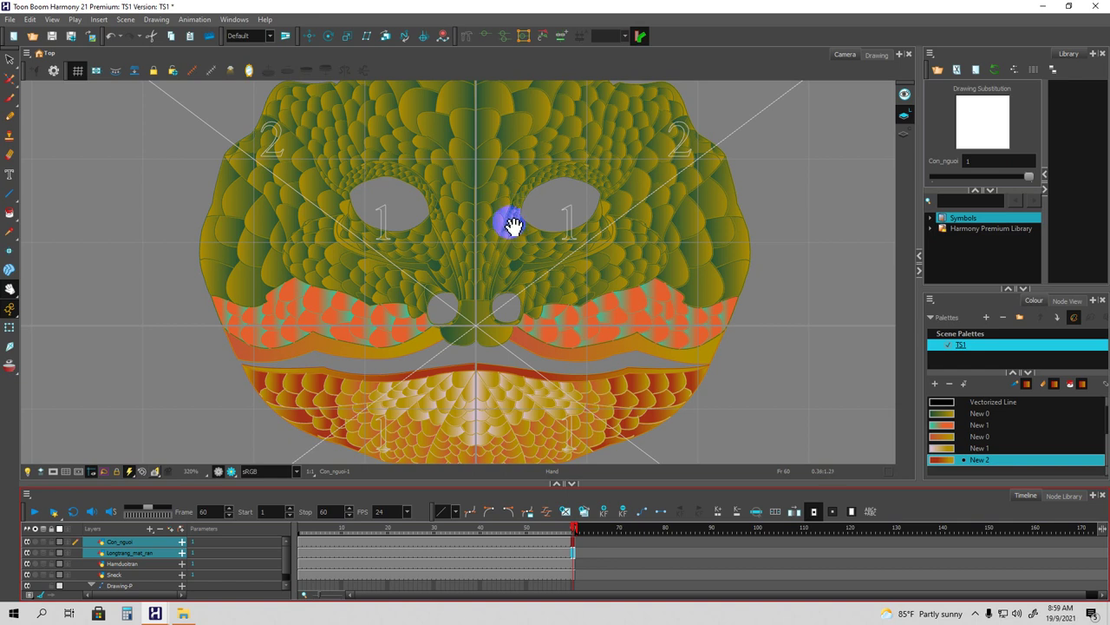
left_click_drag(498, 235, 504, 240)
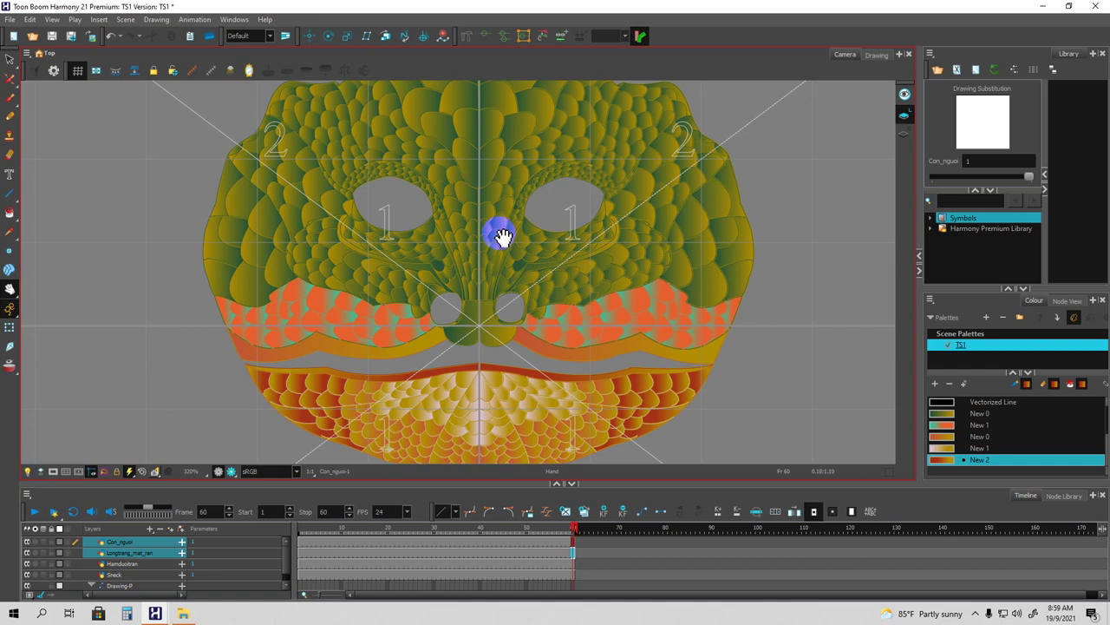
Trace the upper edge of the right-hand eye opening with the Line tool, from the inner corner to the outer corner.
key("2")
key("2")
mouse_move(544, 213)
left_mouse_down()
mouse_move(488, 245)
mouse_move(511, 199)
mouse_move(468, 224)
left_mouse_up()
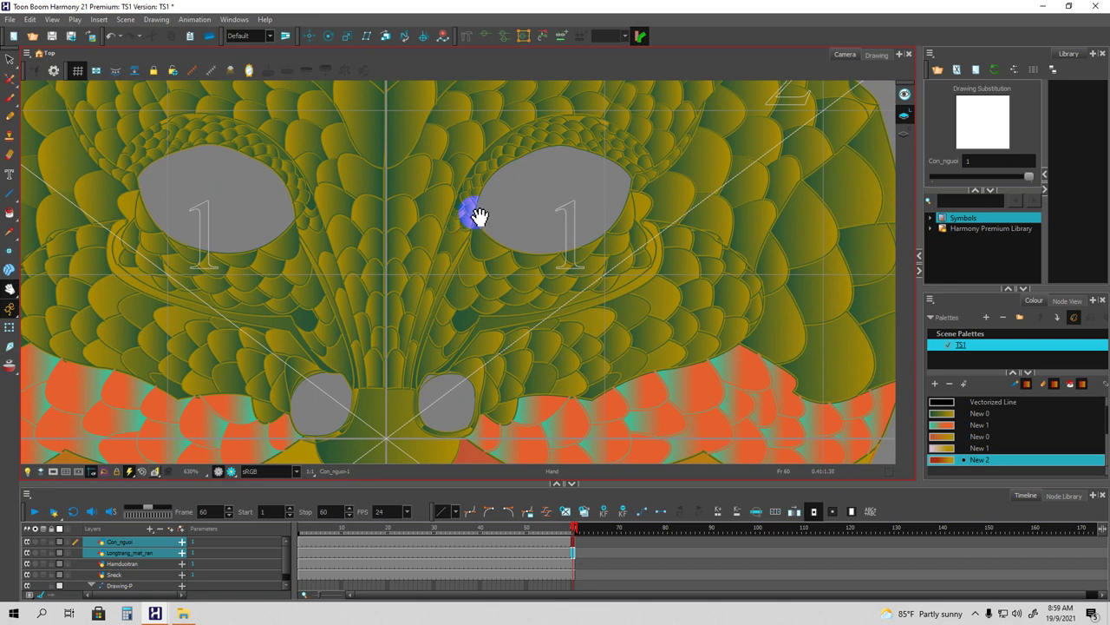
key("alt+\\")
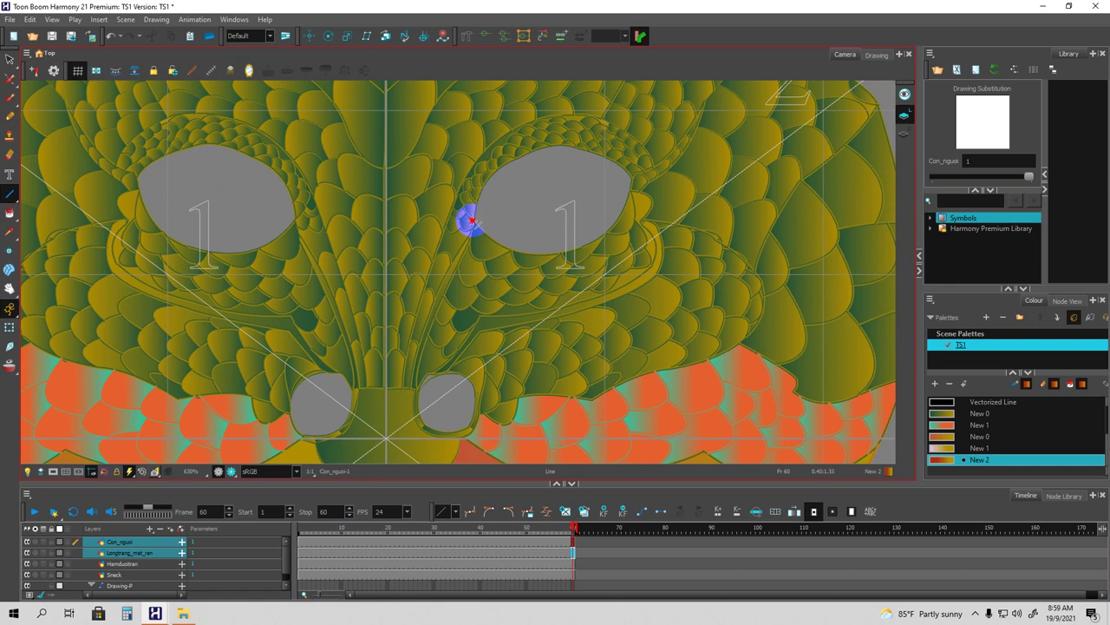
mouse_move(476, 218)
left_mouse_down()
mouse_move(527, 161)
mouse_move(568, 144)
mouse_move(486, 149)
left_mouse_up()
key("space")
key("ctrl+z")
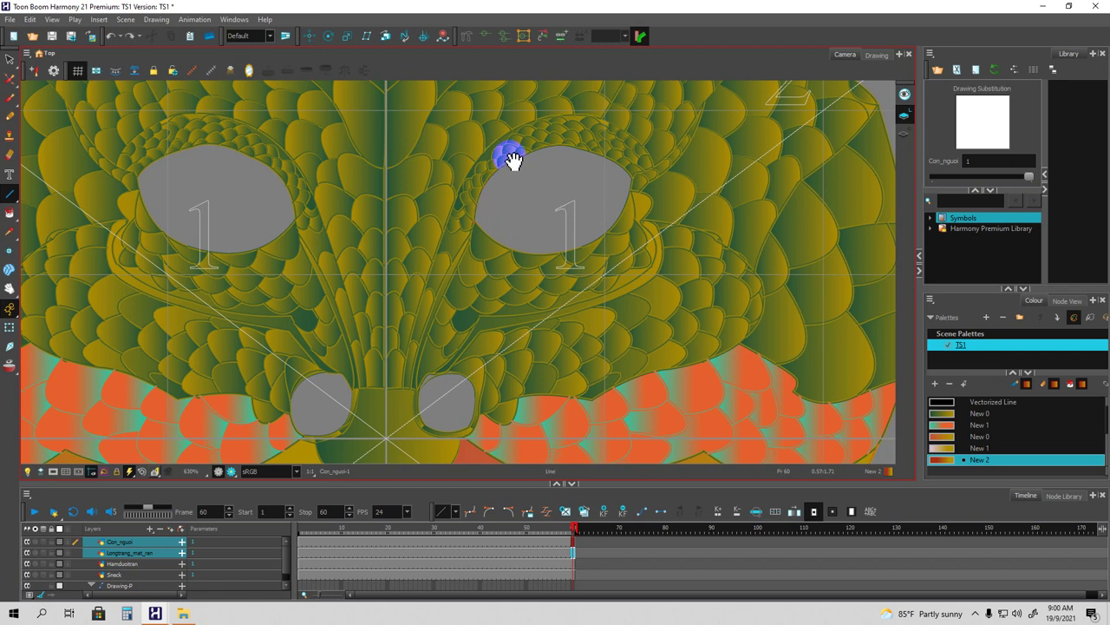
mouse_move(520, 150)
left_mouse_down()
mouse_move(472, 220)
mouse_move(468, 185)
left_mouse_up()
mouse_move(543, 178)
left_mouse_down()
mouse_move(503, 146)
mouse_move(526, 125)
mouse_move(588, 141)
mouse_move(609, 162)
mouse_move(570, 121)
mouse_move(556, 159)
mouse_move(552, 147)
left_mouse_up()
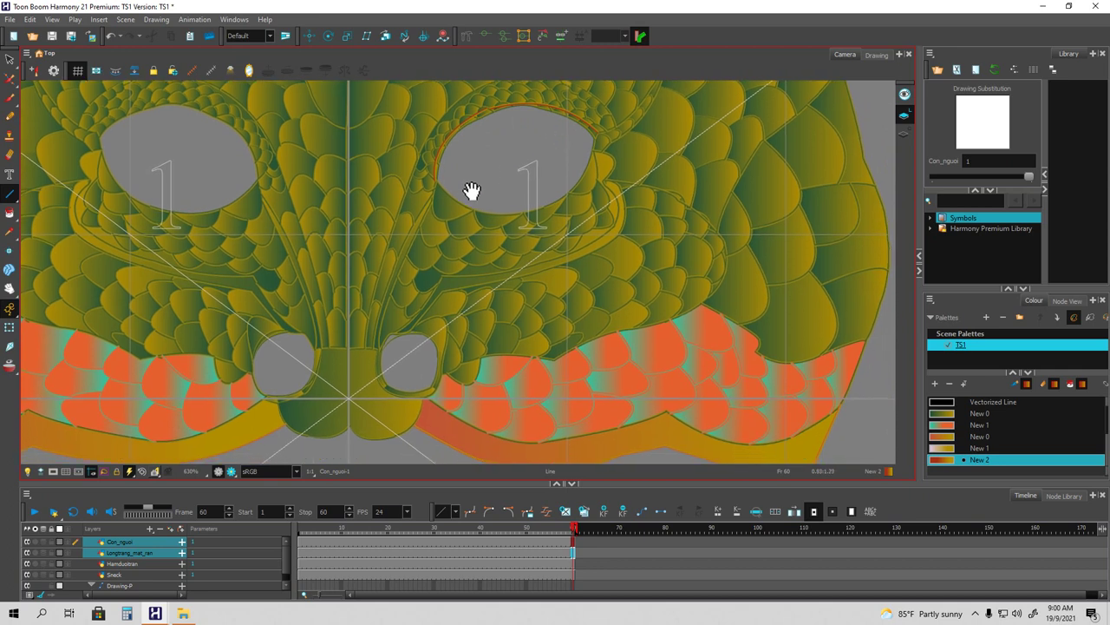
Close the eye outline by tracing the opening's lower edge and outer corner.
mouse_move(436, 184)
left_mouse_down()
mouse_move(461, 208)
mouse_move(531, 217)
mouse_move(466, 229)
left_mouse_up()
left_click_drag(526, 200, 500, 201)
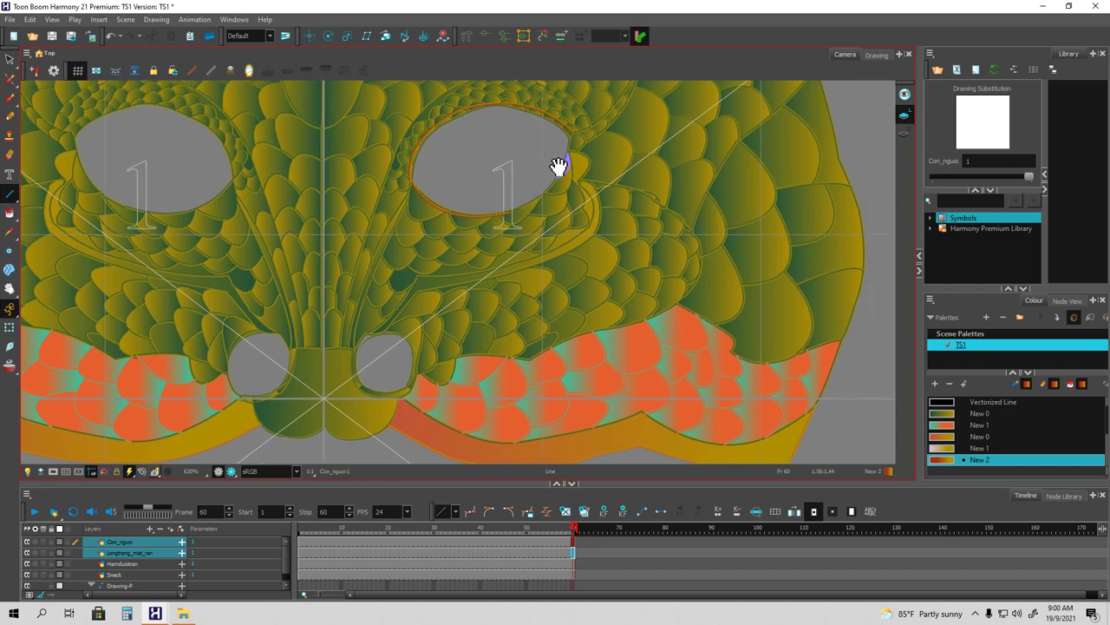
mouse_move(575, 130)
left_mouse_down()
mouse_move(567, 168)
mouse_move(508, 216)
mouse_move(558, 199)
mouse_move(570, 207)
left_mouse_up()
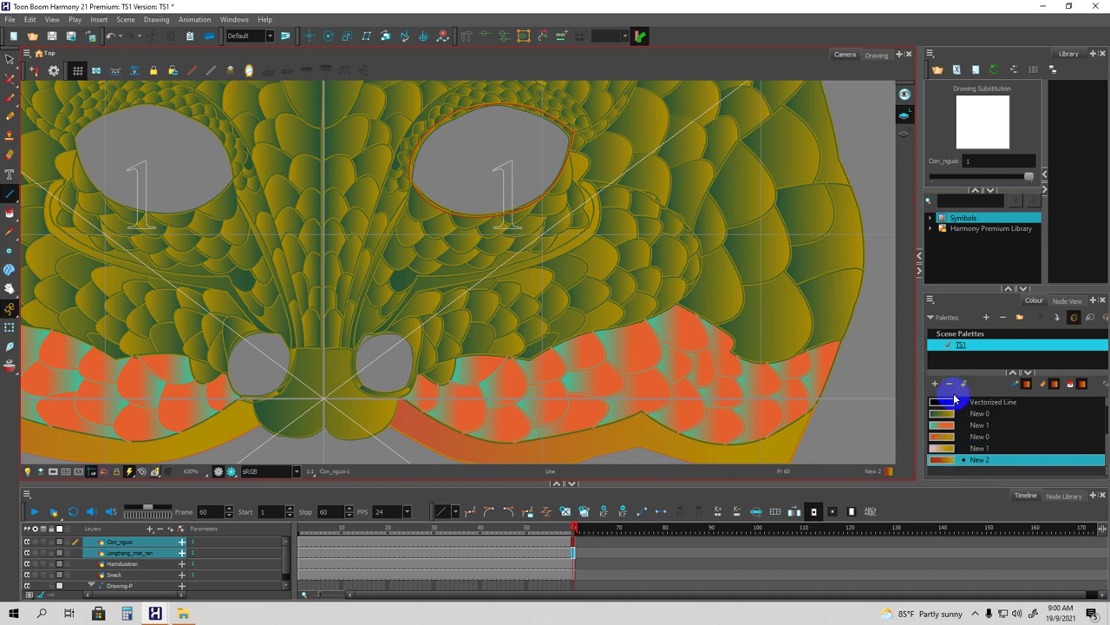
Add a new gradient swatch to the TS1 palette and set its first stop to near-white (R 219, G 225, B 223).
left_click(935, 383)
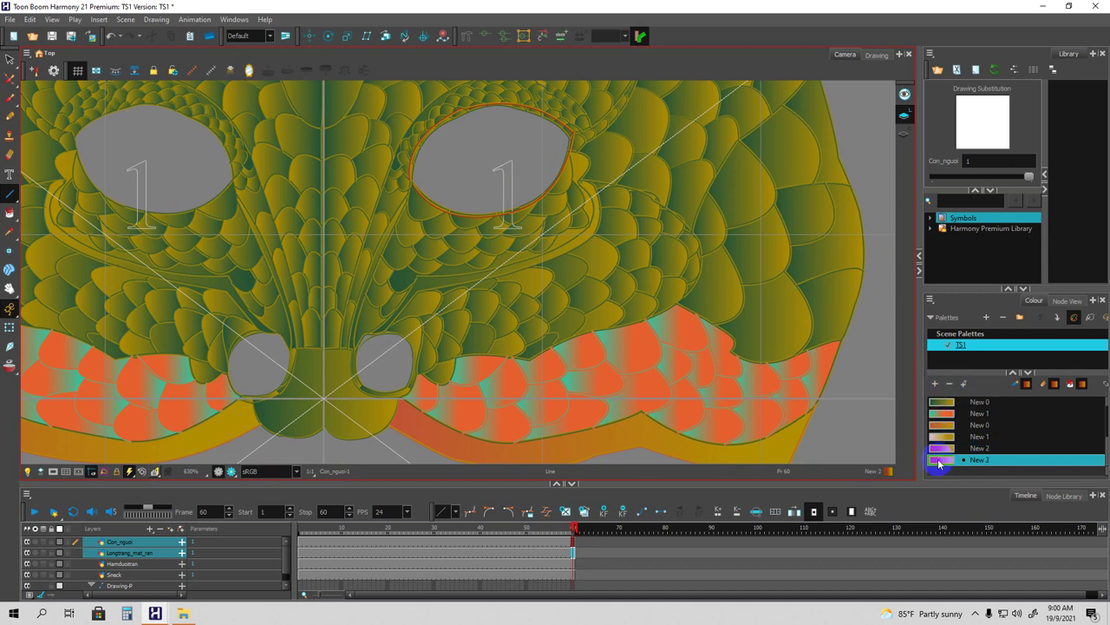
double_click(941, 459)
left_click_drag(581, 242, 586, 242)
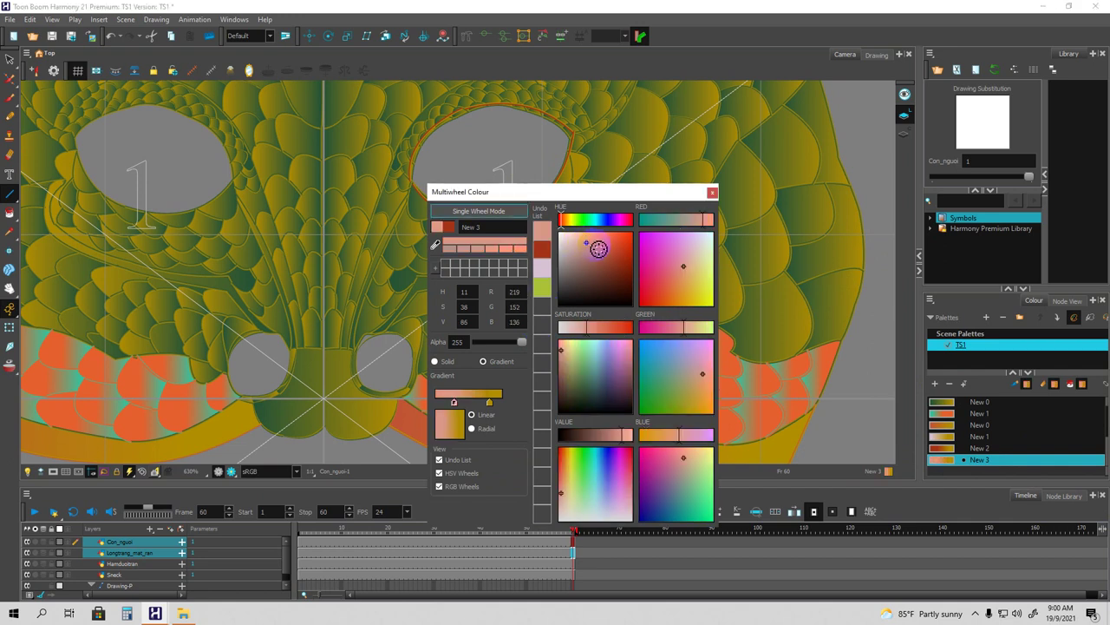
left_click(703, 241)
Reposition the new swatch's gradient stops and set the end stop to red (R 211, G 61, B 26).
left_click(494, 399)
left_click_drag(489, 402, 502, 399)
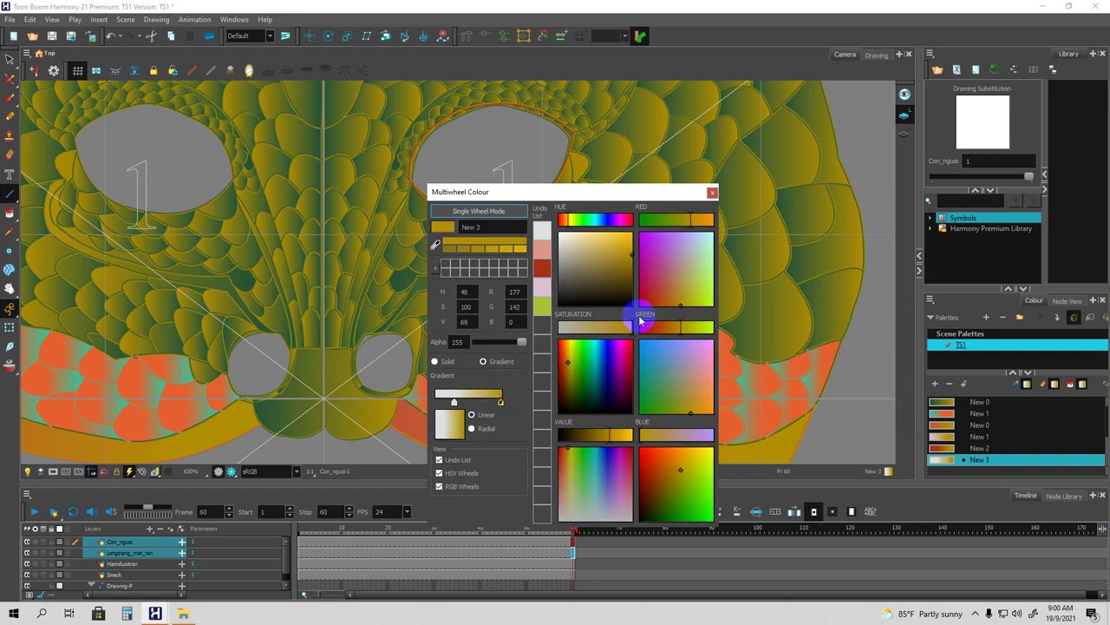
left_click(684, 299)
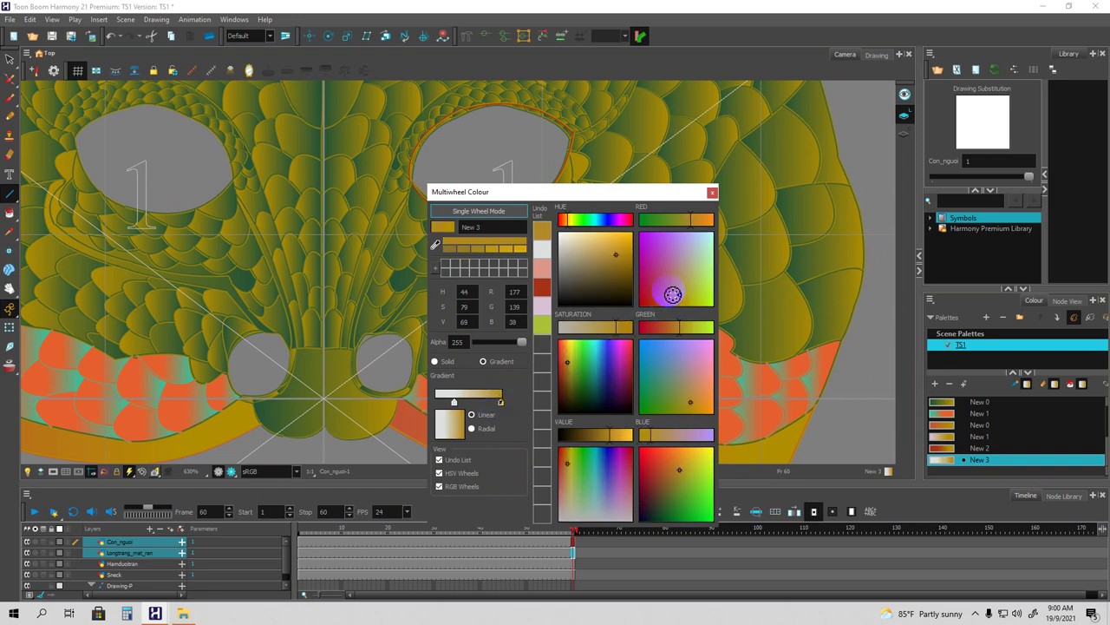
left_click(542, 272)
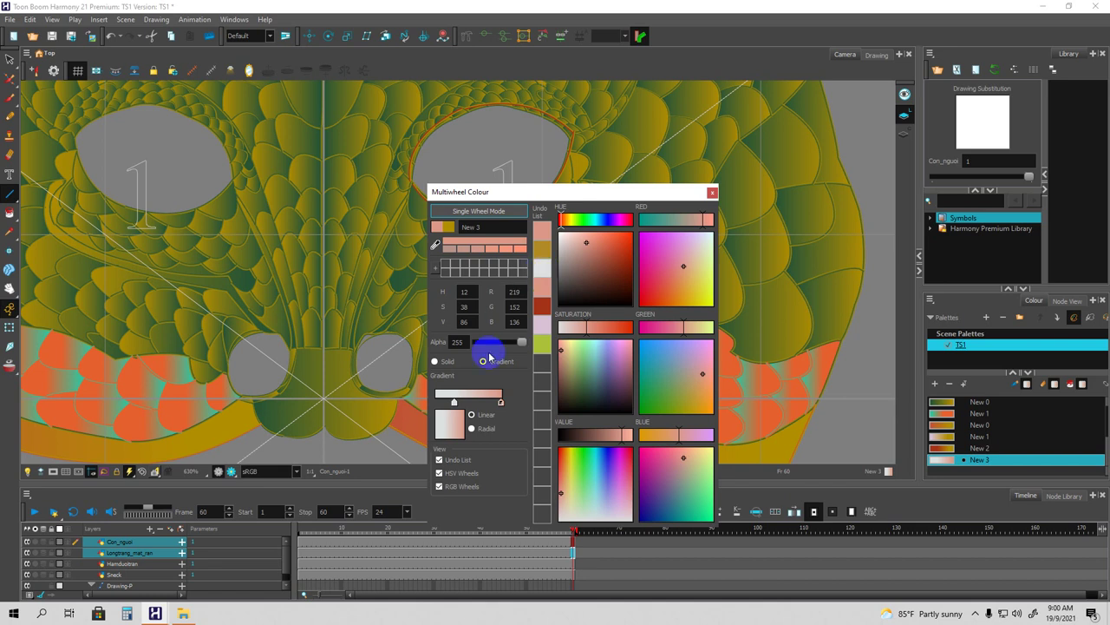
left_click(451, 403)
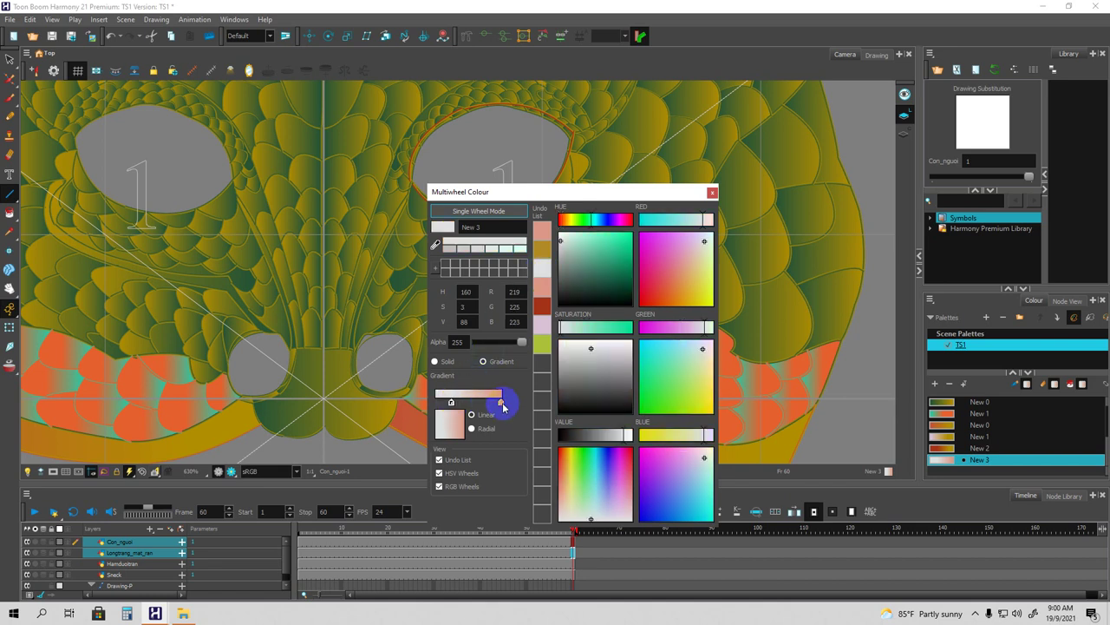
left_click(500, 404)
left_click(451, 403)
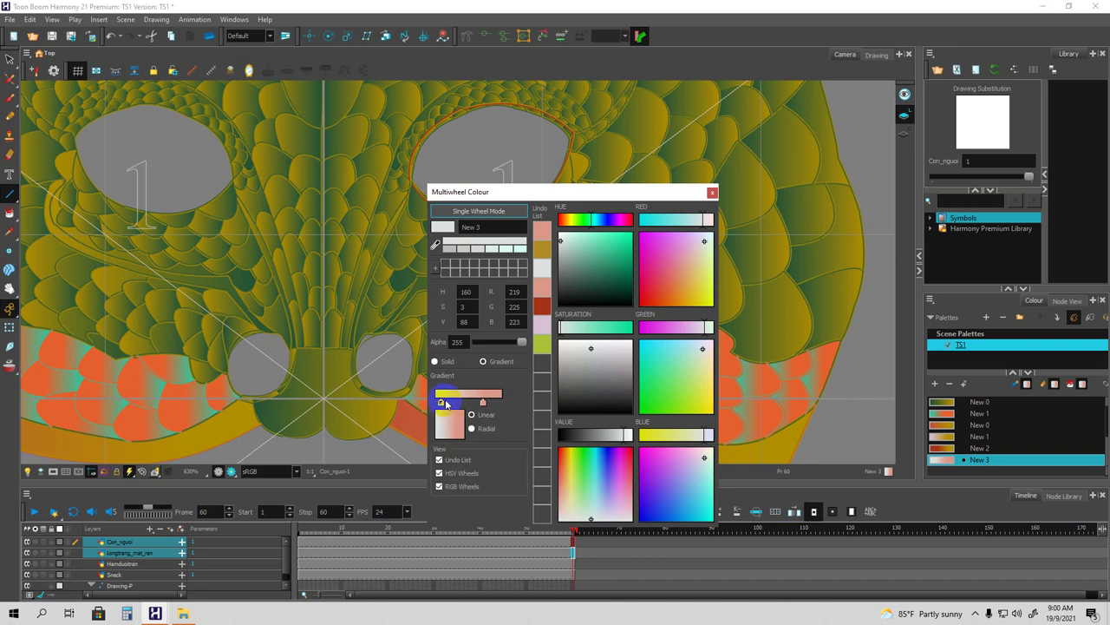
left_click(483, 404)
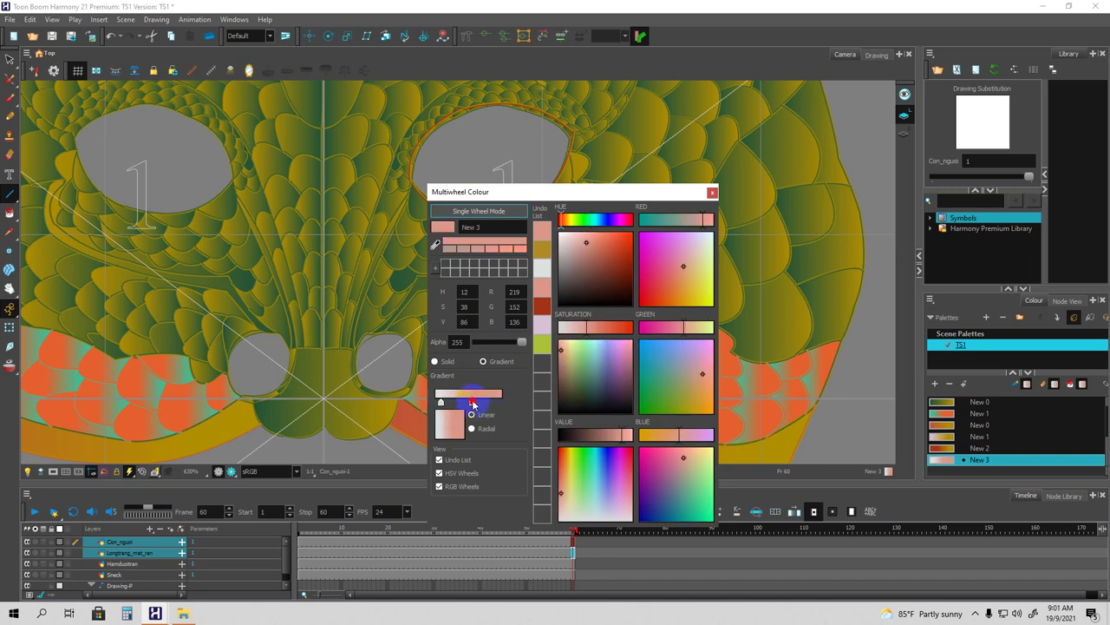
left_click(621, 247)
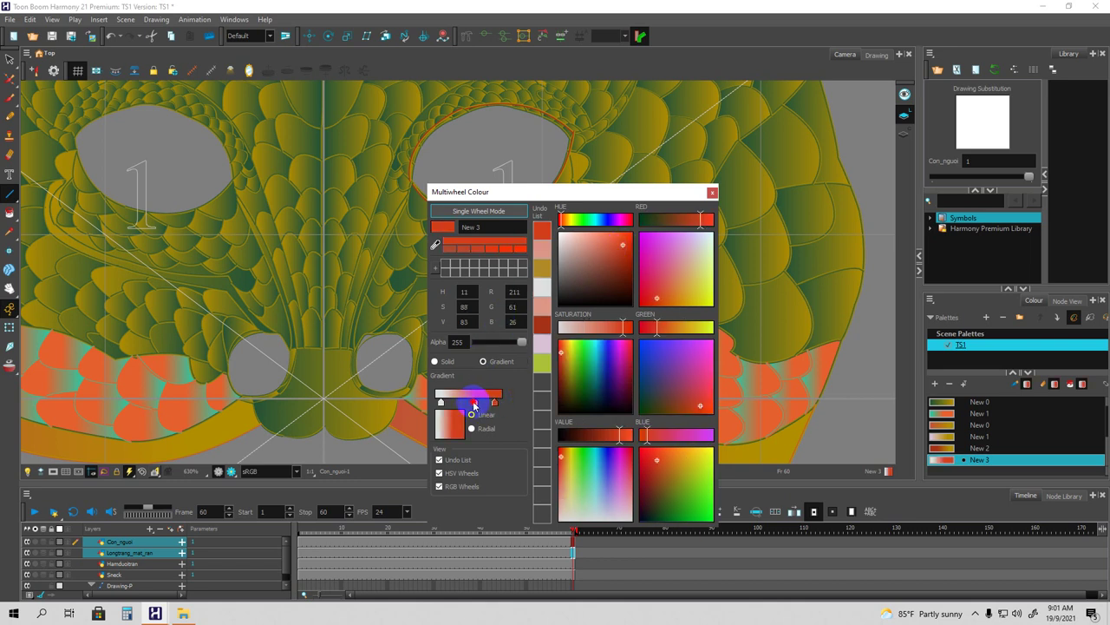
Turn the swatch into a radial gradient with an added red middle stop and a pale pink end stop.
left_click(471, 403)
left_click(496, 404)
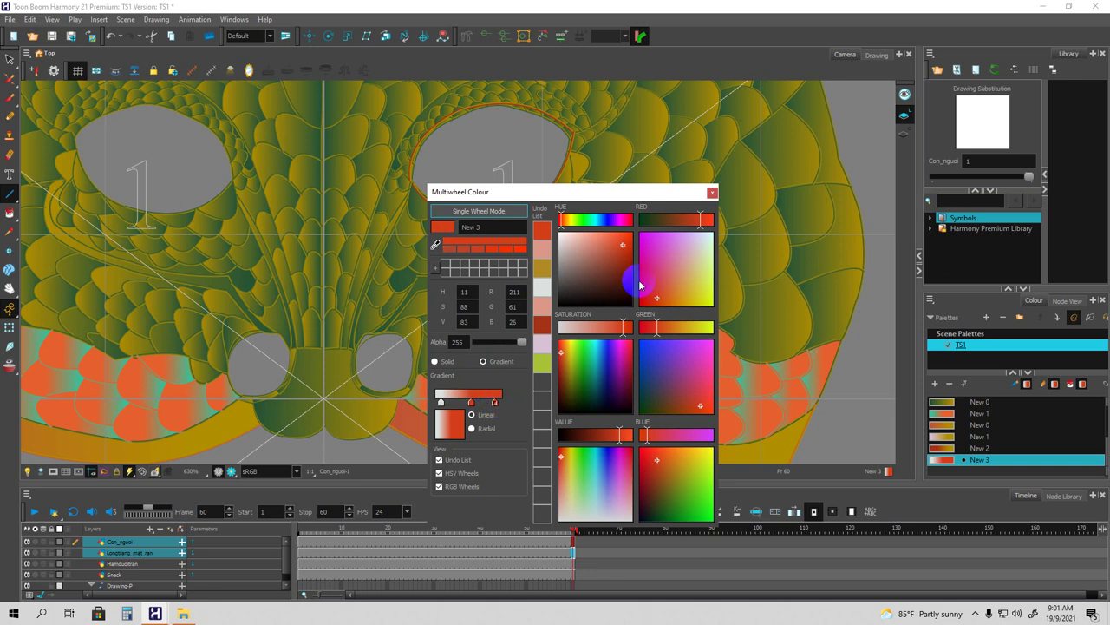
left_click(696, 251)
left_click(474, 403)
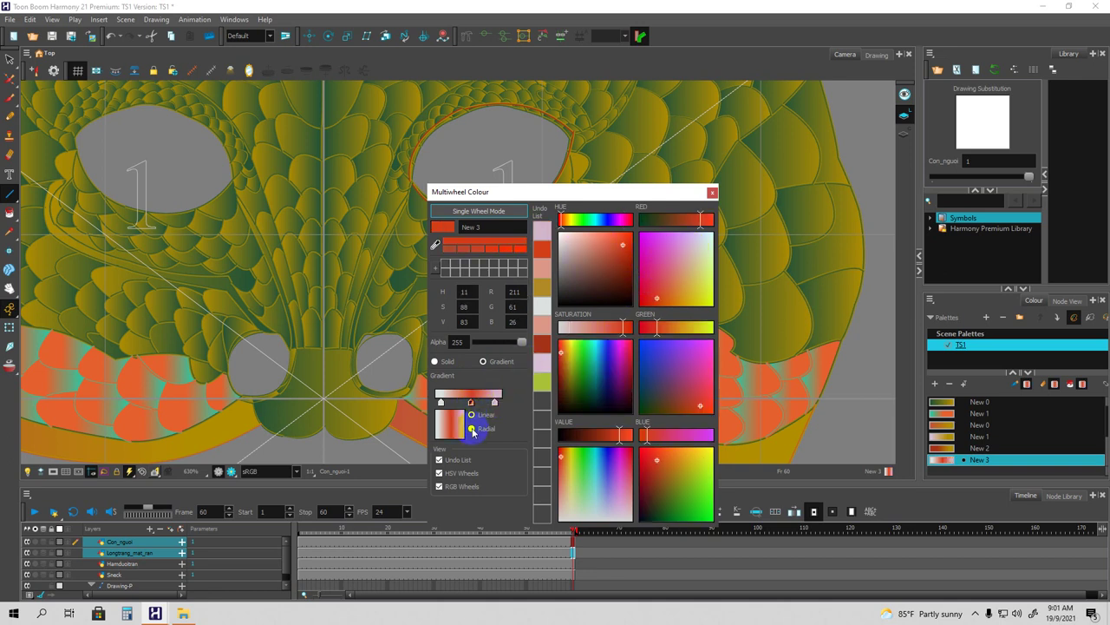
left_click(472, 428)
left_click(713, 192)
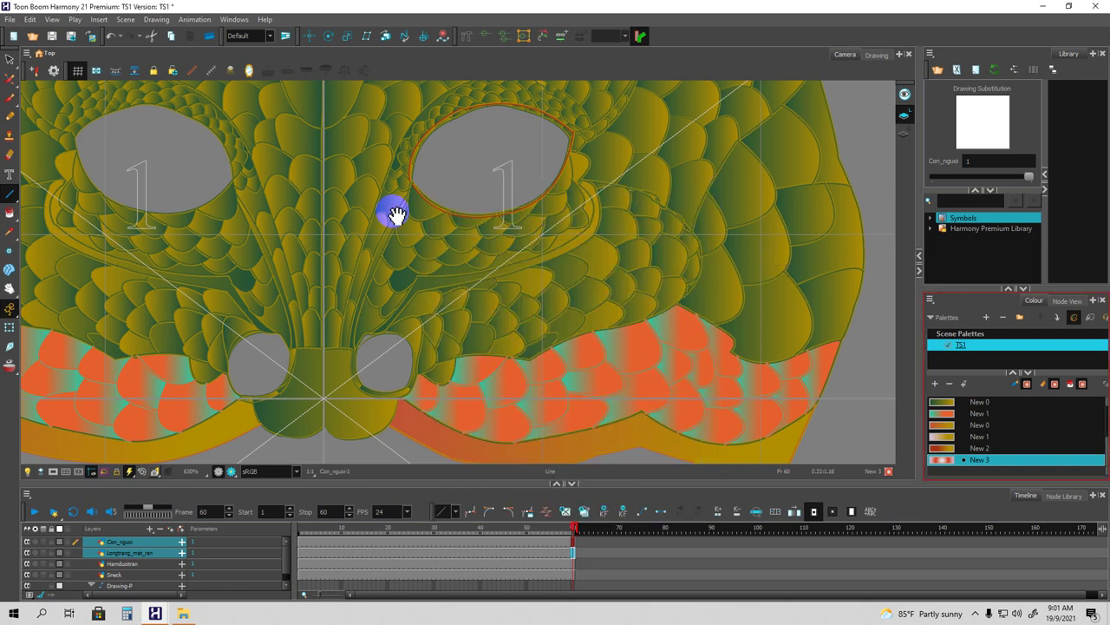
Fill the outlined eye shape with the New 3 radial gradient using the Paint tool.
left_click_drag(471, 228, 487, 221)
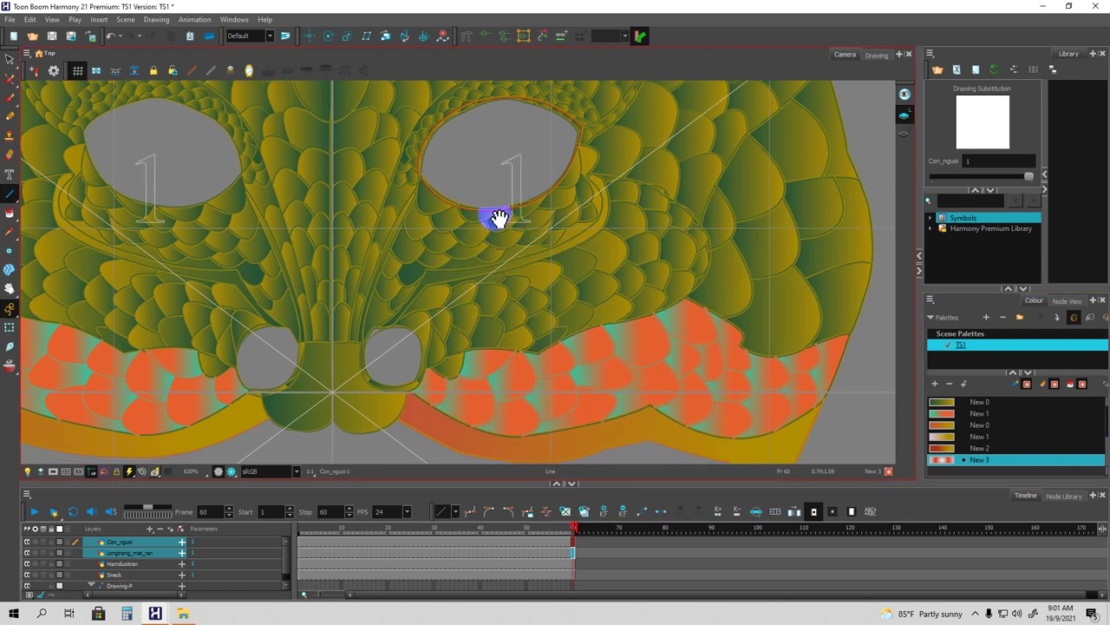
key("alt+i")
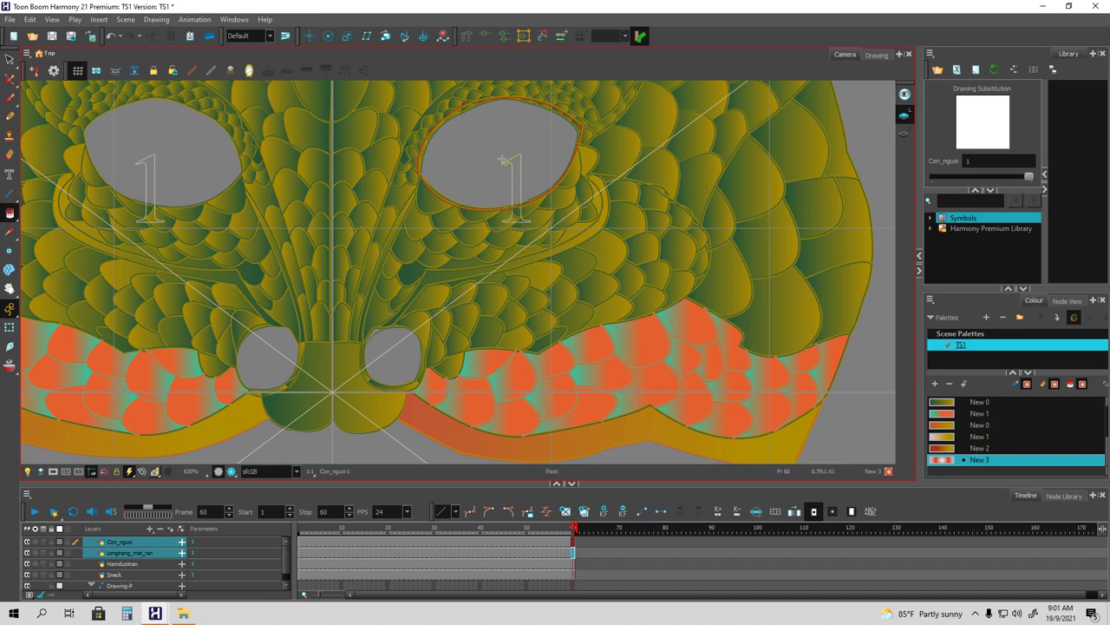
left_click(492, 159)
key("space")
left_click_drag(422, 213, 469, 196)
mouse_move(430, 235)
left_mouse_down()
mouse_move(466, 199)
mouse_move(463, 228)
mouse_move(444, 224)
mouse_move(432, 249)
left_mouse_up()
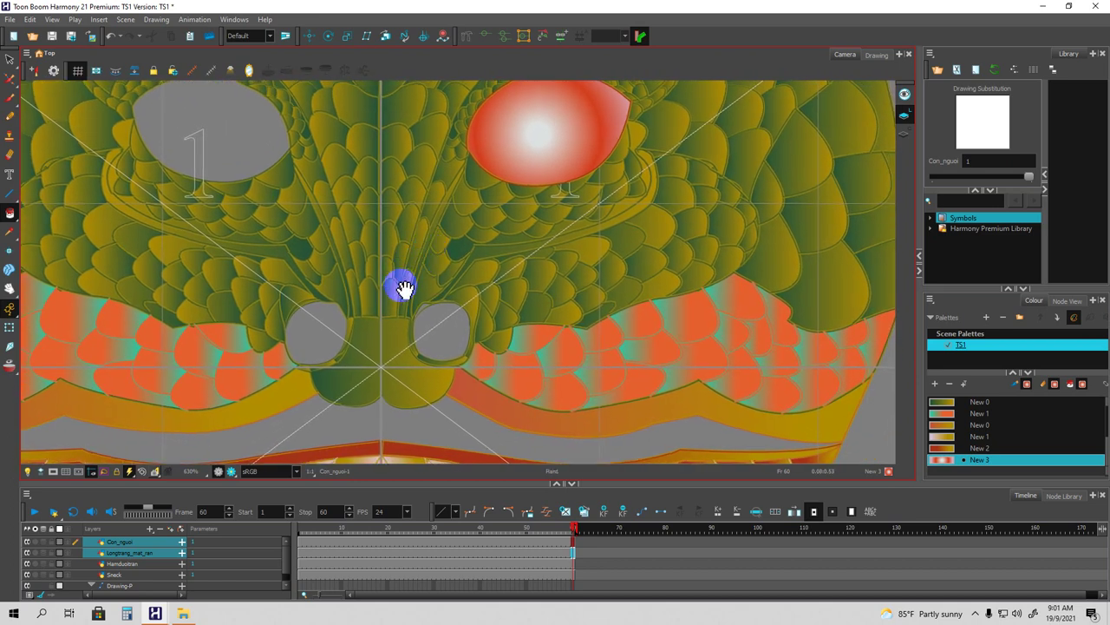
Check frame 1 of the Longtrang_mat_ran layer and select the eye drawing at frame 1 of the Con_nguoi layer.
left_click(299, 552)
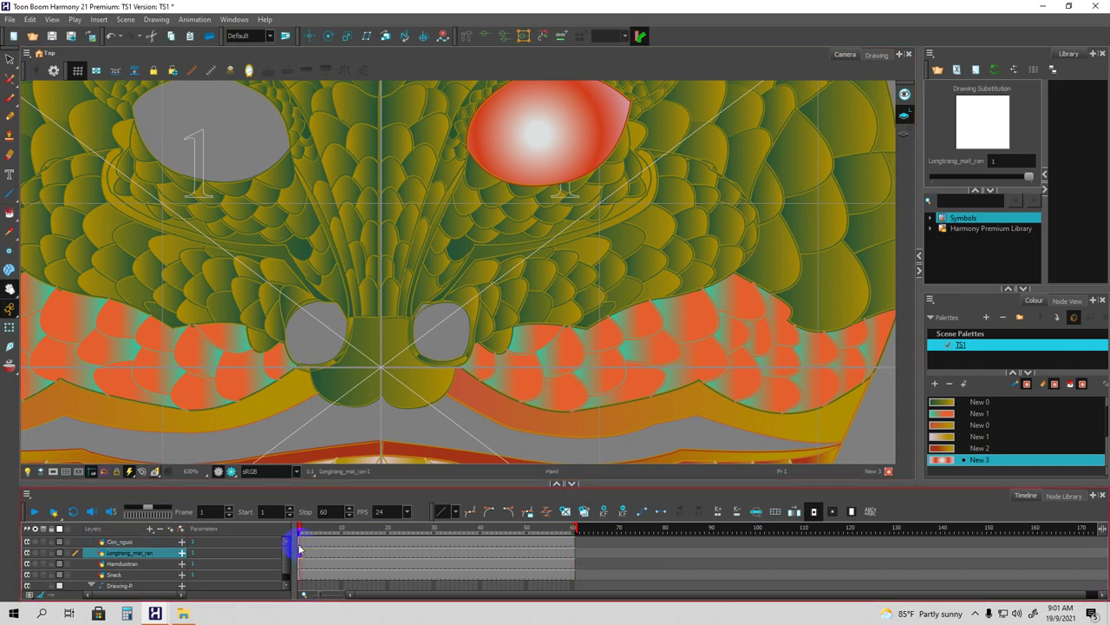
left_click(295, 541)
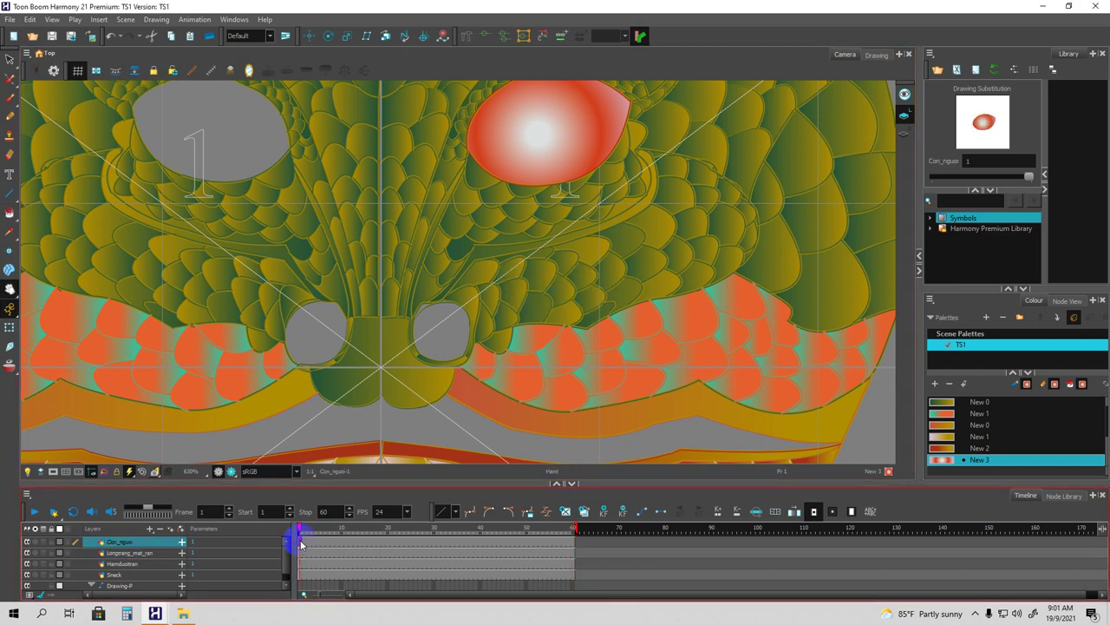
Draw a circular iris with the Ellipse tool inside the red eye and fill it with the New 3 gradient swatch.
mouse_move(461, 245)
left_mouse_down()
mouse_move(459, 273)
mouse_move(451, 252)
left_mouse_up()
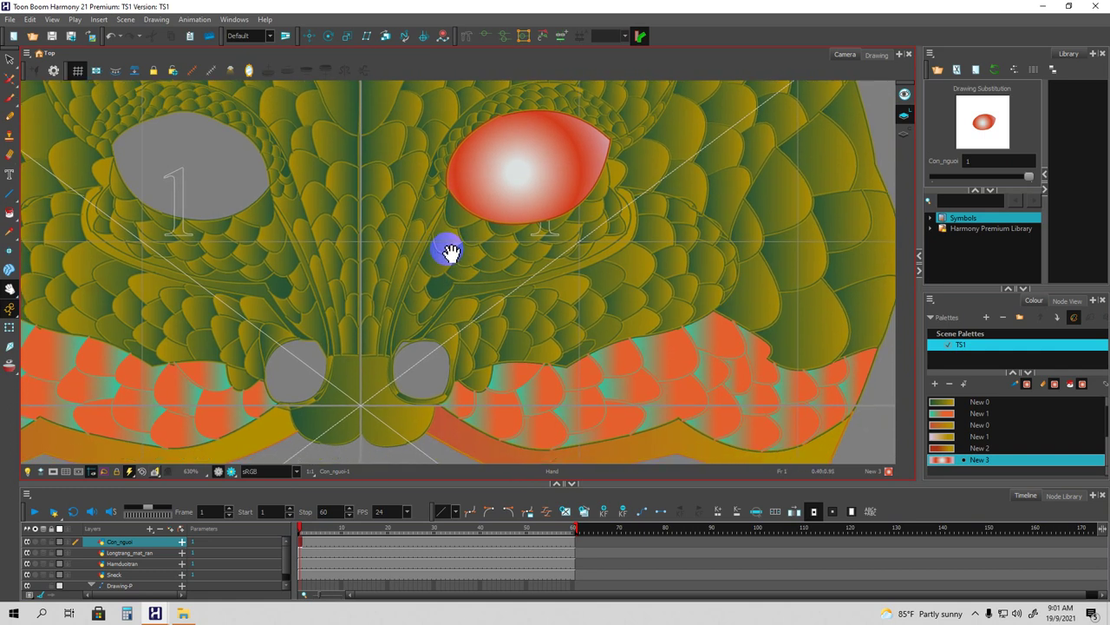
left_click_drag(452, 252, 450, 269)
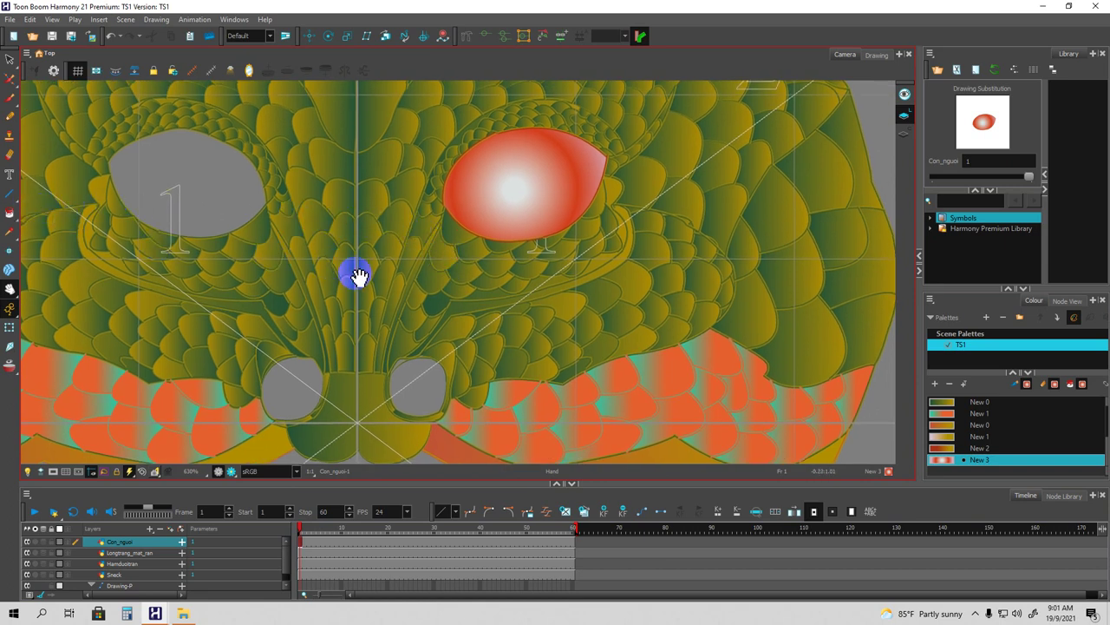
key("alt+backslash")
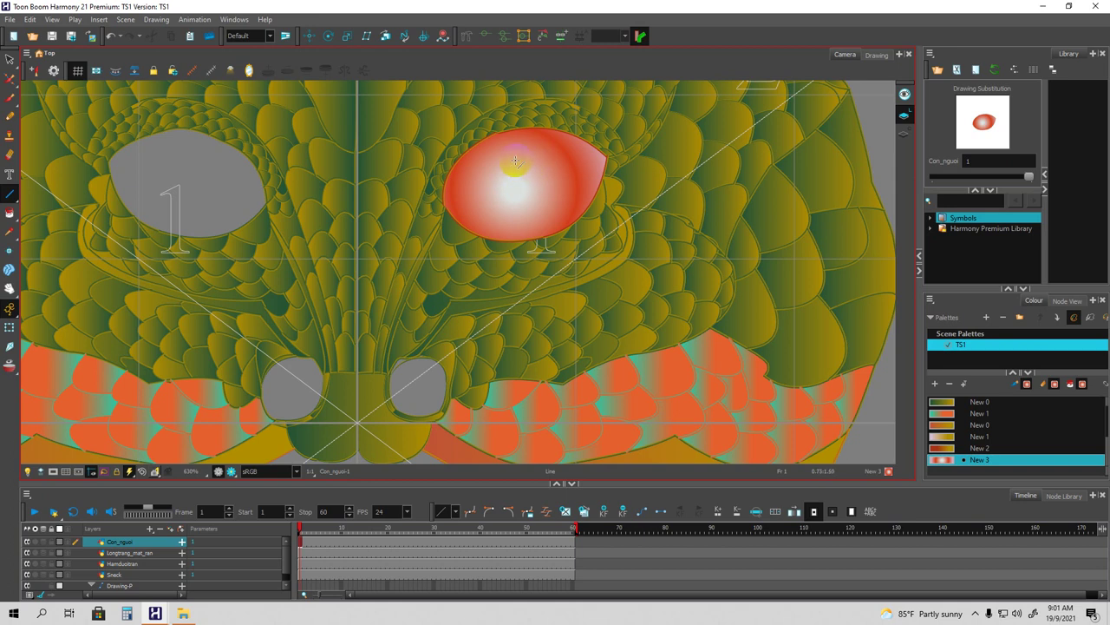
left_click_drag(8, 194, 26, 205)
left_click_drag(483, 152, 558, 216)
key("shift")
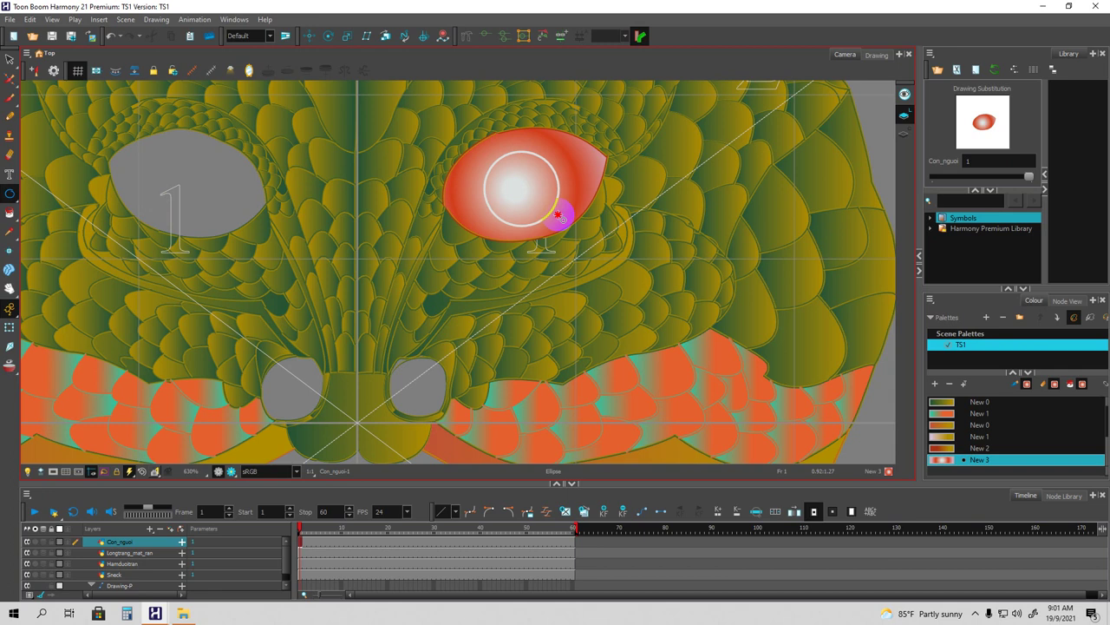
left_click_drag(561, 217, 559, 213)
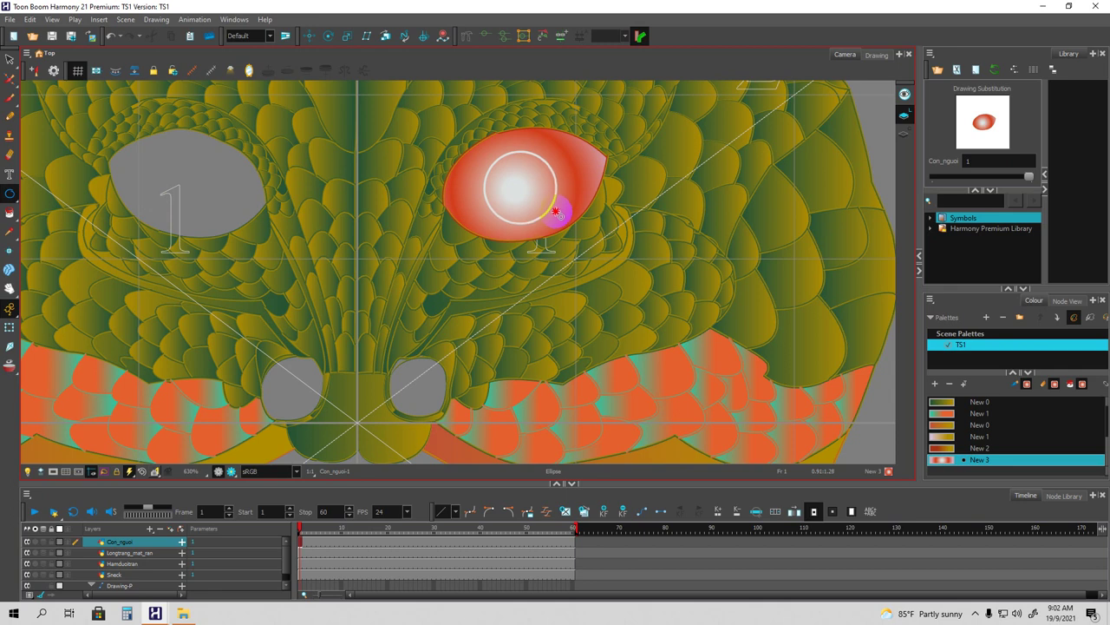
left_click_drag(557, 213, 550, 223)
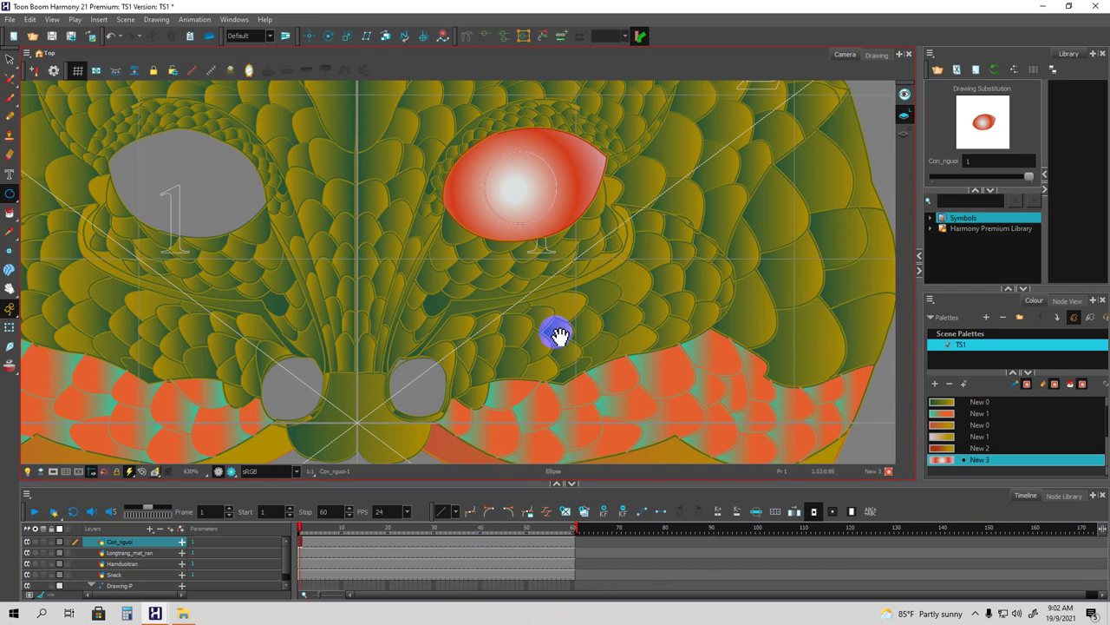
key("alt+i")
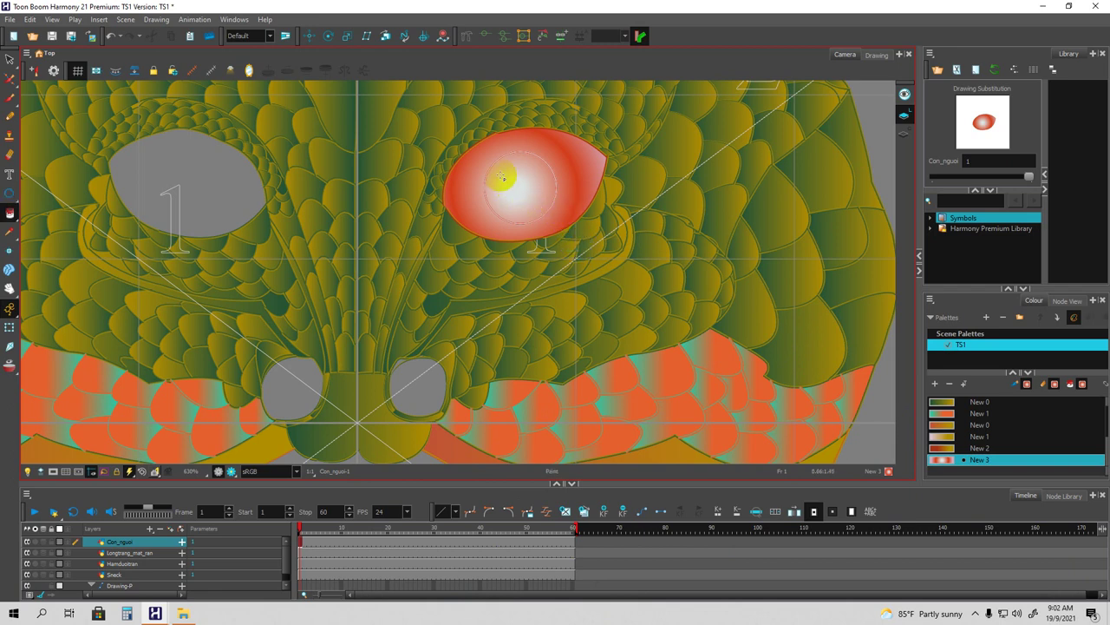
left_click(517, 190)
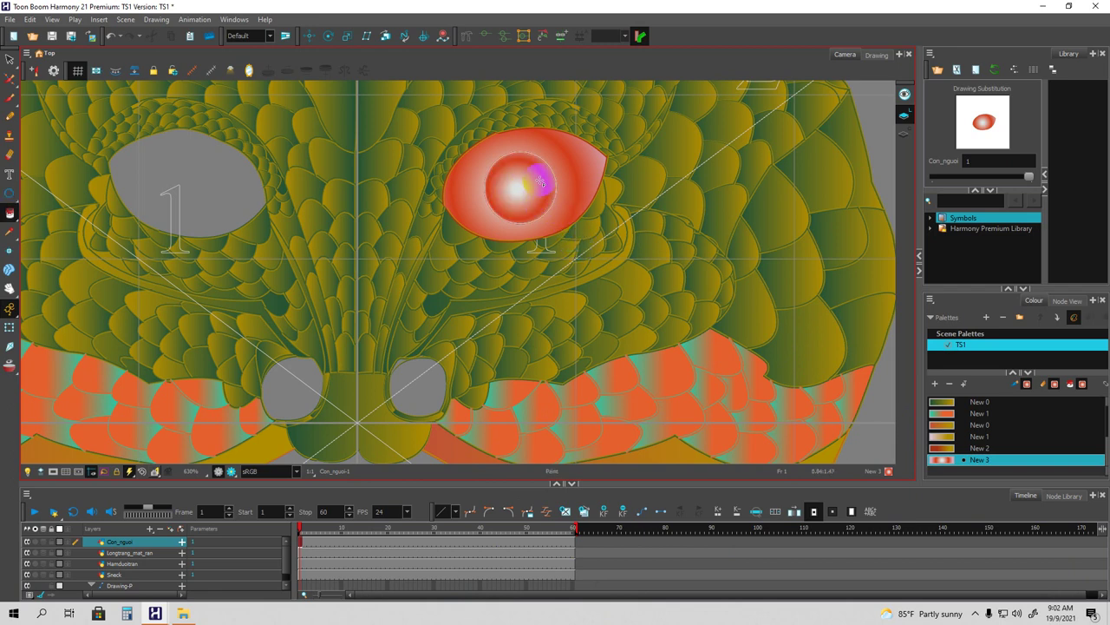
Add a new swatch to the TS1 palette and set its radial gradient's centre colour to dark green (R 23, G 50, B 40).
left_click(934, 384)
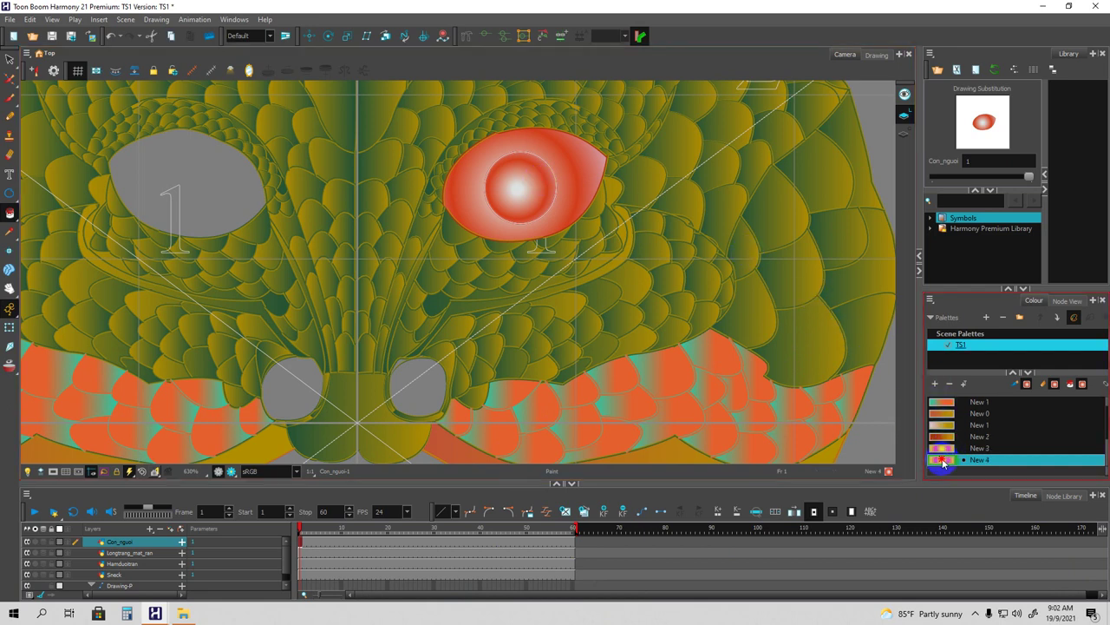
double_click(944, 461)
left_click_drag(597, 197, 840, 119)
left_click(844, 215)
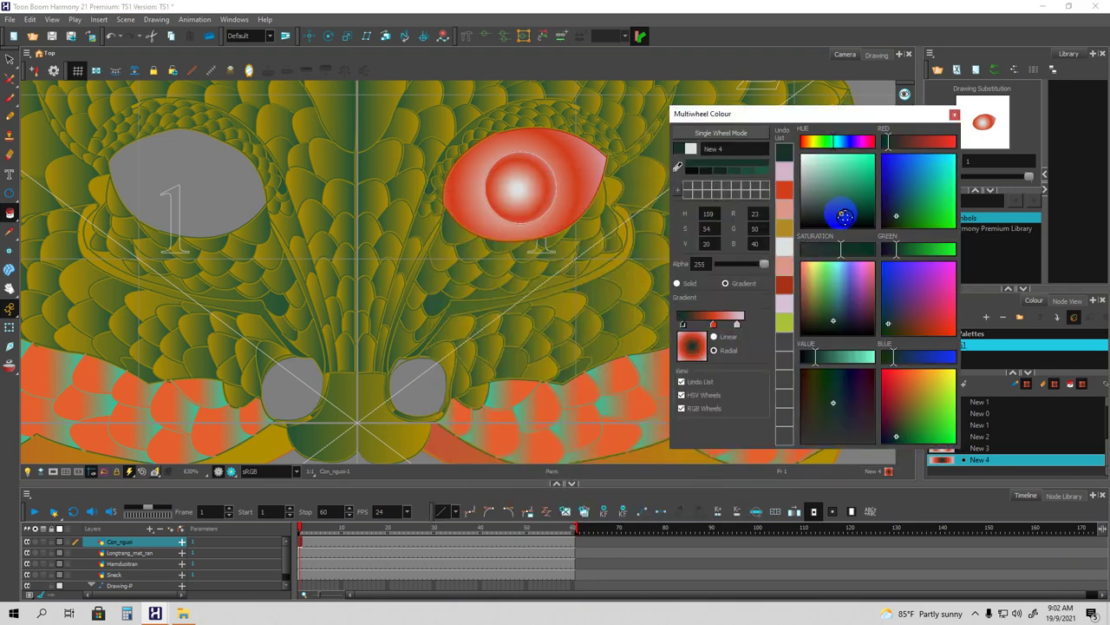
left_click(693, 347)
left_click(685, 323)
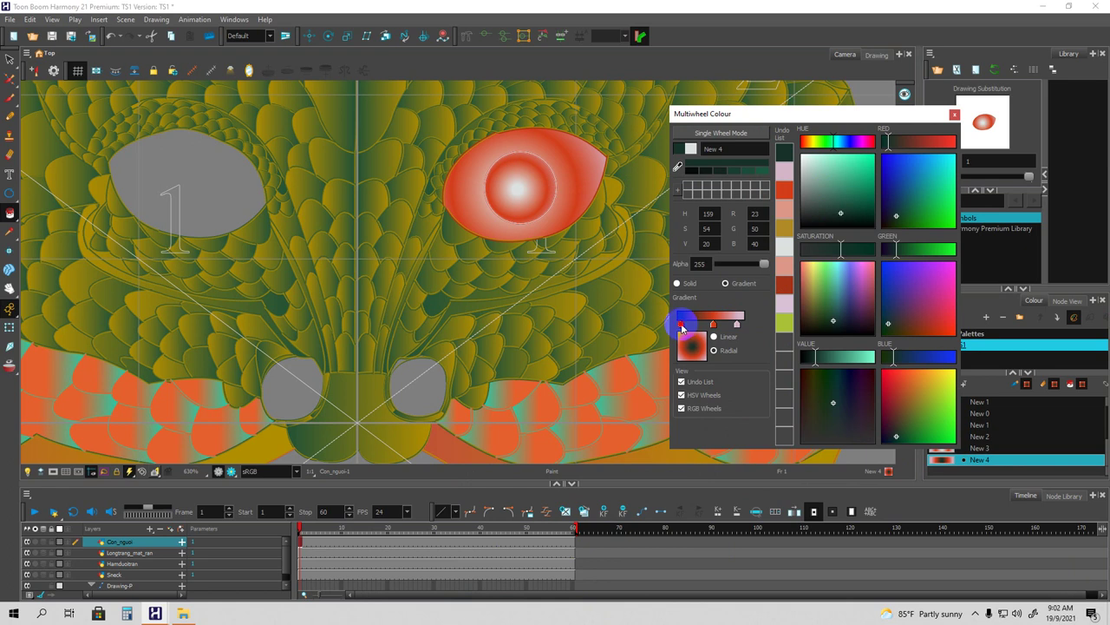
left_click(954, 114)
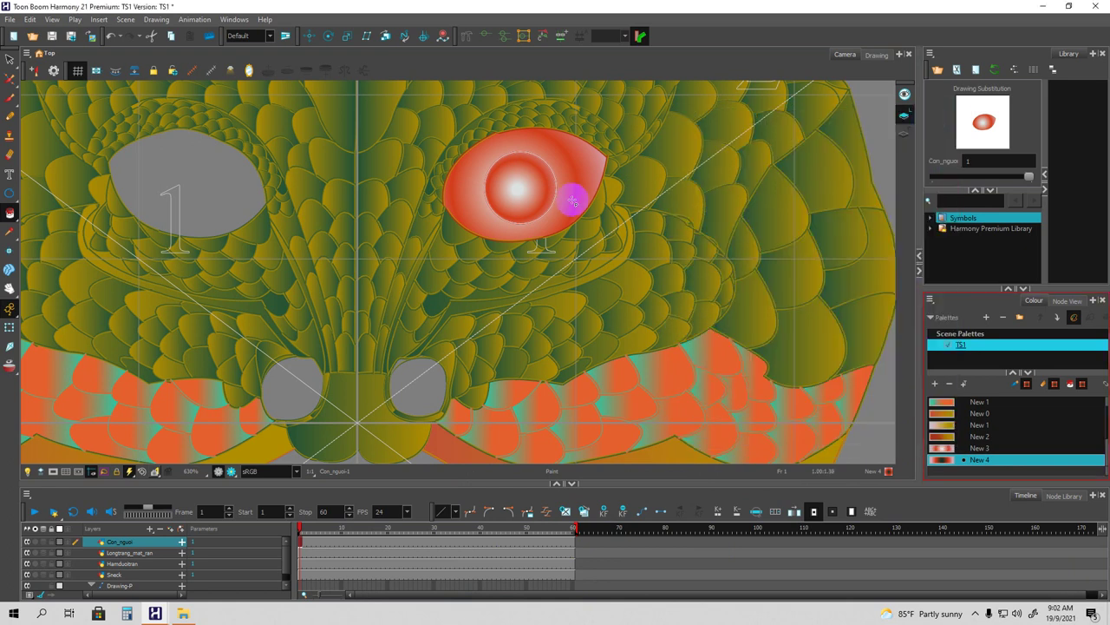
Apply the New 4 swatch to the iris circle and set the gradient's centre colour to dark brown (R 90, G 50, B 32).
left_click(9, 59)
left_click(511, 184)
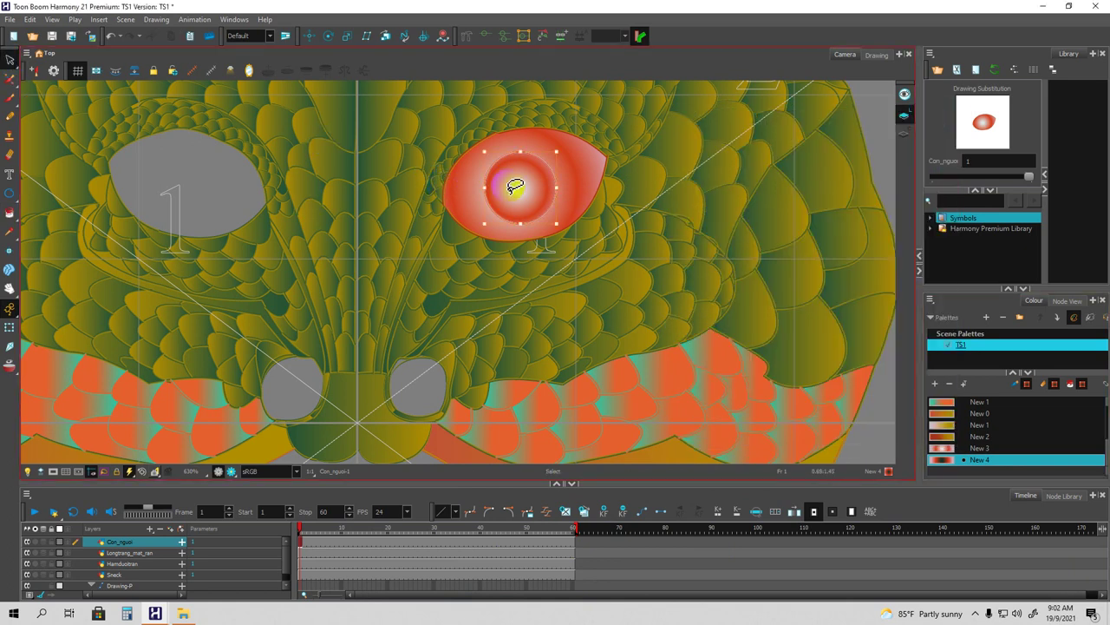
left_click(938, 471)
double_click(939, 462)
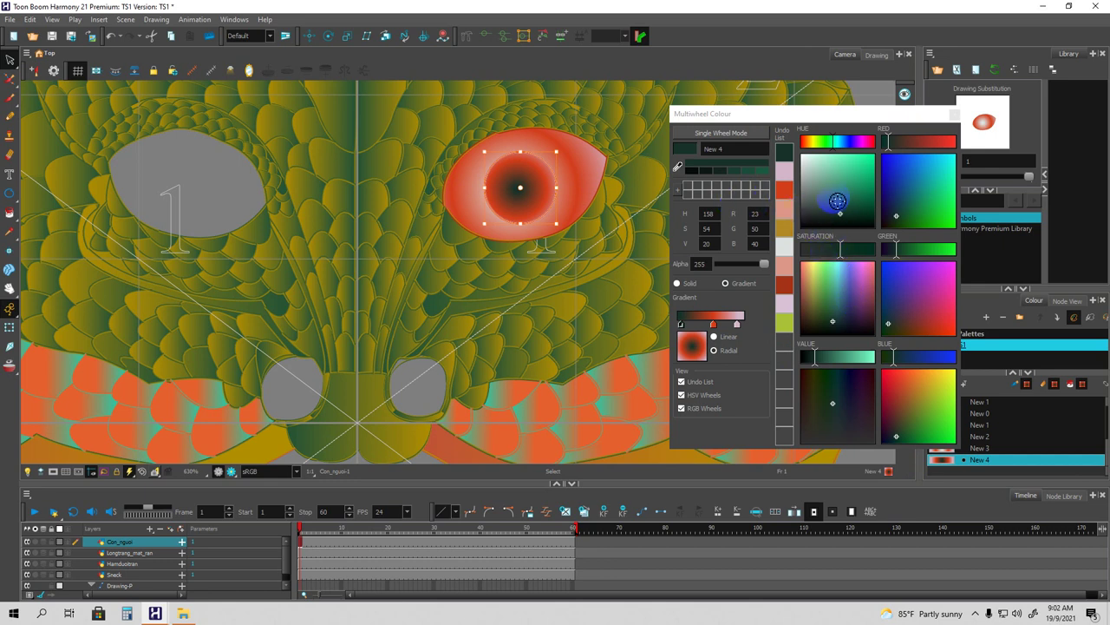
left_click(911, 329)
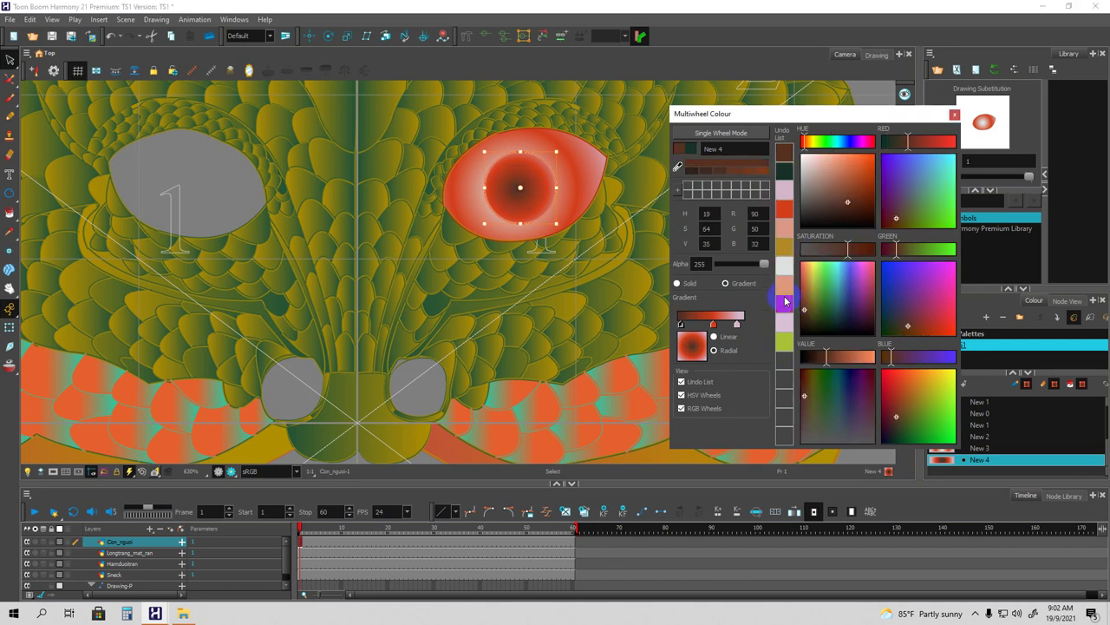
Set the outer stop of the New 4 gradient to a near-black shade (R 27, G 32, B 30).
left_click(737, 325)
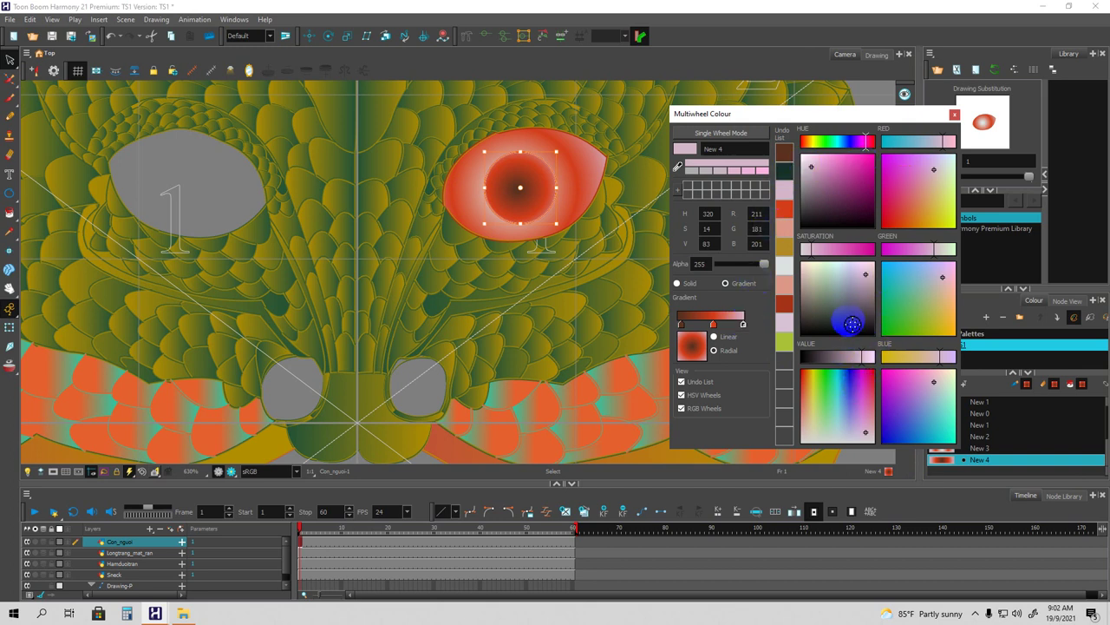
left_click(854, 323)
left_click_drag(851, 326, 832, 326)
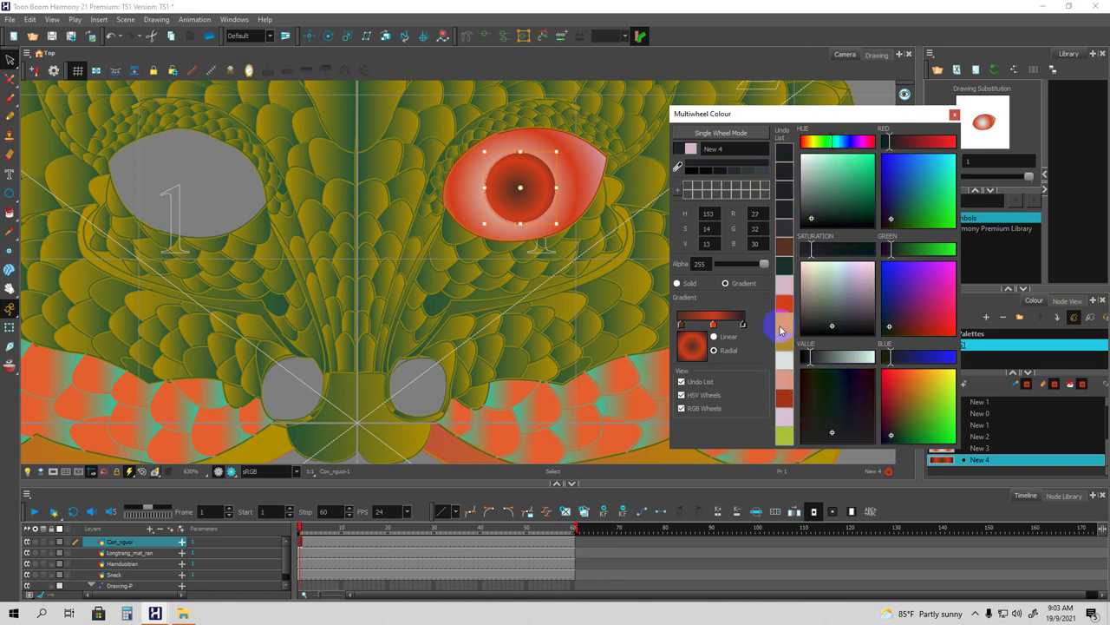
Remove the red middle stop from the New 4 gradient and shift the brown centre stop slightly toward the outer stop.
left_click(713, 323)
left_click(683, 323)
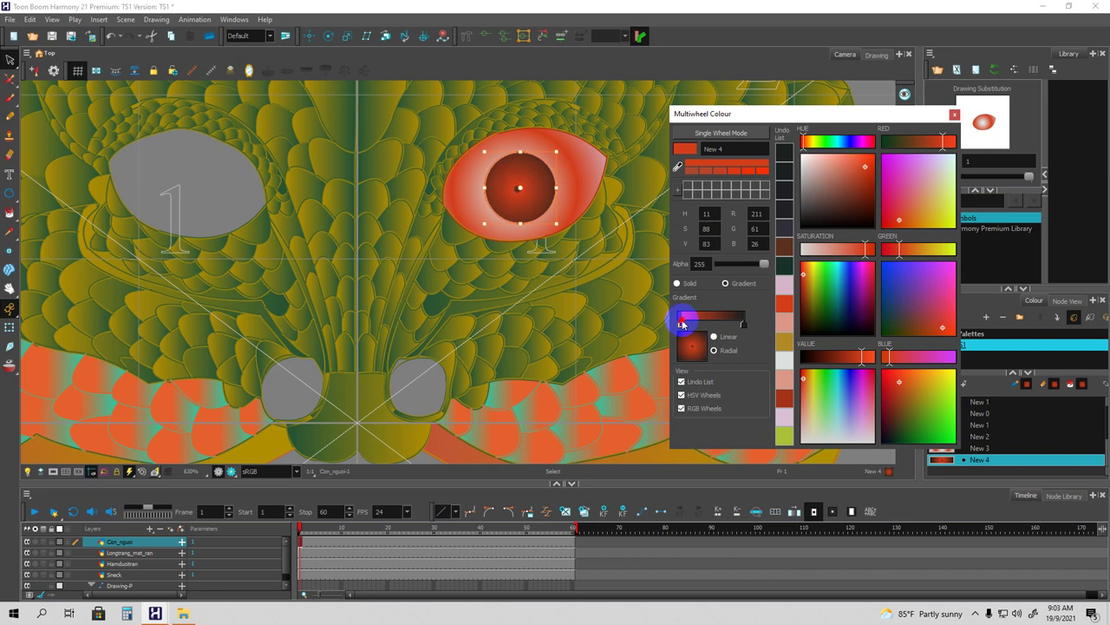
left_click_drag(682, 322, 704, 340)
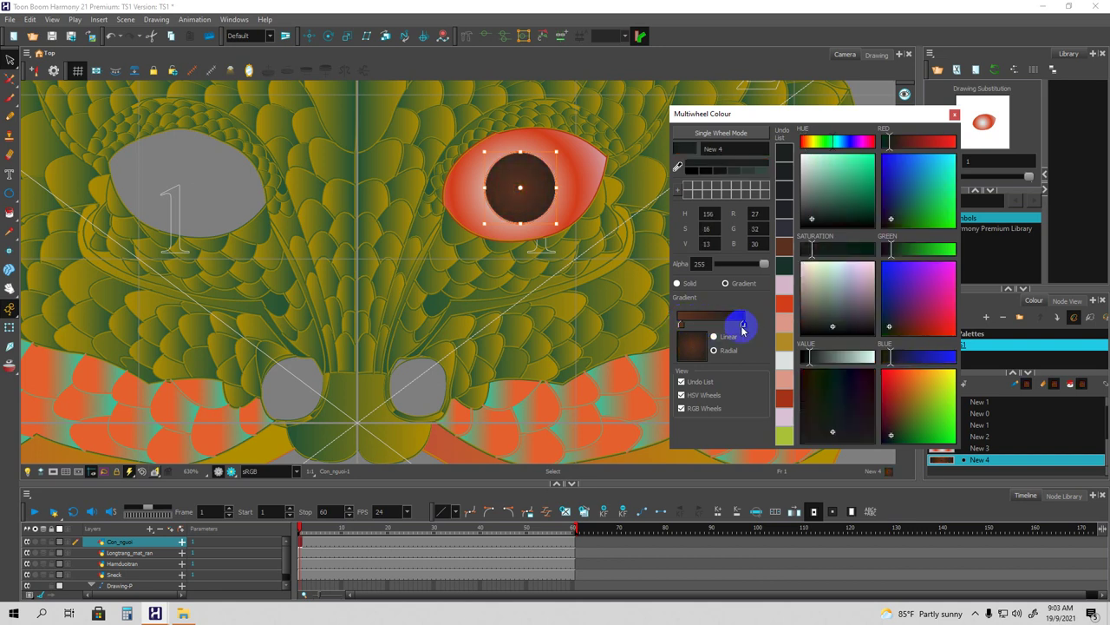
left_click(683, 326)
left_click_drag(683, 327, 698, 327)
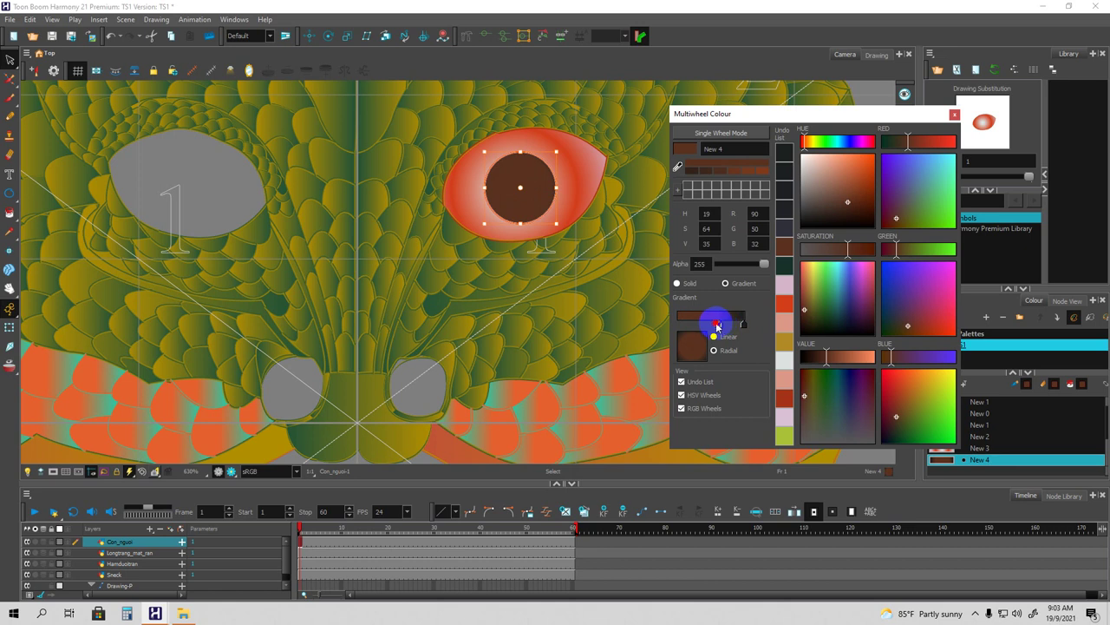
mouse_move(713, 326)
left_mouse_down()
mouse_move(725, 325)
mouse_move(692, 323)
left_mouse_up()
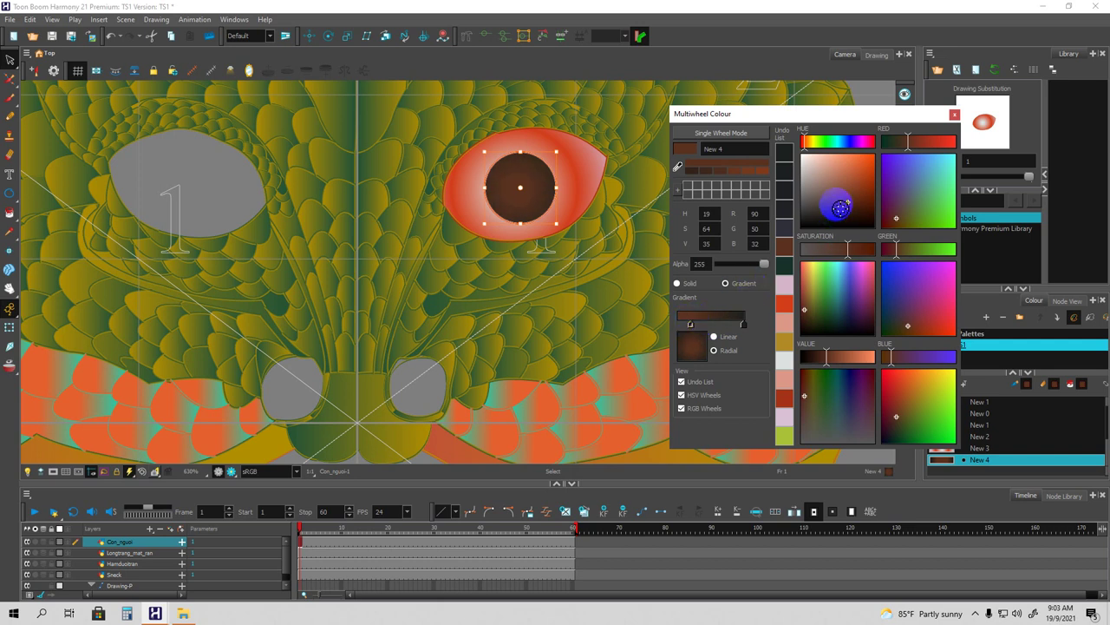
Lighten the New 4 gradient's centre stop to a reddish brown (R 153, G 98, B 77) and close the colour editor.
left_click(846, 200)
left_click_drag(846, 200, 841, 187)
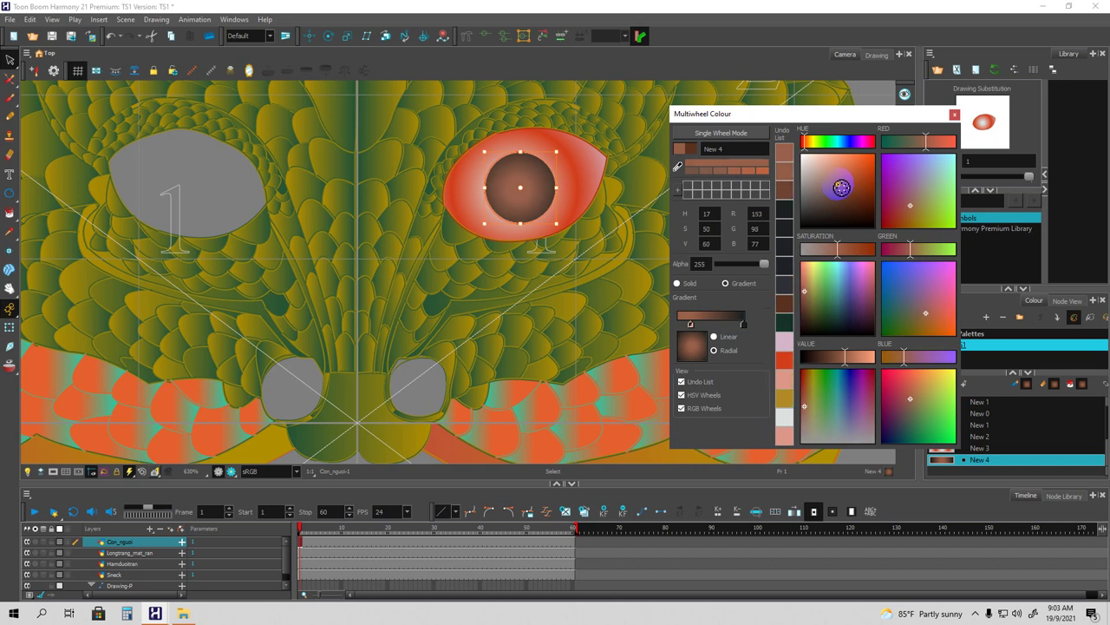
left_click(954, 115)
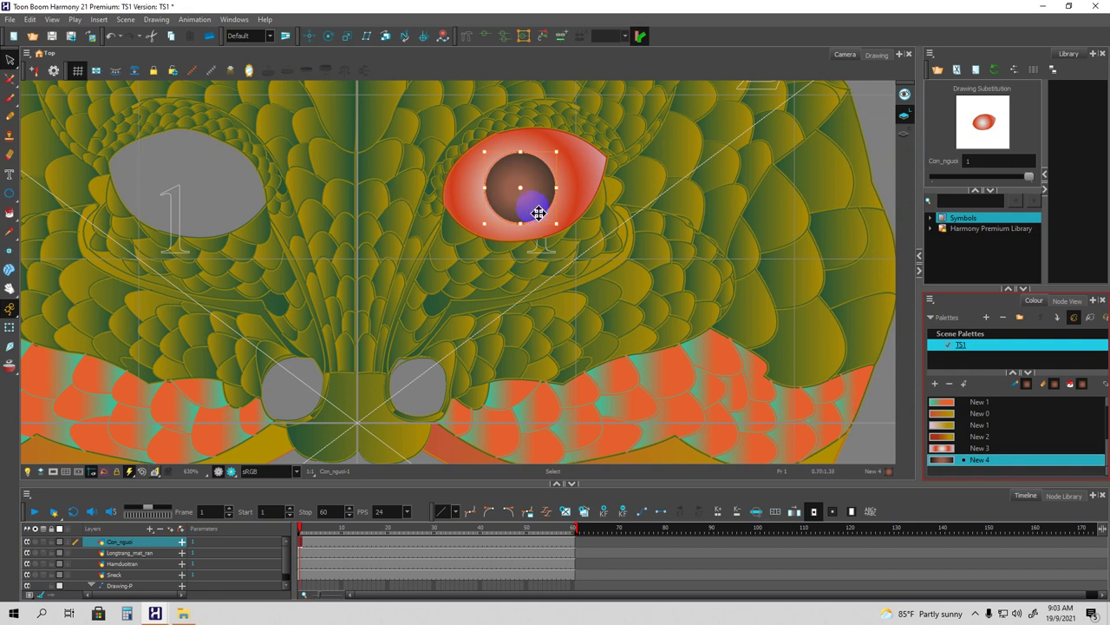
Enlarge the iris circle so it nearly fills the eye's height and remove the leftover ring inside it.
left_click_drag(554, 224, 566, 233)
left_click(480, 143)
left_click(508, 179)
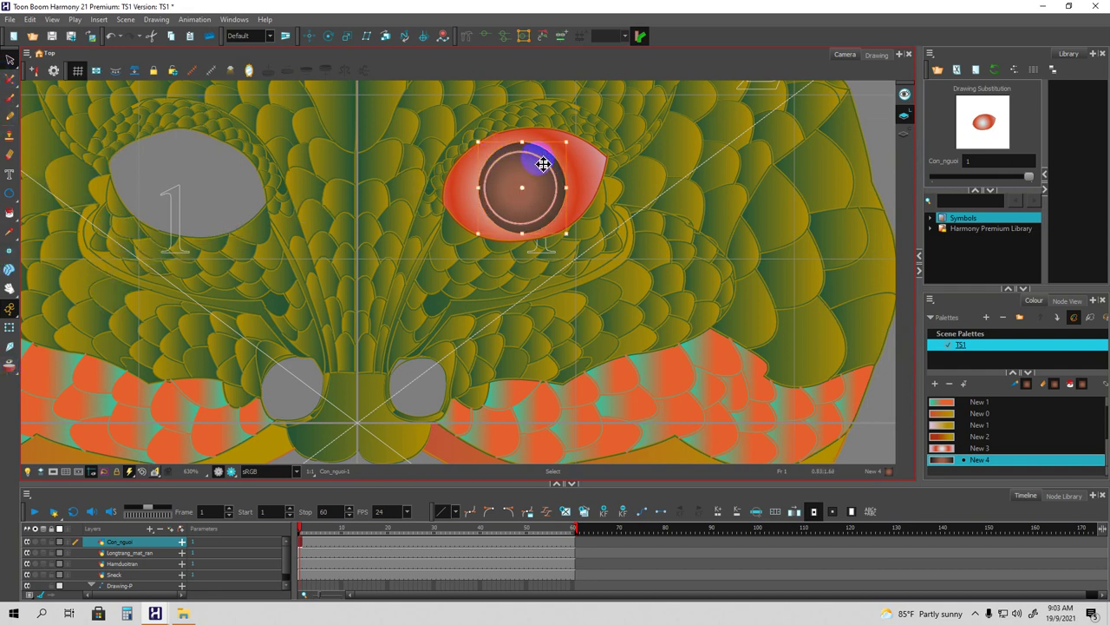
left_click(871, 413)
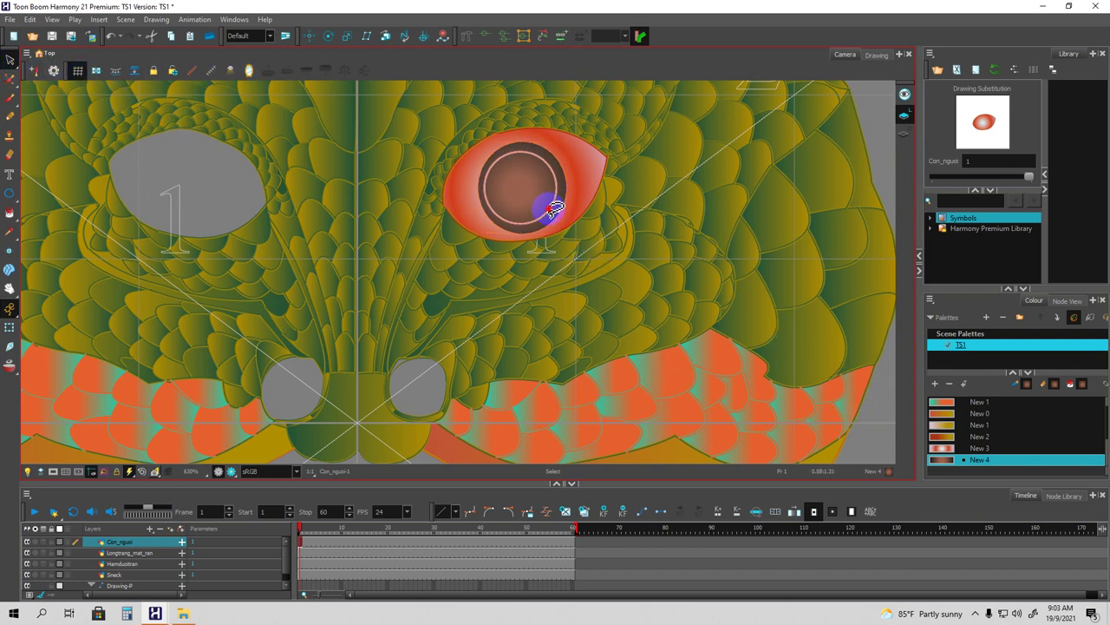
key("Escape")
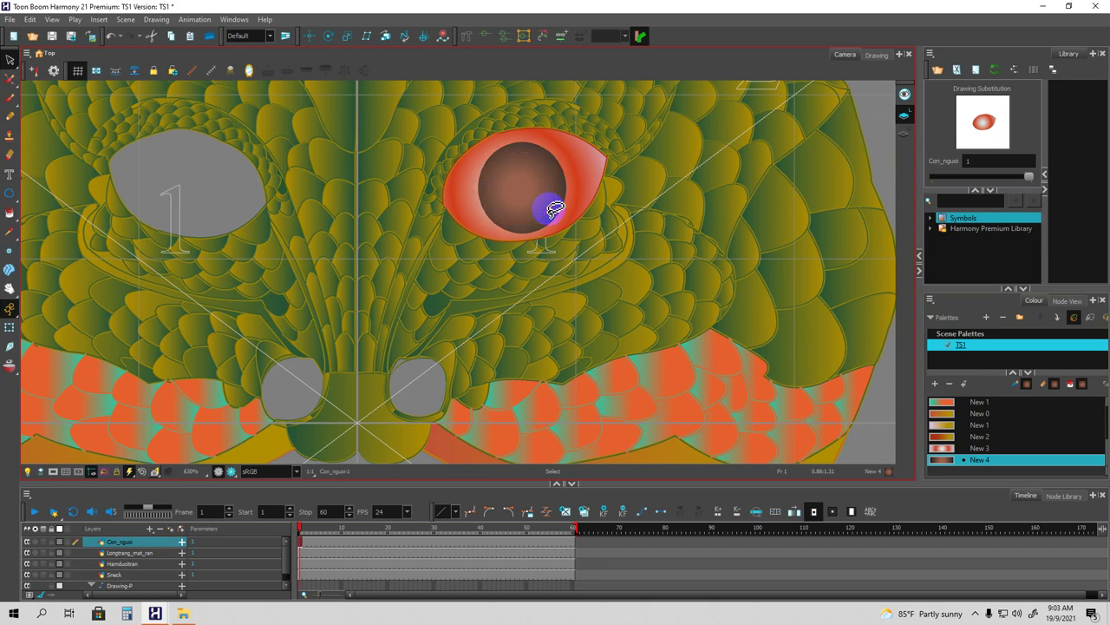
Draw a smaller concentric circle for the pupil at the centre of the brown iris using the Ellipse tool.
scroll(585, 241, "down", 3)
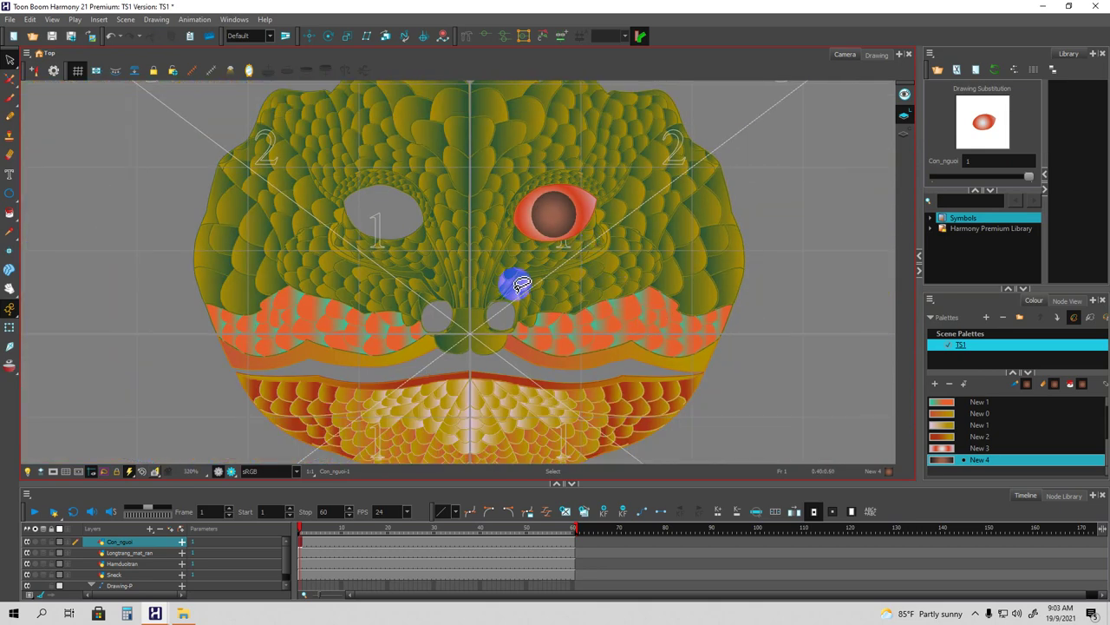
scroll(510, 285, "up", 4)
left_click_drag(612, 154, 612, 201)
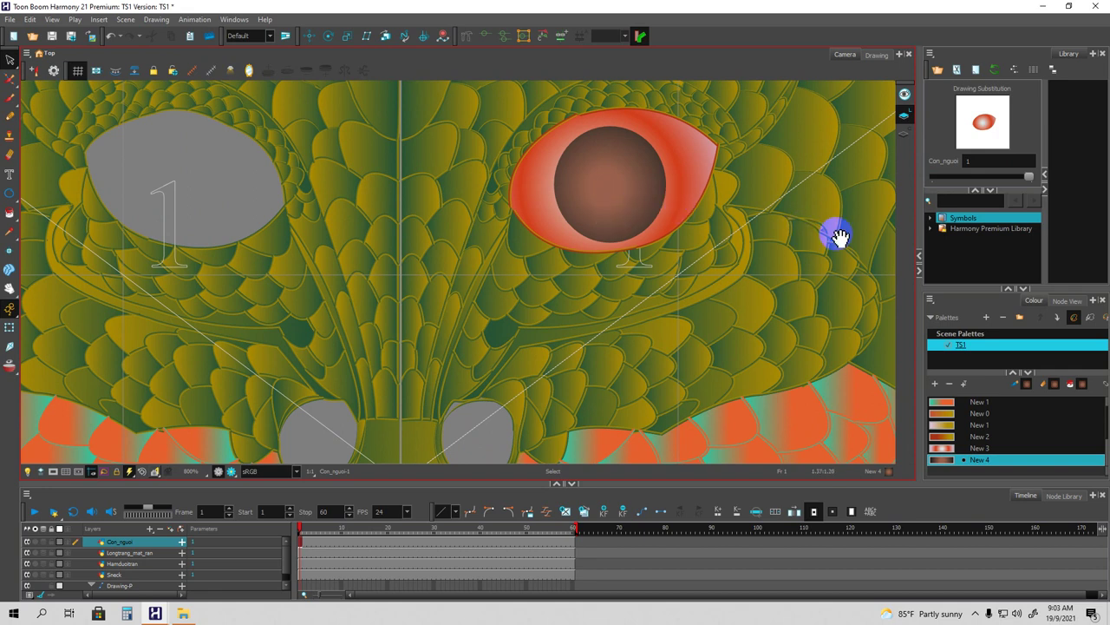
left_click(12, 198)
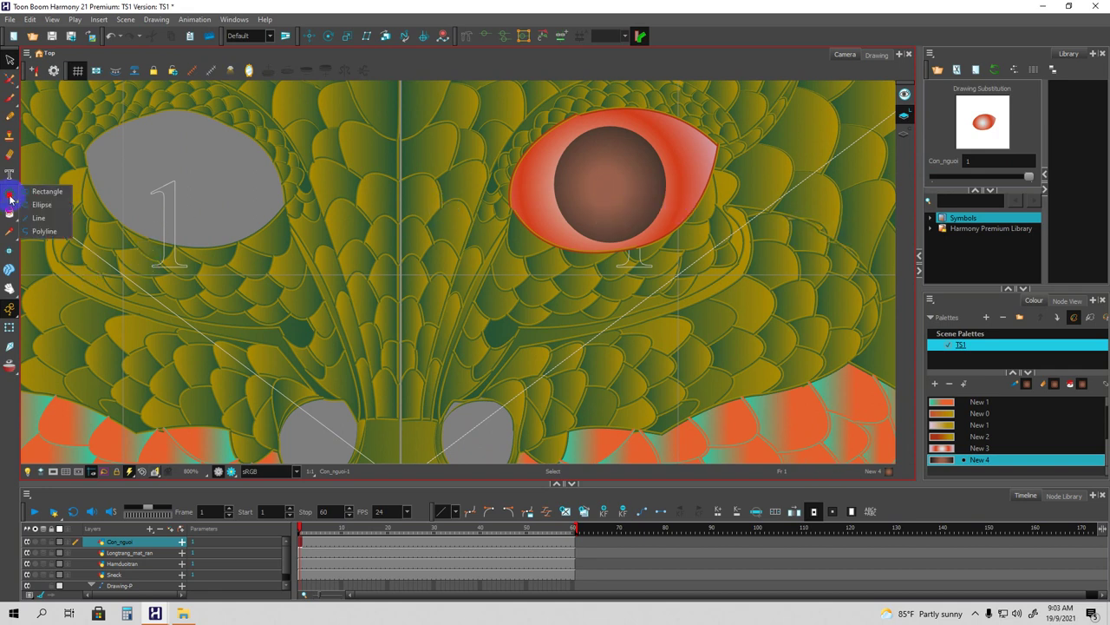
left_click(28, 204)
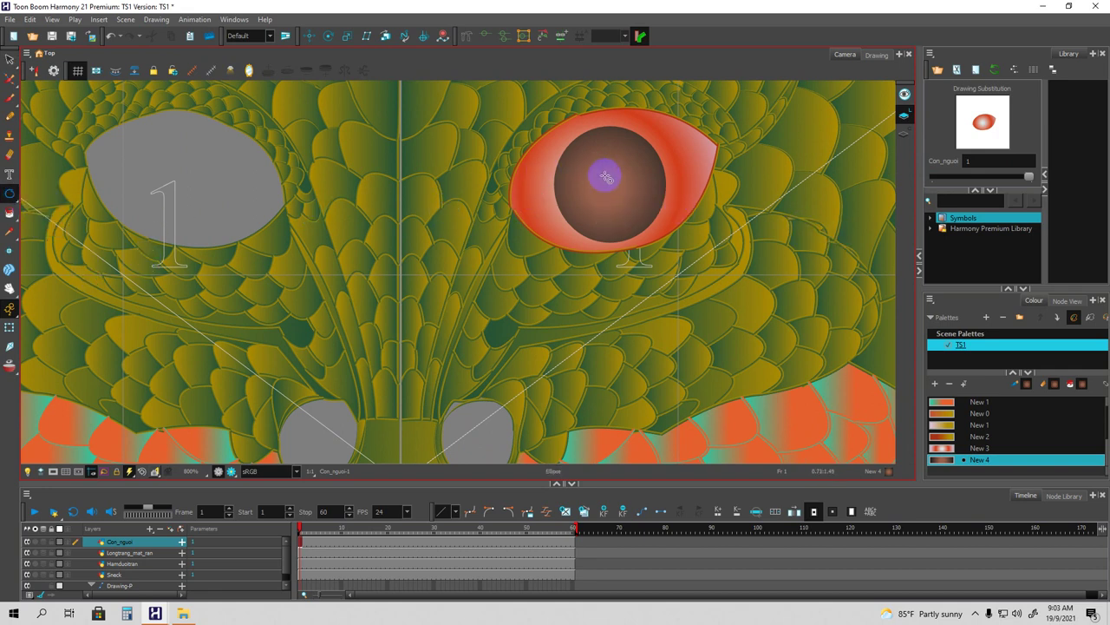
left_click_drag(603, 176, 616, 189)
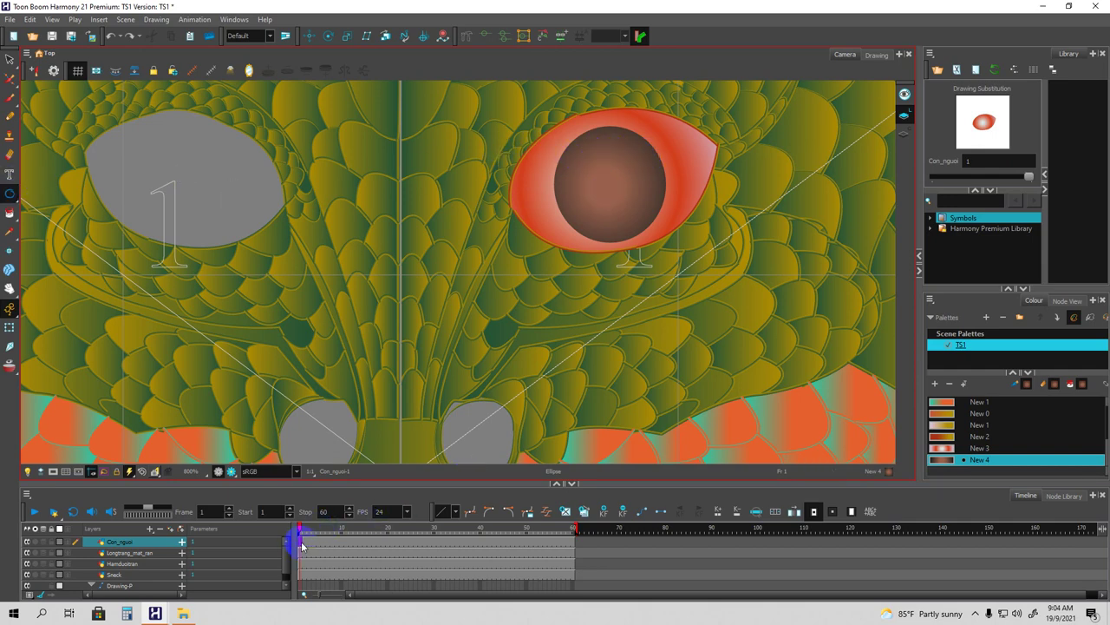
scroll(689, 268, "down", 2)
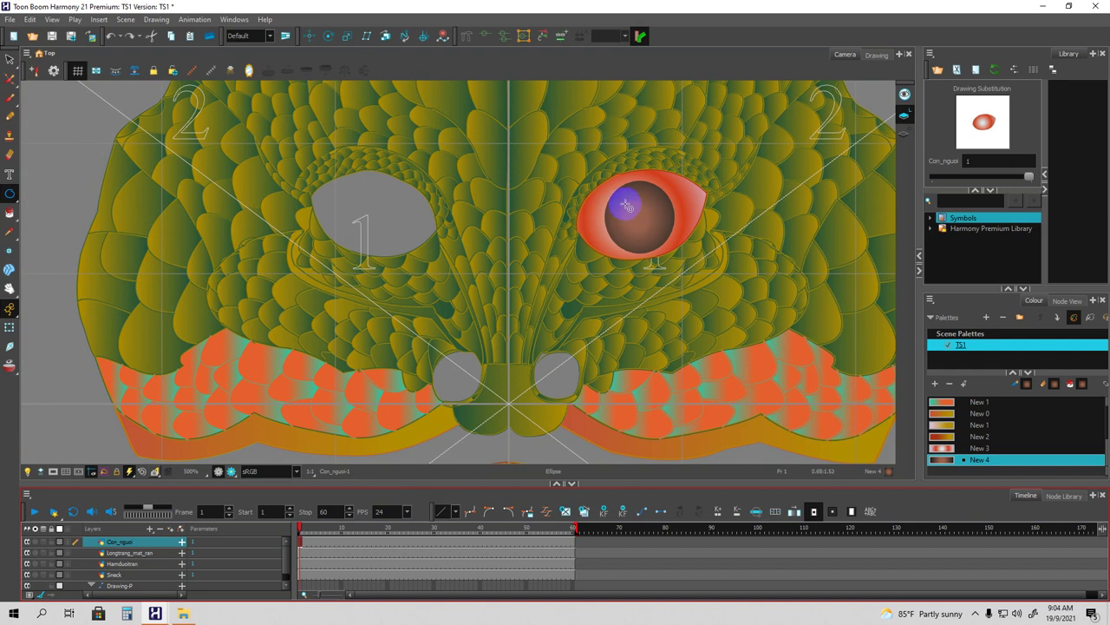
left_click_drag(625, 204, 659, 236)
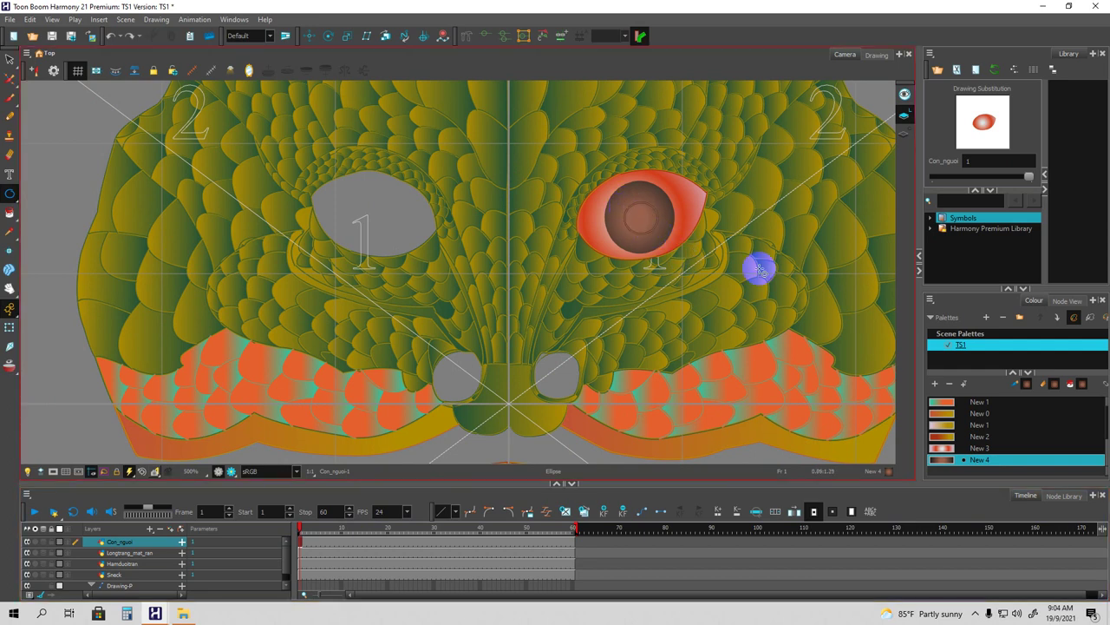
Fill the small inner pupil circle with the red and white New 3 gradient swatch.
left_click(946, 449)
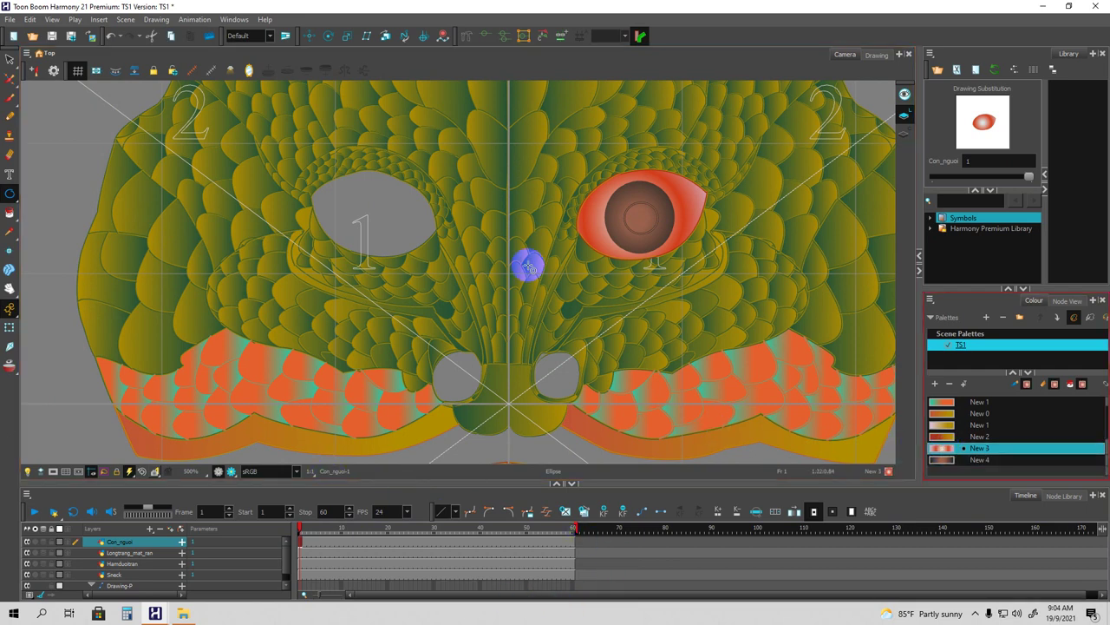
left_click(10, 217)
left_click(639, 217)
scroll(640, 276, "down", 2)
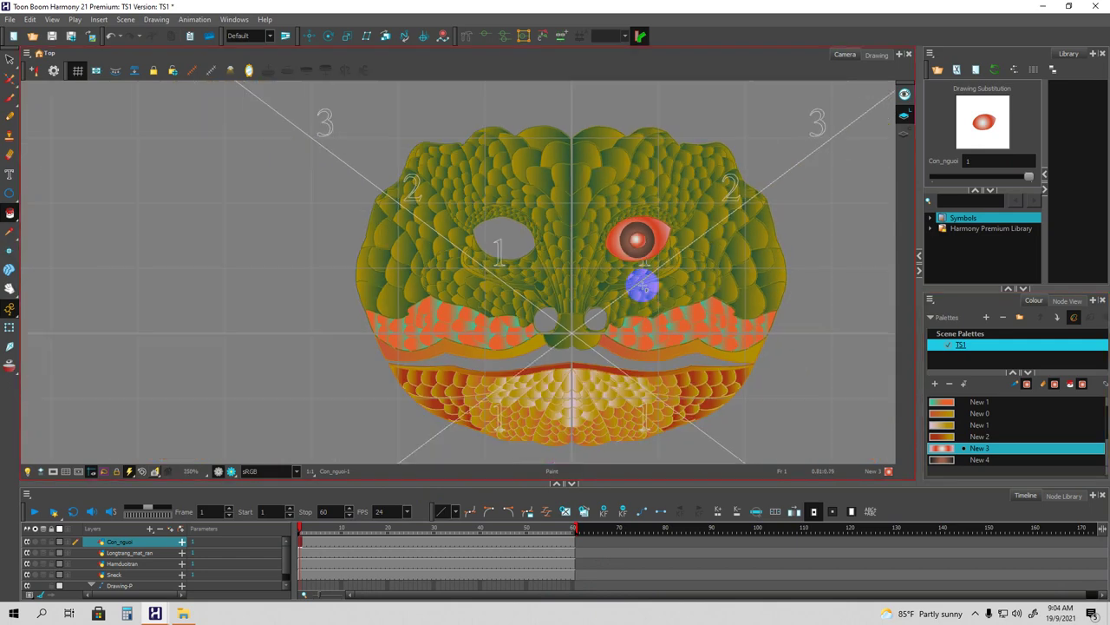
Nudge the small red and white pupil circle slightly downward within the brown iris using the Select tool.
scroll(649, 288, "up", 4)
left_click(10, 59)
left_click(609, 146)
mouse_move(637, 172)
left_mouse_down()
mouse_move(618, 154)
mouse_move(639, 179)
left_mouse_up()
scroll(659, 215, "down", 3)
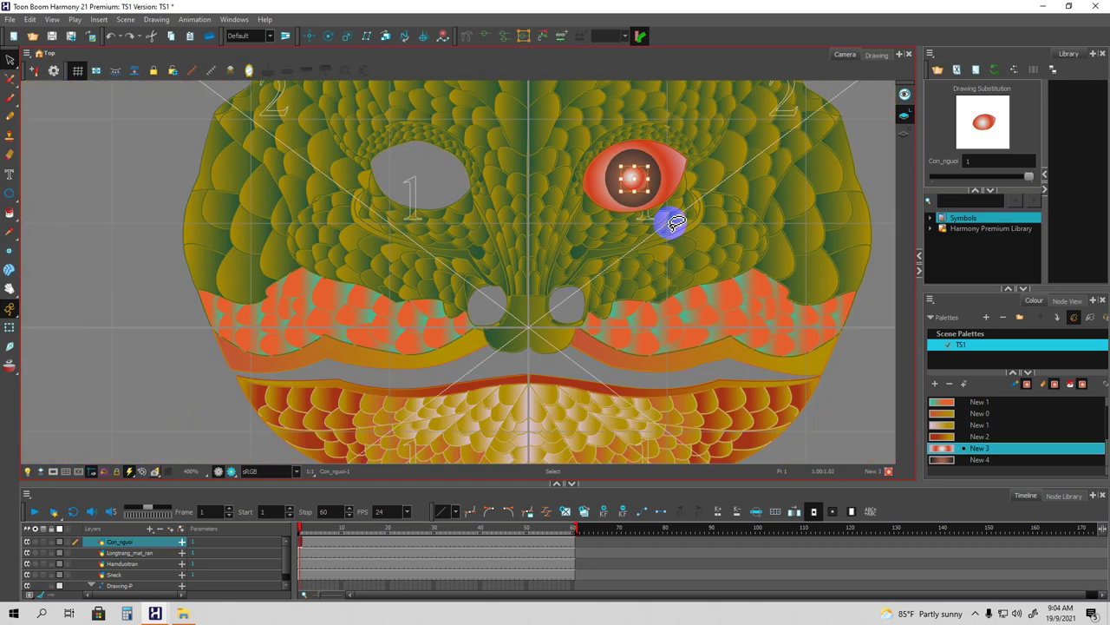
left_click(833, 201)
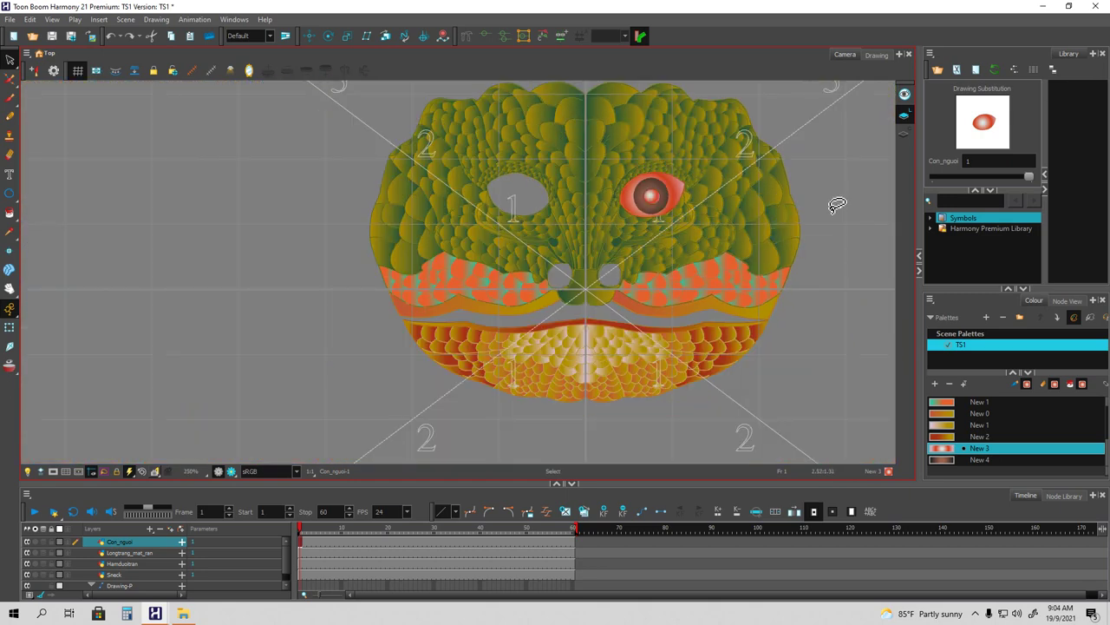
scroll(837, 205, "up", 2)
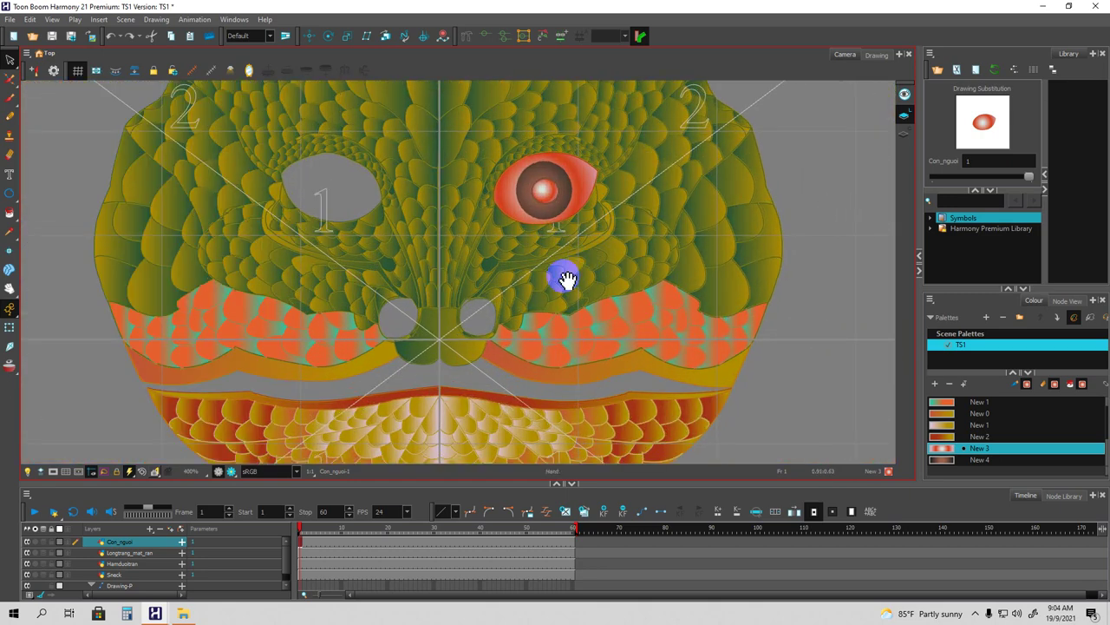
left_click_drag(526, 276, 534, 267)
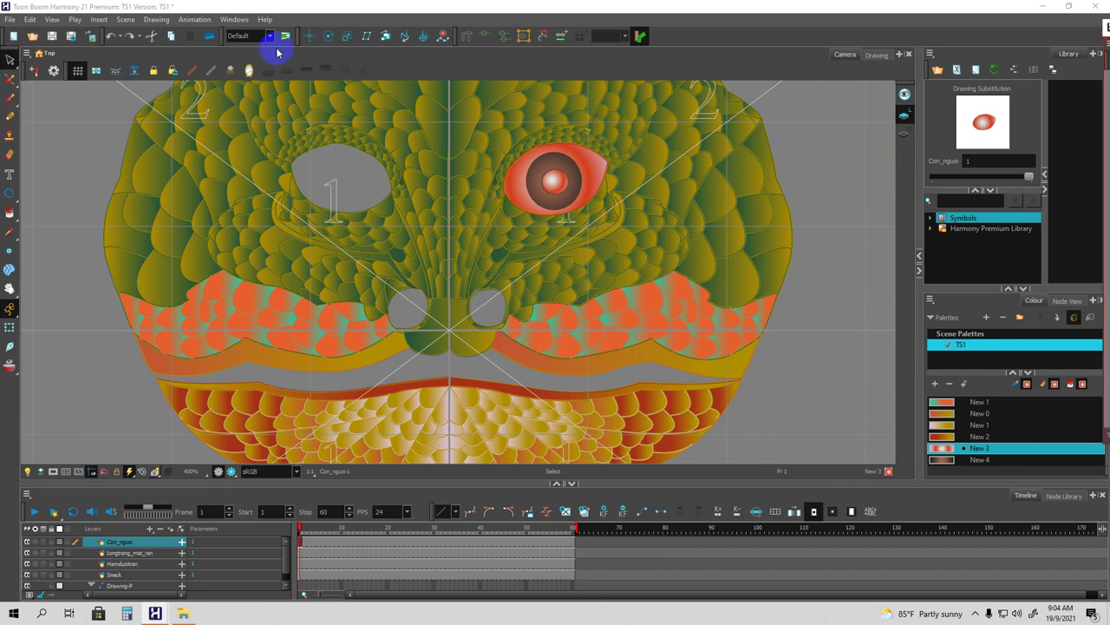
Open the Node View in a separate floating window and reposition it over the camera view.
left_click(235, 19)
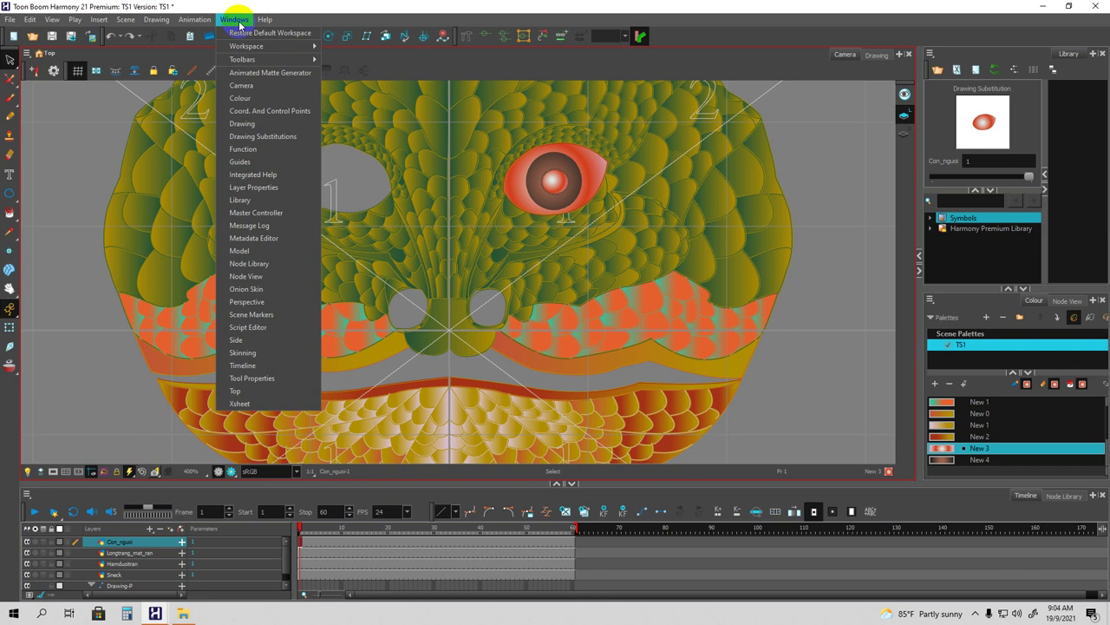
left_click(837, 204)
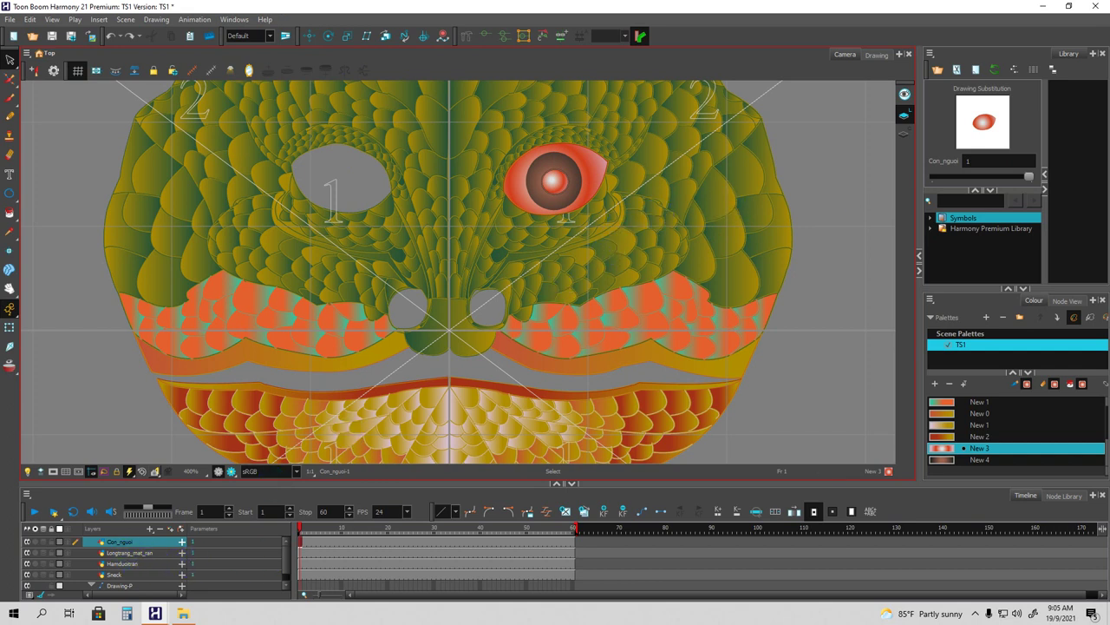
left_click(234, 19)
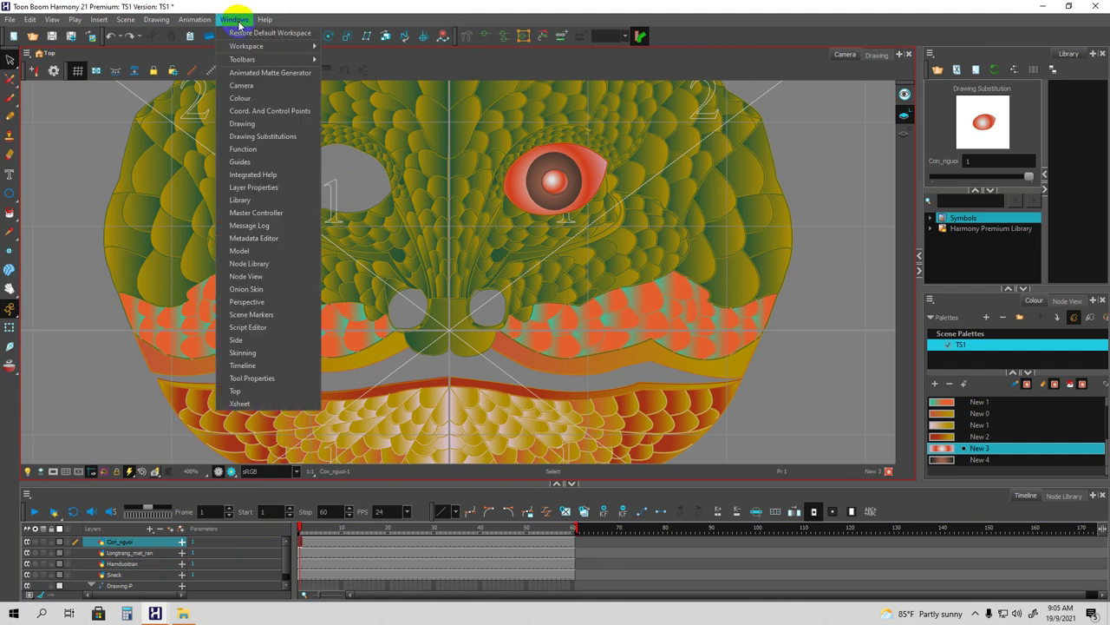
left_click(252, 276)
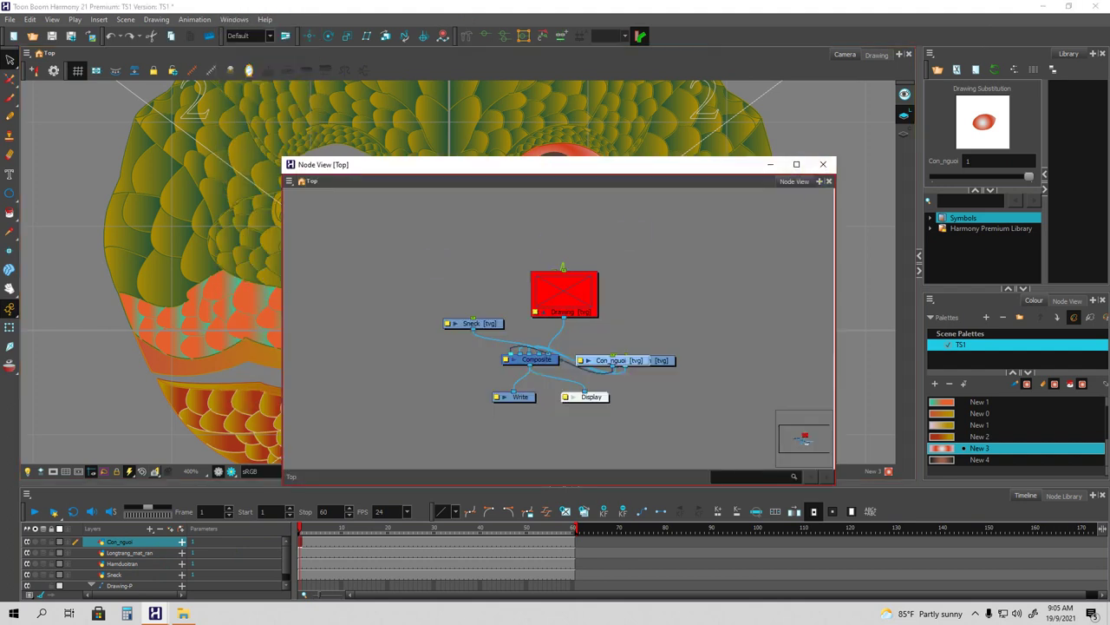
left_click_drag(590, 164, 746, 102)
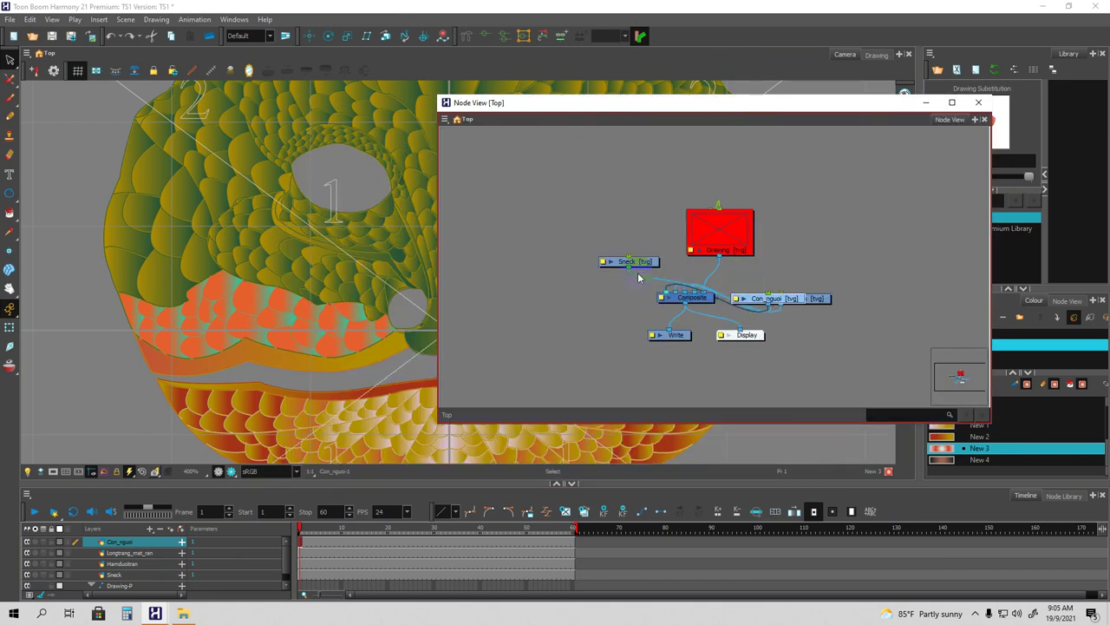
left_click(978, 103)
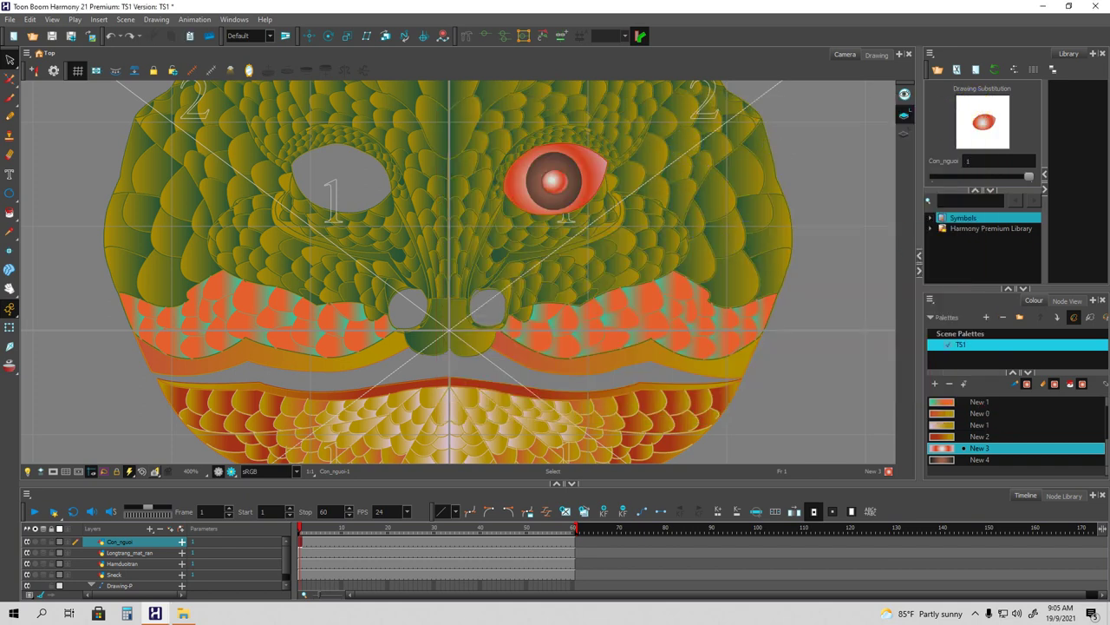
left_click(234, 19)
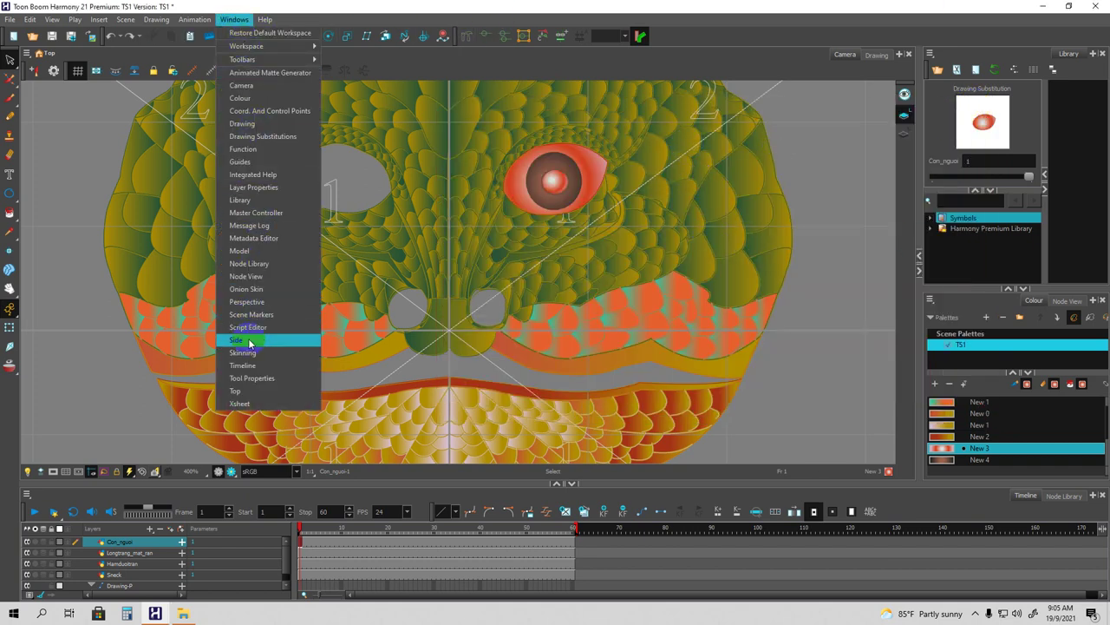
left_click(247, 276)
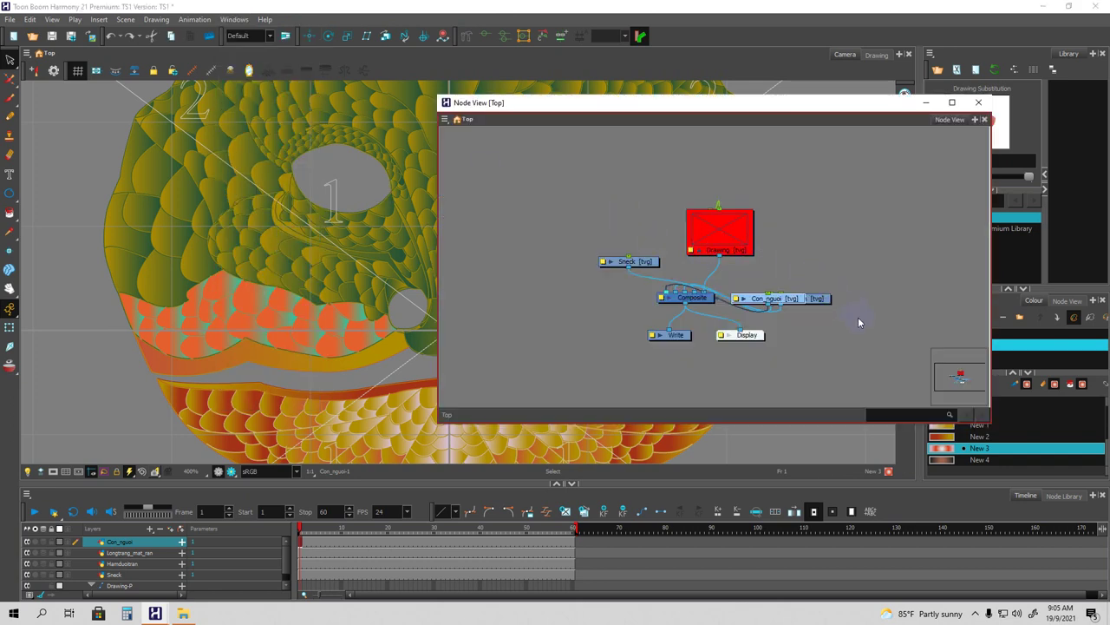
Separate the Drawing node from the Drawing-P peg hidden behind it so both nodes stand apart.
mouse_move(731, 235)
left_mouse_down()
mouse_move(840, 252)
mouse_move(837, 241)
left_mouse_up()
left_click_drag(718, 216, 689, 191)
left_click(825, 247)
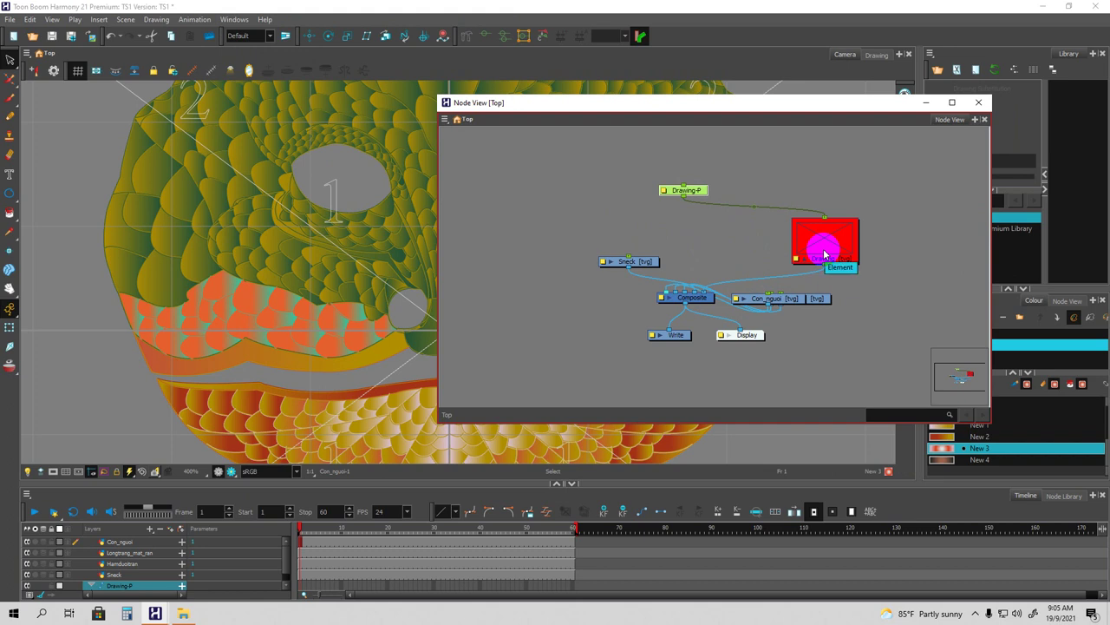
Spread the Sneck, Con_nguoi and Longtrang_mat_ran nodes apart above the Composite and place the Drawing-P peg directly above the Drawing node.
left_click_drag(648, 264, 617, 242)
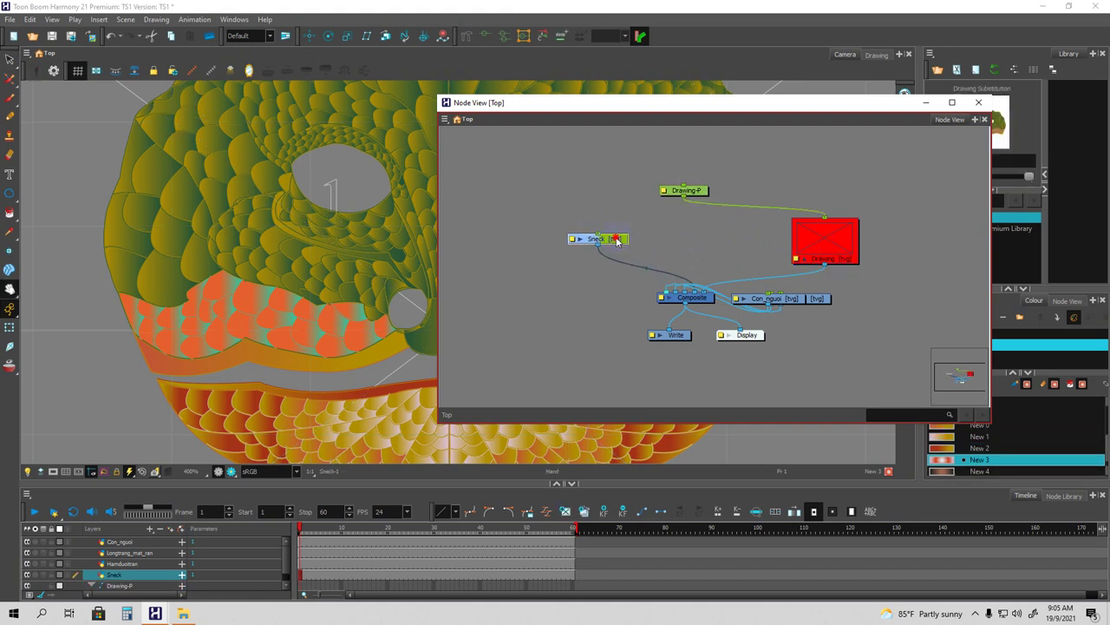
left_click_drag(784, 299, 617, 188)
left_click_drag(781, 301, 667, 161)
scroll(785, 182, "up", 3)
left_click_drag(617, 204, 889, 206)
scroll(666, 262, "down", 2)
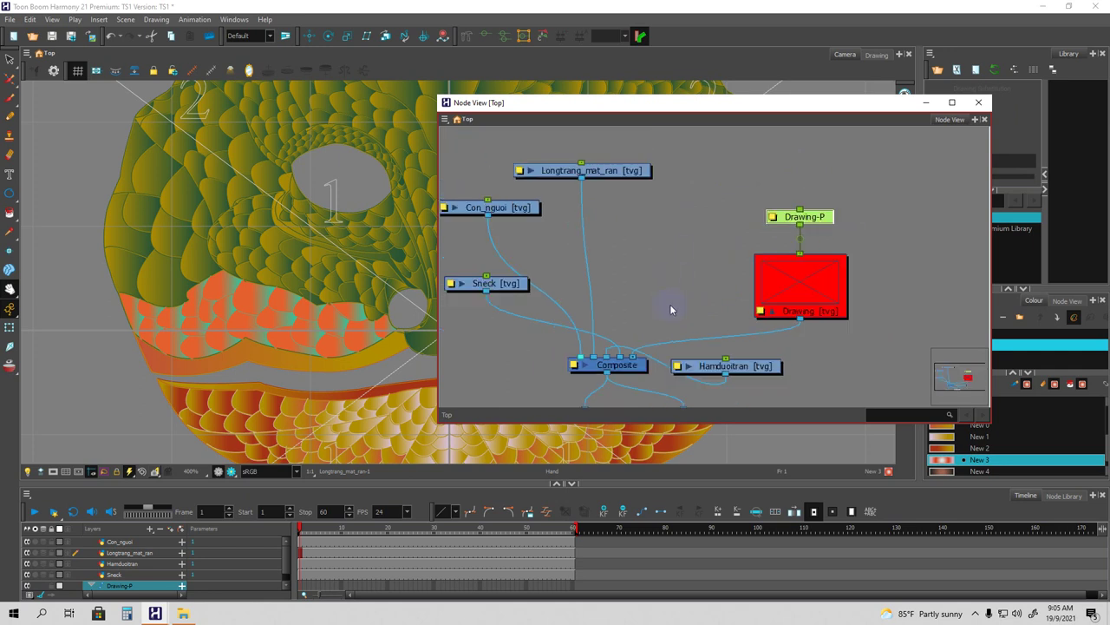
Arrange the Hamduoitran, Sneck and Con_nguoi nodes above the Composite and space the Write and Display nodes evenly below it.
left_click_drag(707, 367, 648, 245)
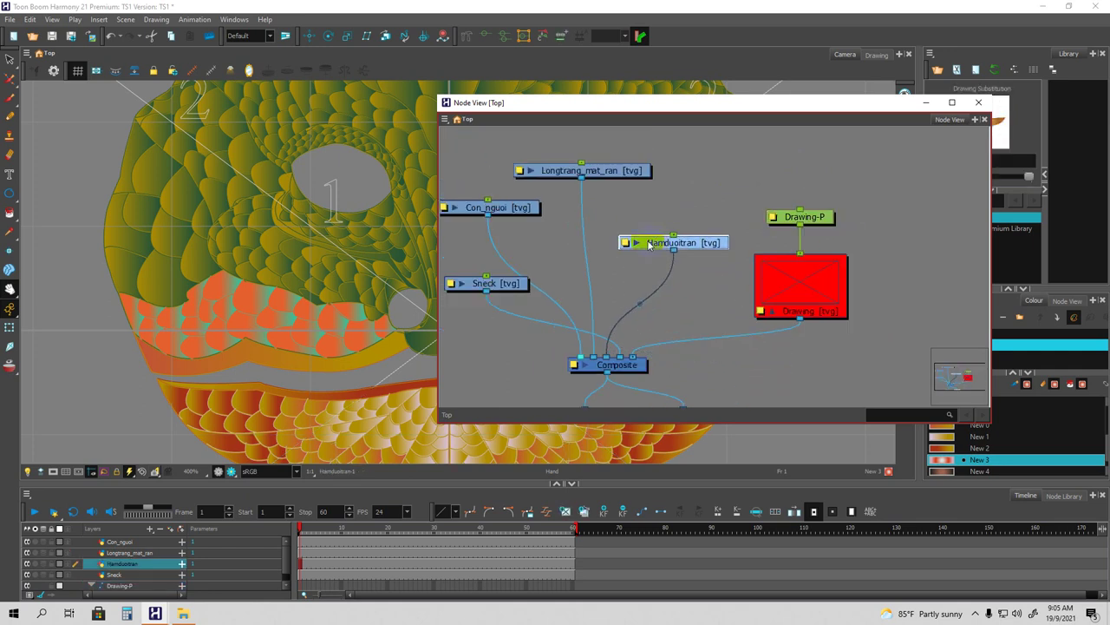
left_click(602, 274)
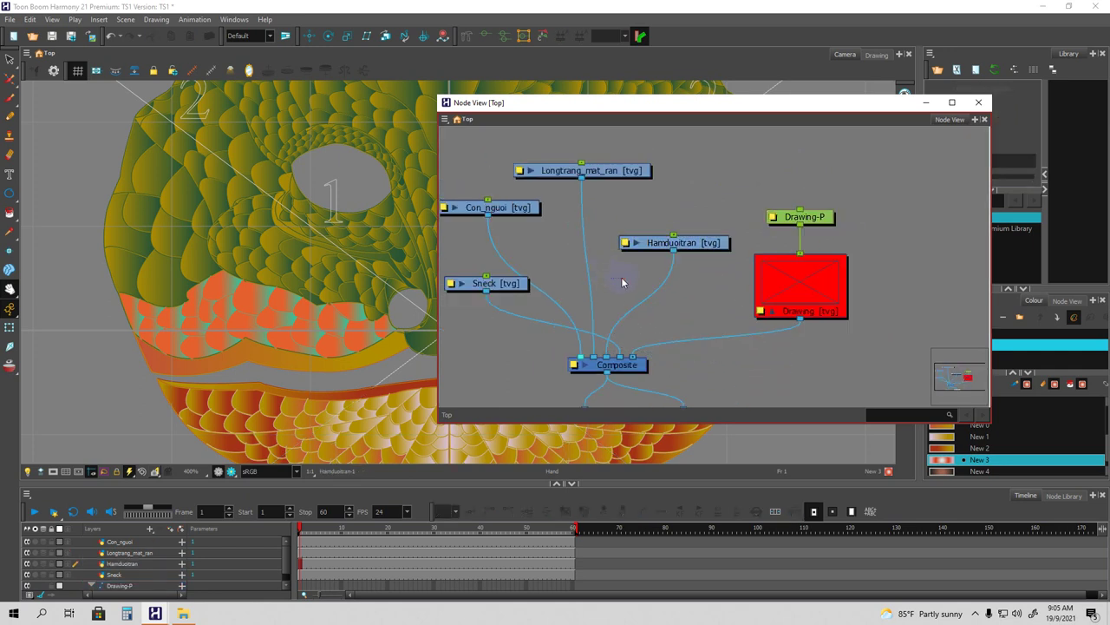
left_click_drag(616, 281, 698, 267)
mouse_move(579, 272)
left_mouse_down()
mouse_move(570, 271)
mouse_move(612, 271)
mouse_move(729, 232)
mouse_move(712, 208)
mouse_move(772, 216)
mouse_move(792, 179)
left_mouse_up()
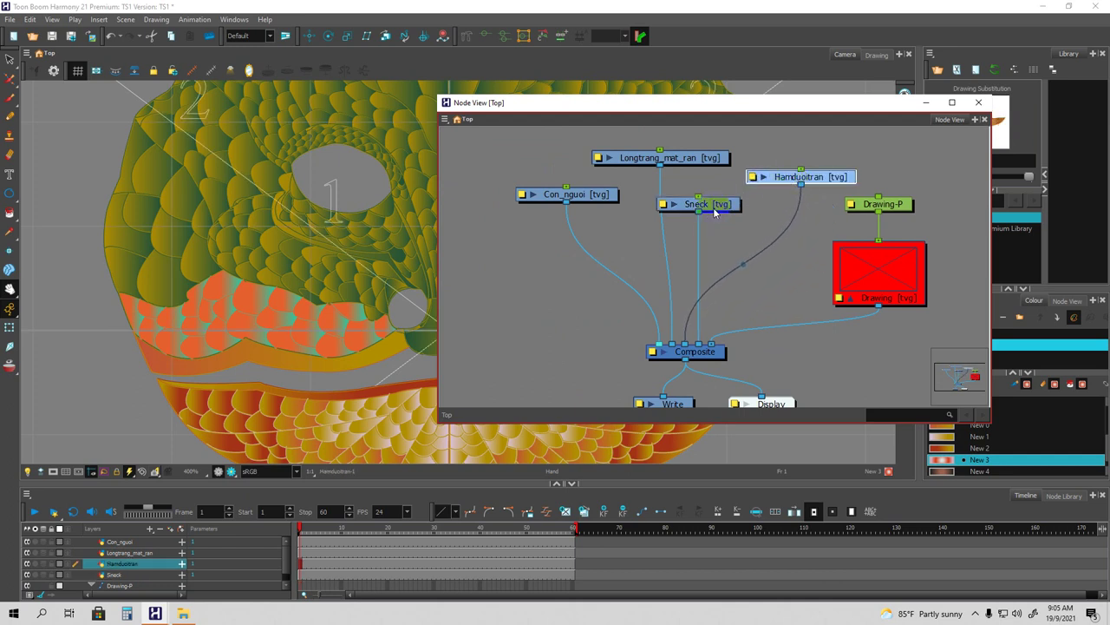
left_click_drag(716, 206, 753, 206)
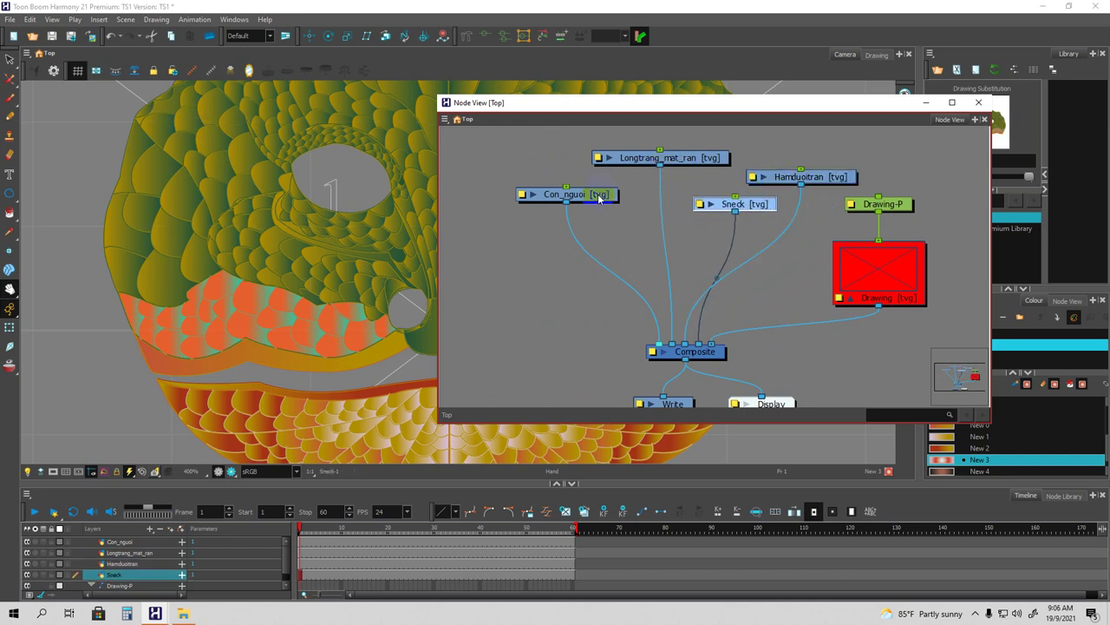
left_click_drag(599, 197, 590, 198)
scroll(738, 281, "down", 2)
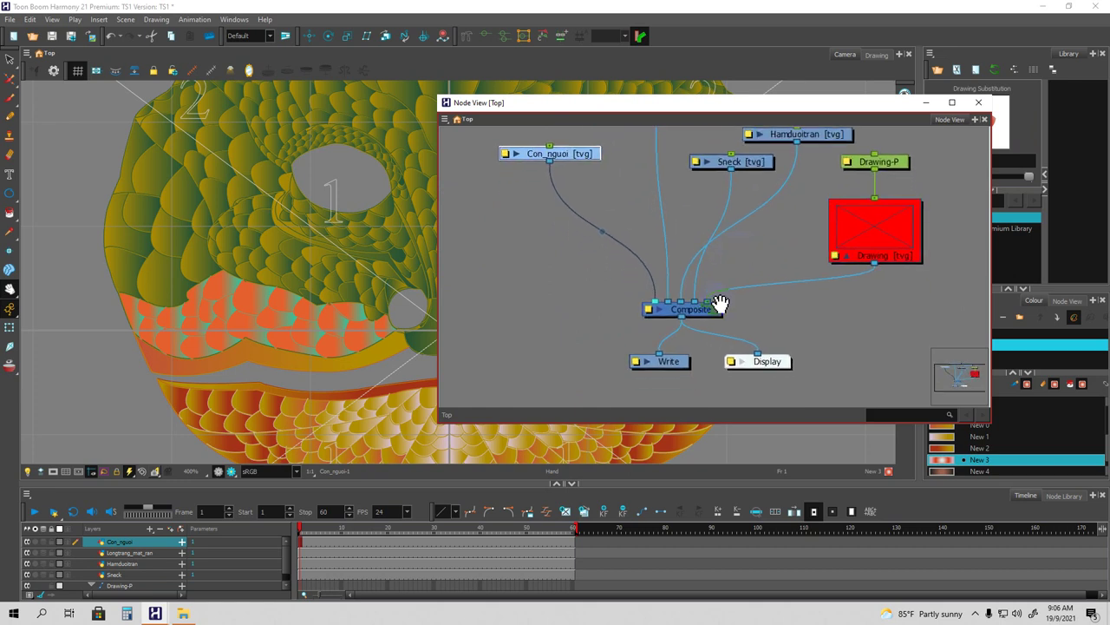
left_click_drag(677, 365, 647, 365)
left_click_drag(748, 369, 732, 369)
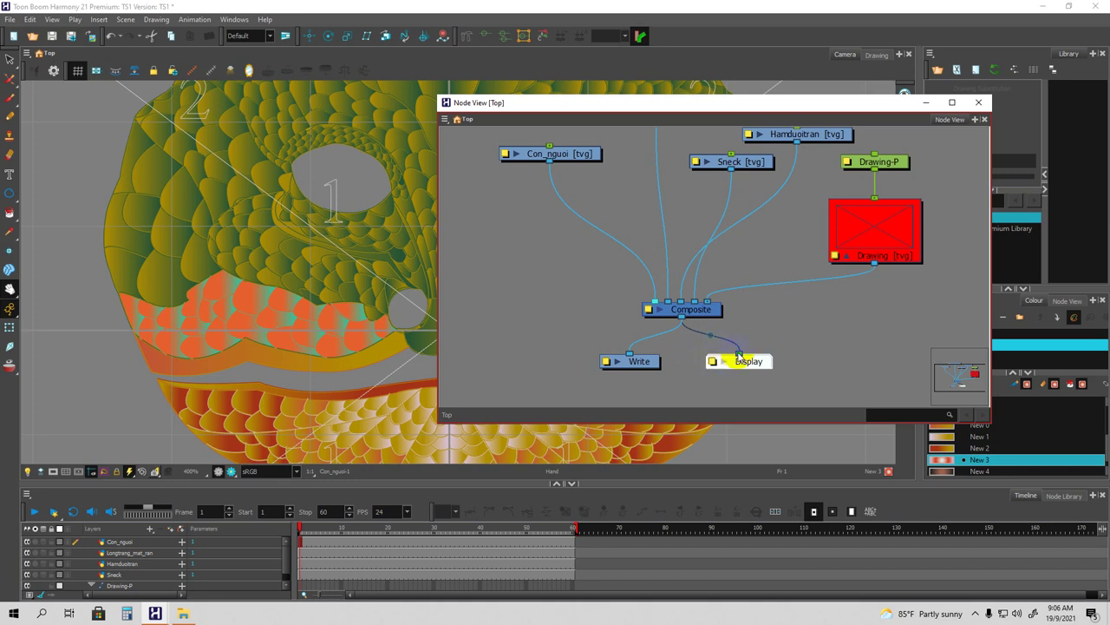
Disconnect the Display node from the Composite and reconnect the Composite's output to it.
left_click_drag(738, 348, 745, 343)
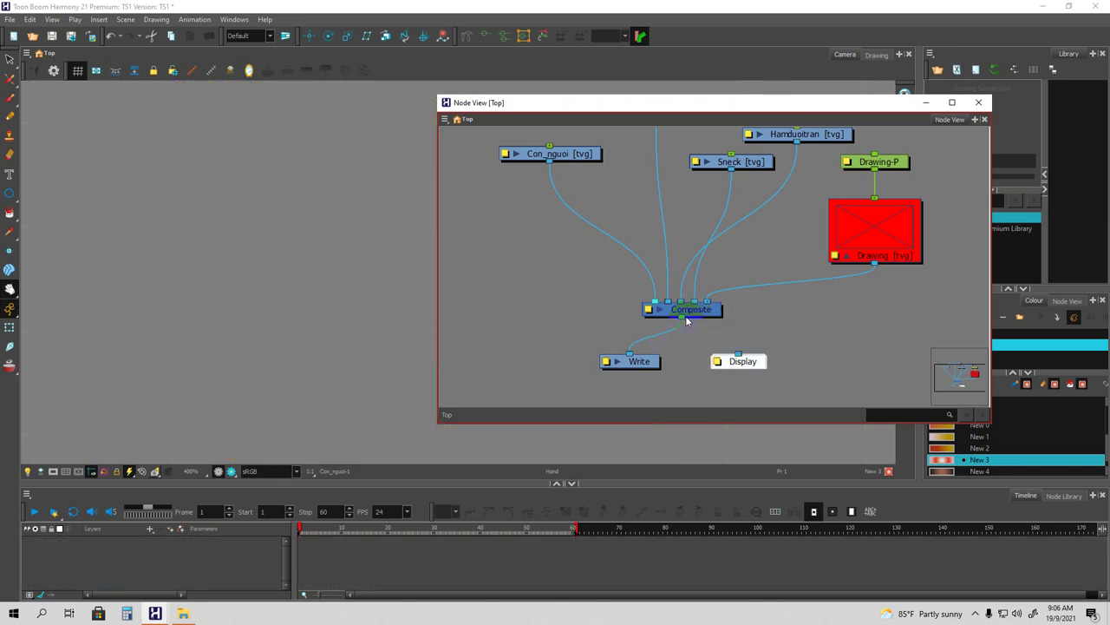
left_click_drag(692, 319, 738, 356)
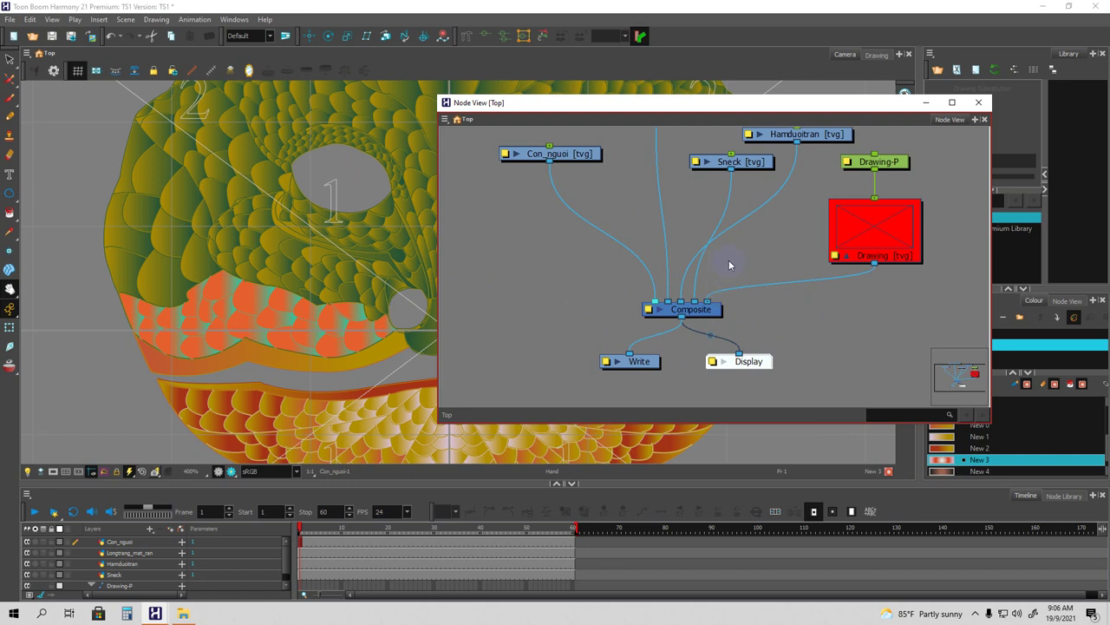
scroll(730, 264, "down", 2)
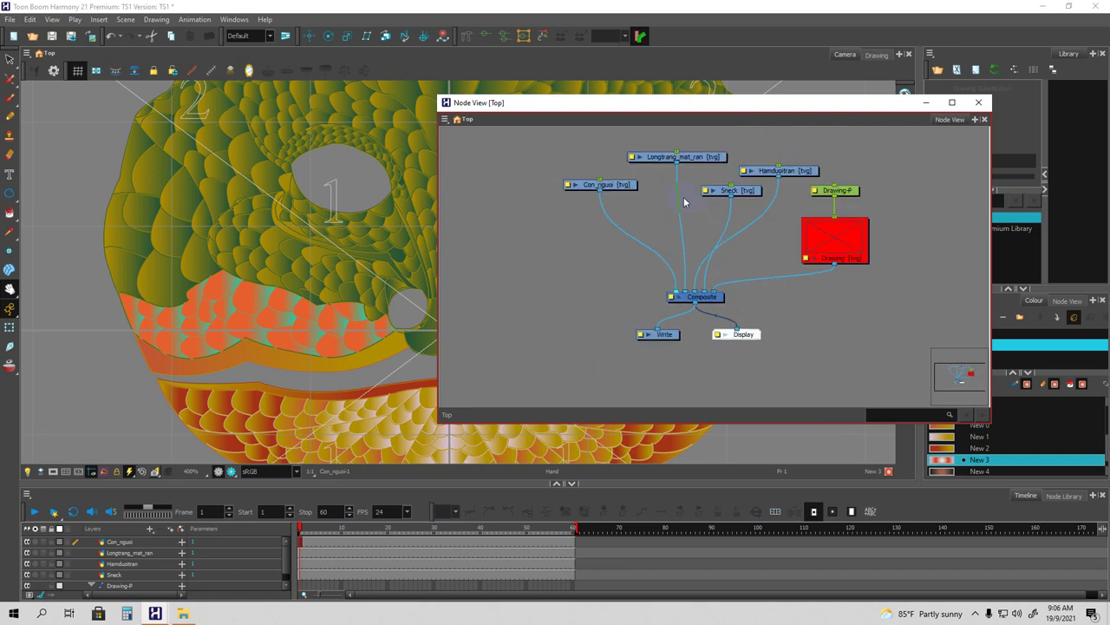
scroll(684, 197, "up", 1)
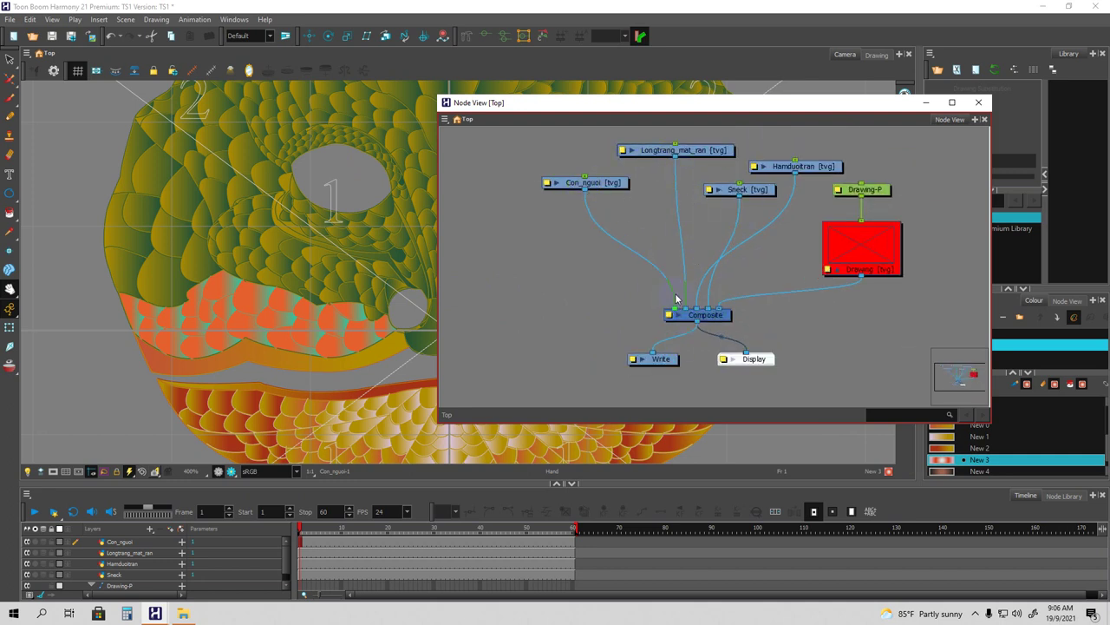
Line up the Con_nguoi, Longtrang_mat_ran and Sneck nodes side by side in one row above the Composite.
left_click_drag(701, 316, 701, 316)
mouse_move(736, 190)
left_mouse_down()
mouse_move(701, 191)
mouse_move(718, 190)
left_mouse_up()
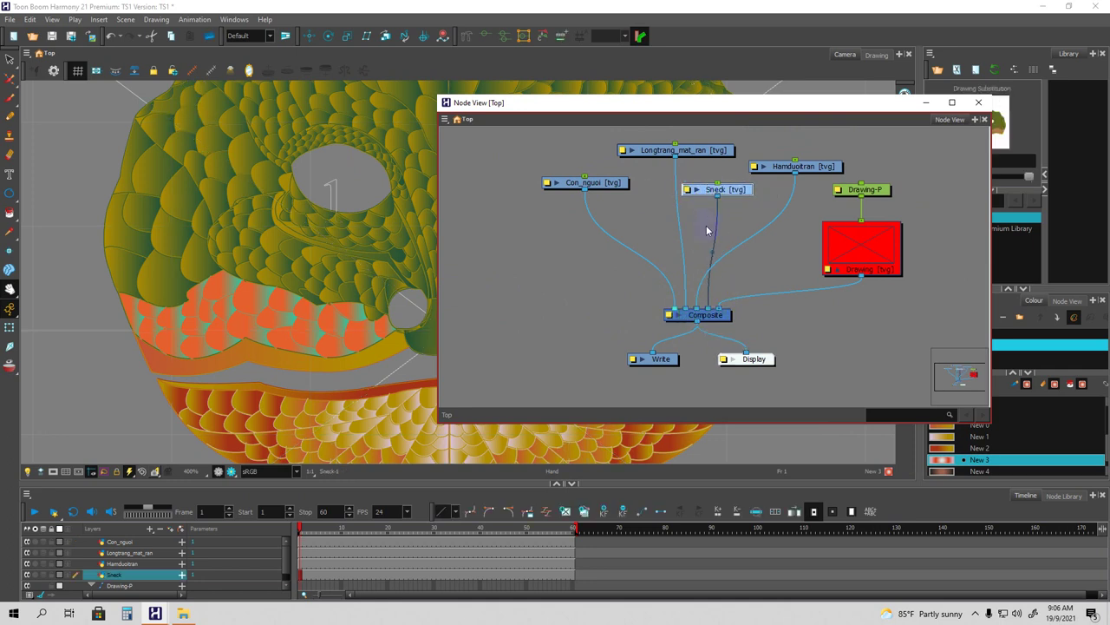
left_click(715, 191)
right_click(729, 188)
left_click(719, 189)
left_click(691, 151)
left_click_drag(691, 151, 681, 153)
left_click_drag(612, 184, 566, 213)
left_click_drag(646, 152, 636, 212)
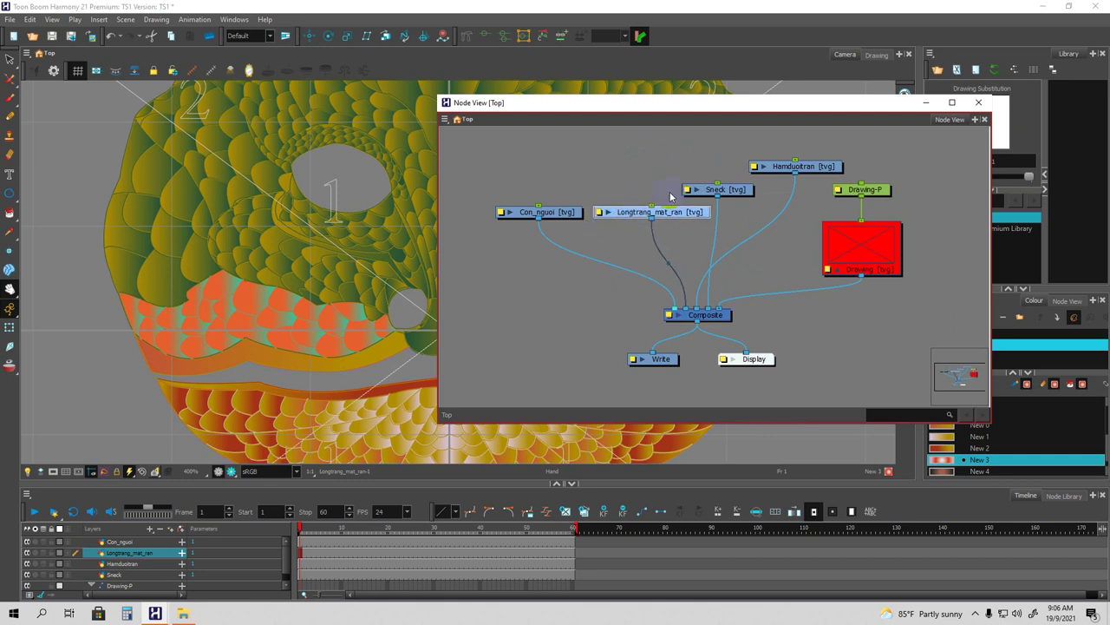
left_click_drag(539, 215, 529, 215)
left_click_drag(729, 189, 767, 212)
Place the Hamduoitran node at the end of the row beside Sneck and move the Drawing node with its Drawing-P peg lower.
mouse_move(789, 168)
left_mouse_down()
mouse_move(825, 216)
mouse_move(899, 216)
mouse_move(925, 243)
mouse_move(905, 317)
left_mouse_up()
left_click_drag(927, 238, 920, 258)
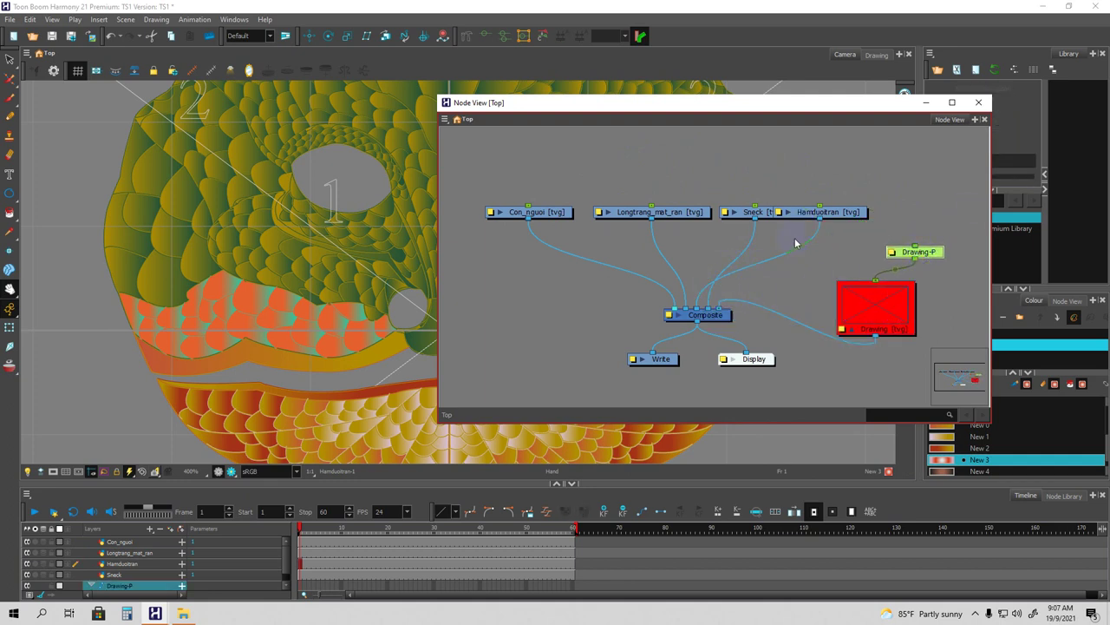
left_click(843, 314)
left_click(824, 274)
left_click(885, 295)
left_click(850, 287)
left_click_drag(831, 213, 859, 213)
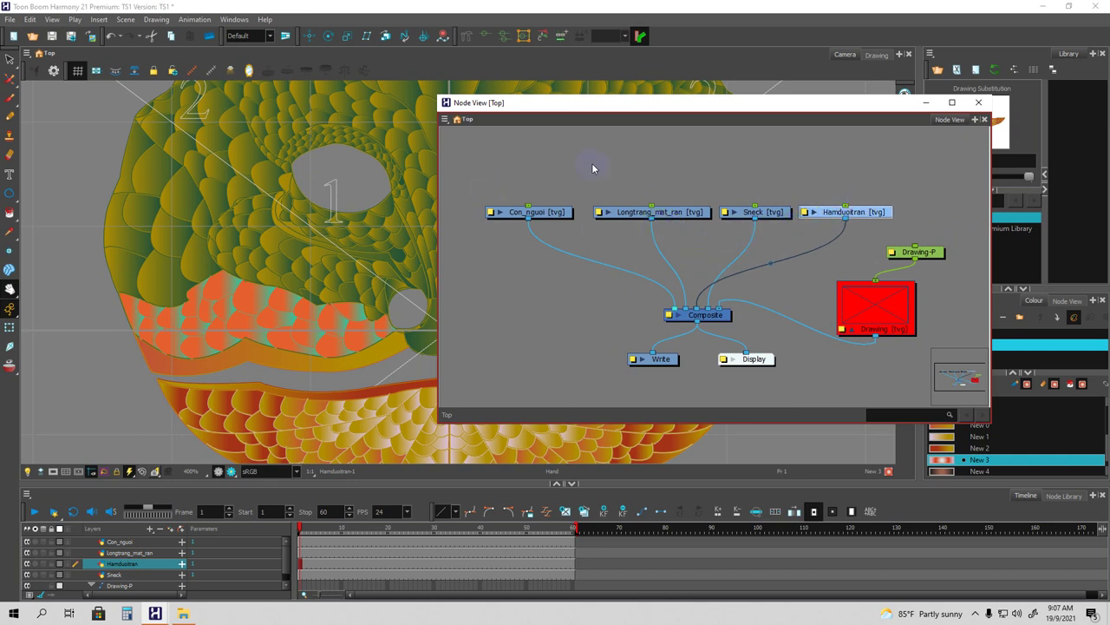
Make the floating Node View window taller and shift it slightly upward.
left_click(586, 208)
left_click(406, 222)
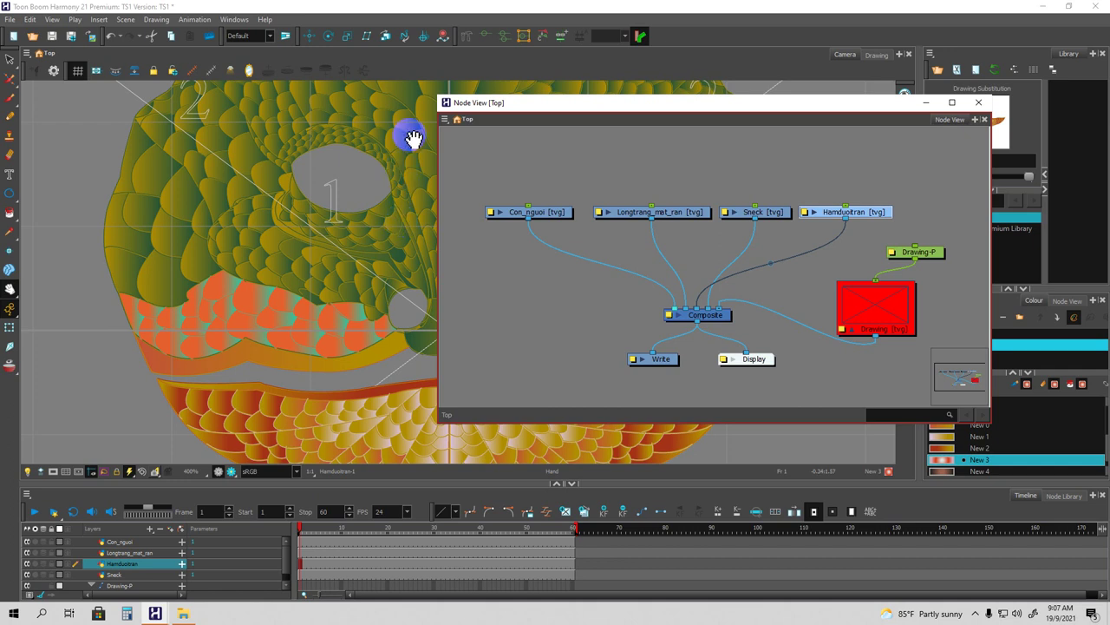
left_click_drag(519, 107, 509, 133)
left_click_drag(632, 124, 632, 78)
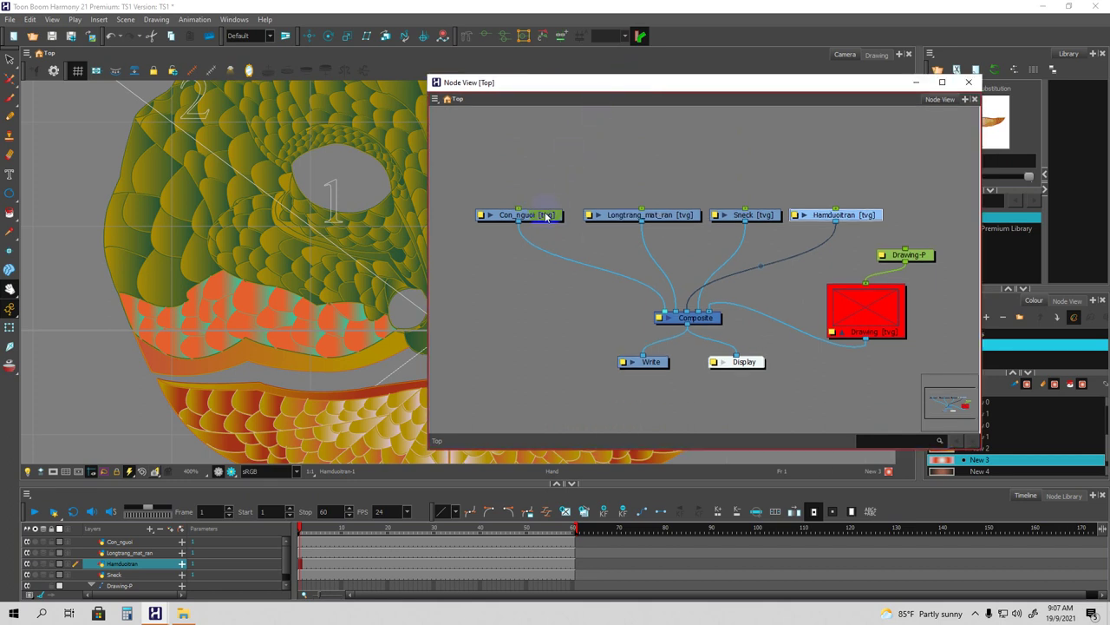
Add a parent peg to the Con_nguoi node and position the peg just above it.
left_click(545, 217)
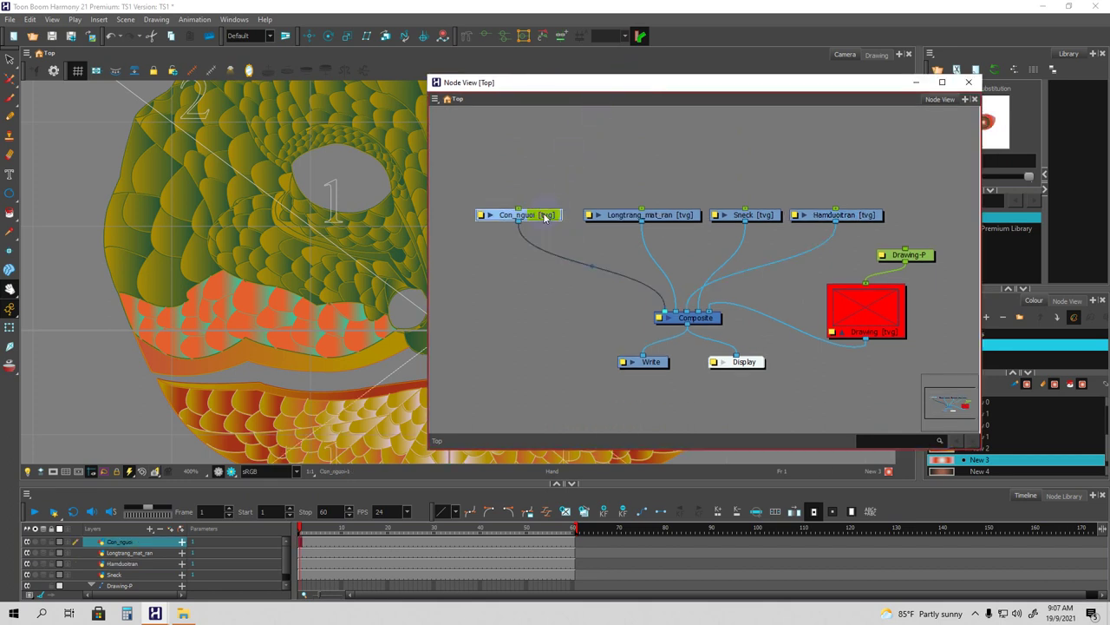
key("ctrl+s")
key("ctrl+p")
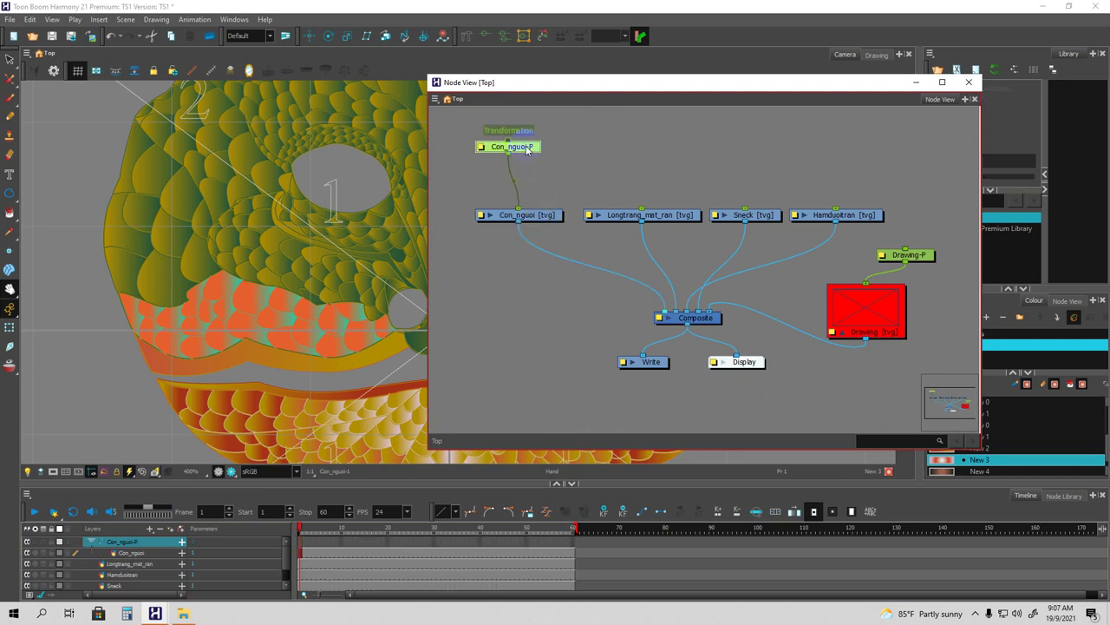
left_click_drag(531, 148, 549, 164)
Add a parent peg to the Longtrang_mat_ran node.
left_click(614, 218)
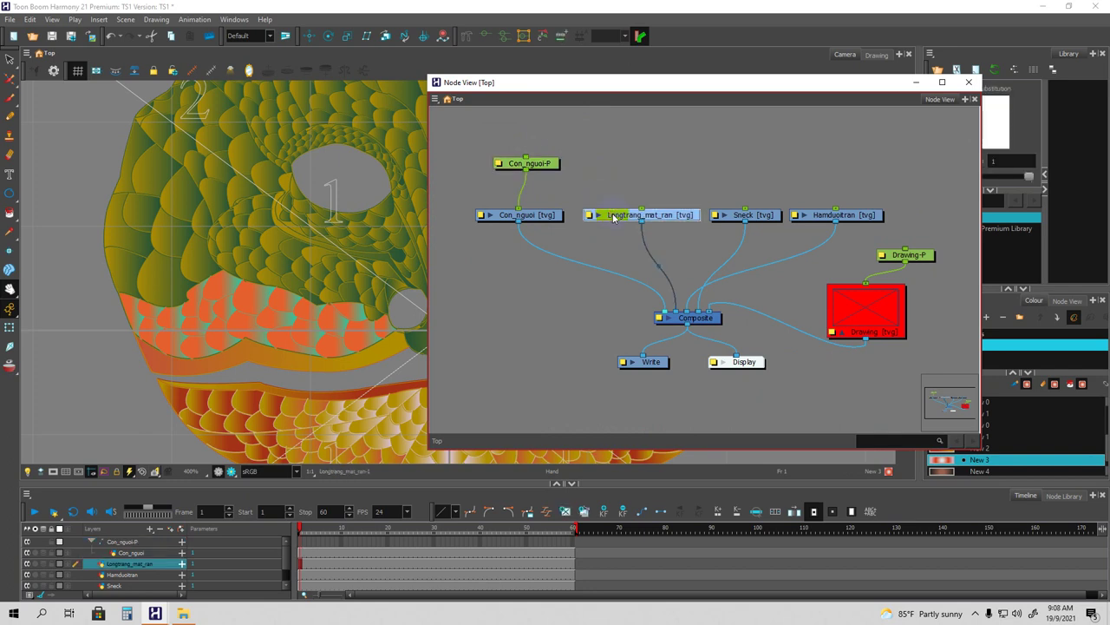
key("ctrl+p")
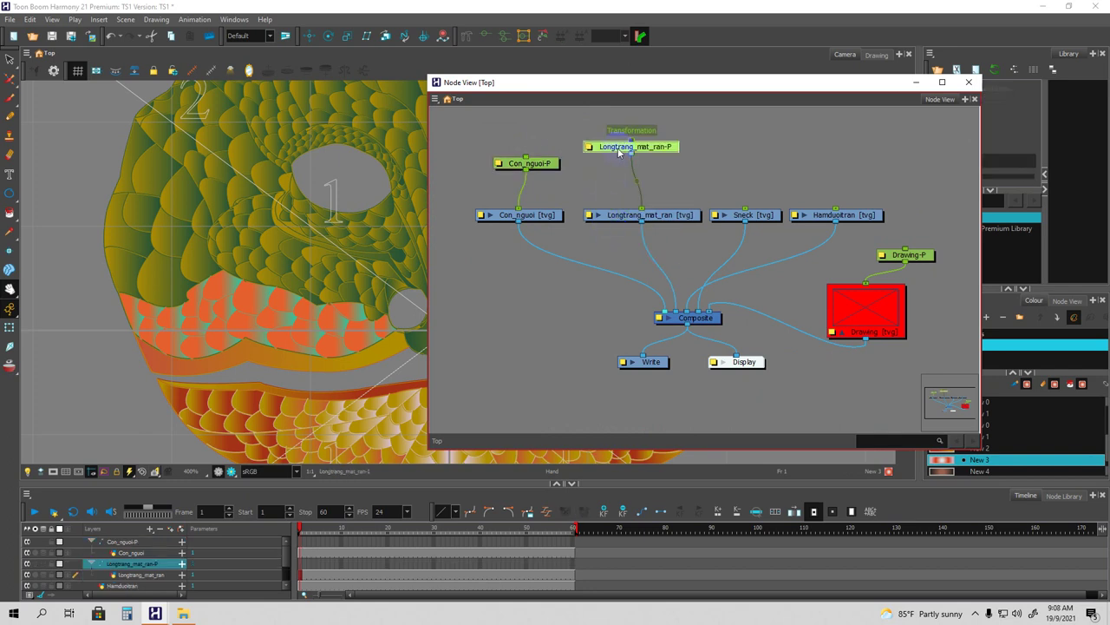
Spread out the nodes by raising the Longtrang_mat_ran-P and Con_nguoi-P pegs and shifting the Longtrang_mat_ran, Sneck and Hamduoitran drawings to the right.
left_click_drag(656, 150, 704, 131)
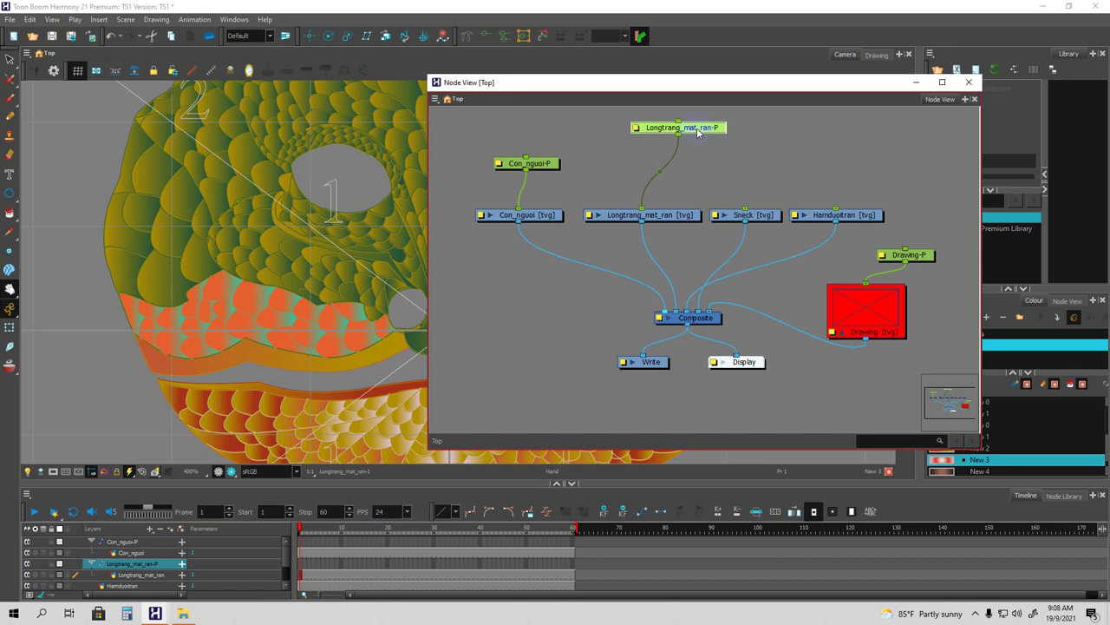
left_click_drag(551, 164, 551, 150)
left_click_drag(615, 219, 629, 209)
left_click_drag(734, 221, 749, 212)
left_click_drag(816, 217, 856, 217)
left_click_drag(786, 208, 825, 192)
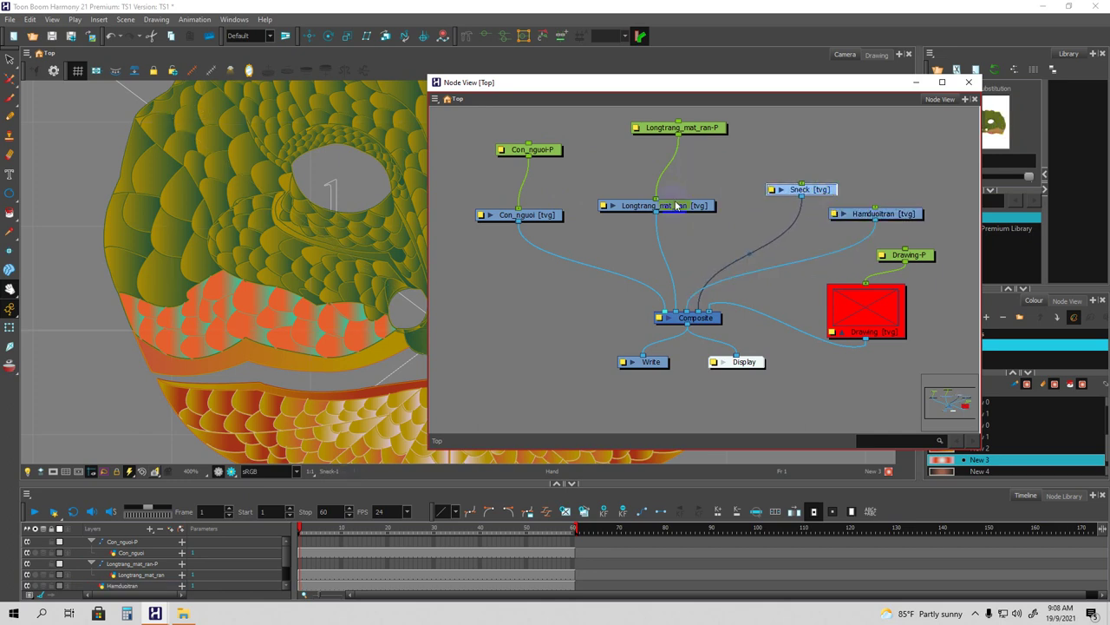
left_click_drag(679, 208, 693, 205)
Adjust the two pegs' positions and connect the Con_nguoi-P peg beneath the Longtrang_mat_ran-P peg.
left_click_drag(694, 128, 702, 135)
left_click_drag(550, 149, 548, 164)
left_click_drag(673, 137, 675, 131)
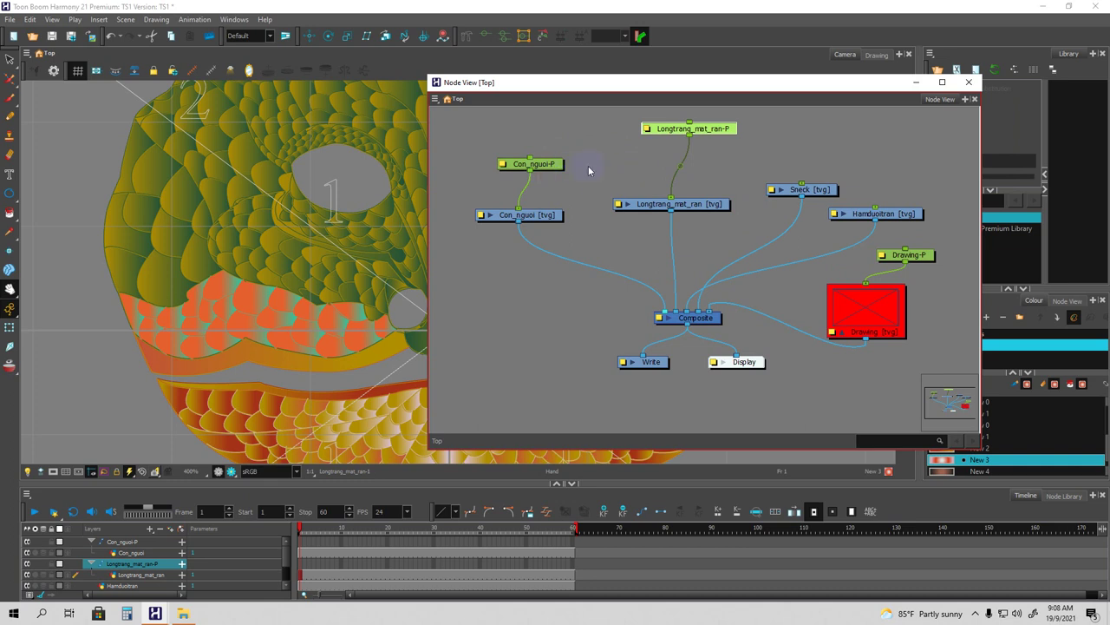
left_click_drag(546, 165, 547, 157)
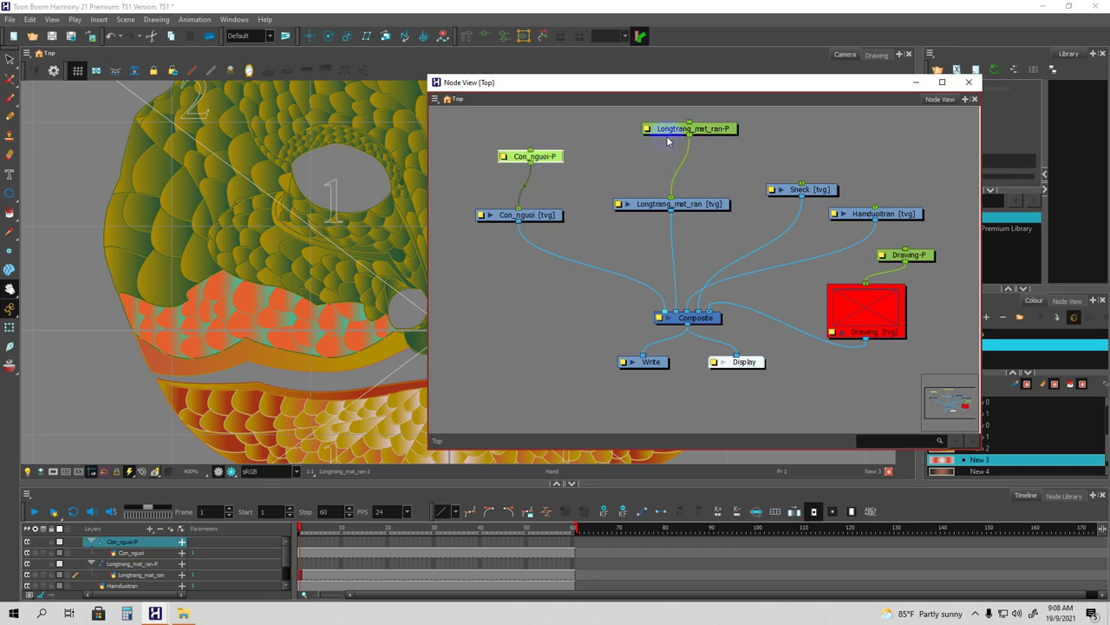
left_click_drag(688, 137, 648, 133)
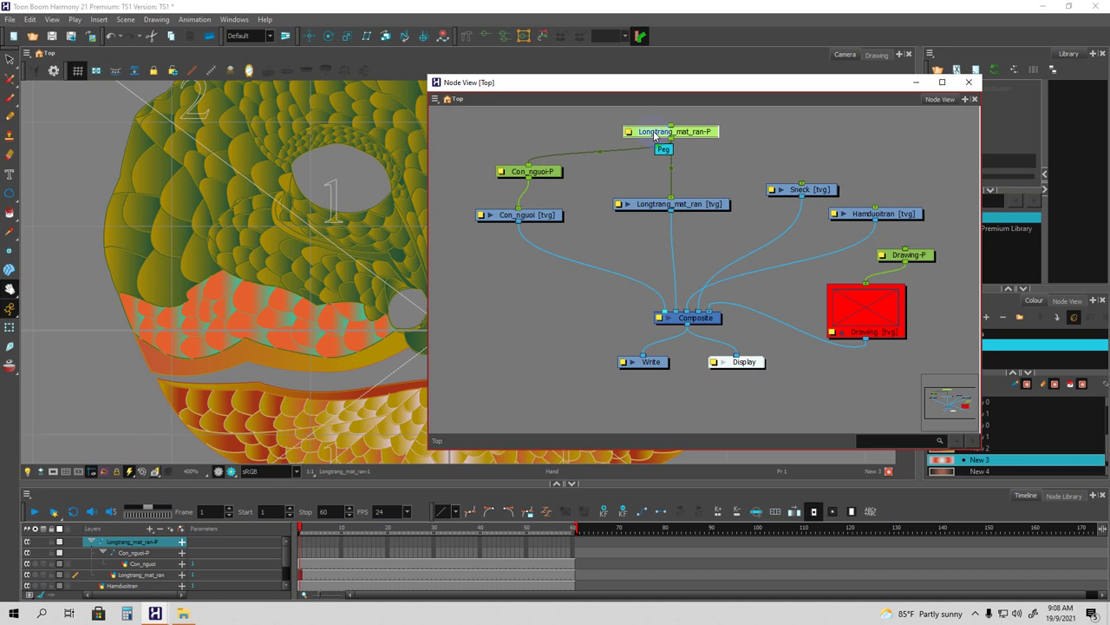
Move the floating Node View window off the drawing area to uncover the whole snake head.
left_click_drag(665, 81, 1109, 72)
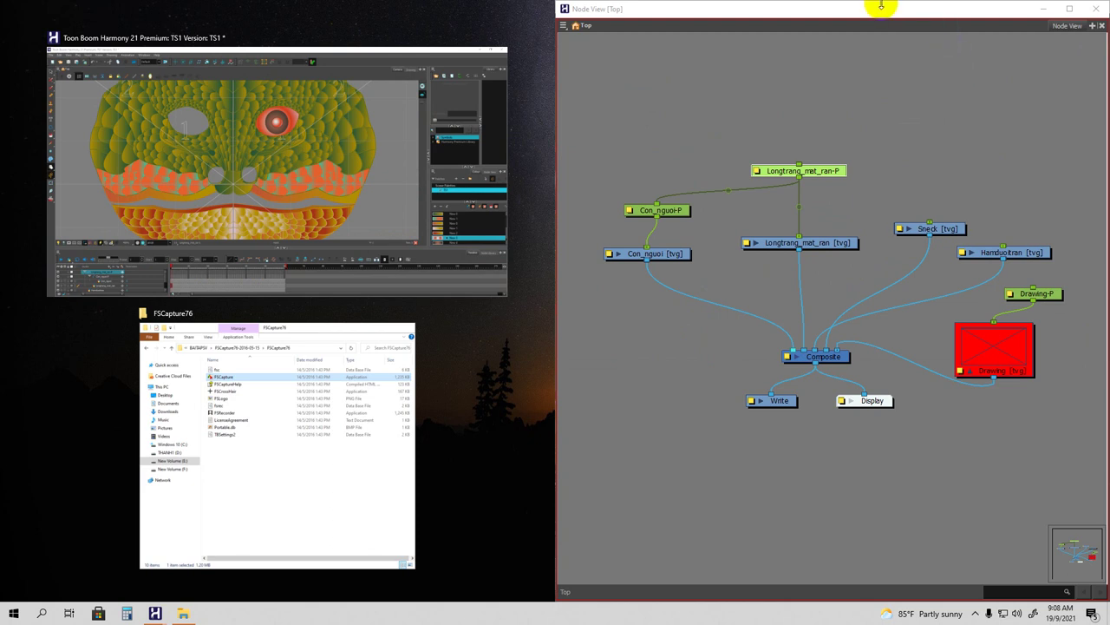
left_click(875, 15)
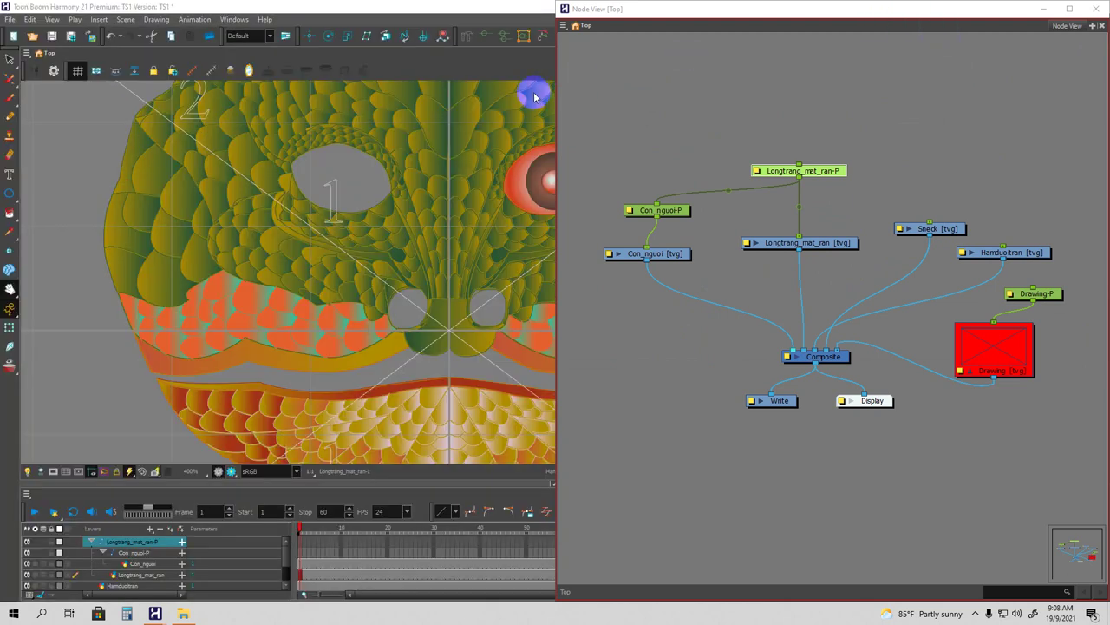
left_click_drag(550, 92, 566, 88)
left_click(669, 8)
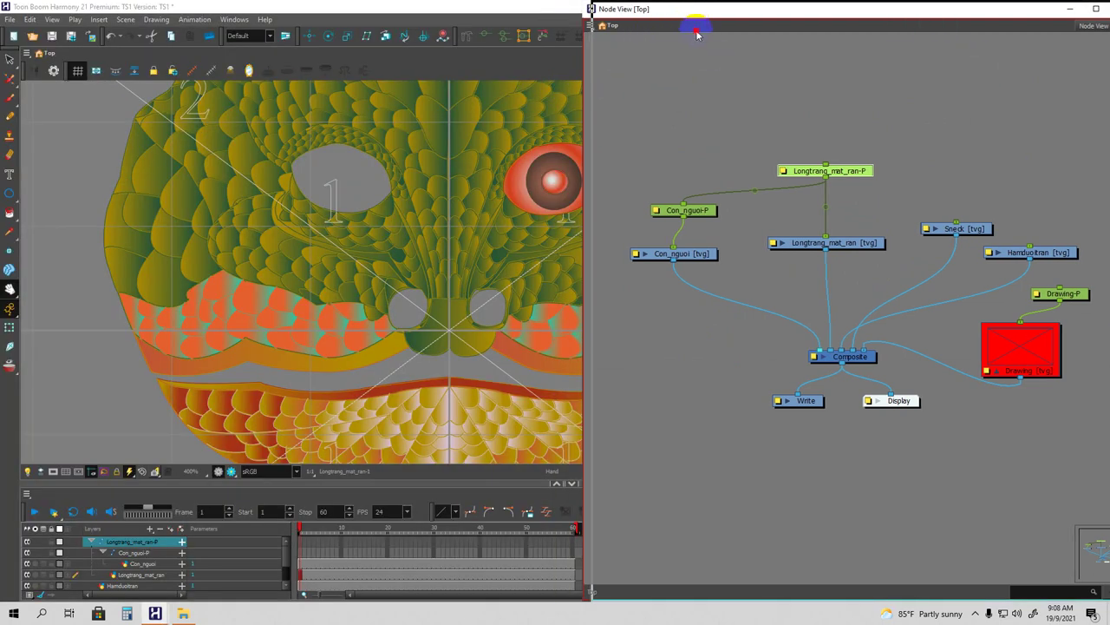
left_click(1070, 9)
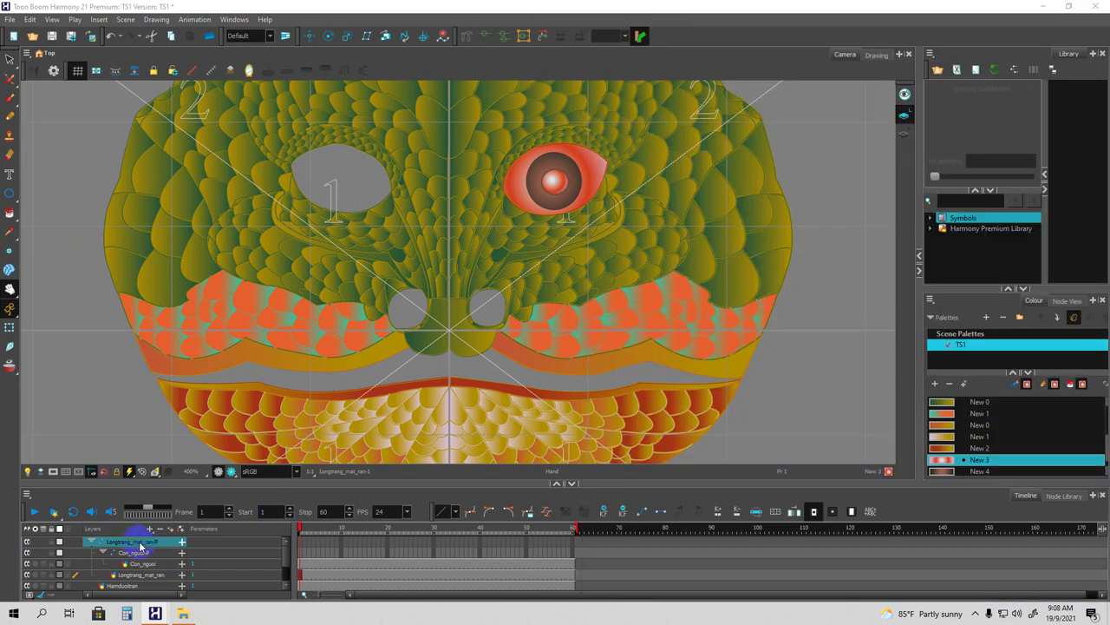
Test moving the red eye with the Transform tool while the Longtrang_mat_ran-P peg is selected.
left_click(9, 327)
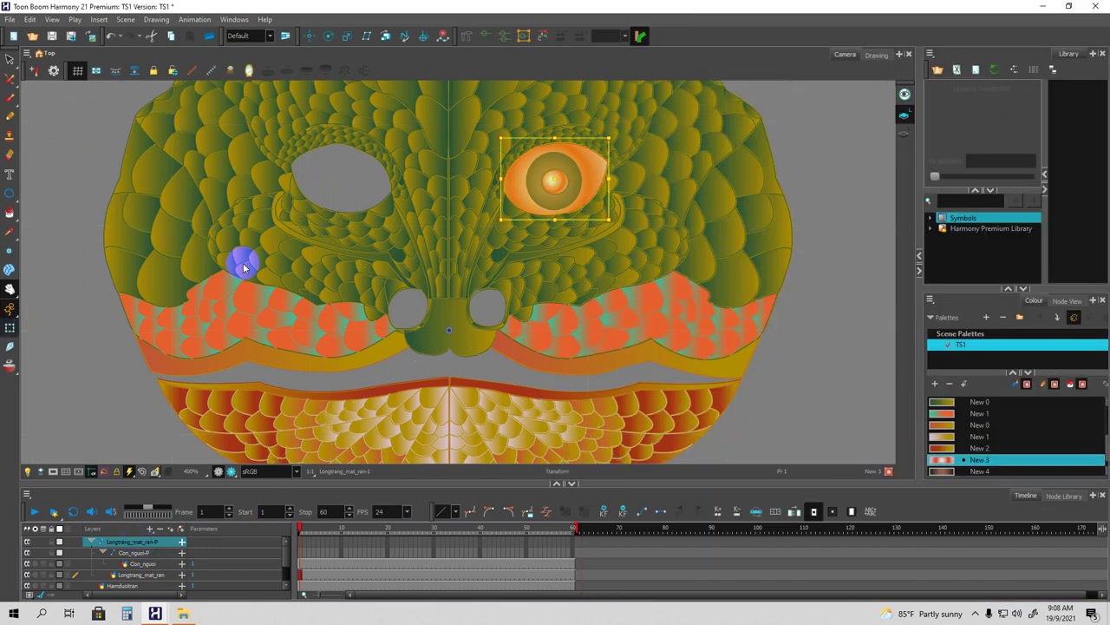
left_click(600, 174)
mouse_move(600, 173)
left_mouse_down()
mouse_move(571, 189)
mouse_move(606, 154)
left_mouse_up()
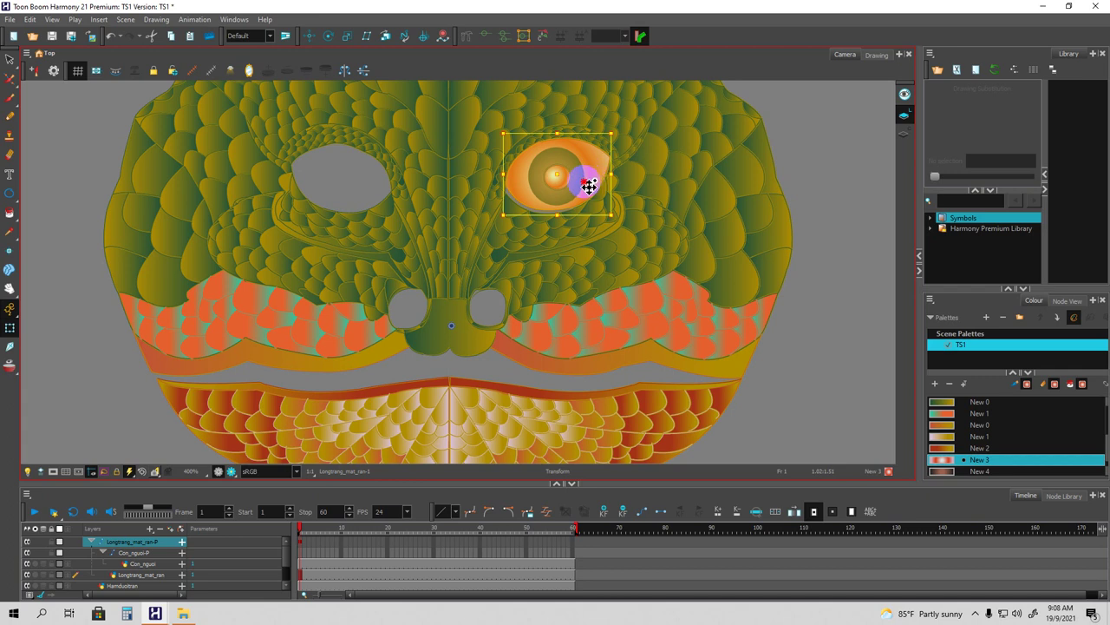
key("ctrl+z")
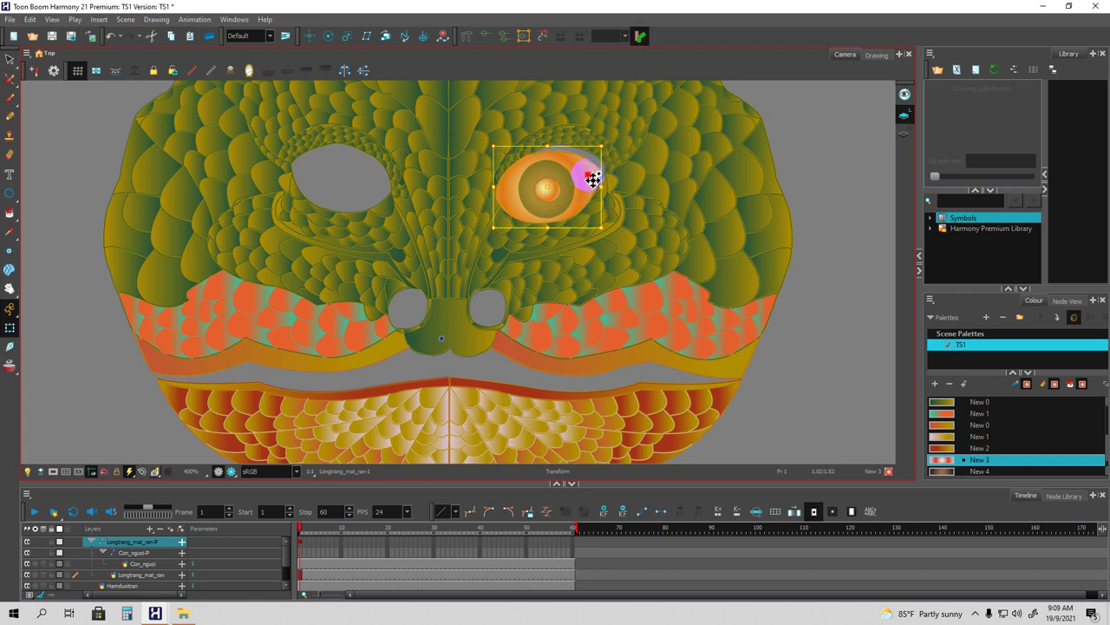
key("ctrl+shift+z")
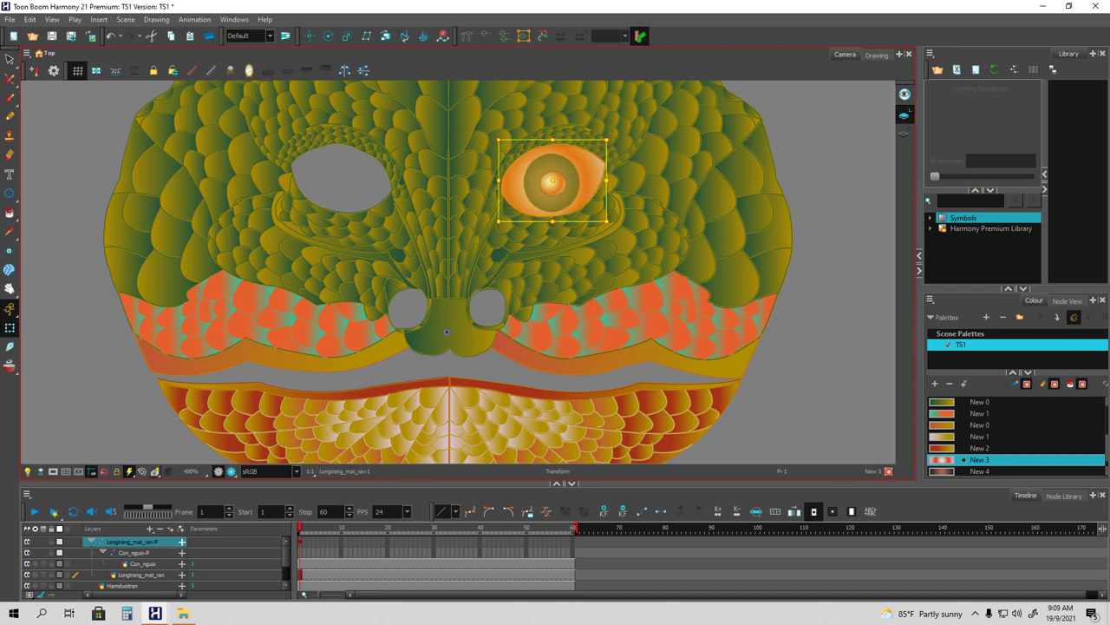
Select the eye's Con_nguoi-P peg and nudge the eye slightly with the Transform tool.
mouse_move(1109, 59)
left_mouse_down()
mouse_move(937, 62)
mouse_move(1108, 54)
mouse_move(1093, 44)
left_mouse_up()
left_click(568, 182)
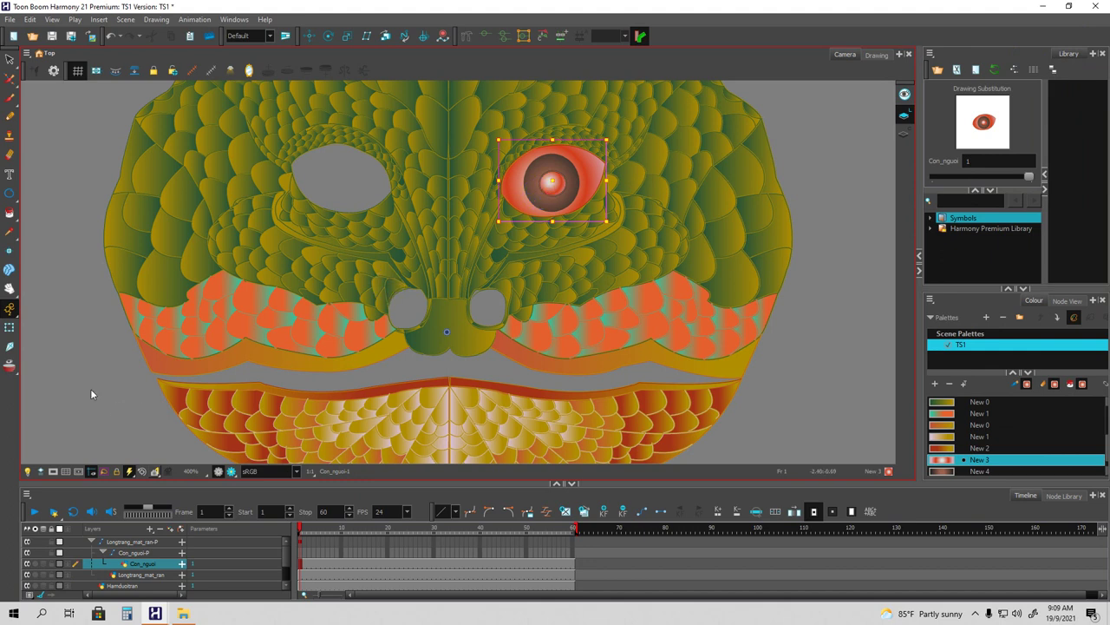
left_click(9, 329)
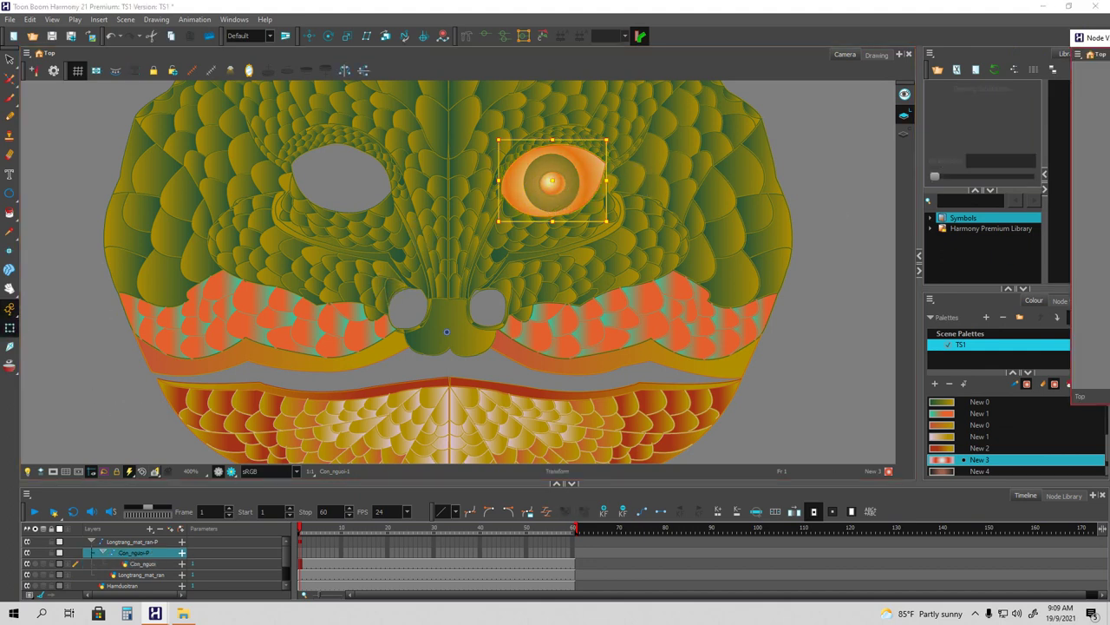
left_click(577, 182)
mouse_move(570, 185)
left_mouse_down()
mouse_move(580, 178)
mouse_move(551, 195)
mouse_move(572, 186)
left_mouse_up()
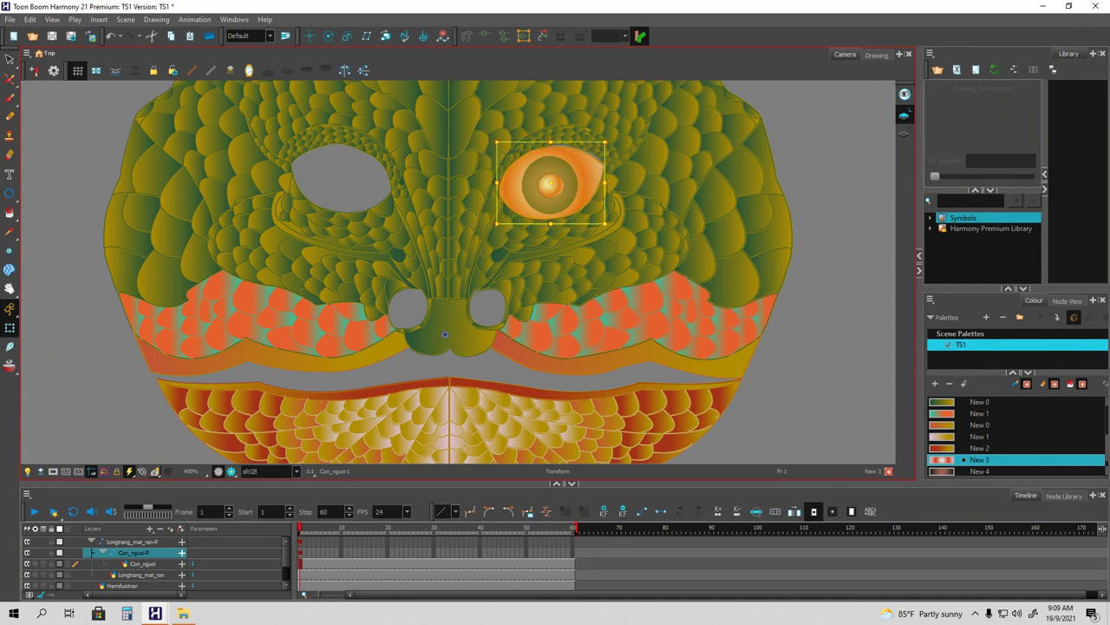
Switch the selection through the peg hierarchy back to Con_nguoi-P and test transforming the eye again.
key("b")
key("shift+b")
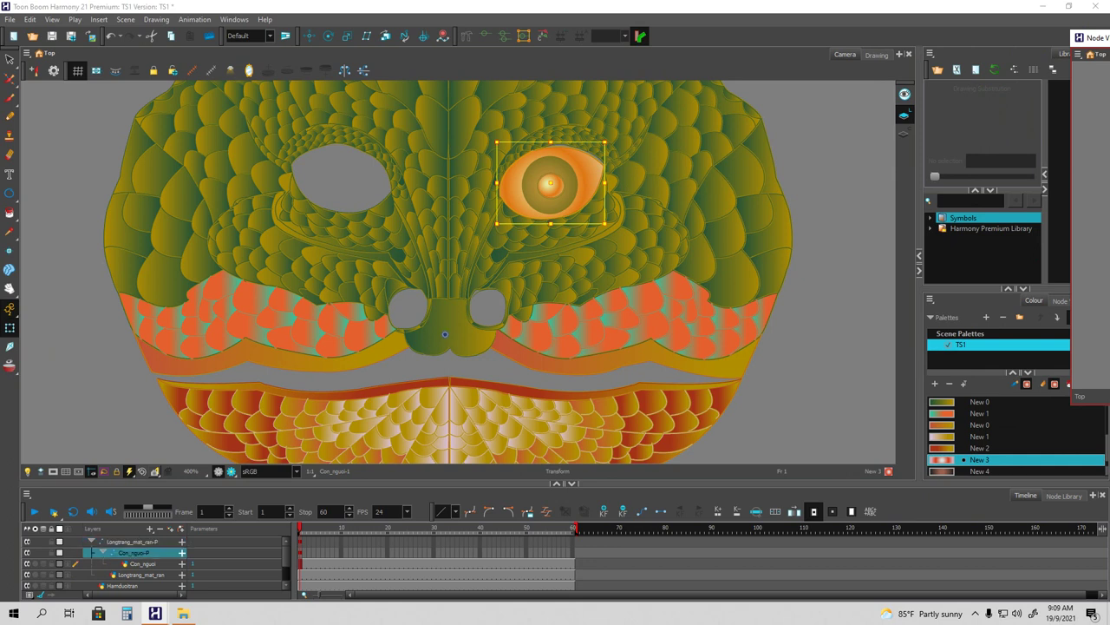
key("slash")
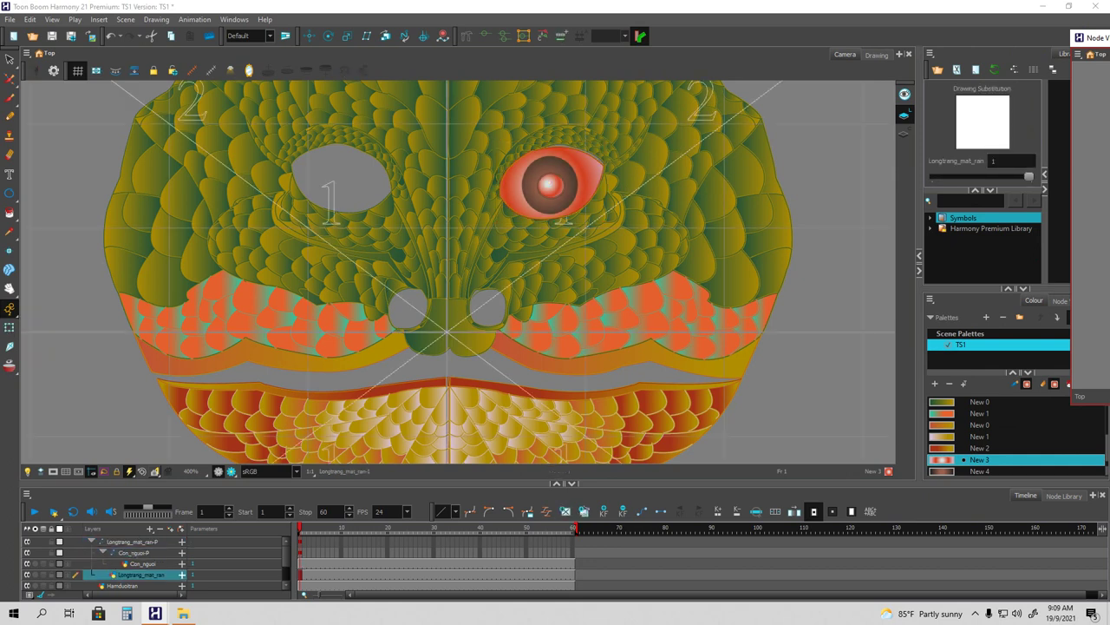
key("b")
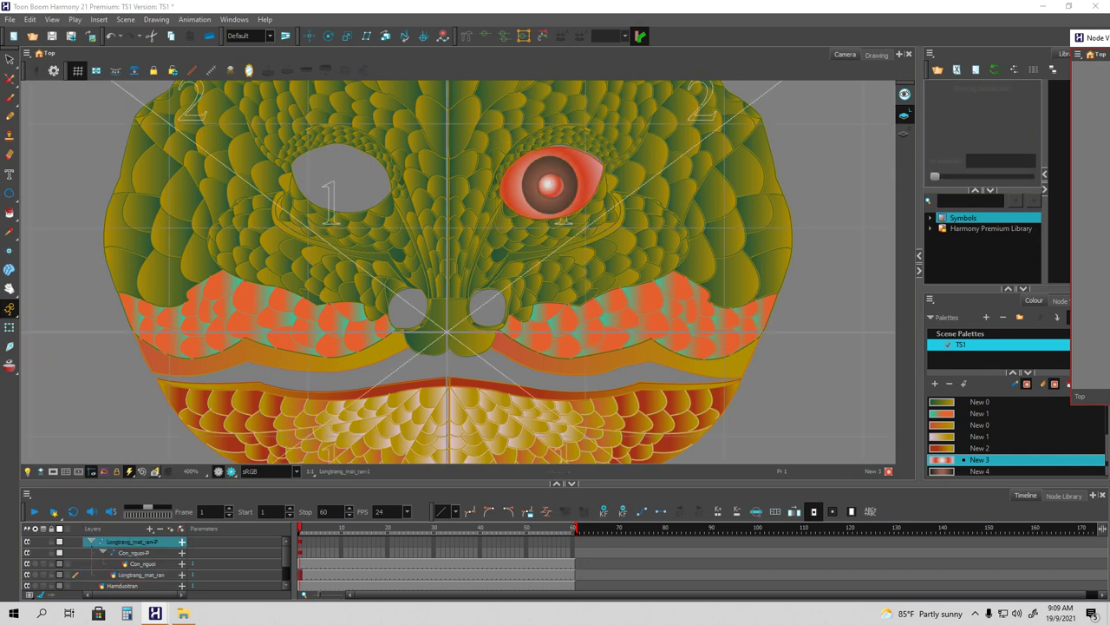
key("shift+b")
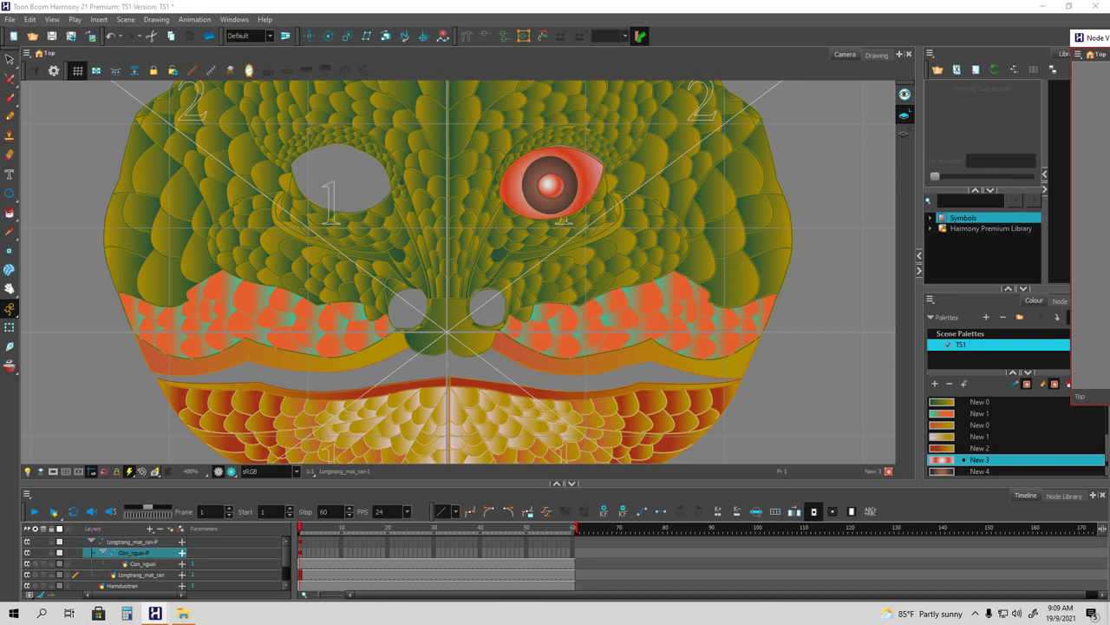
left_click(10, 327)
left_click_drag(593, 184, 565, 183)
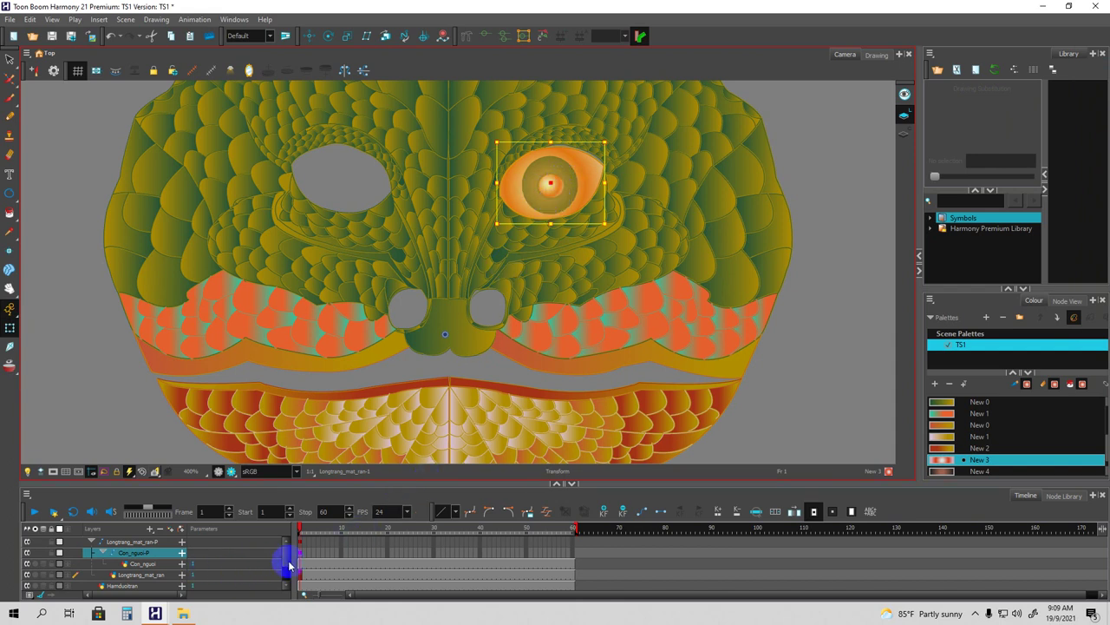
Toggle the Con_nguoi layer's visibility off and on, and enlarge the Timeline to show all layers.
left_click(27, 565)
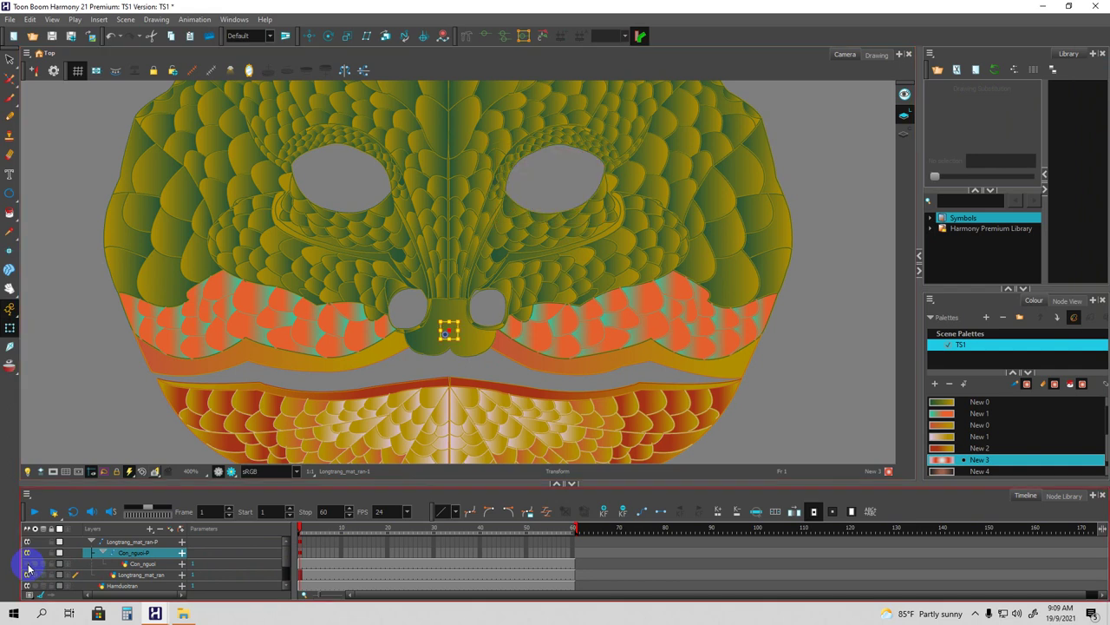
left_click(27, 564)
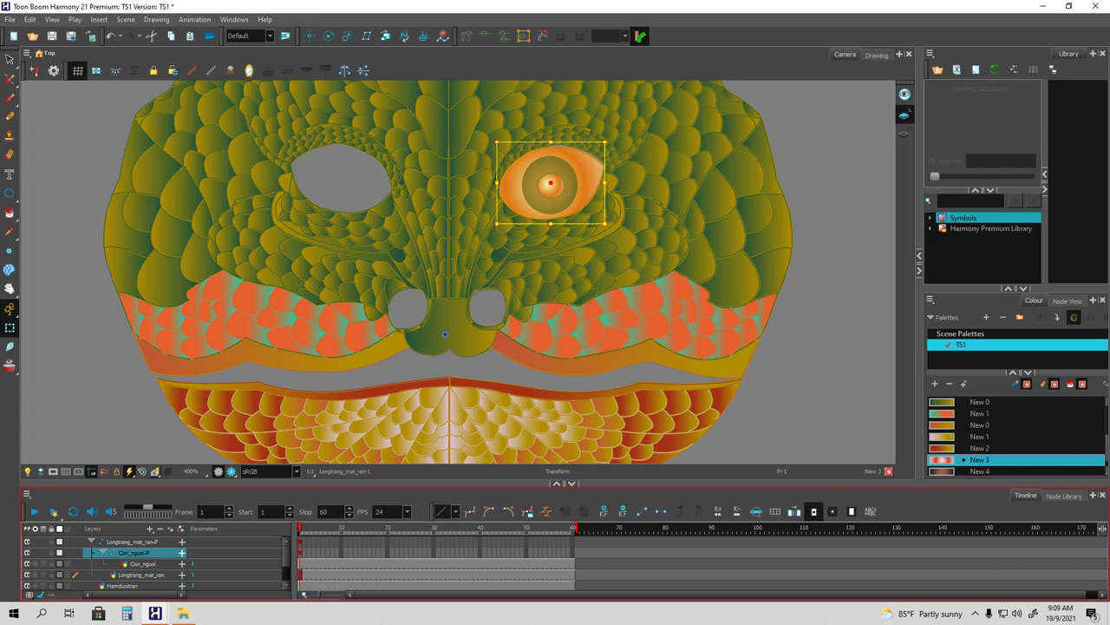
left_click_drag(420, 486, 425, 377)
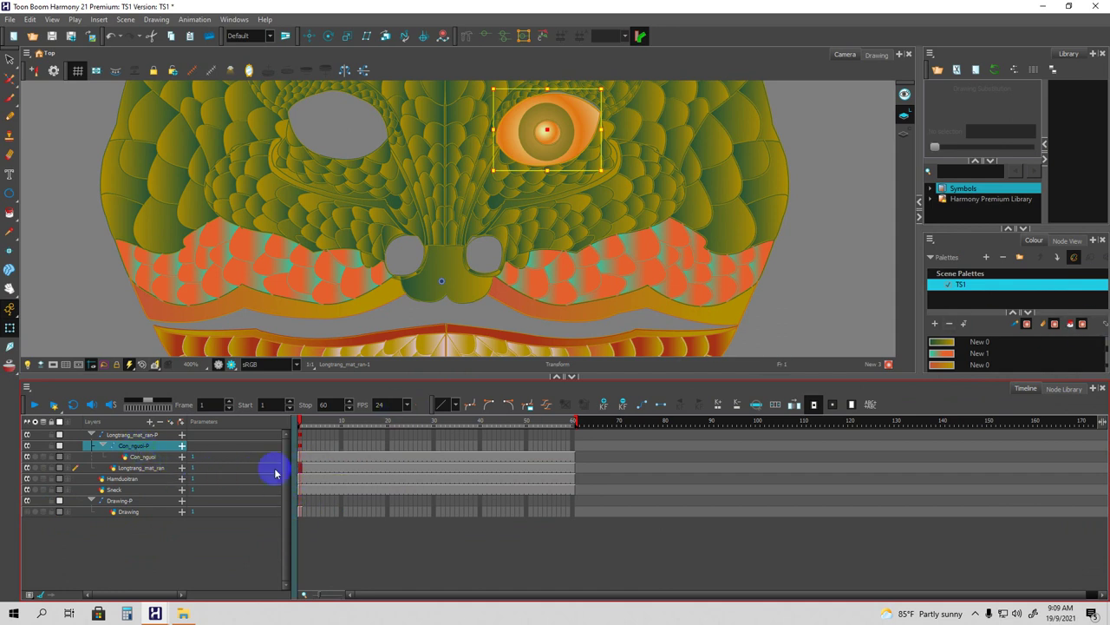
Try to delete the layers from Longtrang_mat_ran-P down to Longtrang_mat_ran as one selection.
left_click(130, 433)
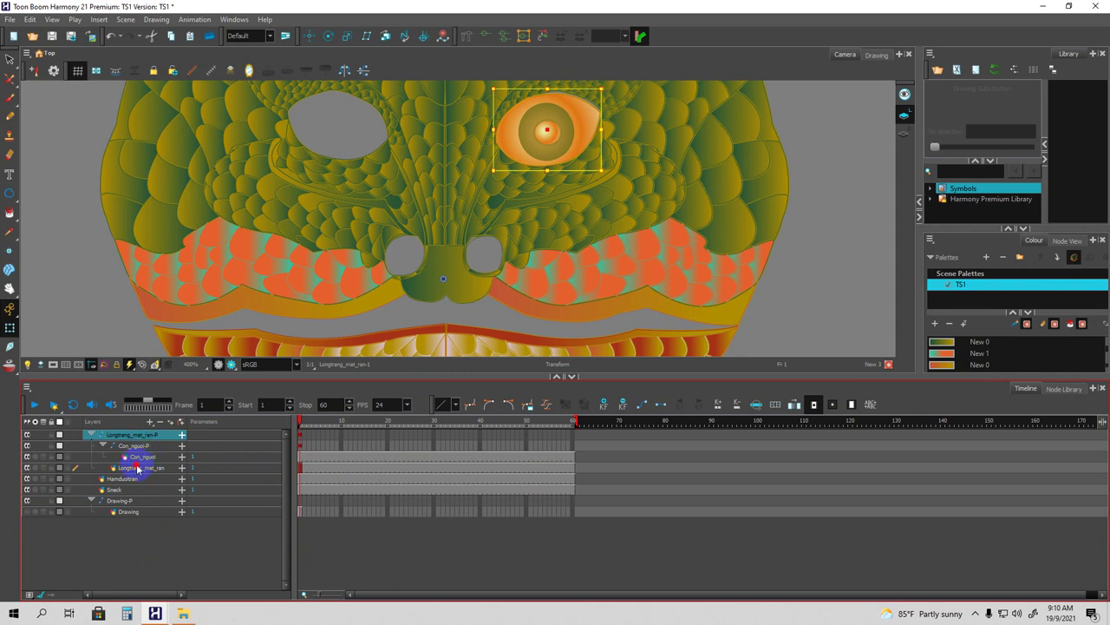
left_click(137, 469, "shift")
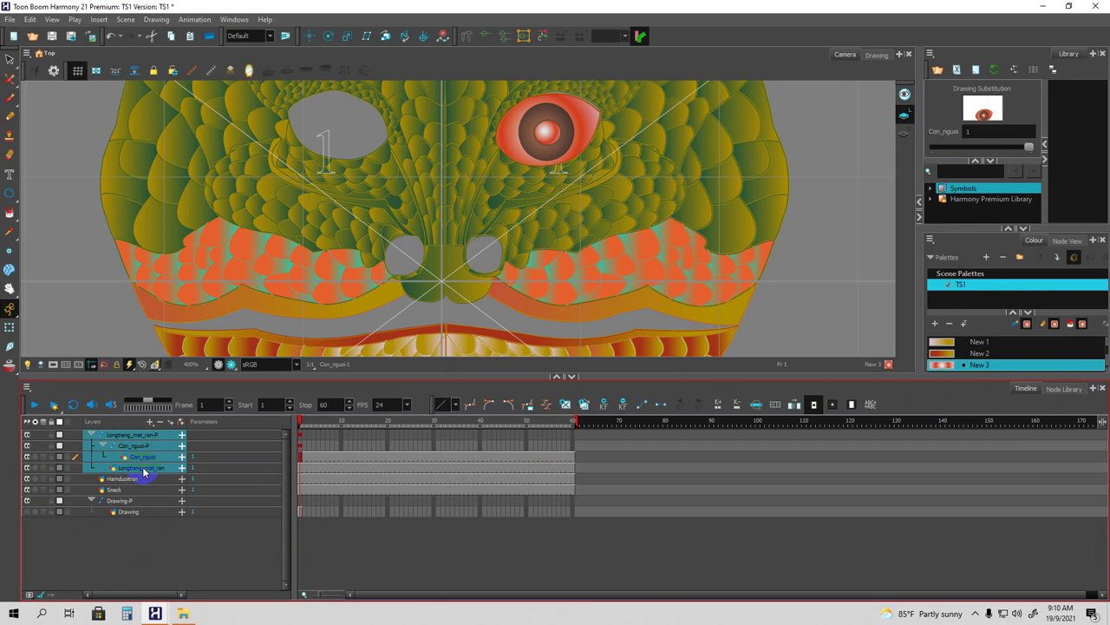
key("Delete")
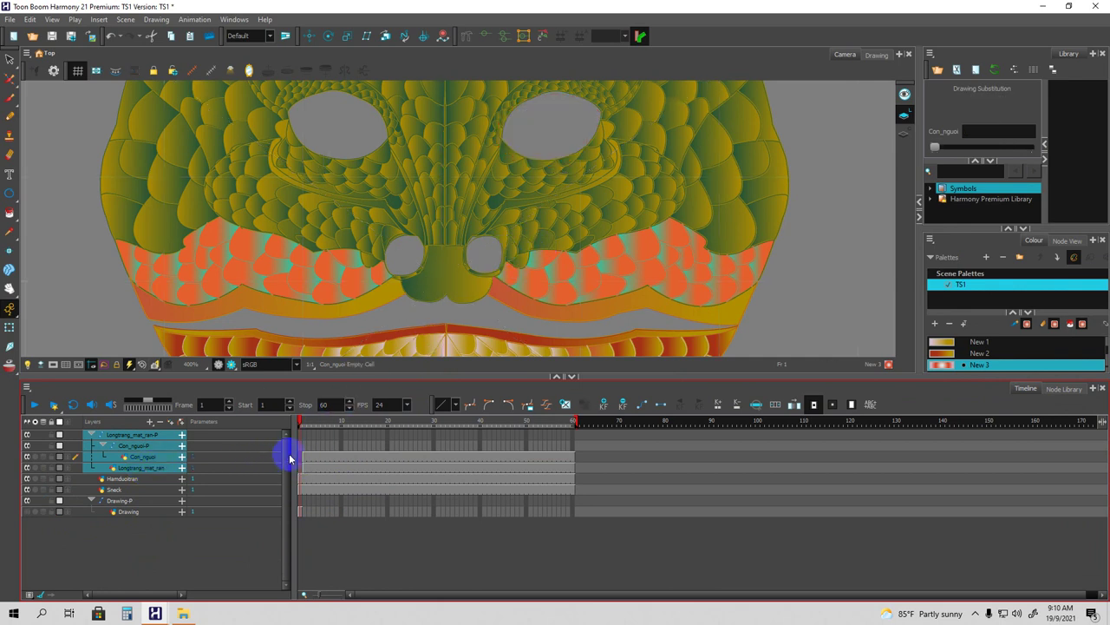
key("ctrl+z")
Remove the Longtrang_mat_ran-P and Con_nguoi-P pegs while keeping the Longtrang_mat_ran and Con_nguoi drawing layers.
left_click(150, 468)
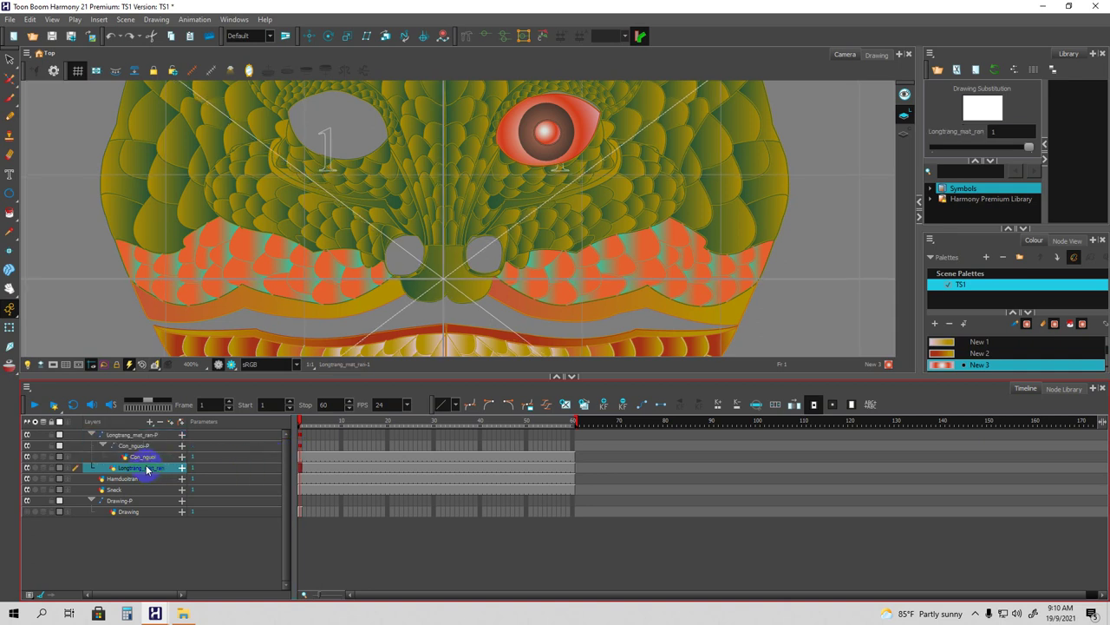
left_click(145, 458)
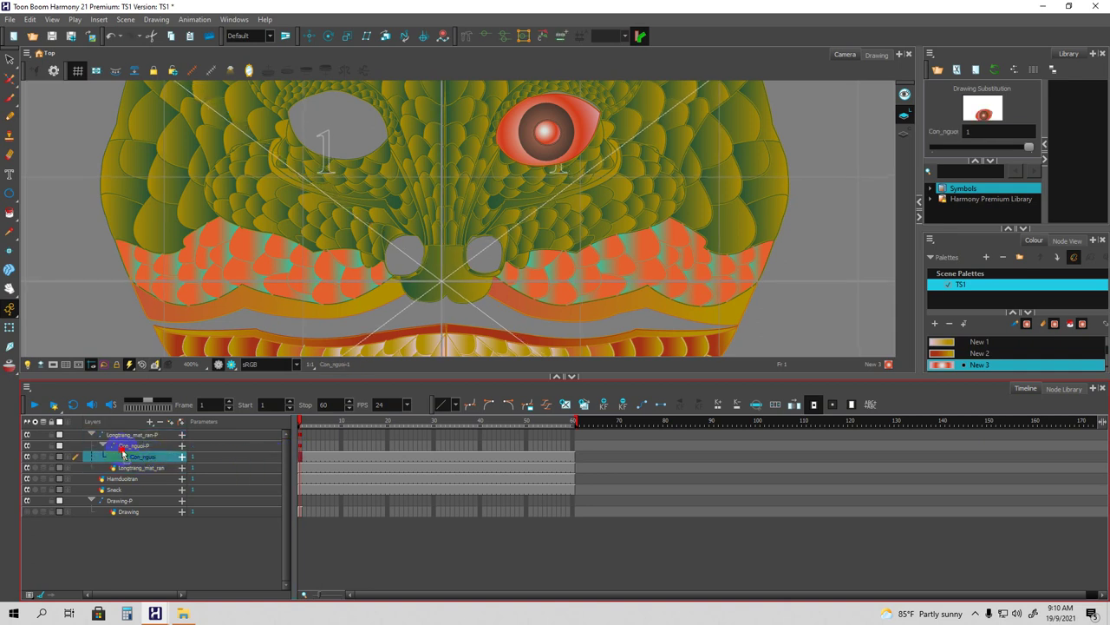
left_click(136, 469)
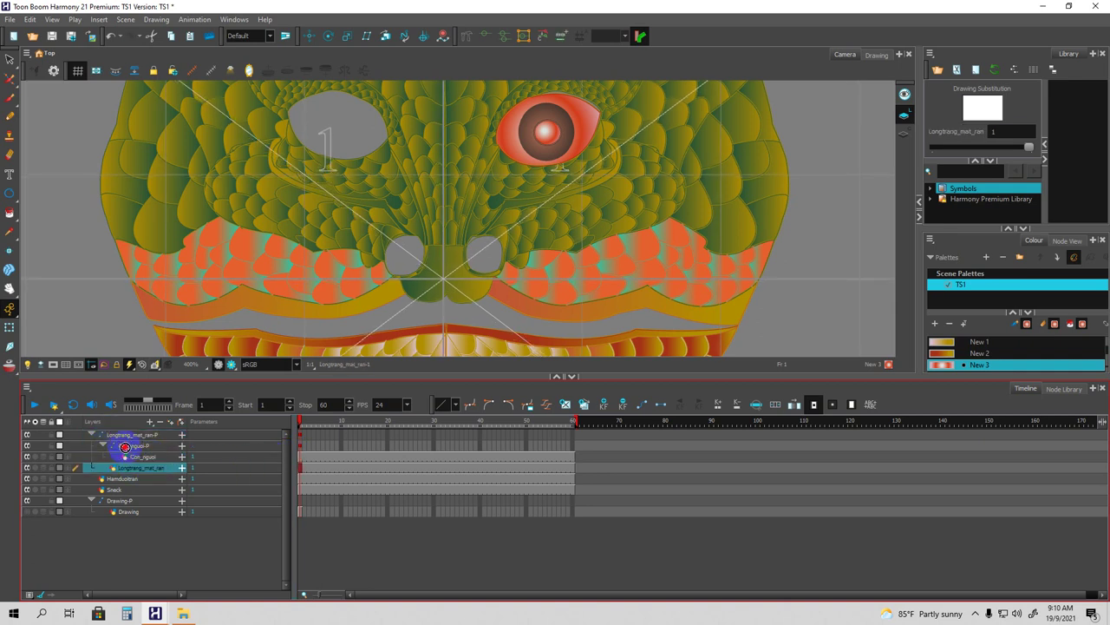
mouse_move(117, 433)
left_mouse_down()
mouse_move(143, 466)
mouse_move(118, 441)
mouse_move(131, 444)
left_mouse_up()
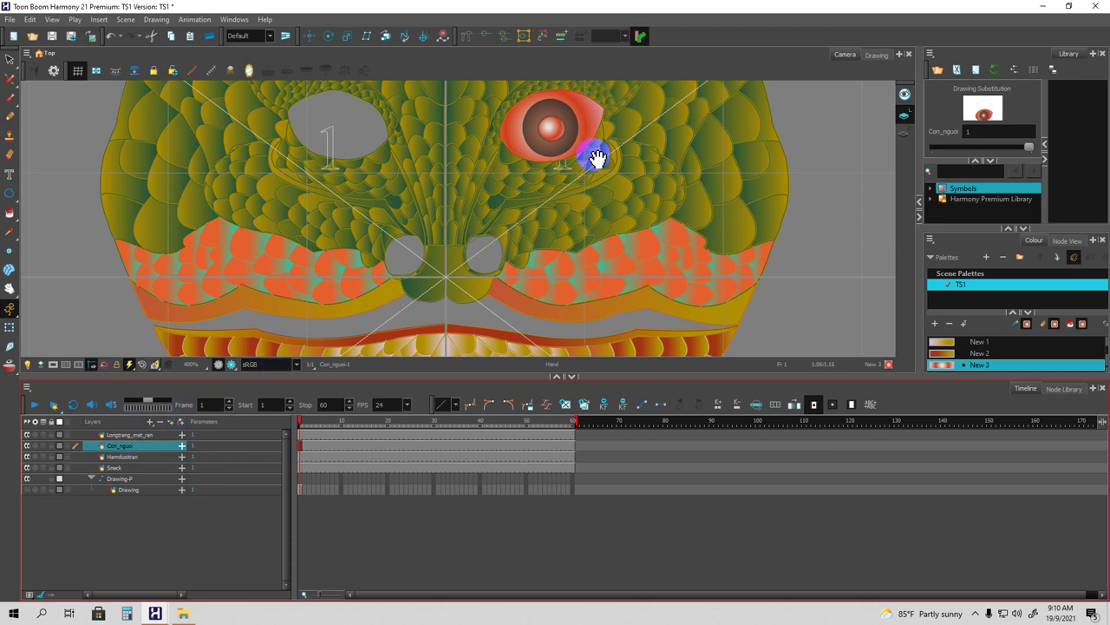
Delete the red eyeball fill around the iris from the Con_nguoi drawing layer.
left_click_drag(602, 158, 611, 245)
scroll(521, 240, "up", 1)
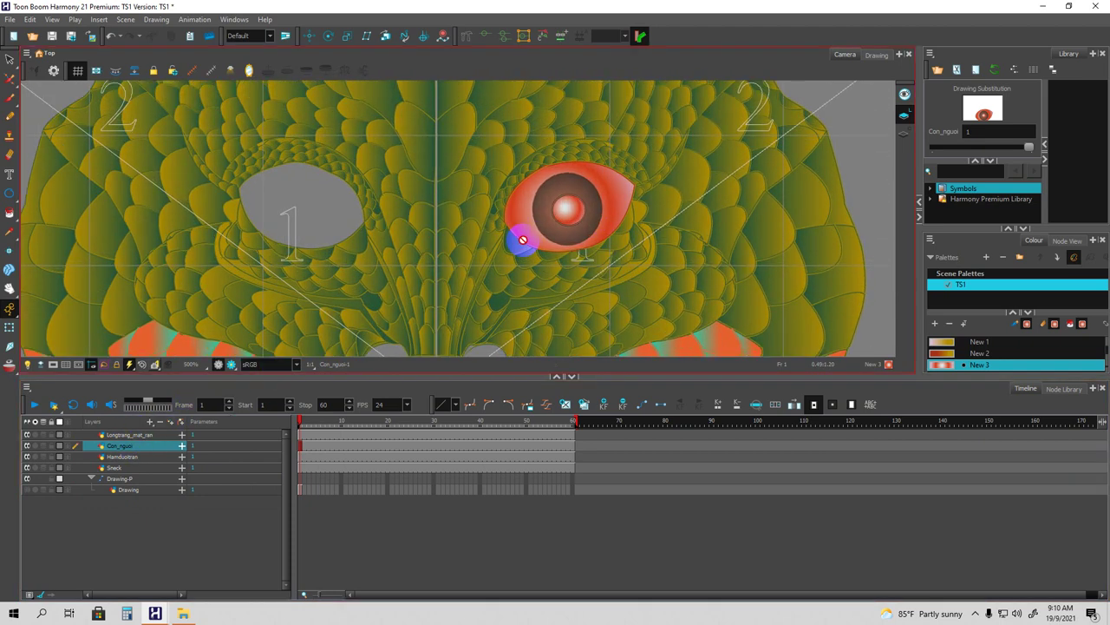
scroll(521, 239, "up", 1)
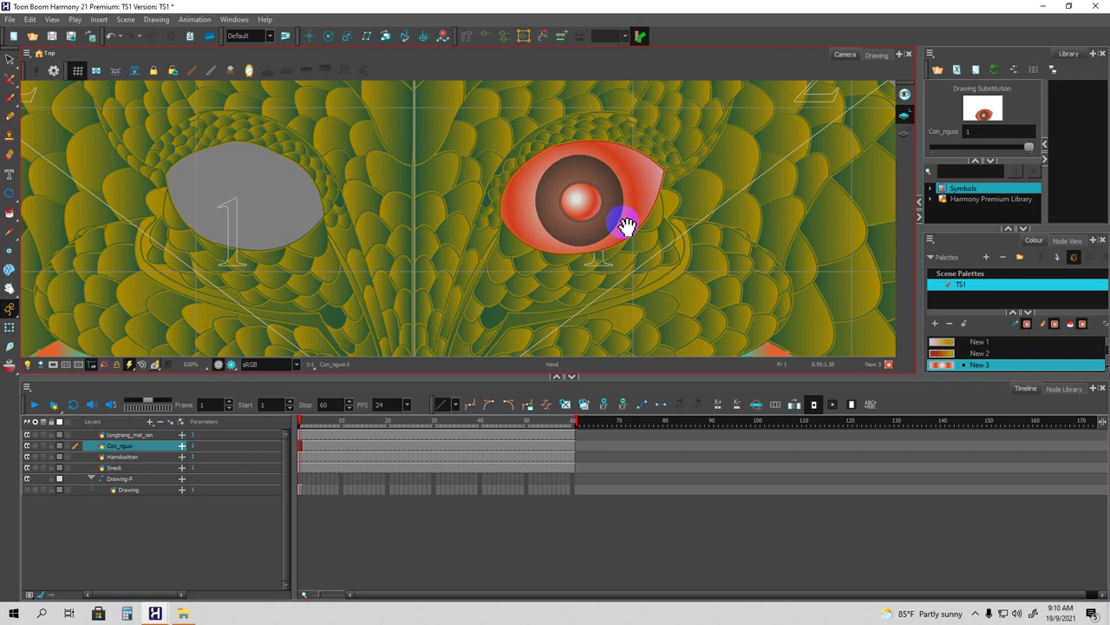
scroll(627, 224, "up", 1)
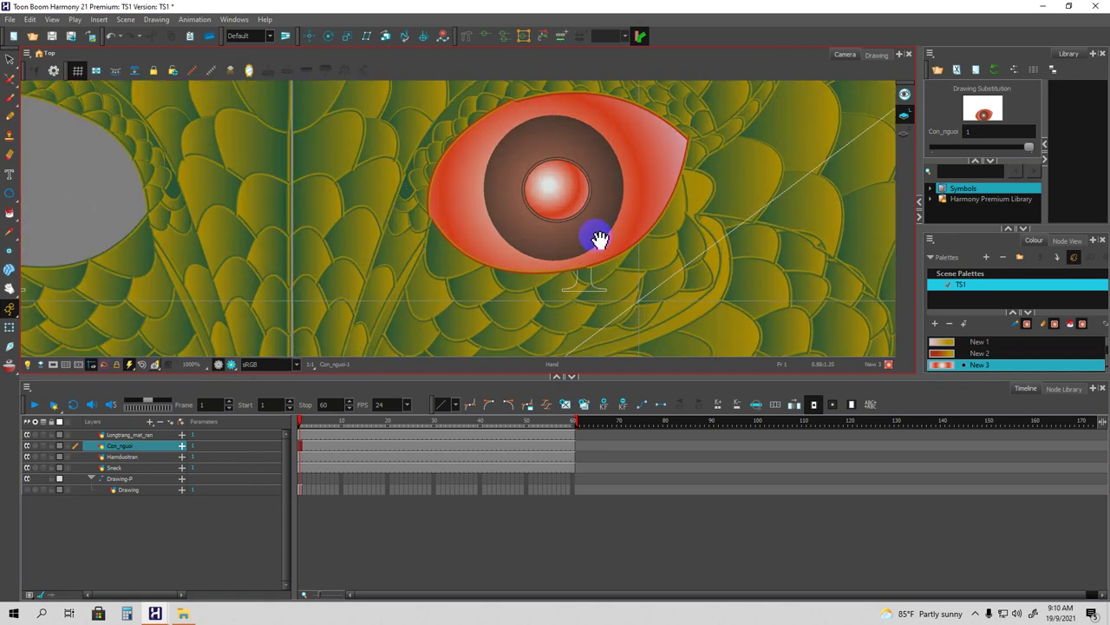
scroll(595, 237, "down", 1)
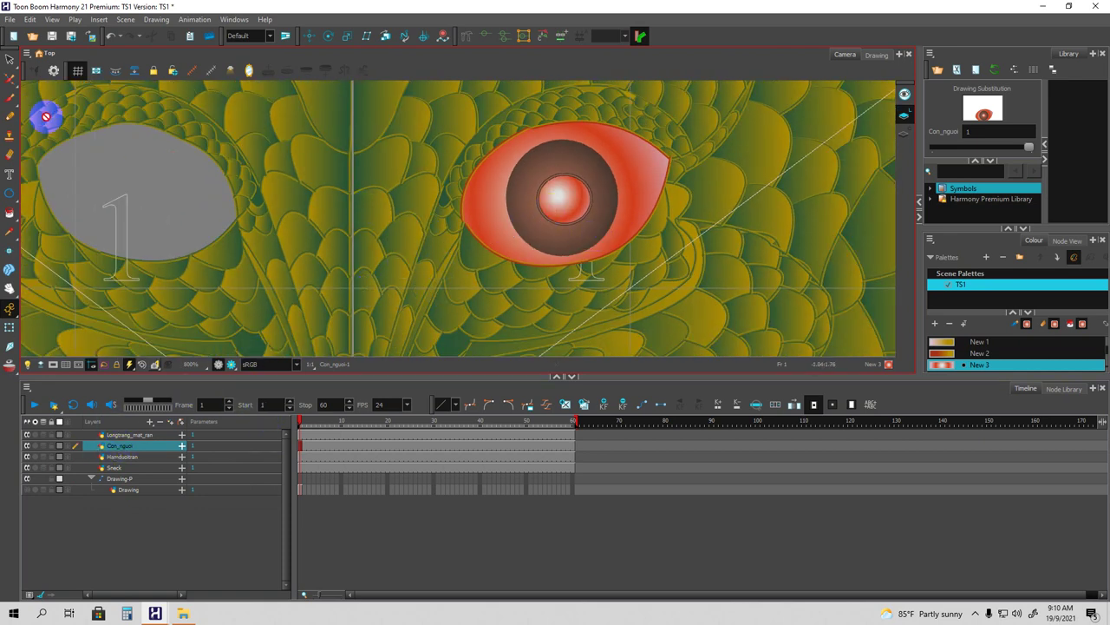
left_click(9, 59)
left_click(650, 167)
key("Delete")
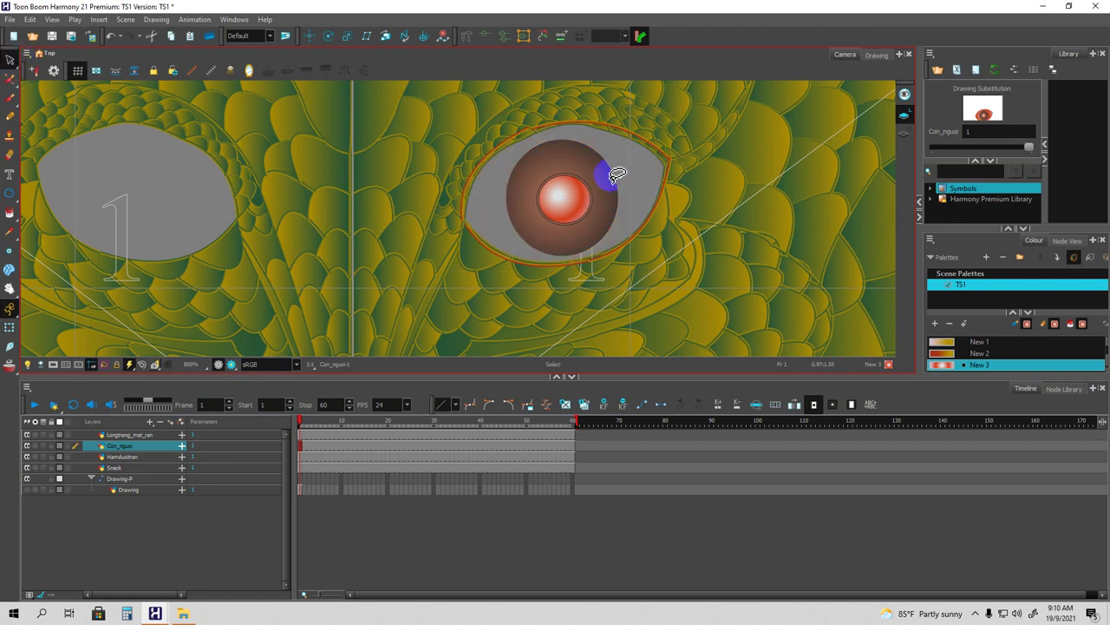
Delete the remaining eye-shaped outline around the iris from the Con_nguoi drawing, keeping the iris and pupil.
left_click(480, 254)
mouse_move(486, 260)
left_mouse_down()
mouse_move(488, 156)
mouse_move(504, 162)
left_mouse_up()
key("Delete")
mouse_move(575, 114)
left_mouse_down()
mouse_move(634, 140)
mouse_move(681, 217)
mouse_move(627, 255)
left_mouse_up()
key("Delete")
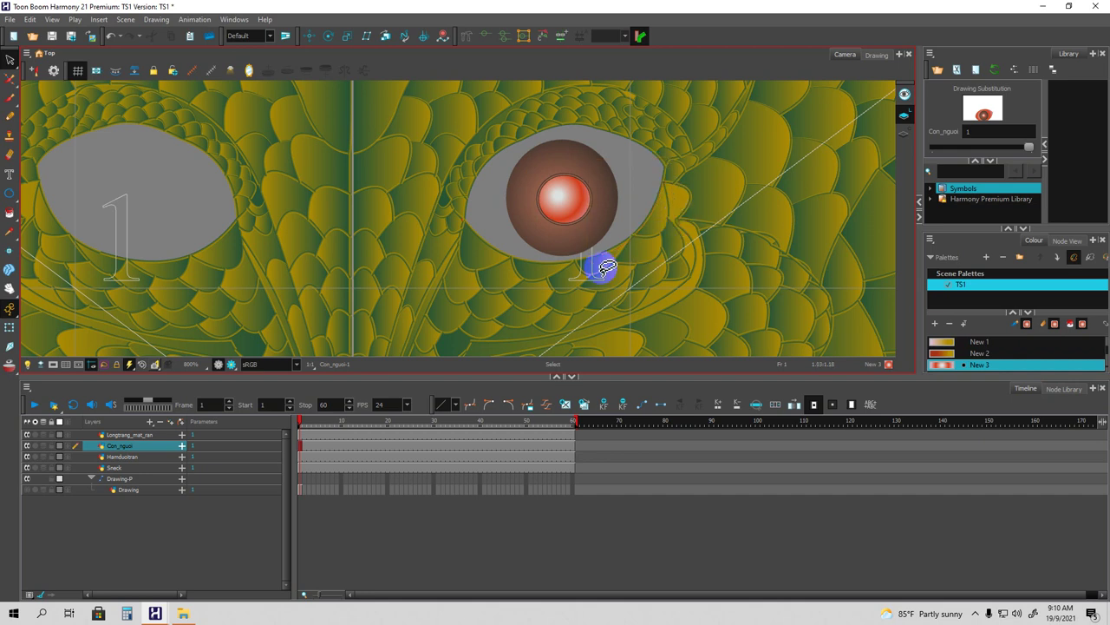
Open the Longtrang_mat_ran layer in the Drawing view and choose the White swatch of the TS1 palette as drawing colour.
left_click(142, 434)
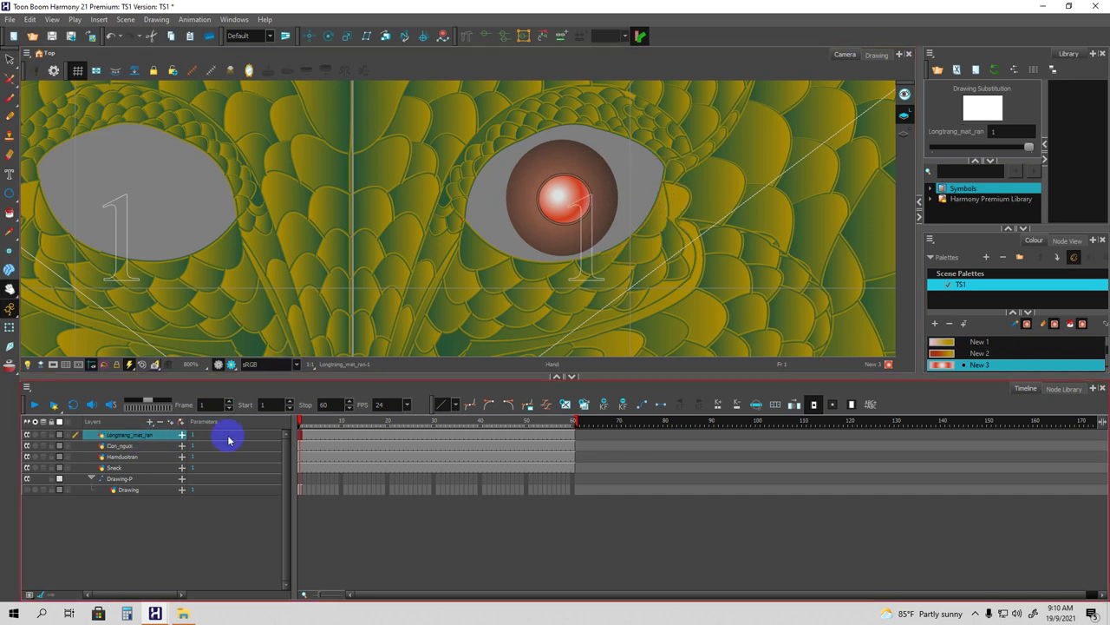
left_click(874, 54)
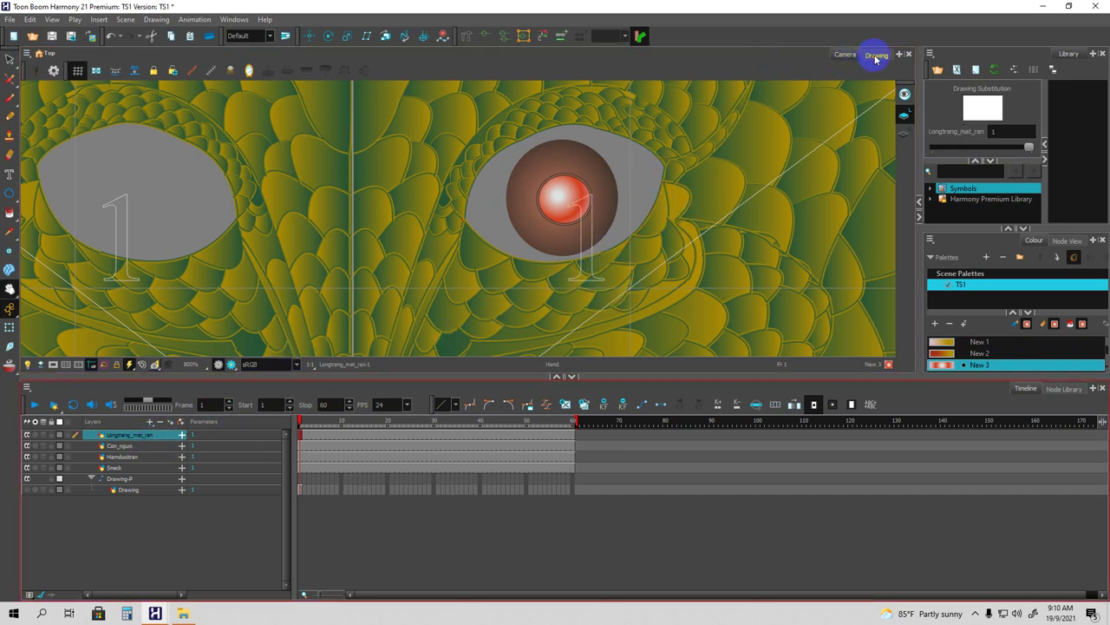
left_click(178, 405)
scroll(565, 180, "up", 5)
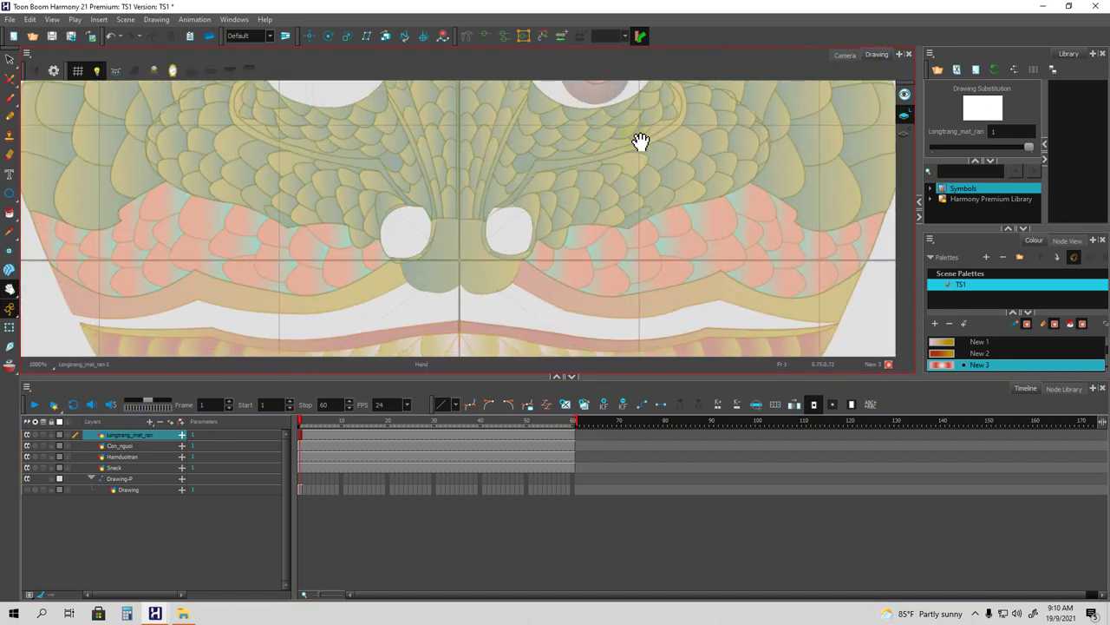
scroll(620, 235, "up", 3)
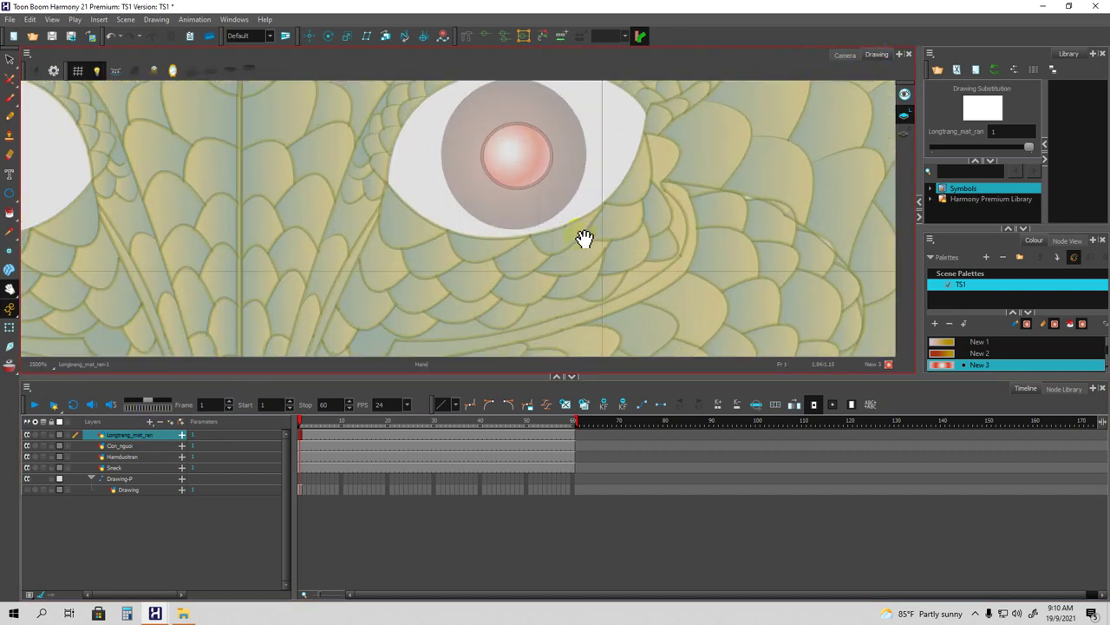
left_click_drag(565, 251, 558, 270)
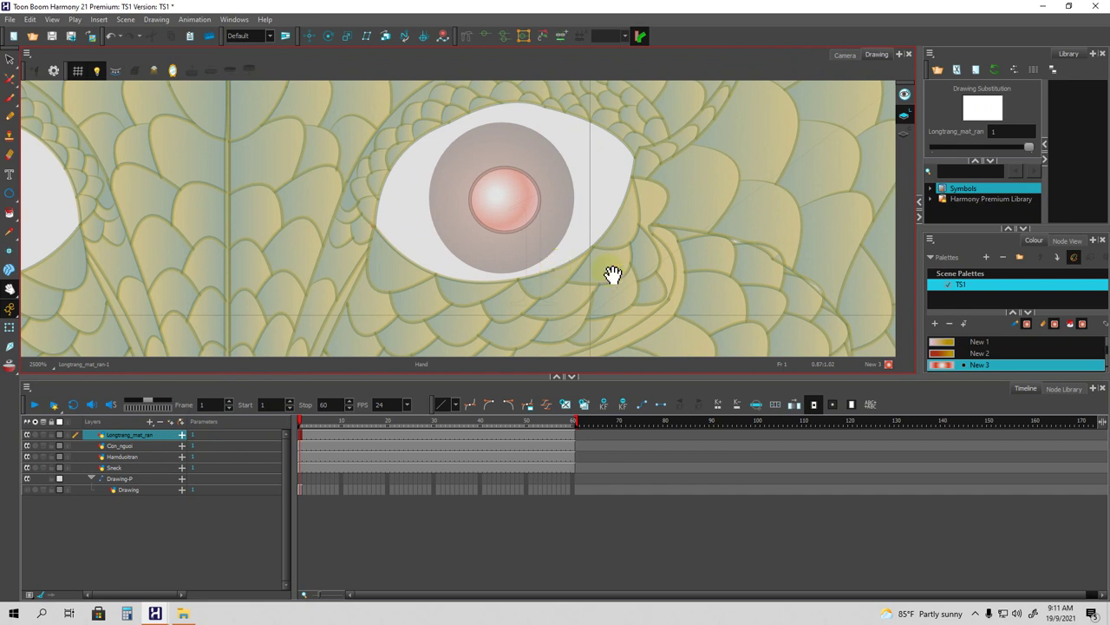
left_click_drag(991, 375, 986, 438)
left_click(963, 391)
left_click(947, 392)
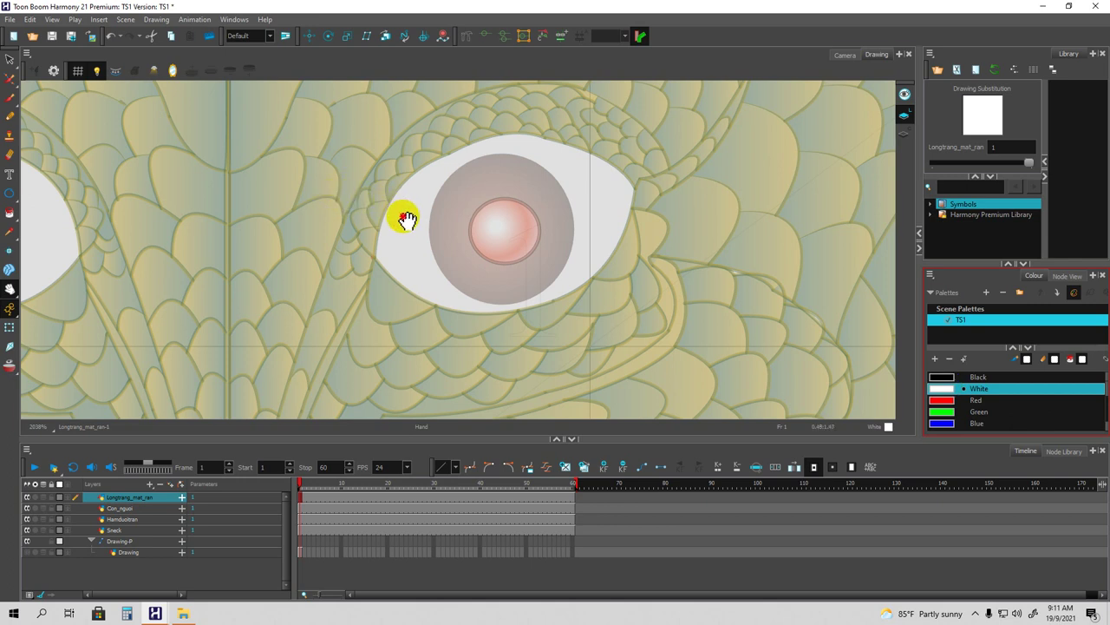
Trace the upper edge of the eye socket around the iris with a curved white line.
left_click_drag(408, 221, 405, 214)
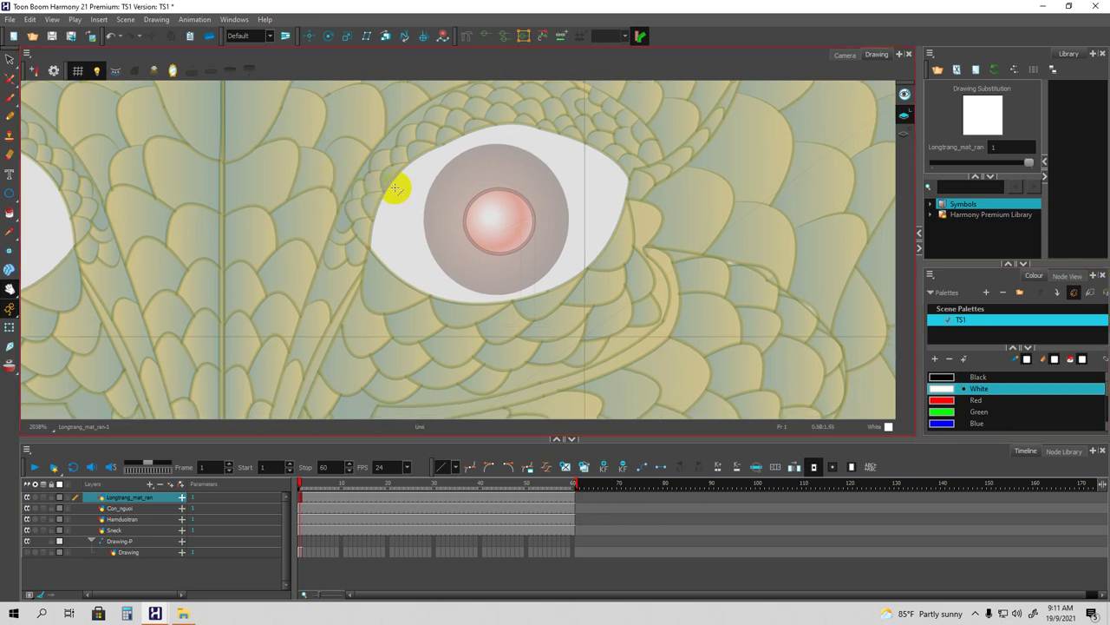
key("alt+6")
mouse_move(385, 191)
left_mouse_down()
mouse_move(460, 135)
mouse_move(517, 127)
mouse_move(457, 120)
left_mouse_up()
mouse_move(527, 141)
left_mouse_down()
mouse_move(495, 124)
mouse_move(508, 116)
mouse_move(580, 144)
mouse_move(598, 164)
mouse_move(572, 118)
left_mouse_up()
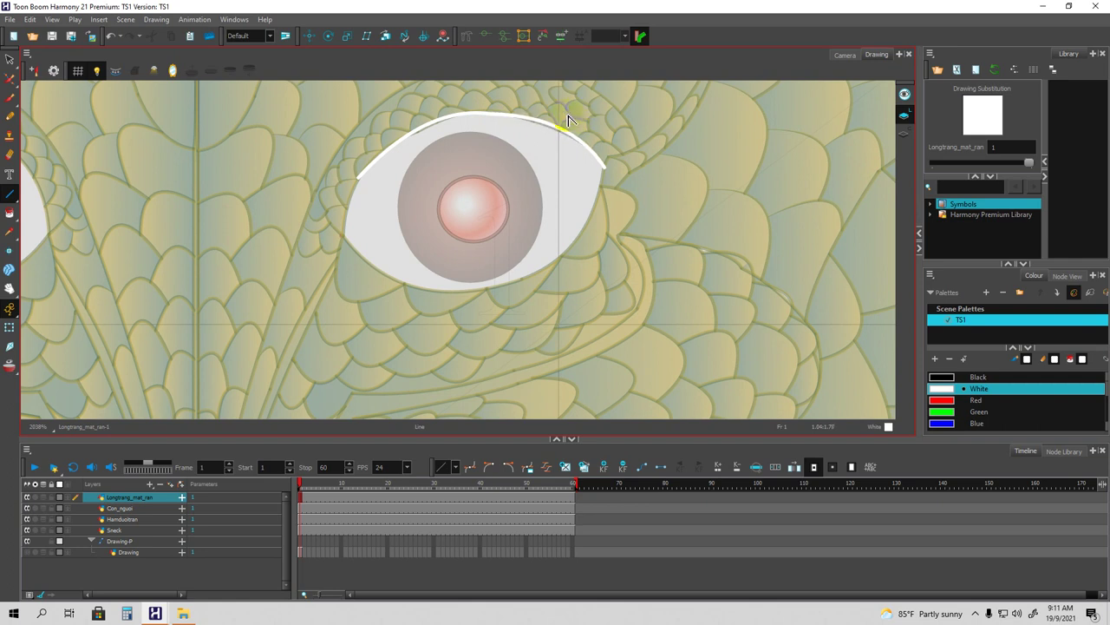
mouse_move(425, 176)
left_mouse_down()
mouse_move(458, 162)
mouse_move(384, 176)
mouse_move(371, 219)
left_mouse_up()
key("space")
key("ctrl+z")
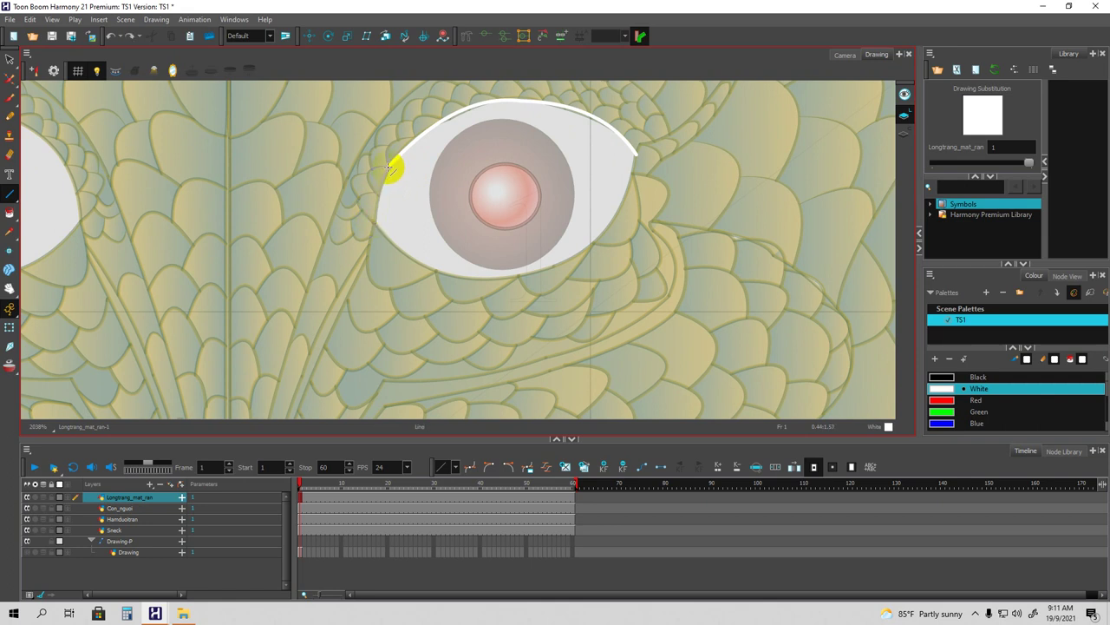
Continue the curved white line along the inner corner, lower edge and outer corner of the eye socket until the outline is closed.
left_click_drag(390, 165, 369, 213)
key("space")
left_click_drag(426, 192, 407, 161)
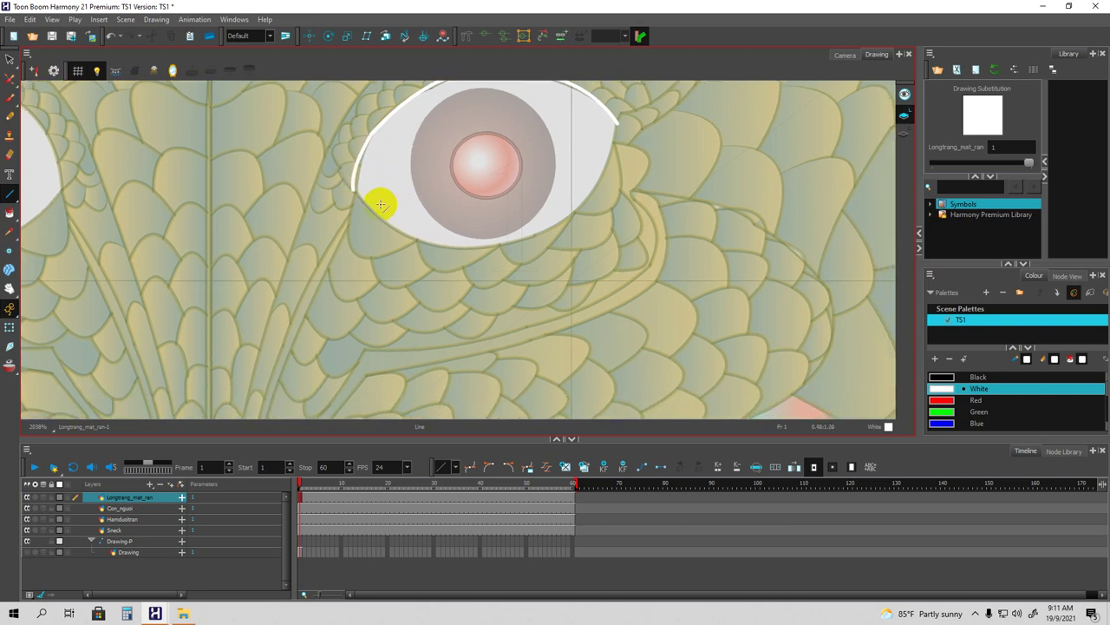
mouse_move(354, 190)
left_mouse_down()
mouse_move(399, 225)
mouse_move(478, 243)
mouse_move(465, 252)
mouse_move(422, 241)
mouse_move(388, 255)
left_mouse_up()
key("space")
mouse_move(495, 226)
left_mouse_down()
mouse_move(446, 223)
mouse_move(489, 229)
mouse_move(533, 184)
left_mouse_up()
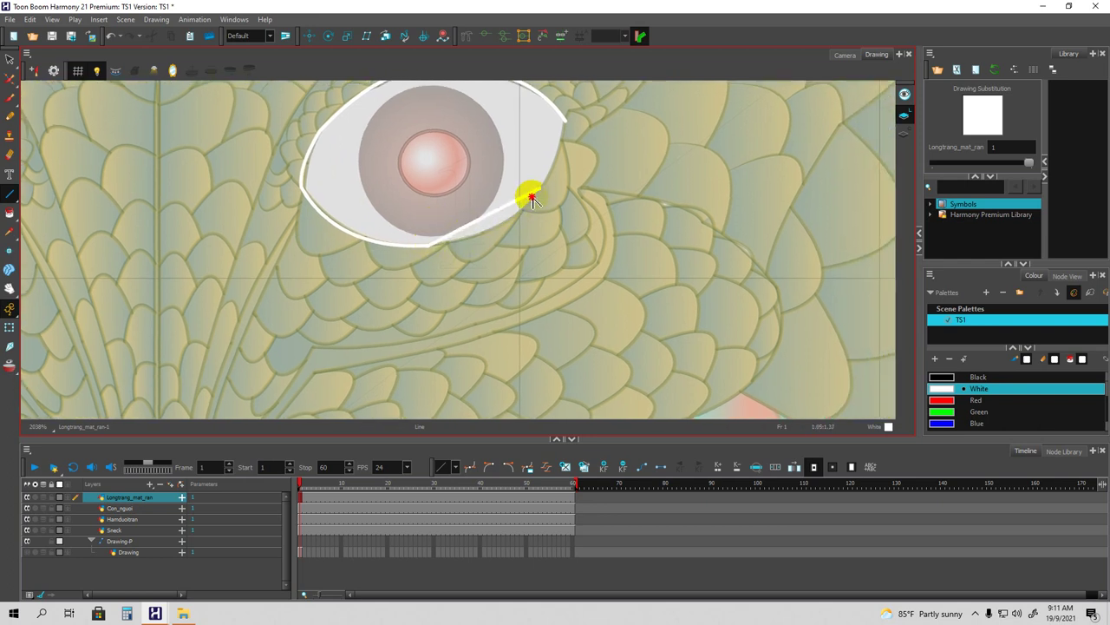
left_click_drag(533, 179, 520, 205)
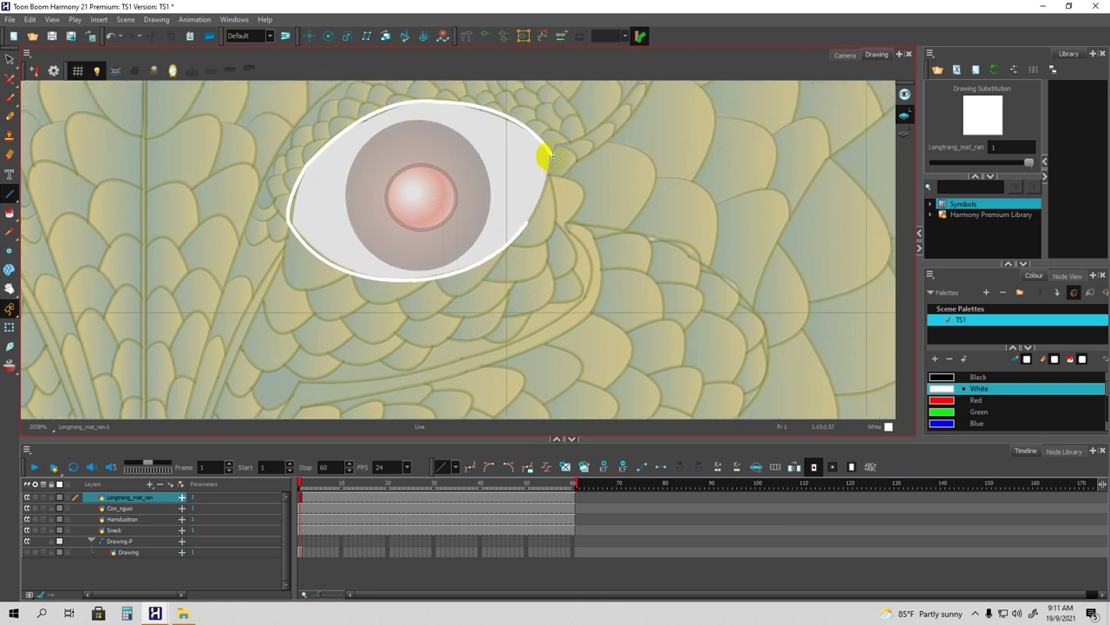
mouse_move(549, 162)
left_mouse_down()
mouse_move(525, 223)
mouse_move(545, 200)
mouse_move(522, 180)
mouse_move(547, 193)
left_mouse_up()
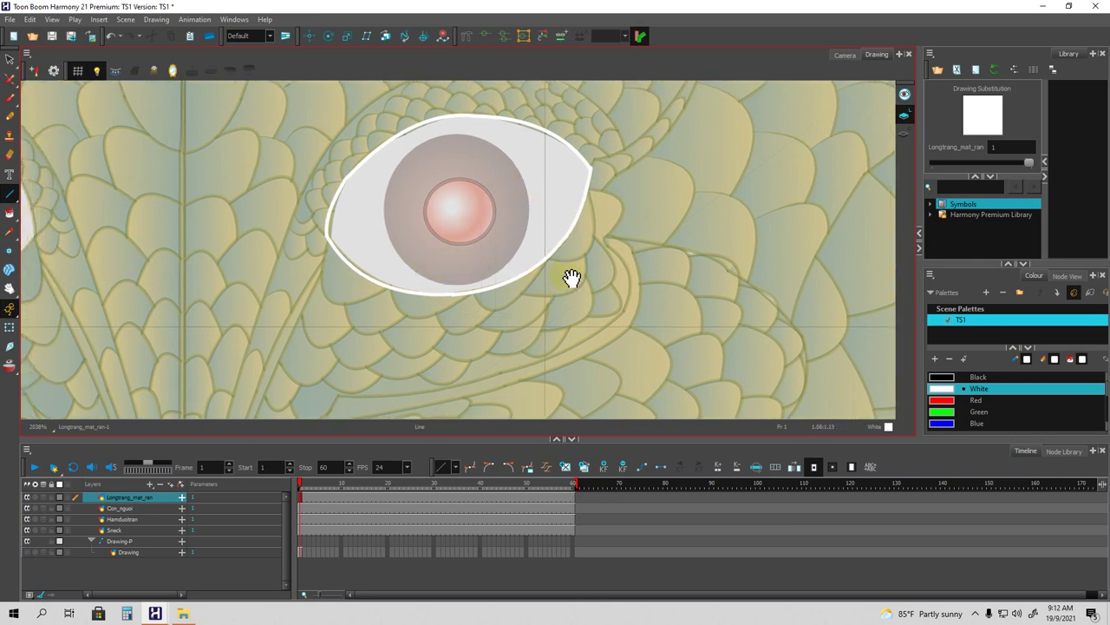
Fill the closed eye outline with white and switch to the Con_nguoi layer to check the iris against it.
key("alt+i")
left_click(548, 219)
mouse_move(506, 225)
left_mouse_down()
mouse_move(529, 225)
mouse_move(547, 207)
left_mouse_up()
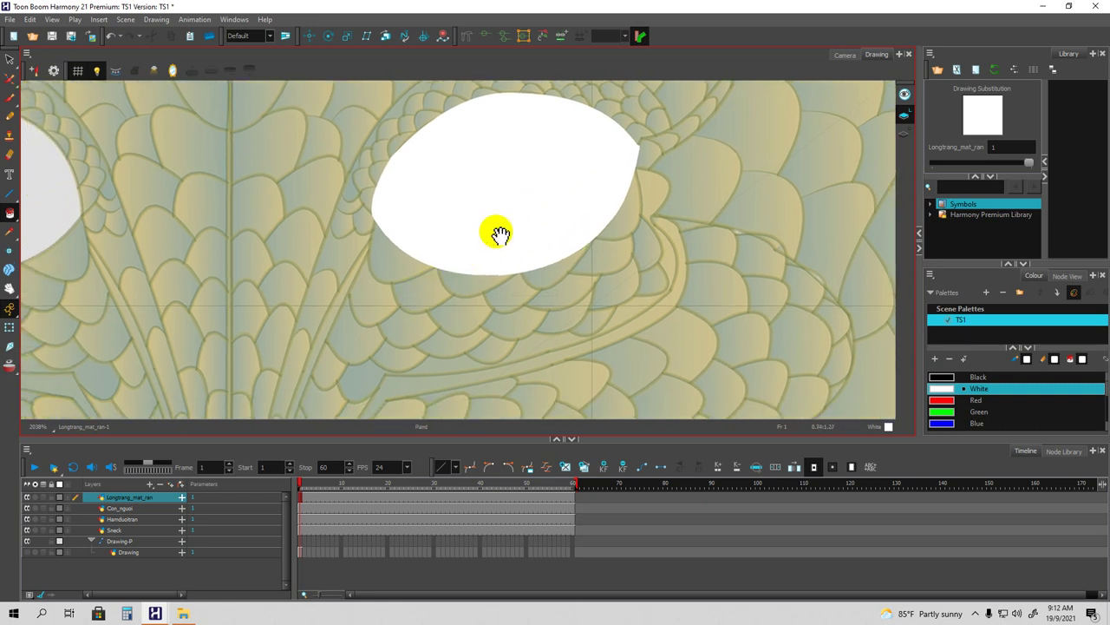
left_click(113, 508)
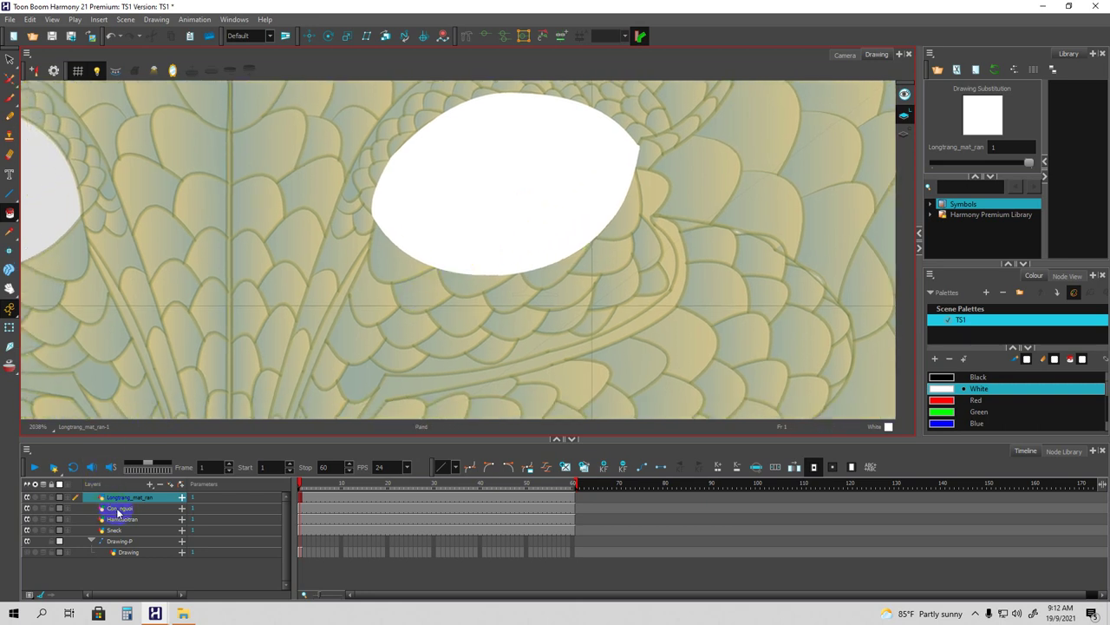
scroll(408, 290, "down", 6)
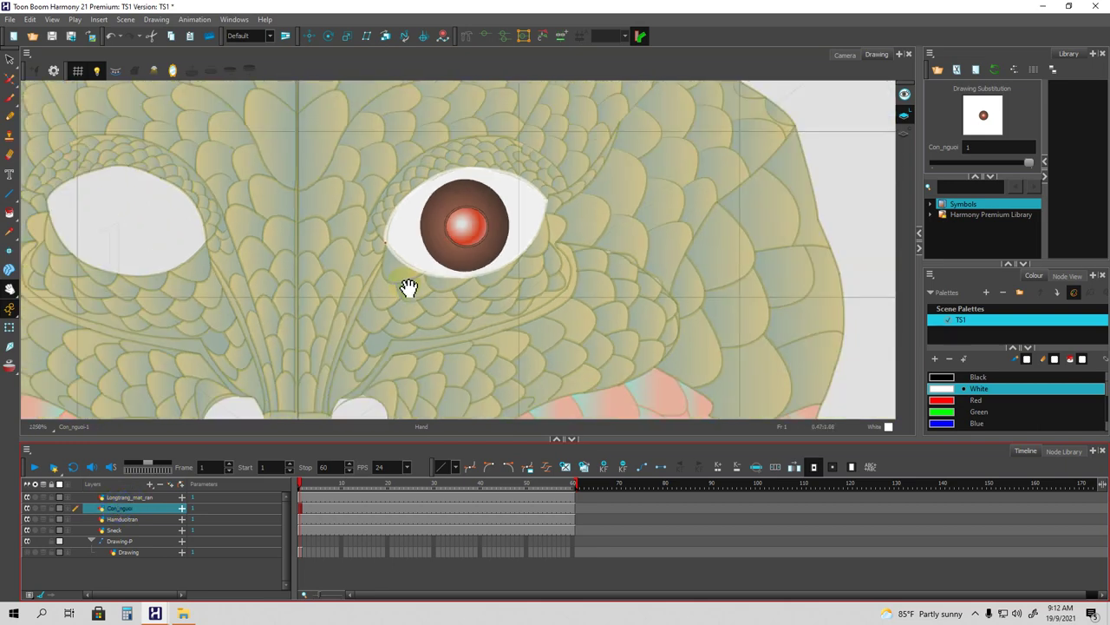
left_click_drag(387, 305, 458, 248)
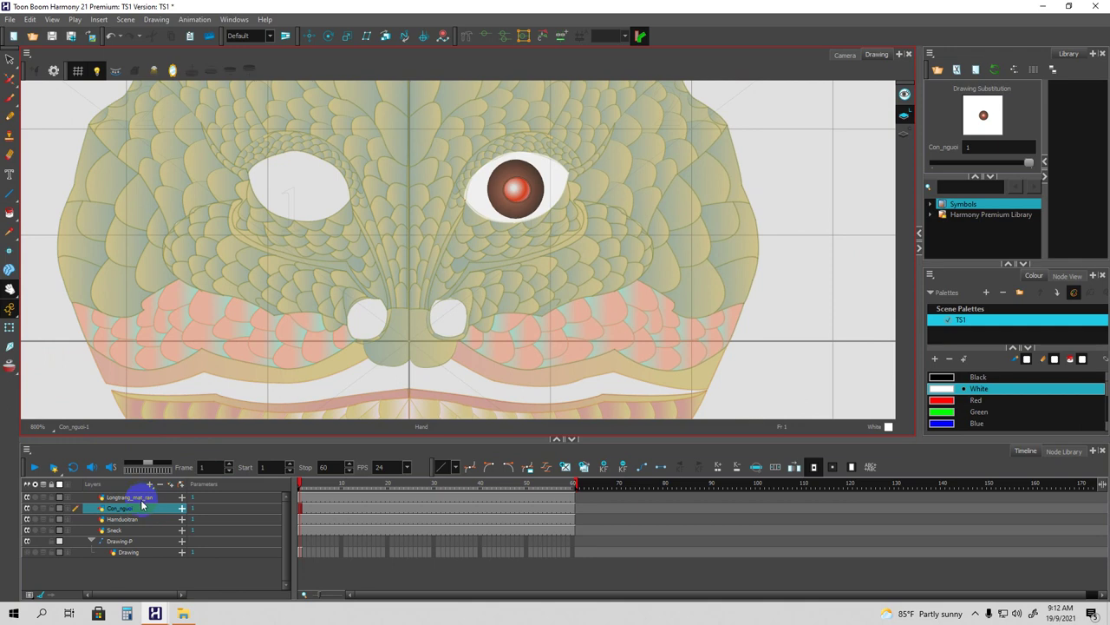
Set the Sneck layer's Position z to 0.006 at frame 1.
left_click(121, 531)
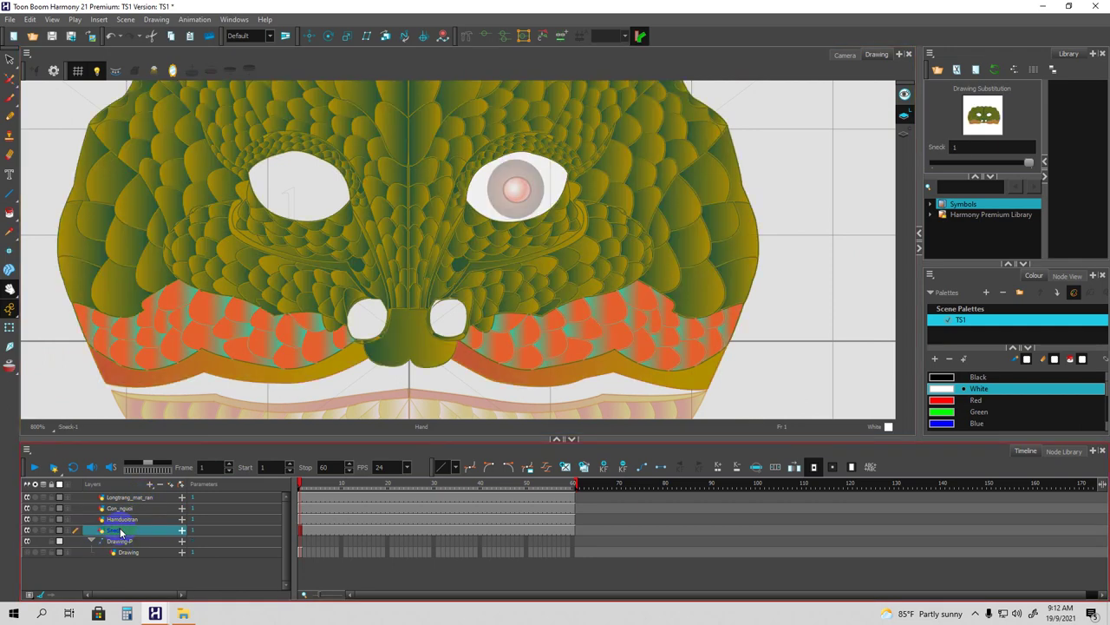
left_click(181, 530)
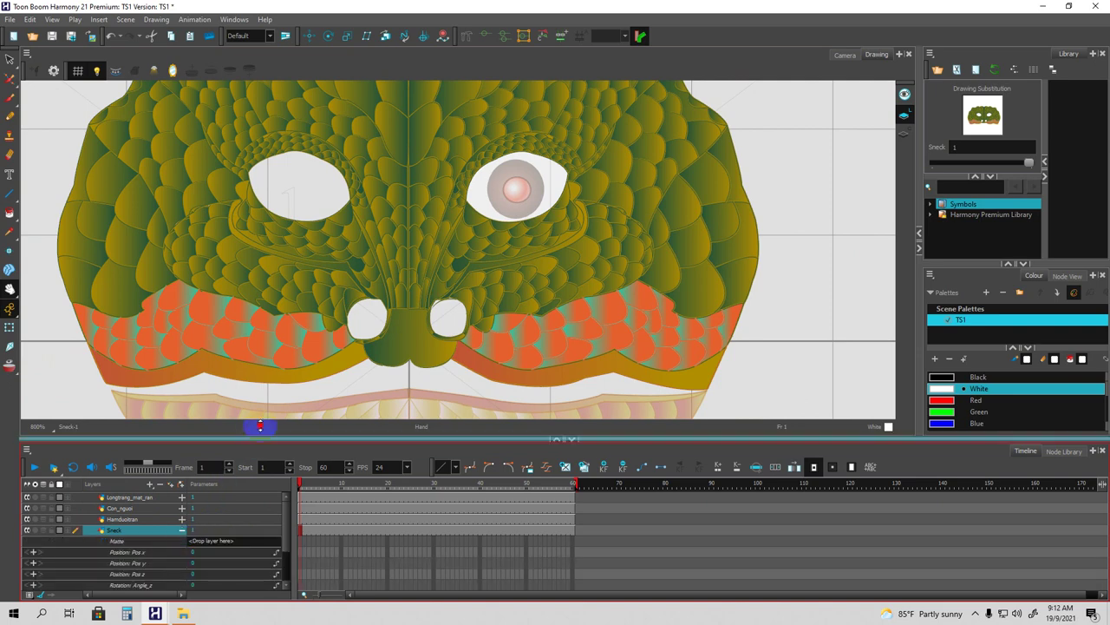
left_click_drag(255, 441, 269, 288)
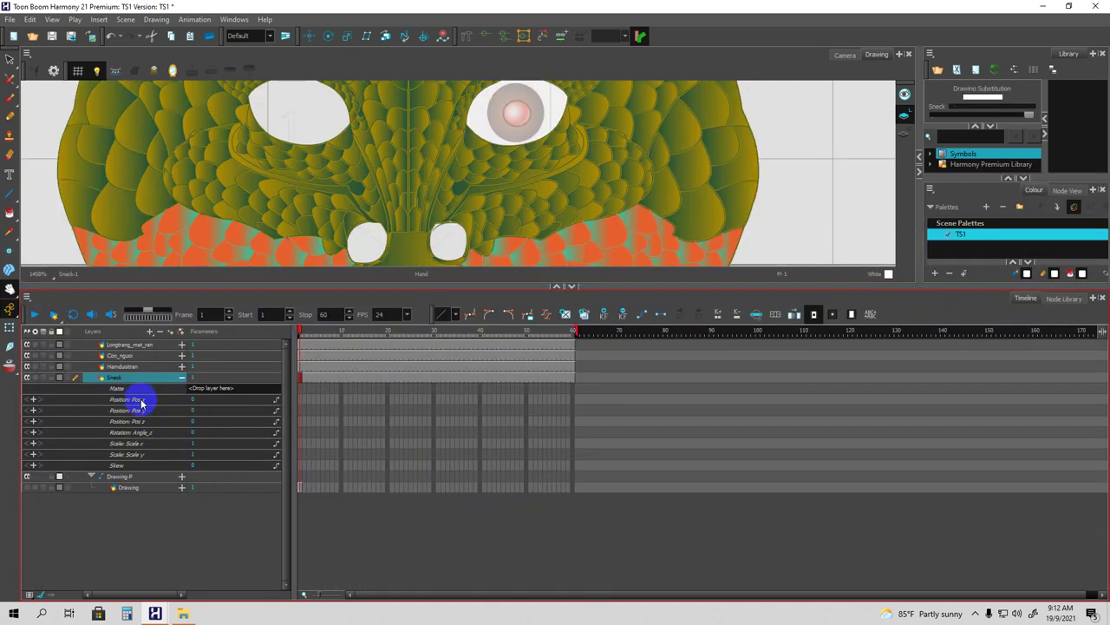
left_click(448, 240)
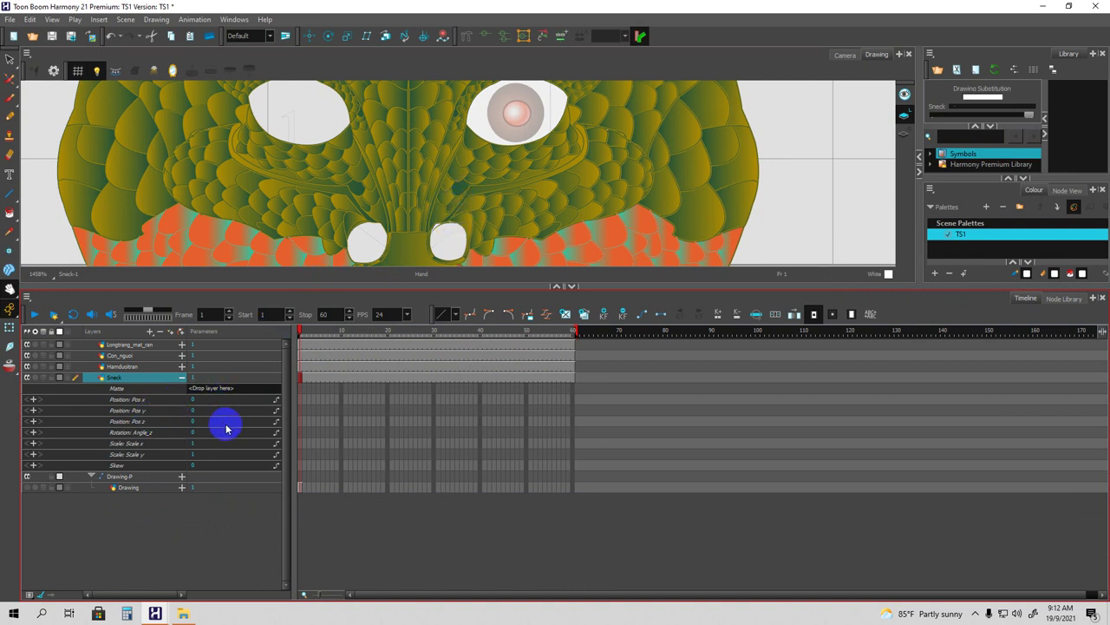
left_click(196, 422)
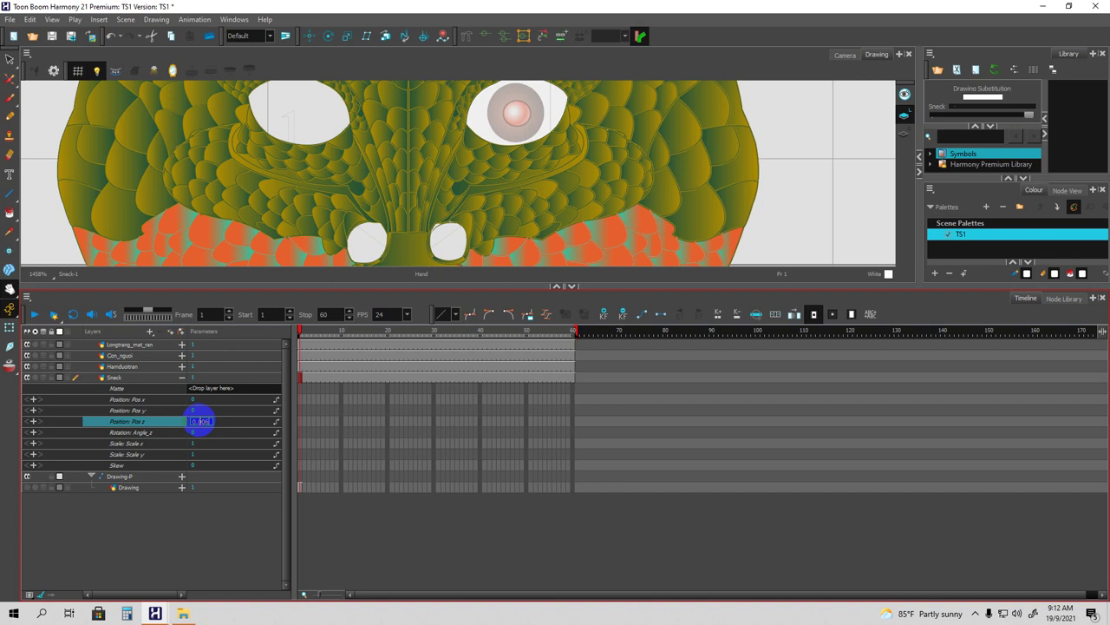
key("Return")
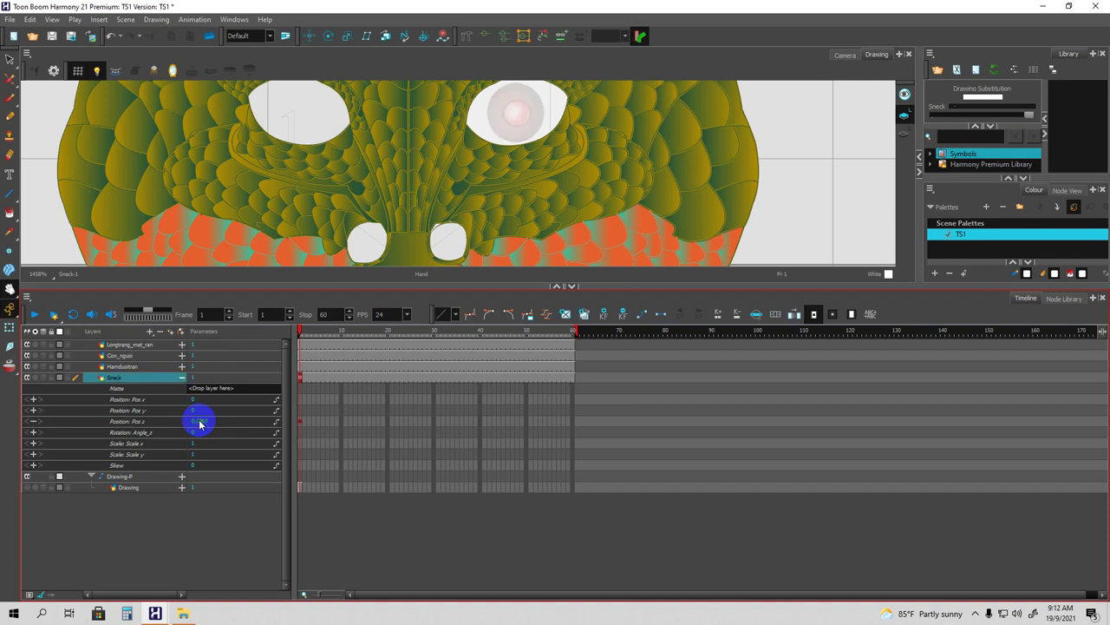
left_click(182, 377)
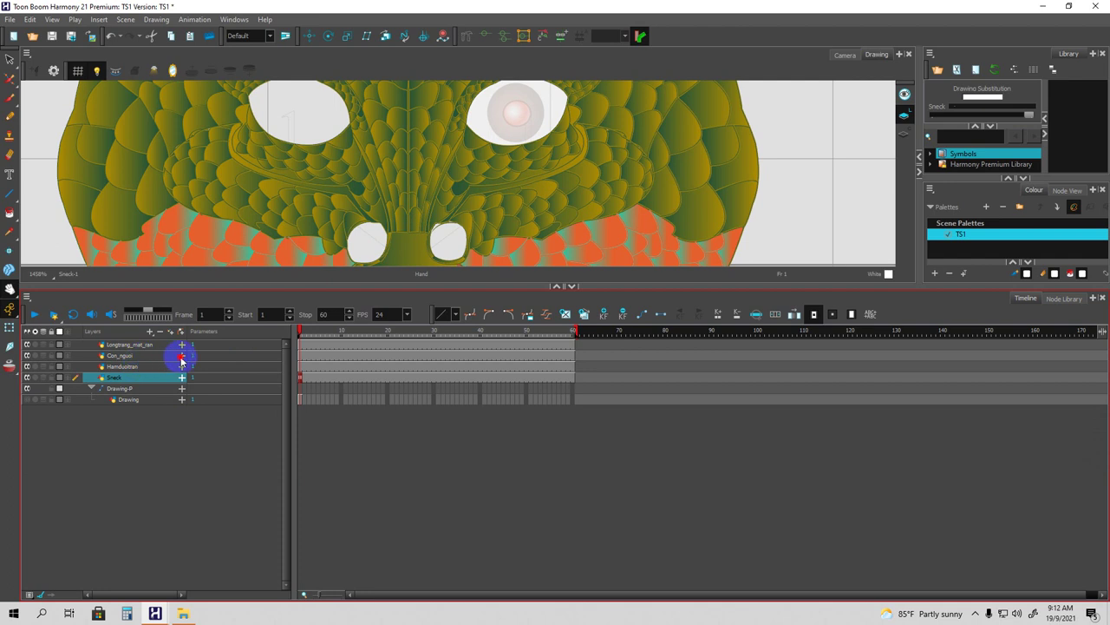
Set the Con_nguoi layer's Position z to 0.005 at frame 1.
left_click(181, 356)
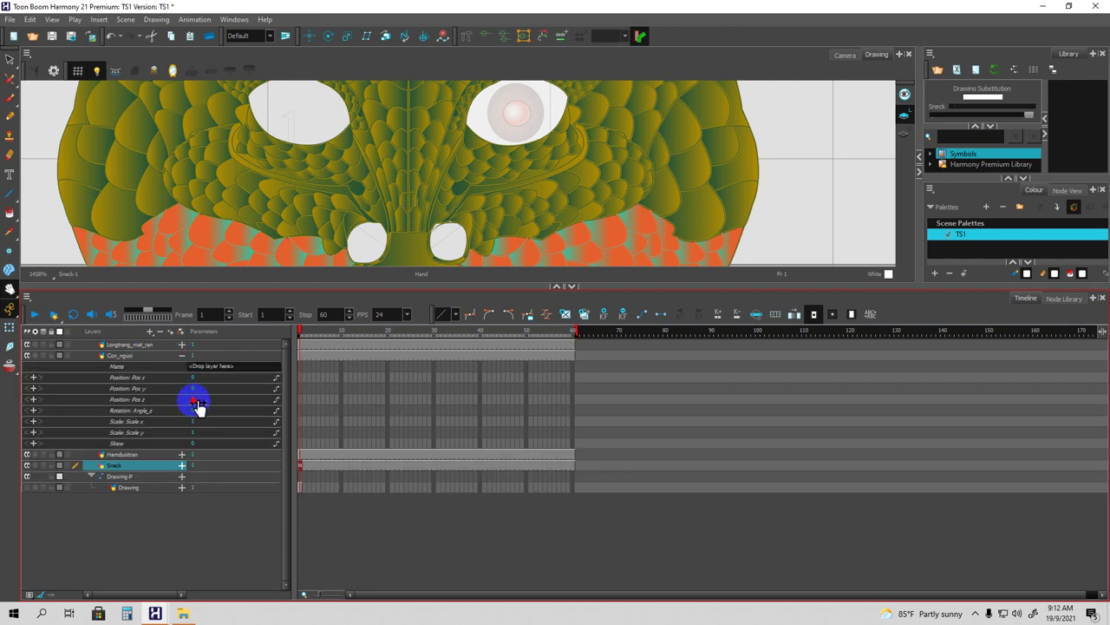
double_click(198, 400)
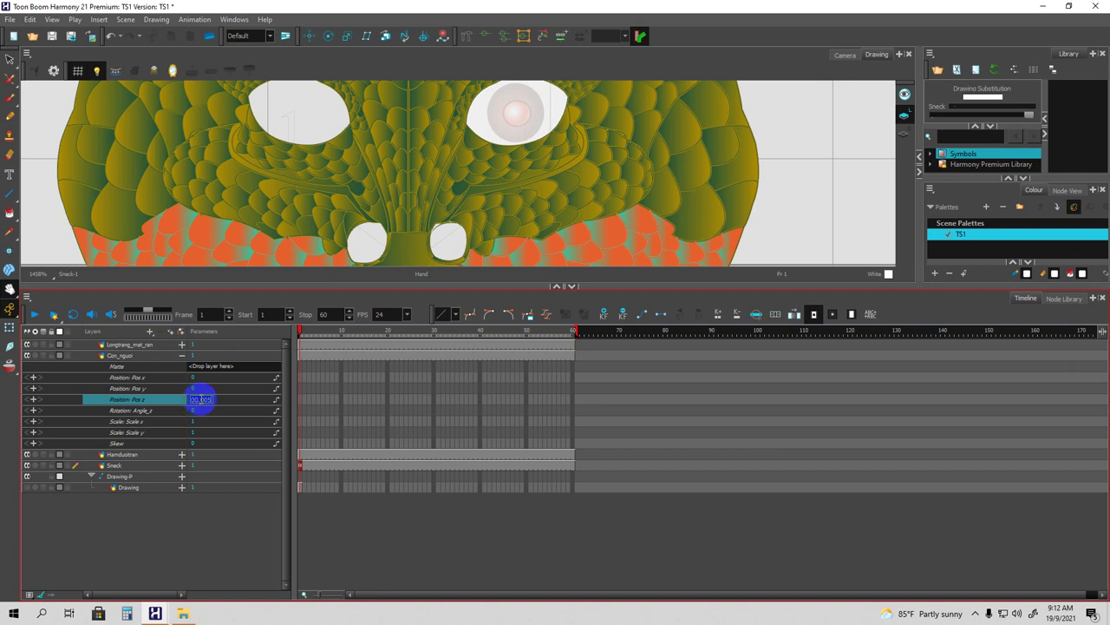
key("Return")
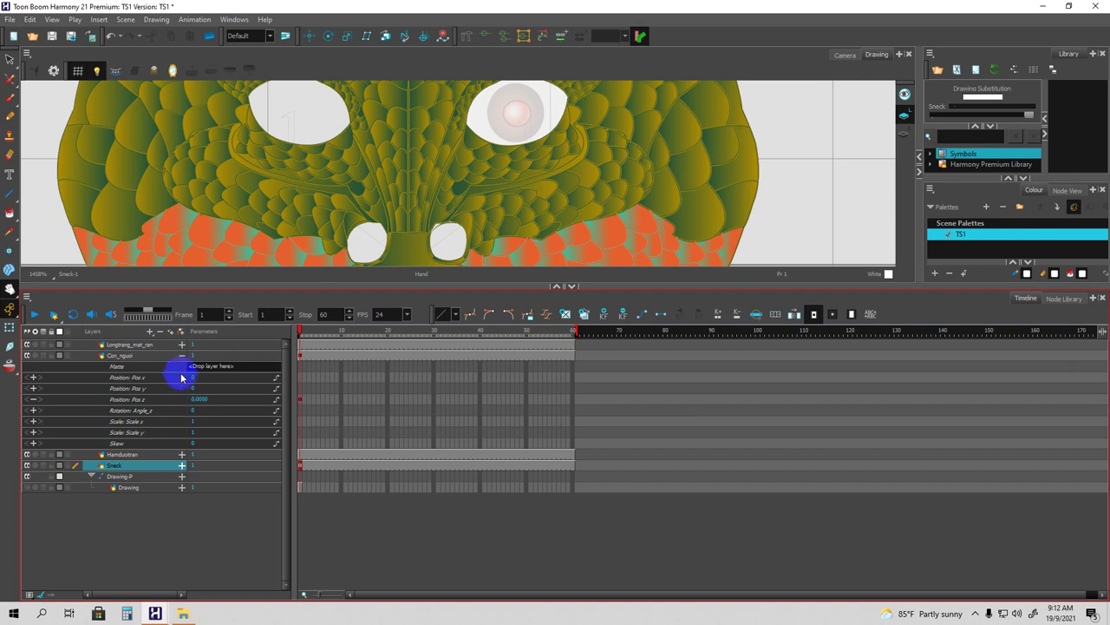
left_click(181, 355)
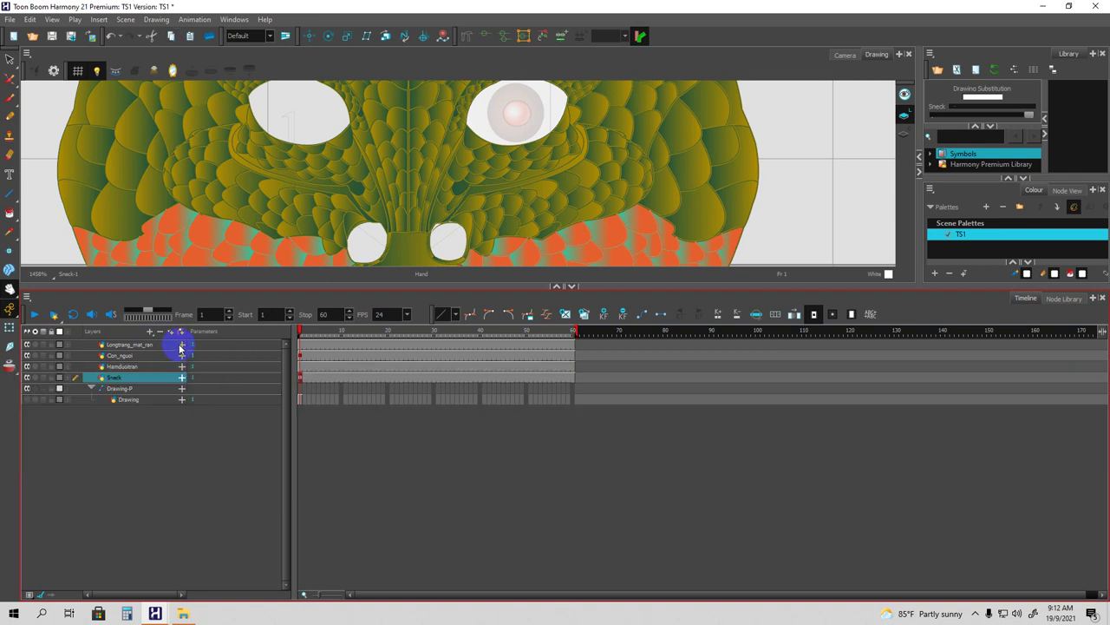
Set the Longtrang_mat_ran layer's Position z value at frame 1.
left_click(181, 344)
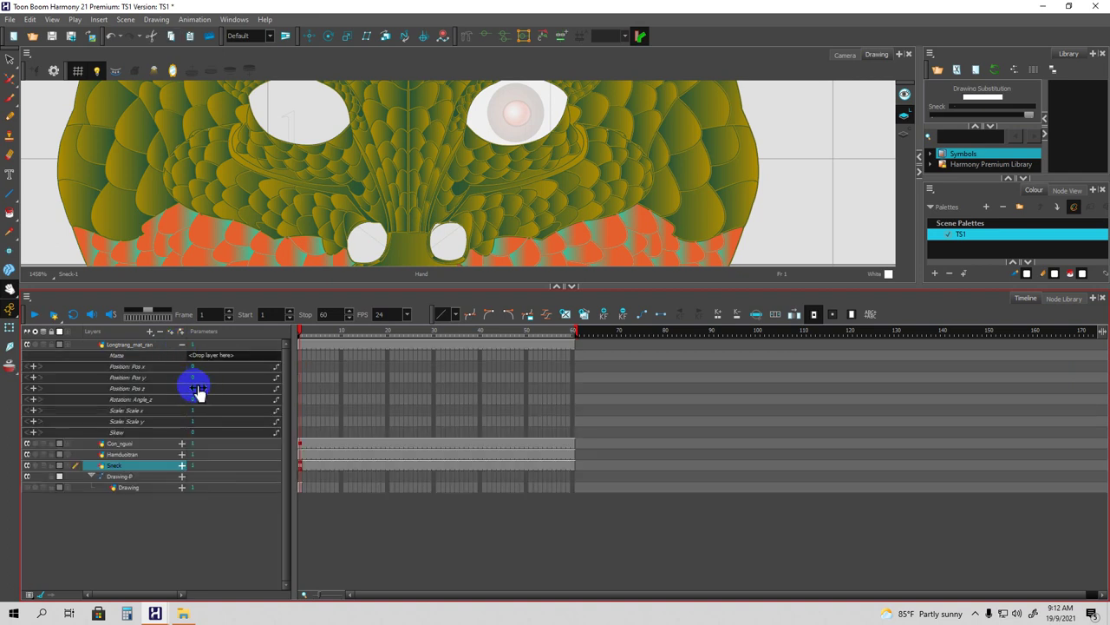
left_click(197, 390)
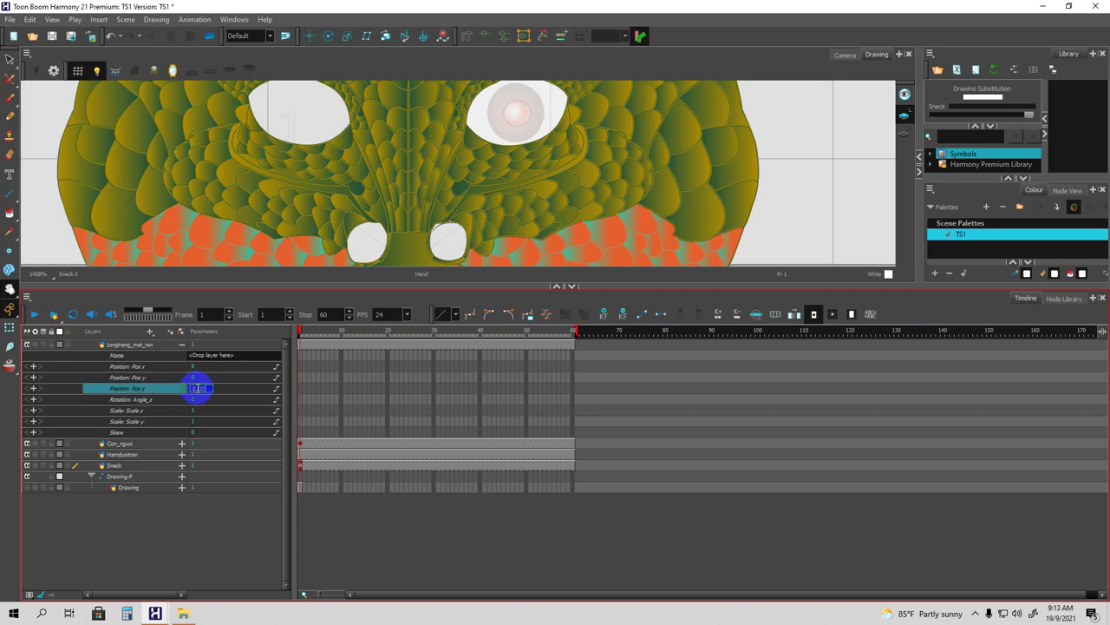
key("Return")
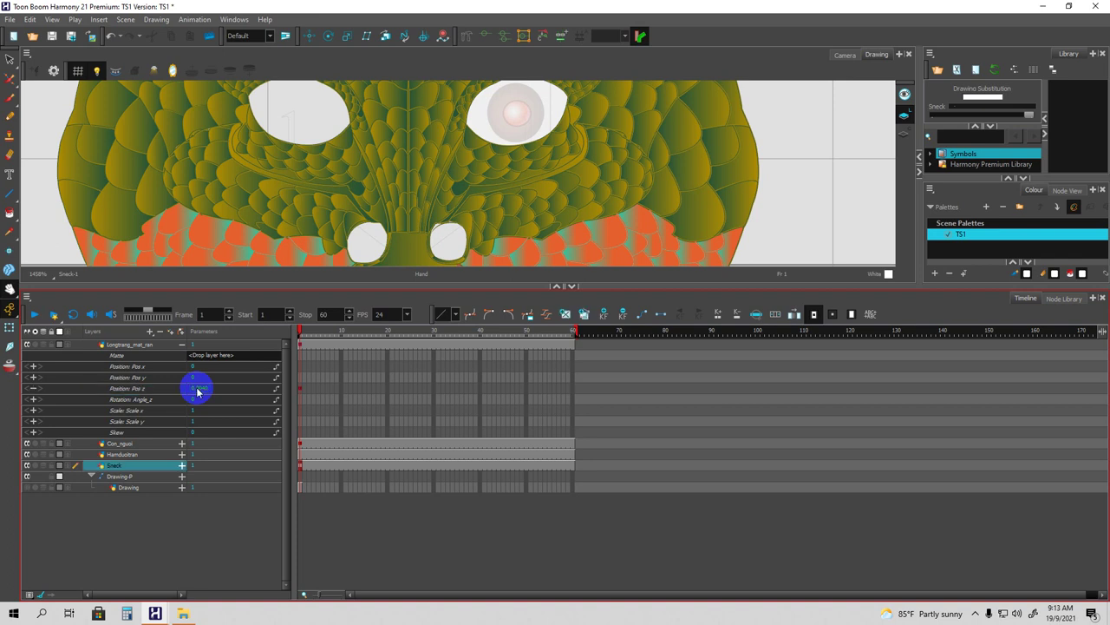
left_click(181, 345)
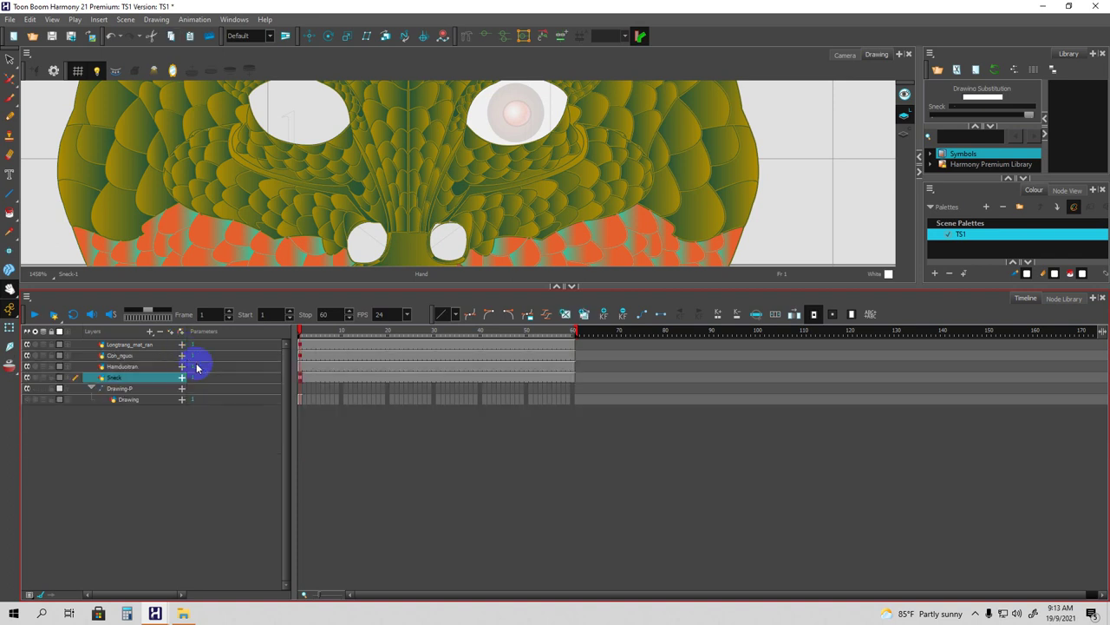
Switch to the Camera view, enlarge its area and examine how the iris and white sit in the eye socket.
scroll(469, 230, "down", 3)
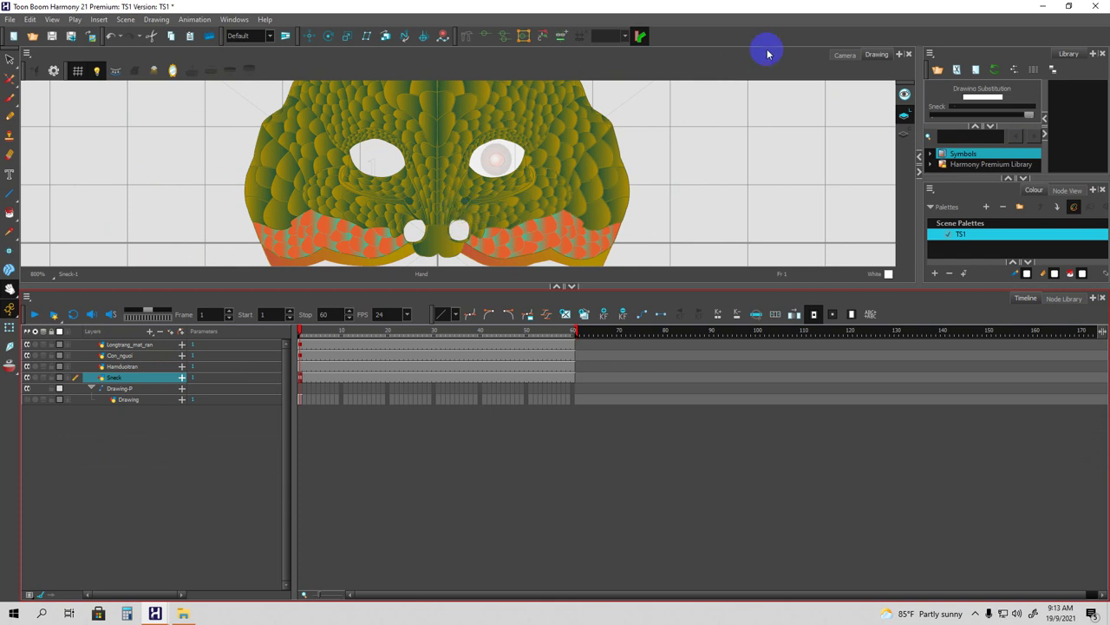
left_click(843, 55)
scroll(628, 136, "down", 3)
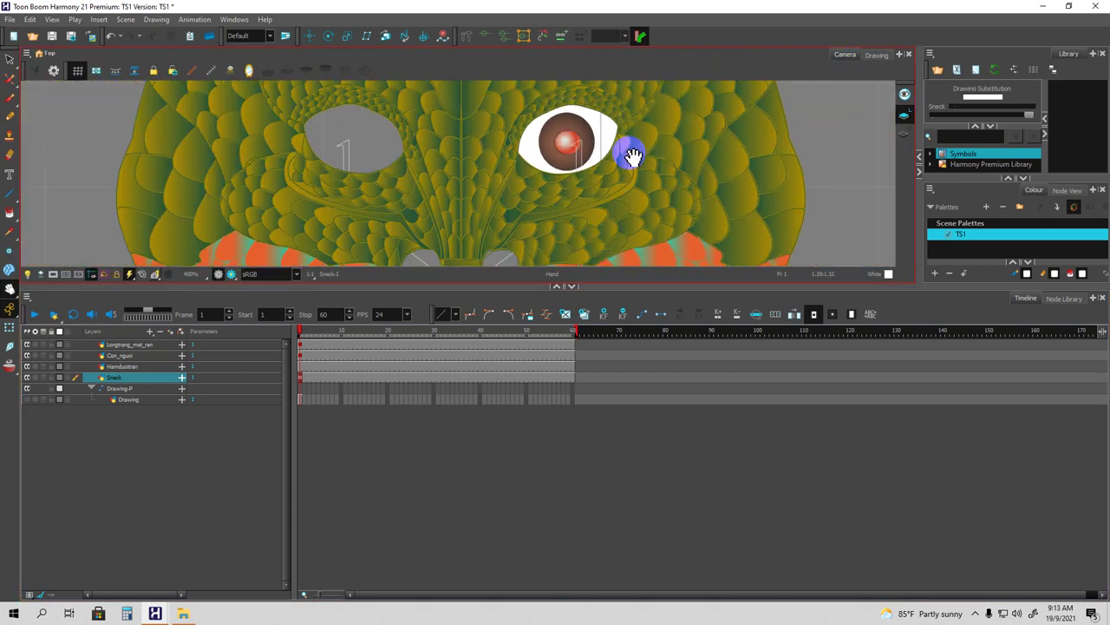
left_click_drag(612, 178, 615, 168)
left_click_drag(594, 282, 602, 413)
scroll(536, 340, "down", 2)
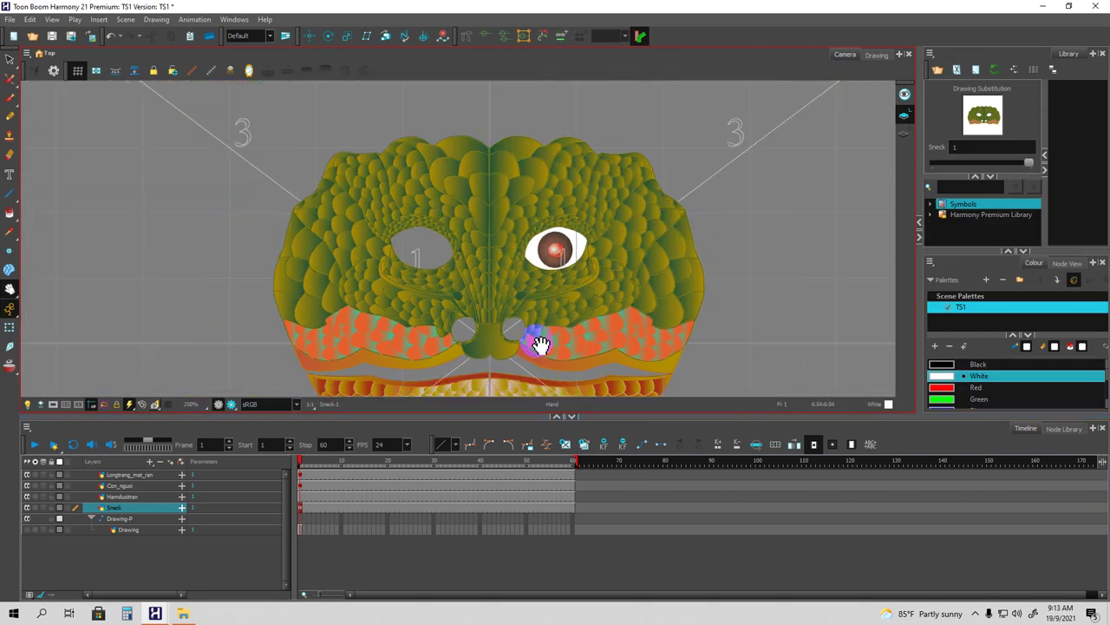
scroll(531, 323, "up", 2)
left_click_drag(552, 315, 560, 291)
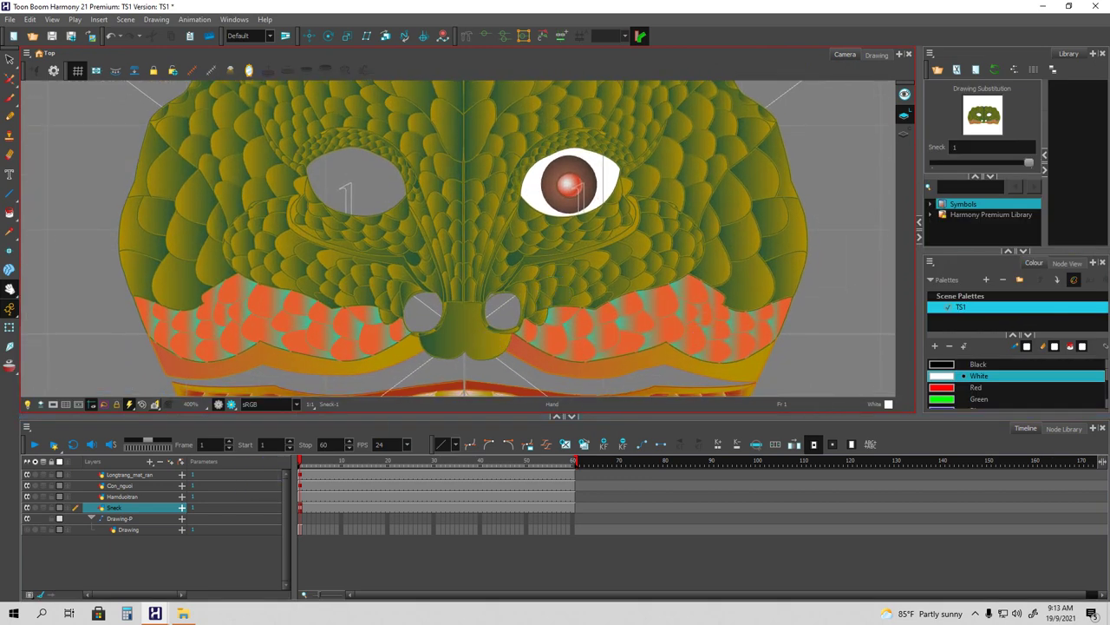
Connect the Longtrang_mat_ran-P peg to the Longtrang_mat_ran drawing and the Con_nguoi-P peg to the Con_nguoi drawing.
mouse_move(1109, 37)
left_mouse_down()
mouse_move(865, 55)
mouse_move(680, 89)
left_mouse_up()
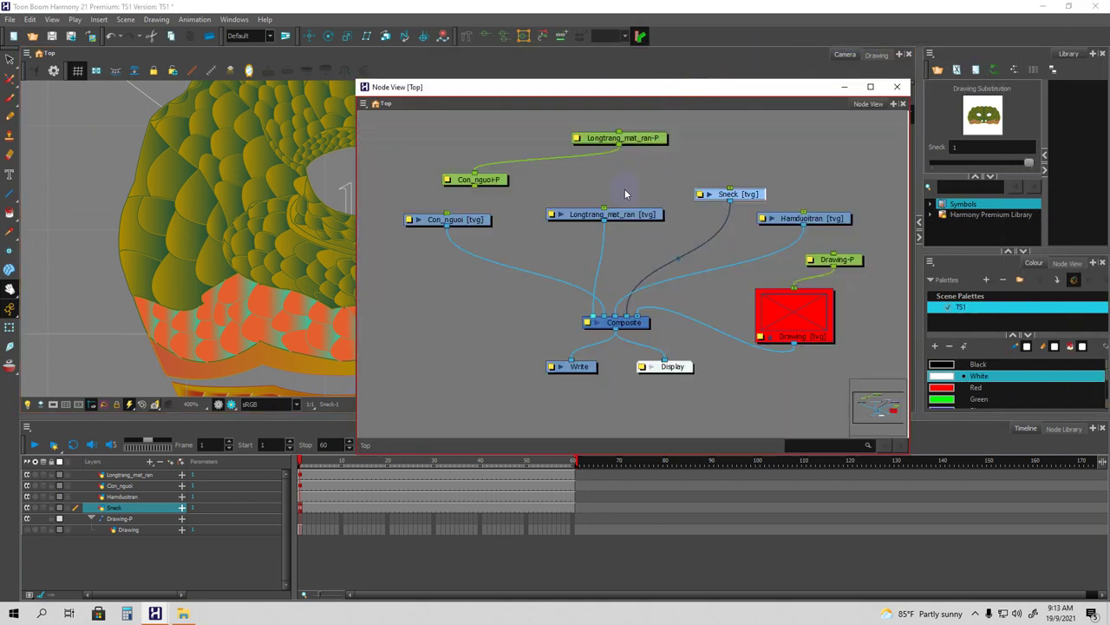
left_click_drag(620, 147, 605, 209)
left_click_drag(473, 189, 445, 214)
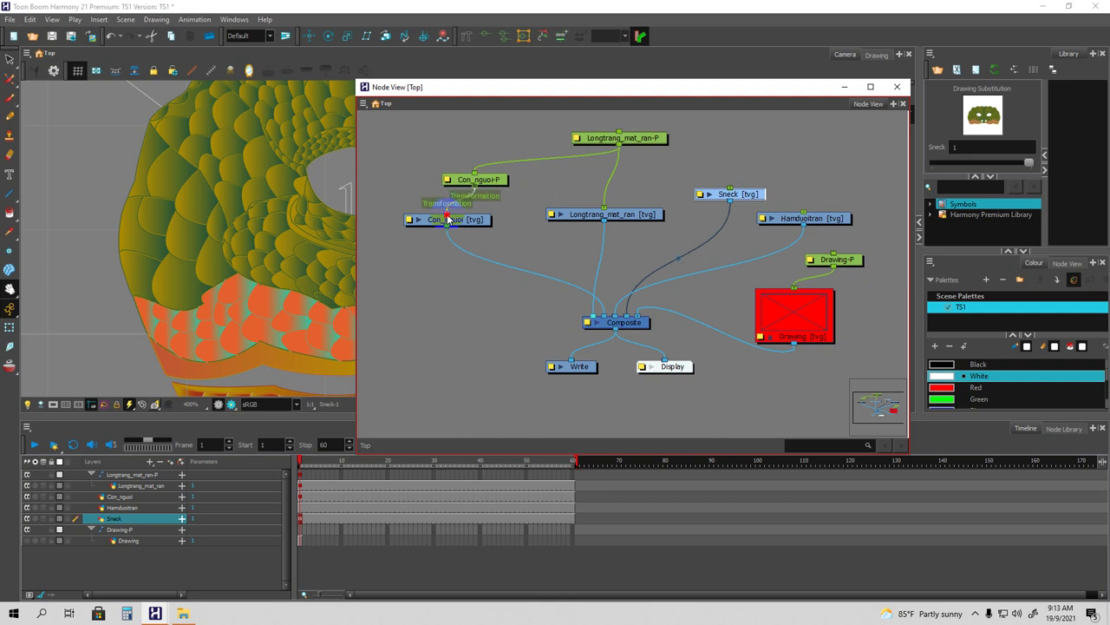
left_click_drag(589, 93, 1106, 58)
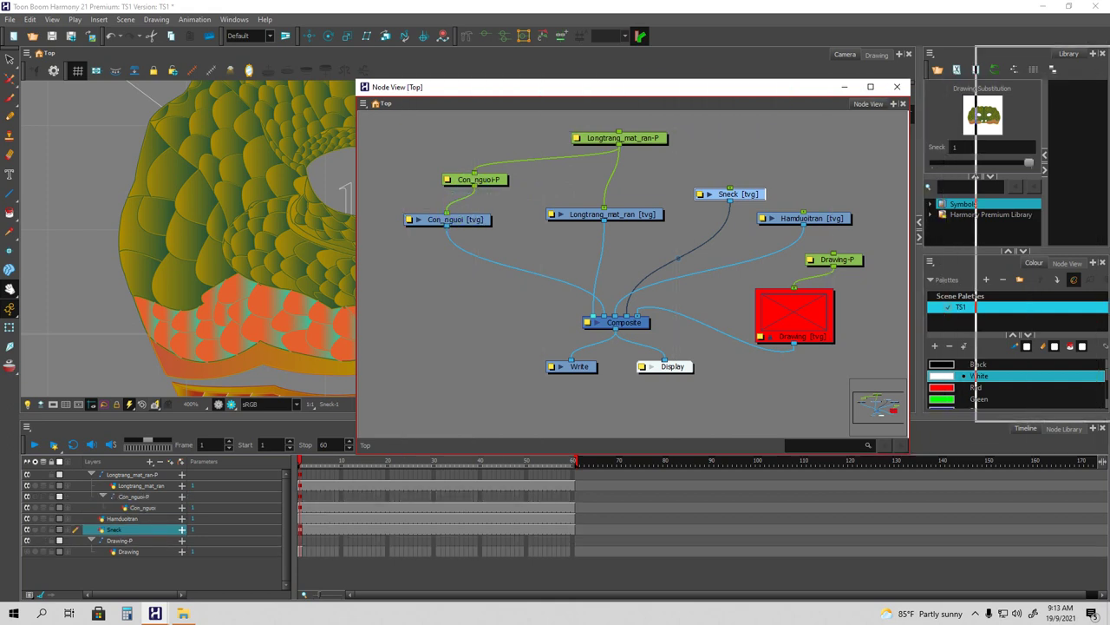
Move the Con_nguoi iris slightly within the white of the eye using the Transform tool.
left_click(9, 327)
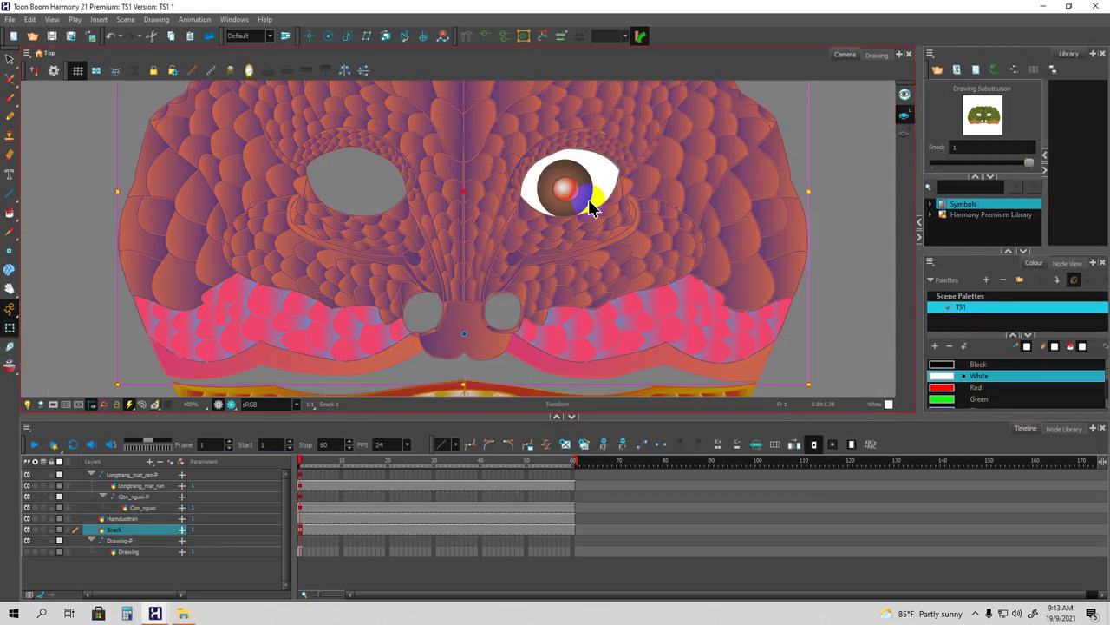
left_click(575, 206)
mouse_move(575, 209)
left_mouse_down()
mouse_move(562, 203)
mouse_move(565, 186)
mouse_move(552, 205)
mouse_move(573, 194)
mouse_move(582, 207)
left_mouse_up()
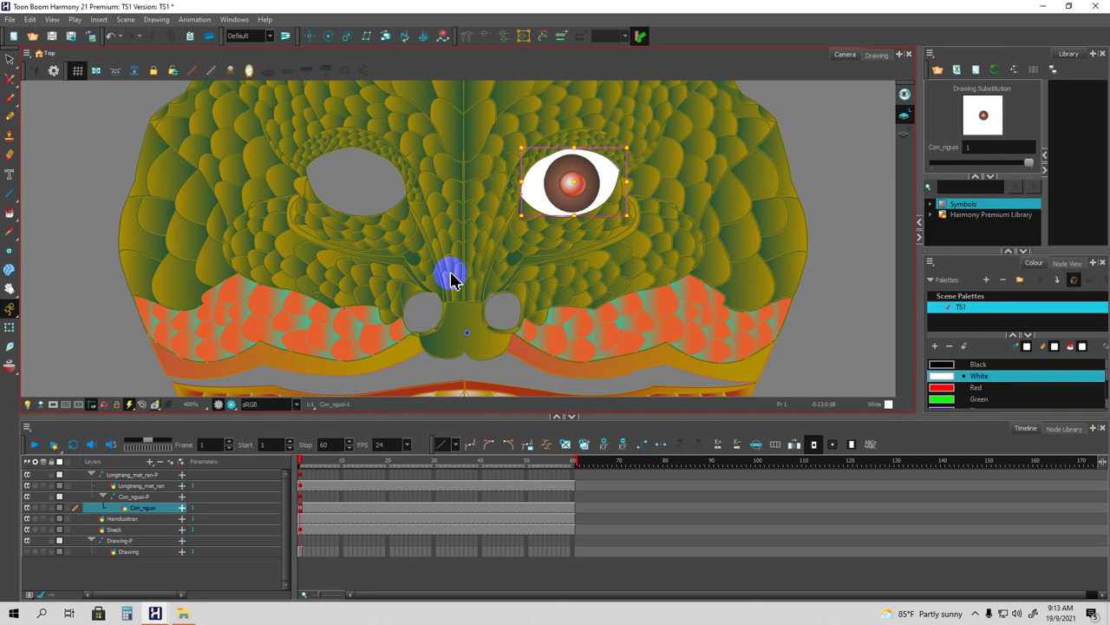
Collapse the Longtrang_mat_ran-P peg and duplicate it together with its child layers.
left_click(92, 475)
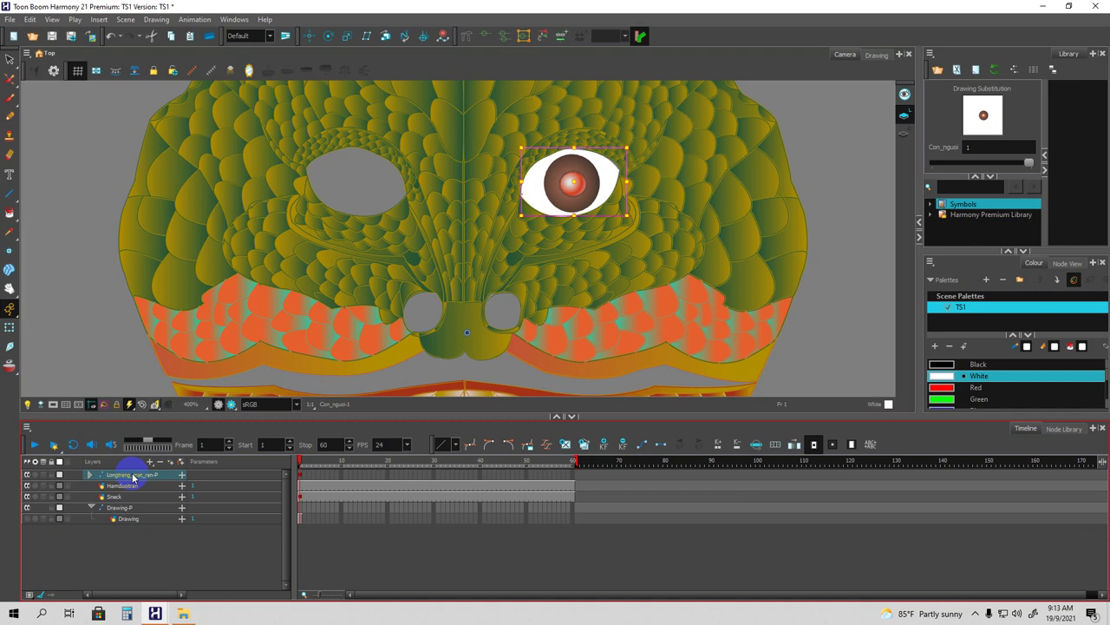
right_click(133, 478)
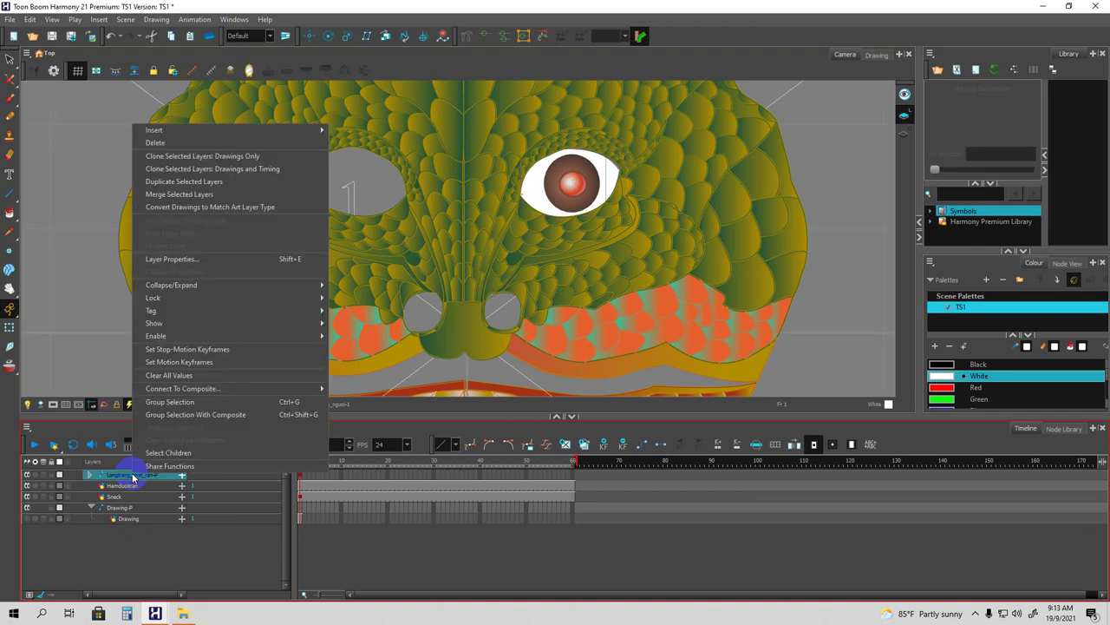
left_click(159, 182)
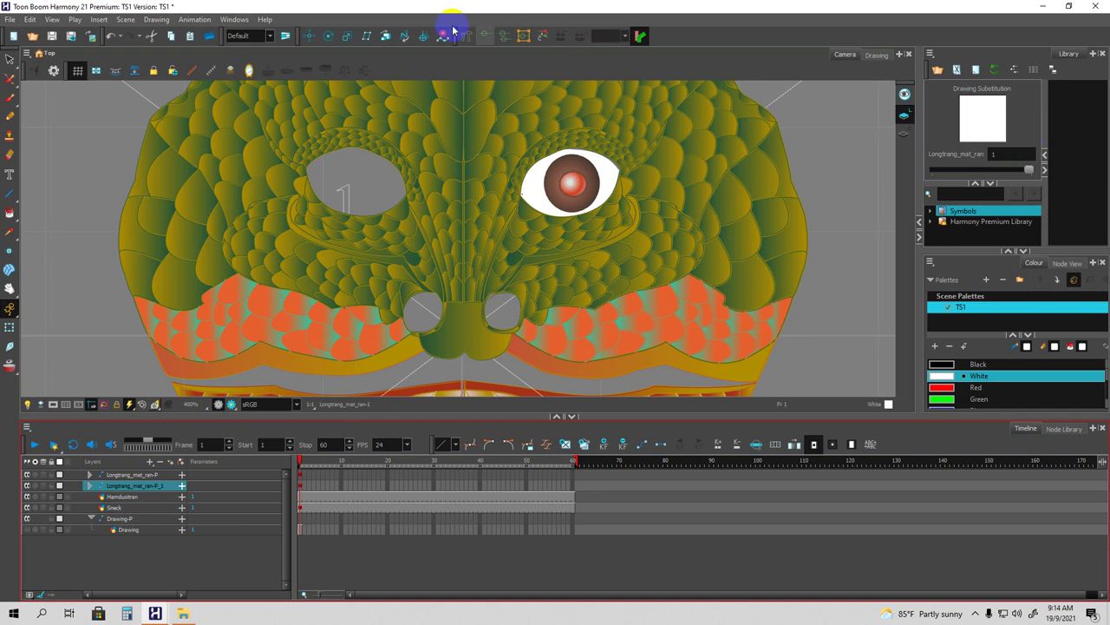
Open Tool Properties and check the Longtrang_mat_ran-P_1 peg and its child layers for available options.
left_click(235, 19)
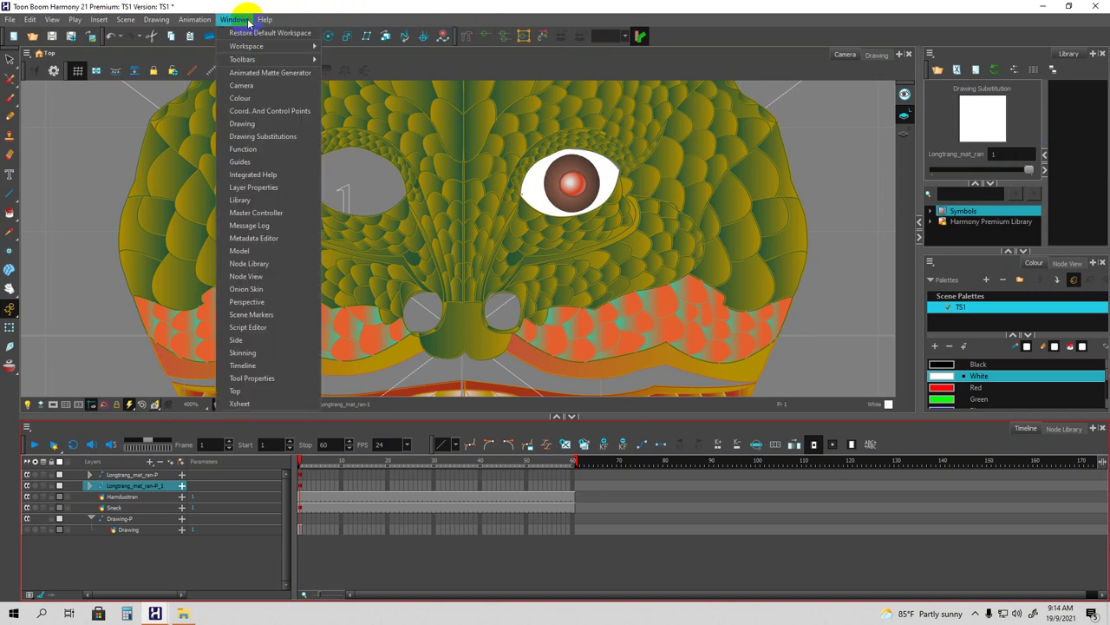
left_click(252, 377)
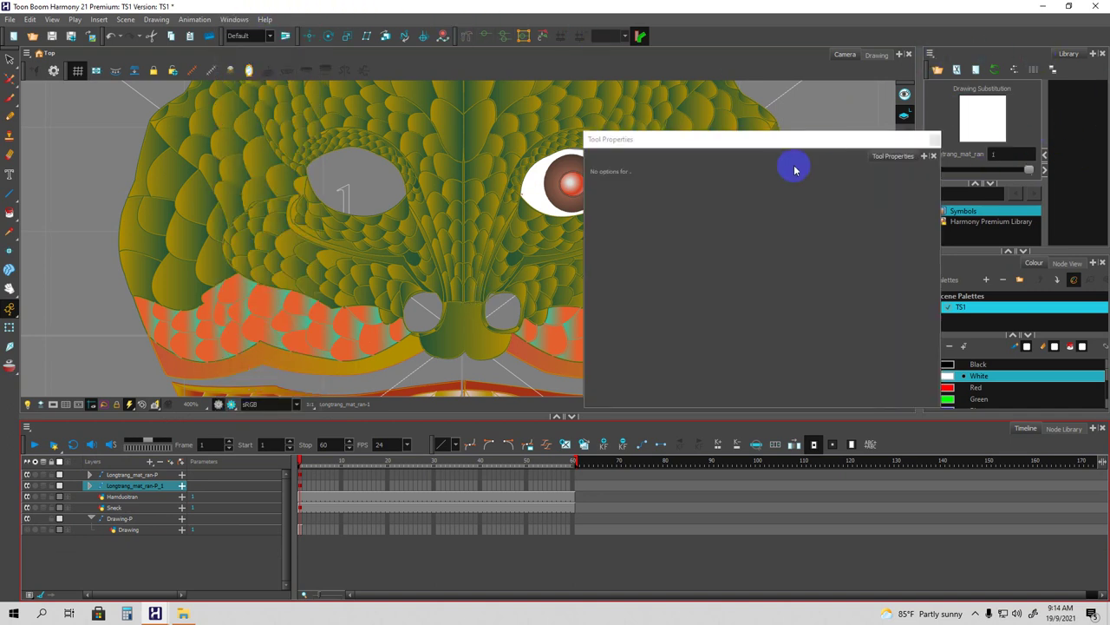
left_click(126, 476)
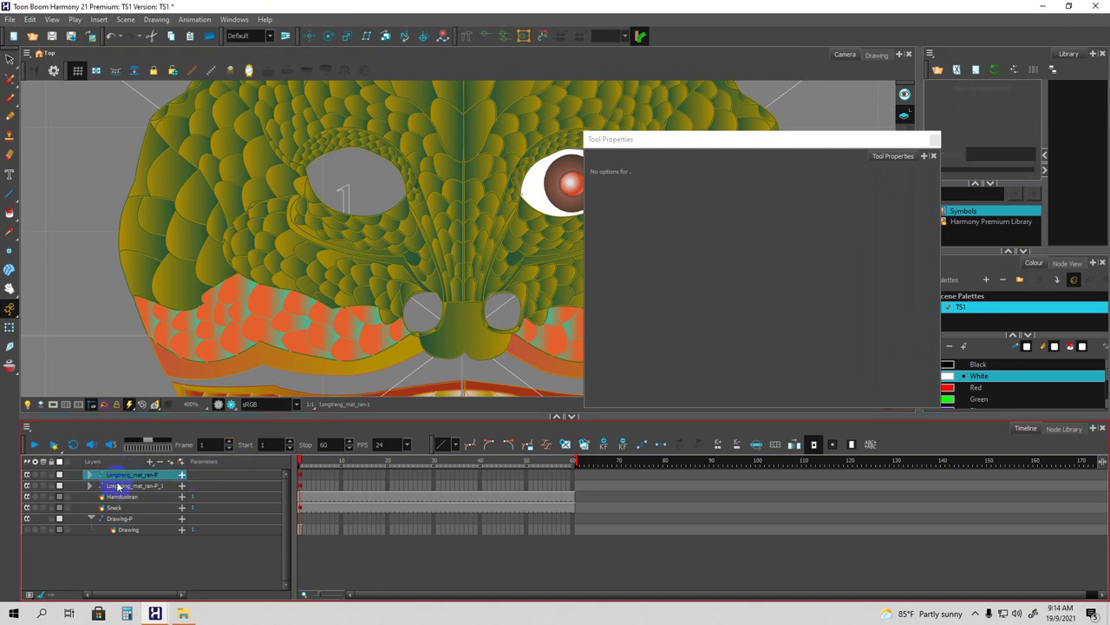
left_click(91, 487)
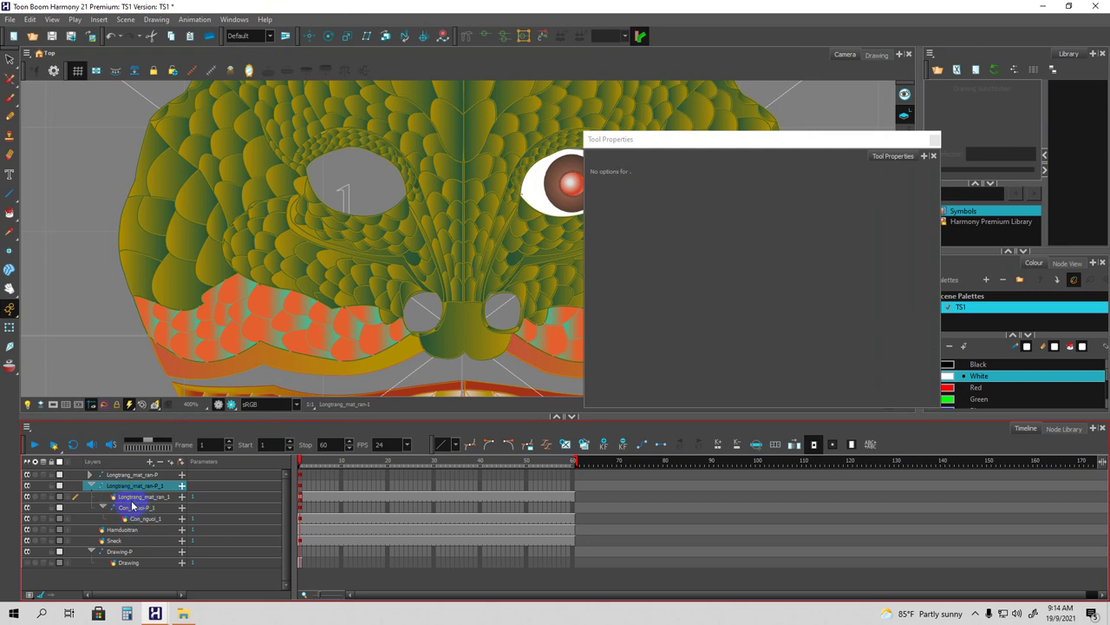
left_click(131, 497)
left_click(135, 510)
left_click(139, 521)
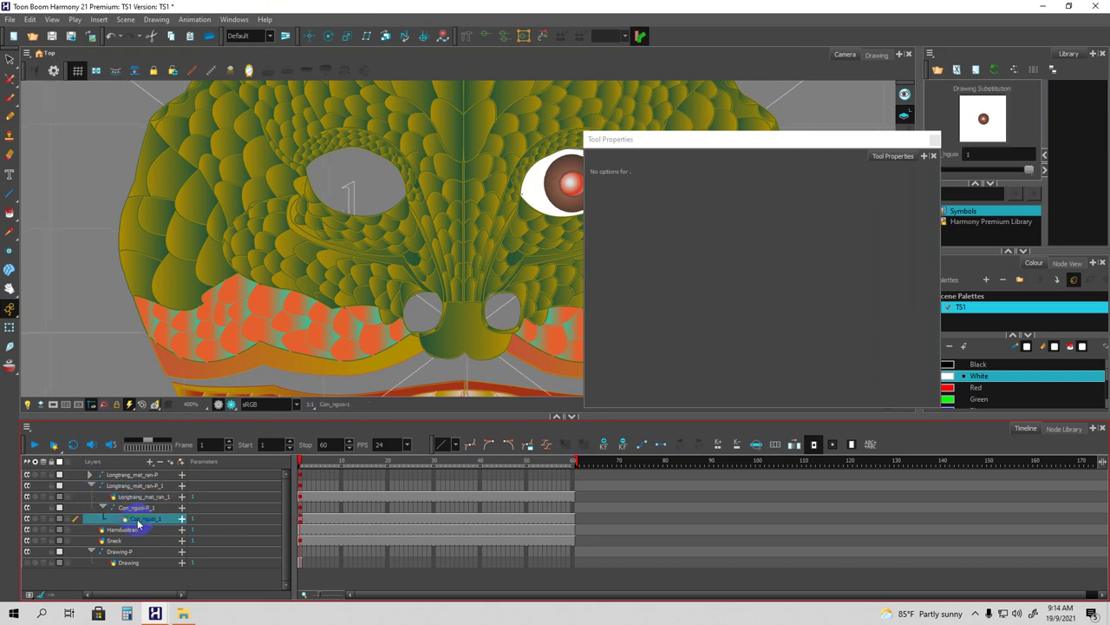
left_click(134, 497)
left_click(91, 485)
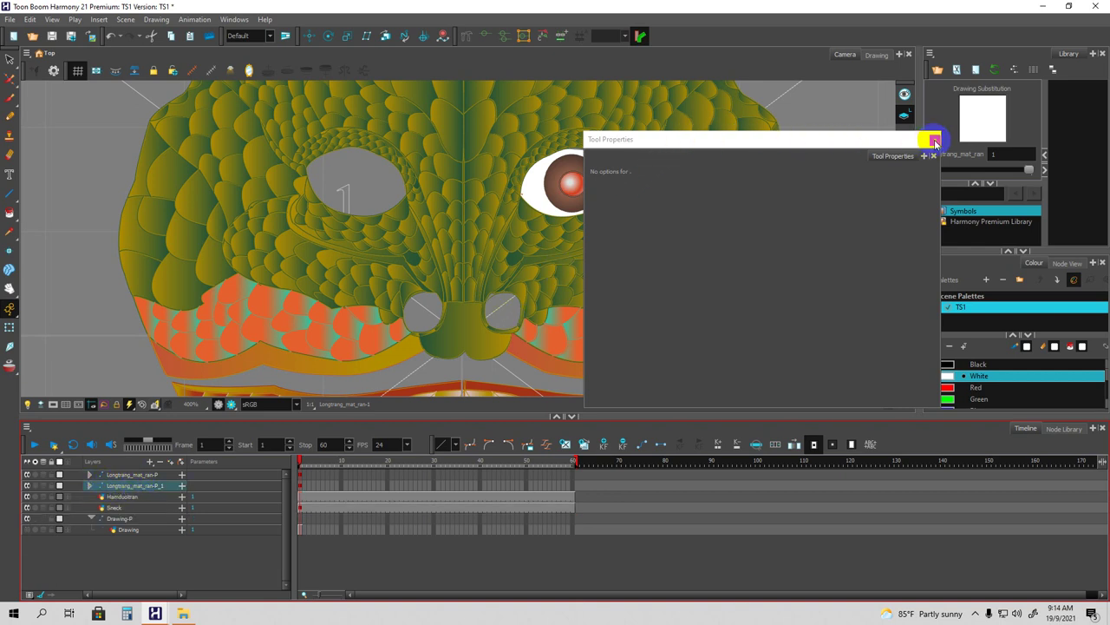
left_click(936, 139)
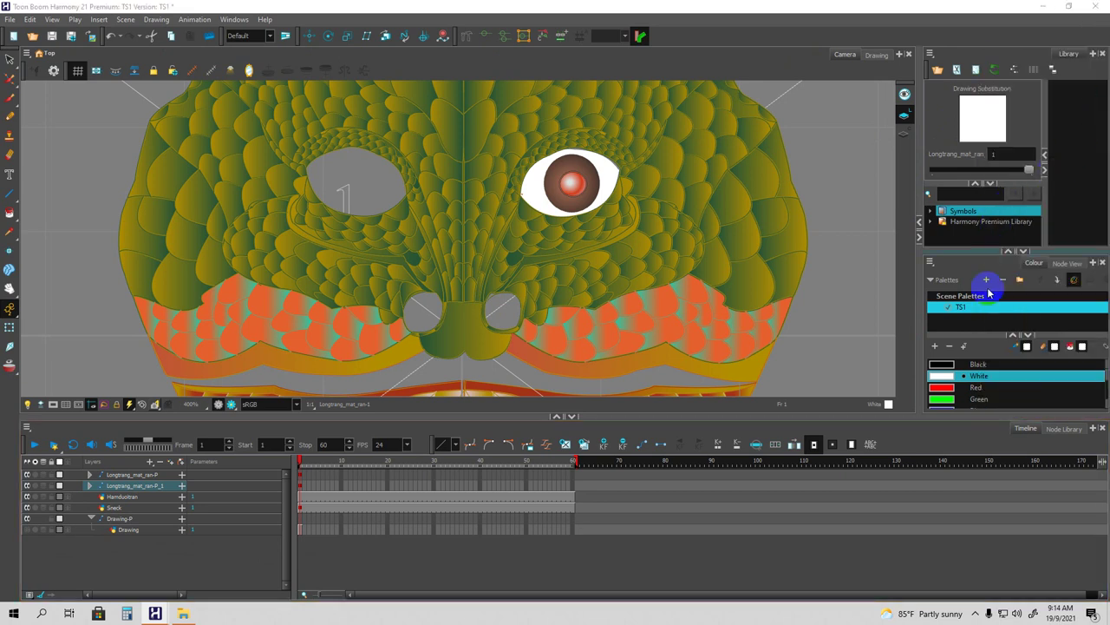
Widen the Library and Colour area beside the Camera view and save the scene.
left_click(1045, 171)
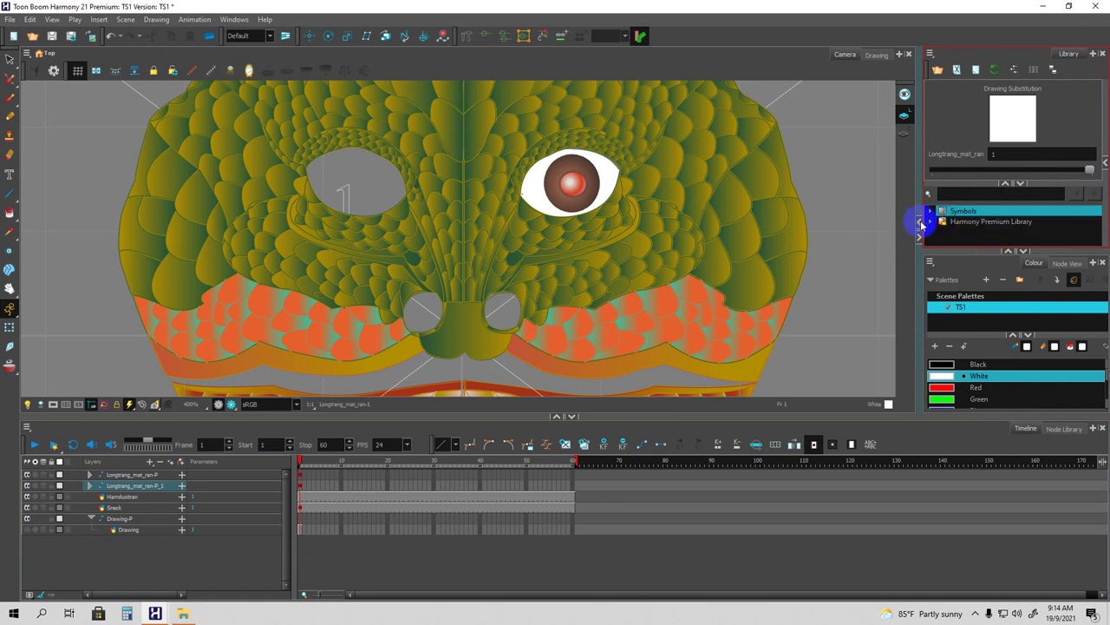
left_click_drag(917, 167, 861, 169)
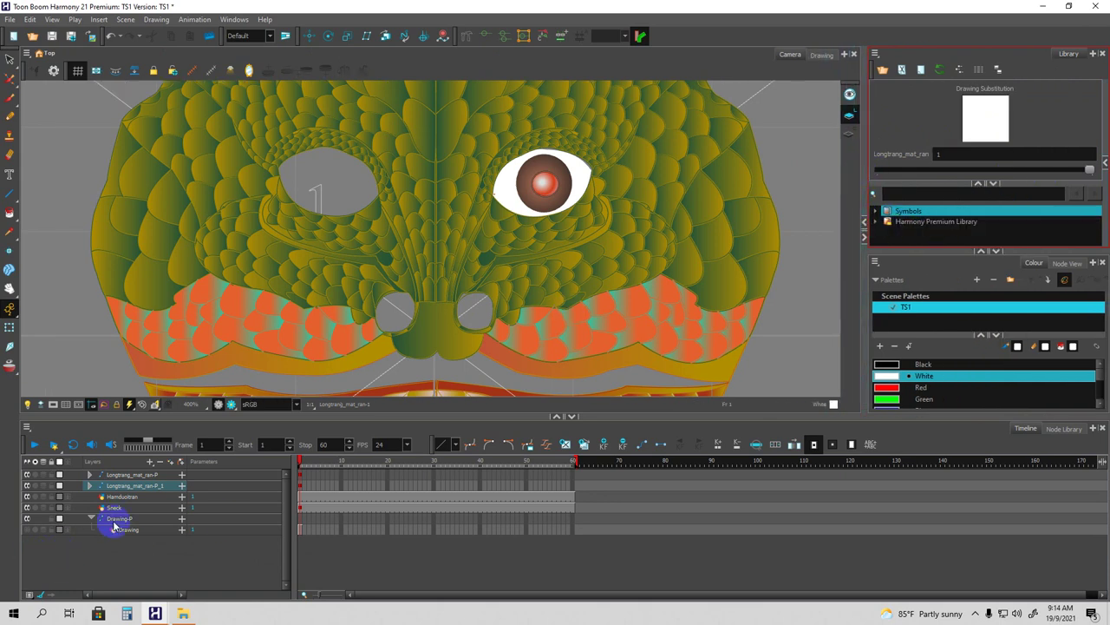
left_click(59, 486)
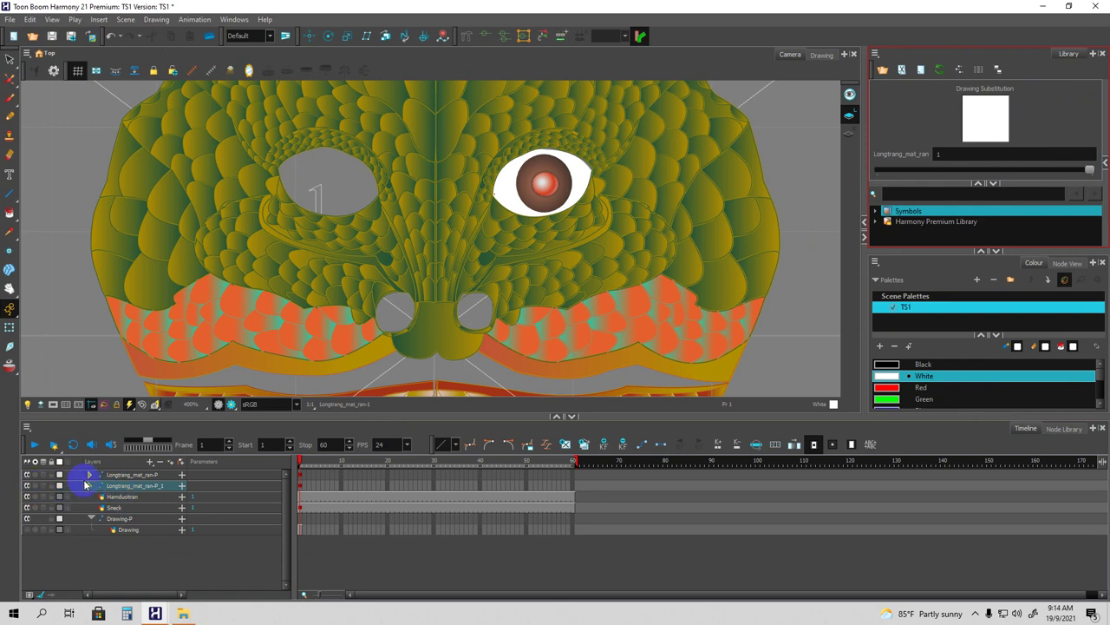
left_click(119, 477)
key("ctrl+s")
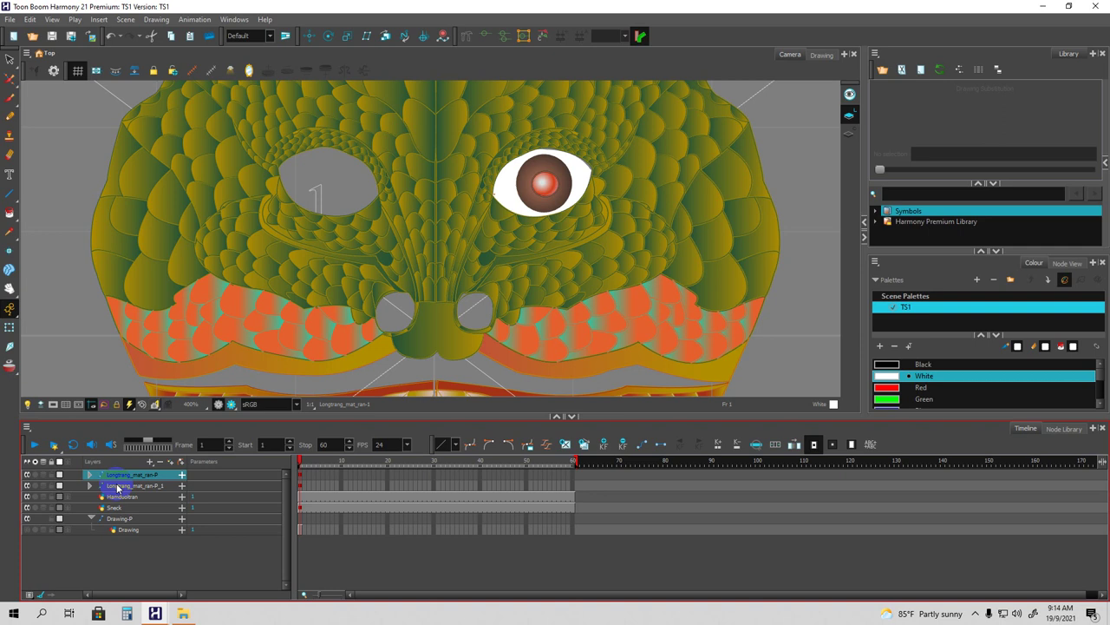
left_click(127, 487)
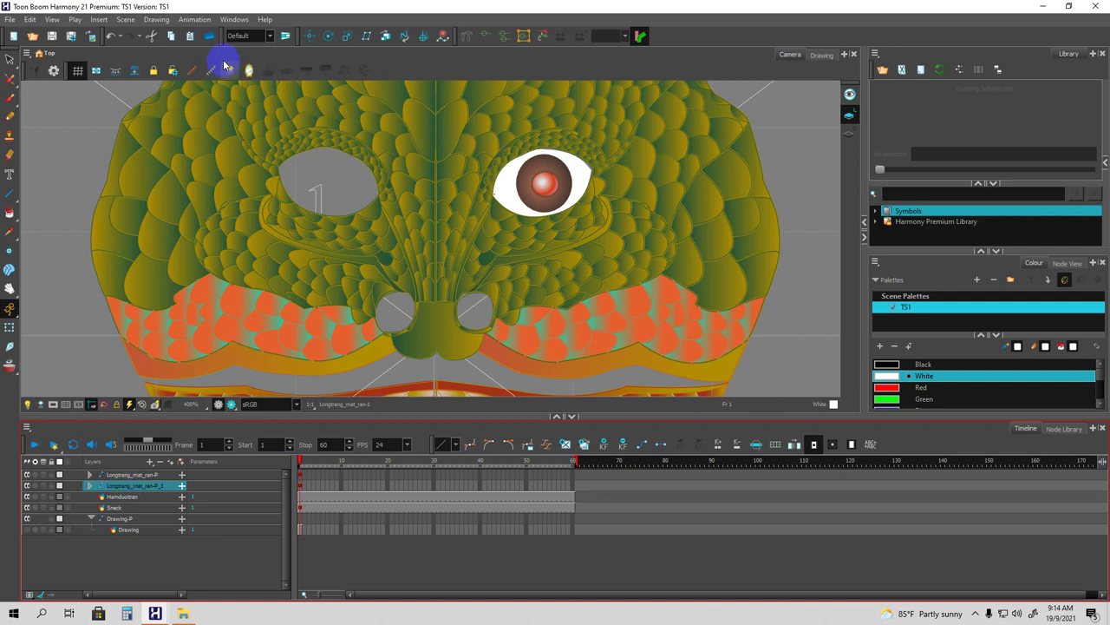
left_click(234, 19)
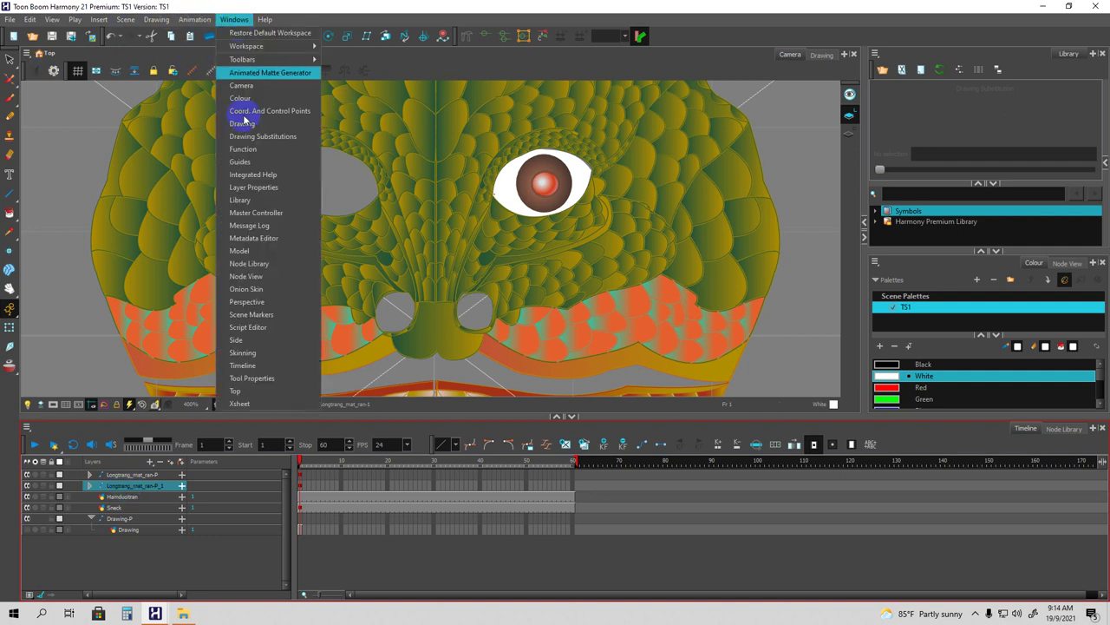
left_click(252, 379)
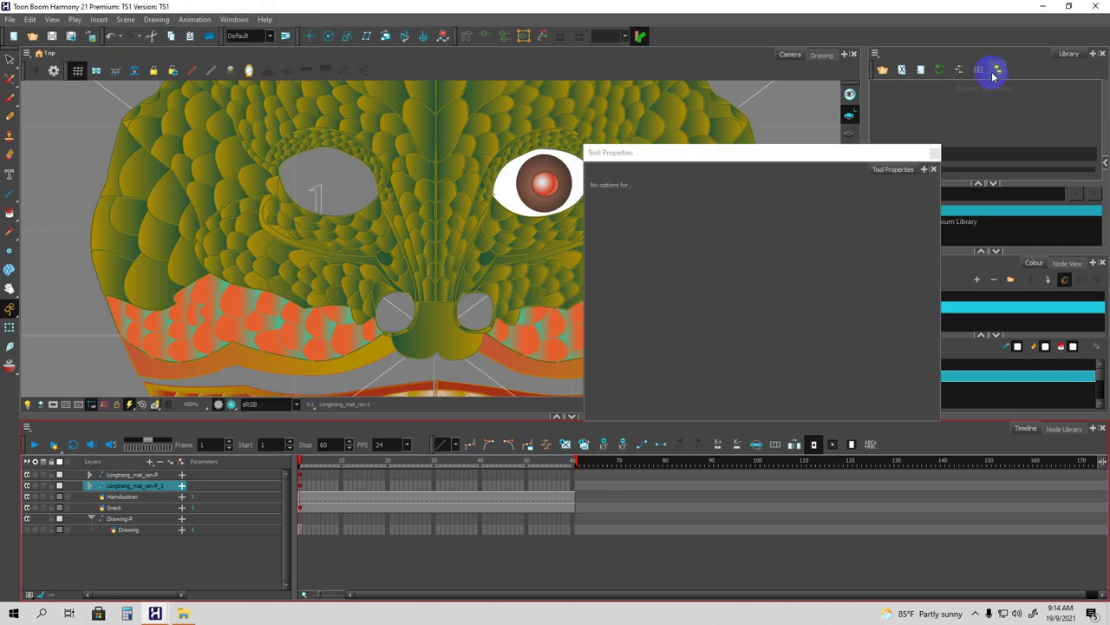
left_click_drag(779, 160, 809, 135)
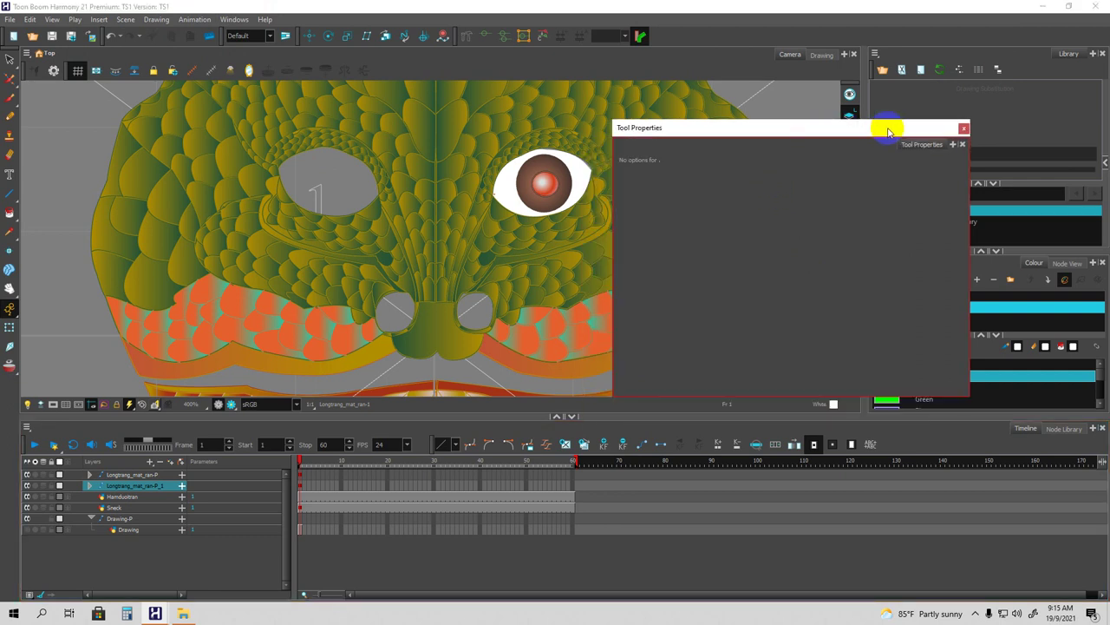
left_click(964, 130)
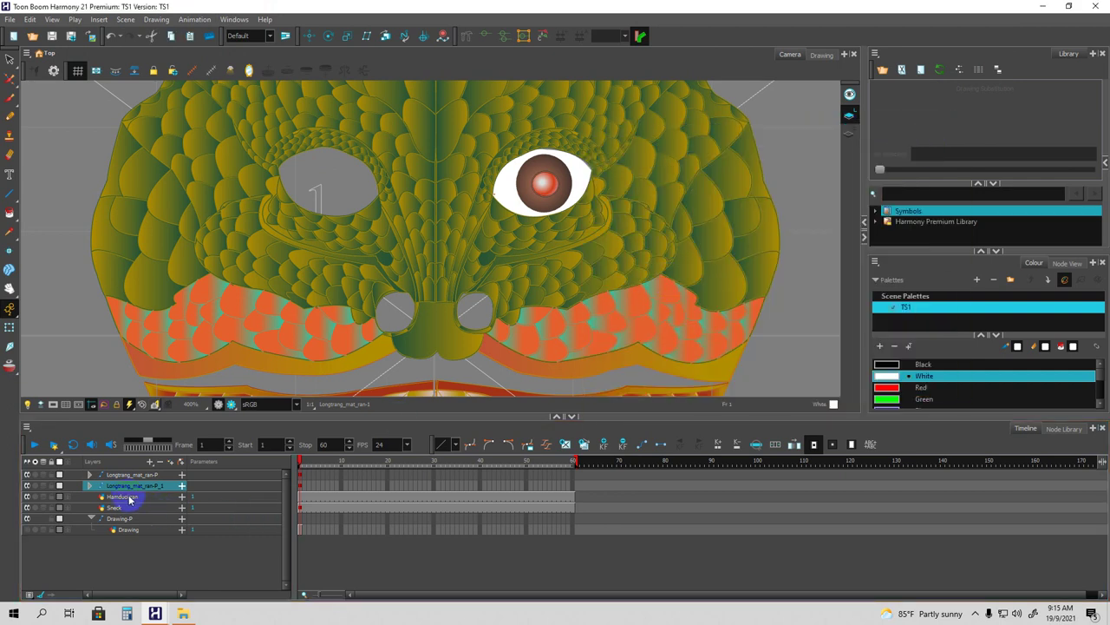
Expand the Longtrang_mat_ran-P_1 peg and check it and its Con_nguoi-P_1 child peg with the Transform tool.
left_click(89, 487)
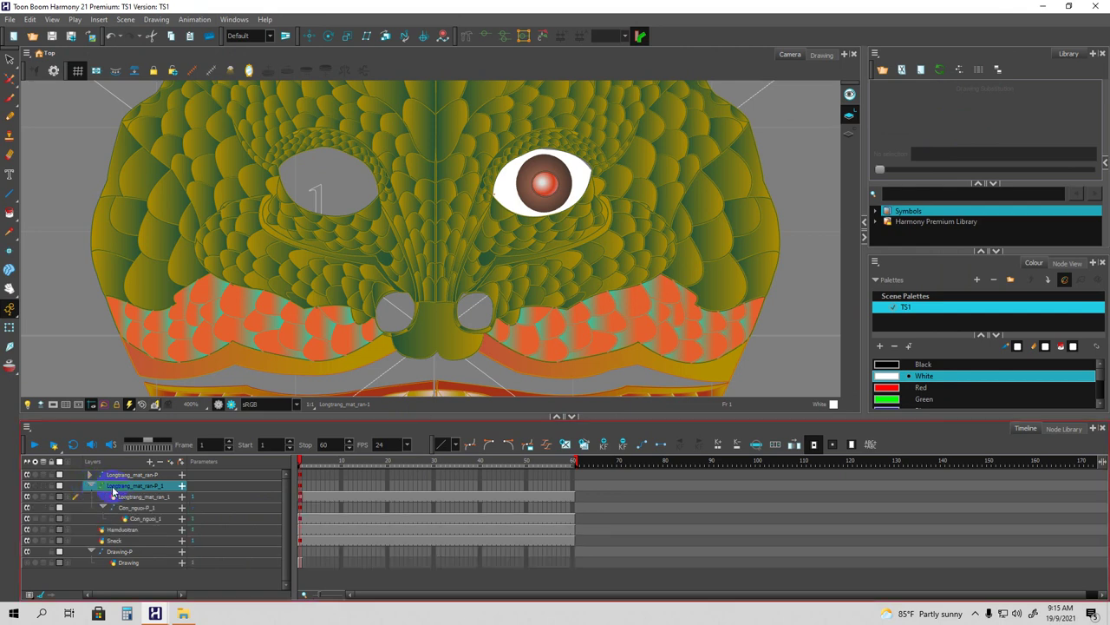
left_click(10, 327)
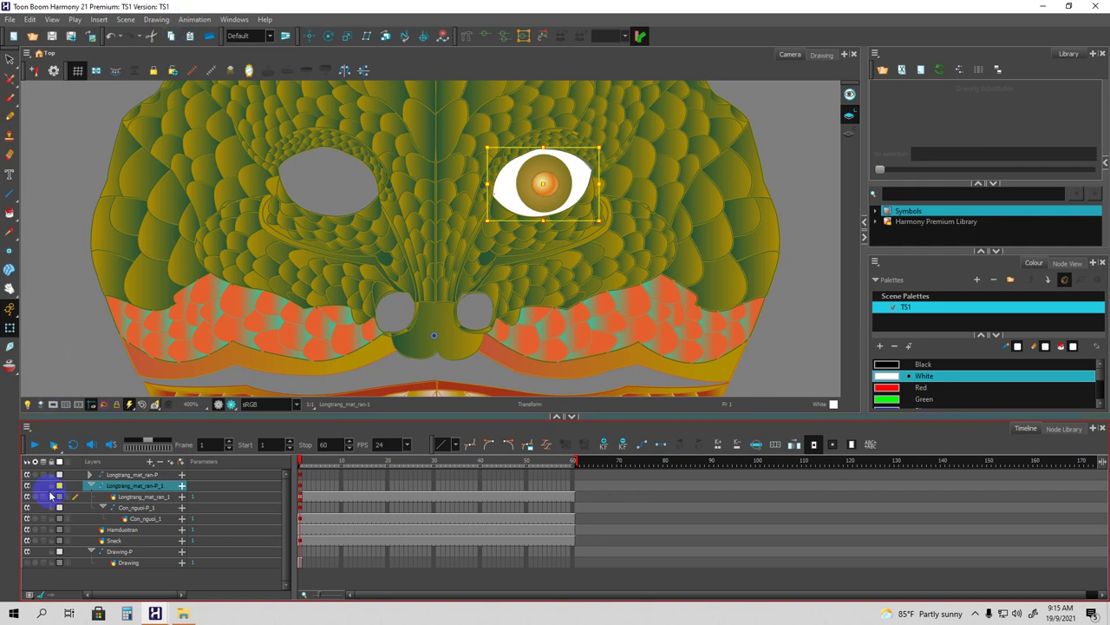
left_click(90, 487)
left_click(90, 487)
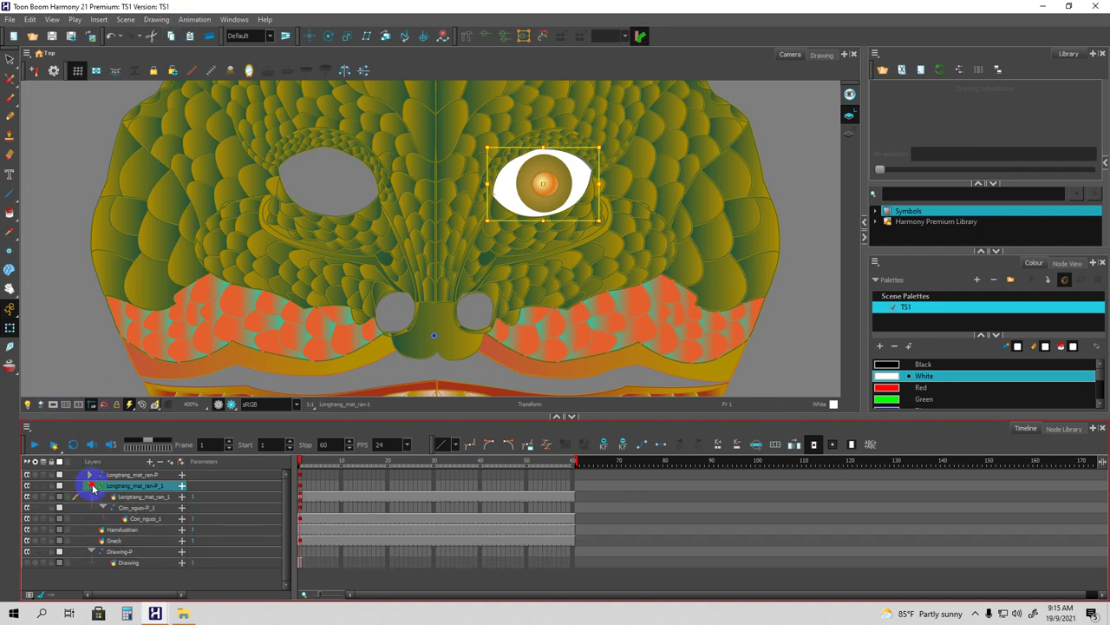
left_click(138, 508)
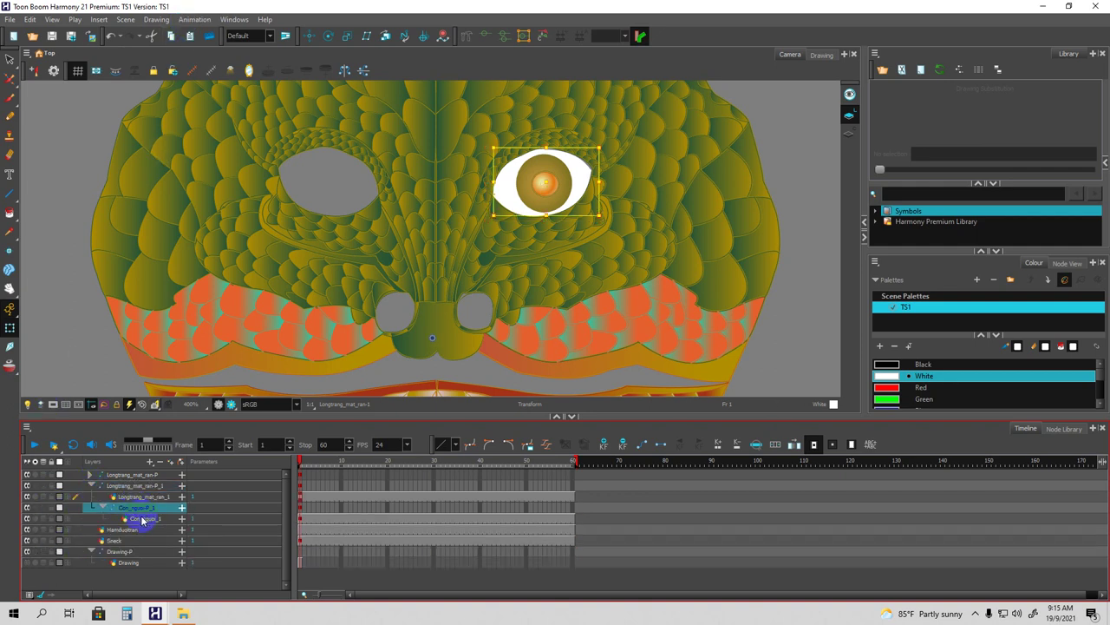
Detach the Con_nguoi_1 and Longtrang_mat_ran_1 drawings from their duplicated pegs, and parent Con_nguoi_1 to Longtrang_mat_ran_1.
left_click(143, 519)
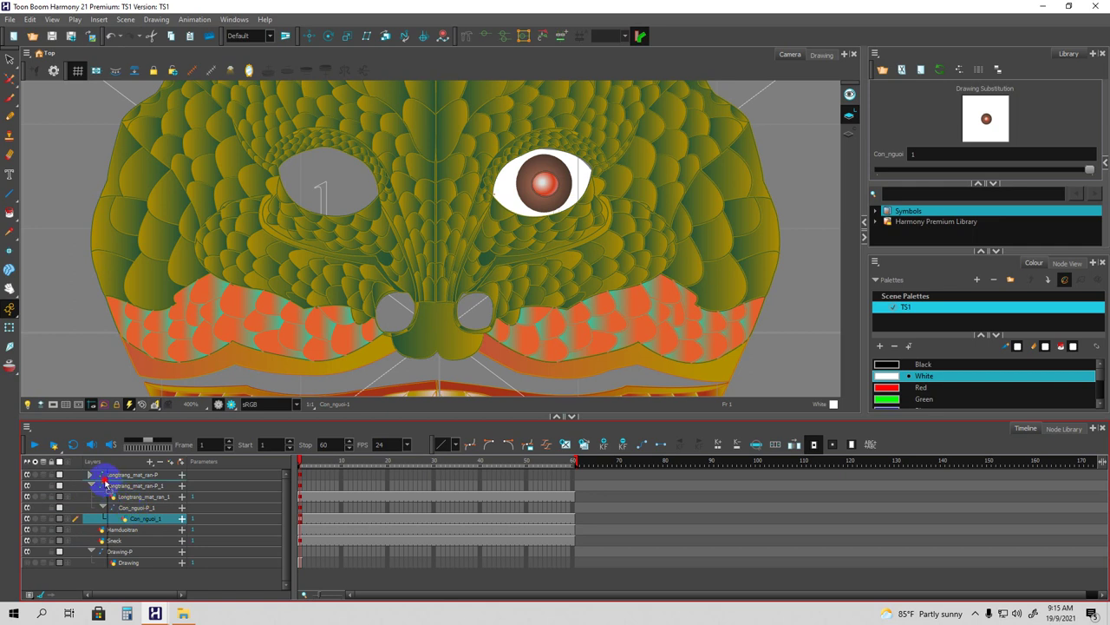
left_click_drag(104, 483, 104, 479)
left_click(128, 508)
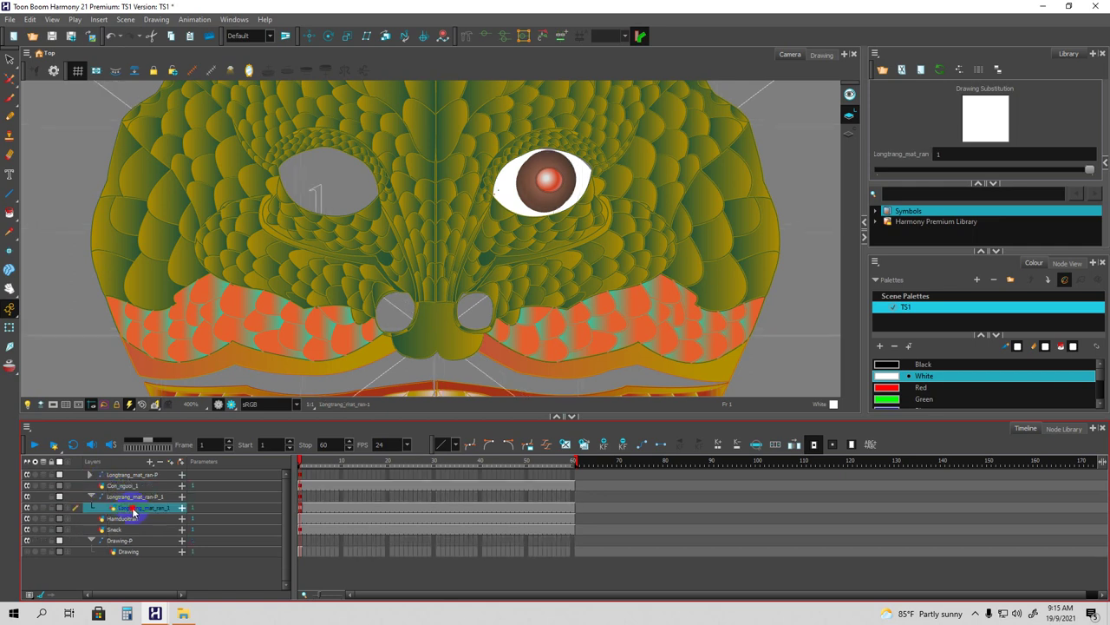
mouse_move(113, 490)
left_mouse_down()
mouse_move(121, 495)
mouse_move(113, 480)
left_mouse_up()
left_click_drag(516, 317, 128, 491)
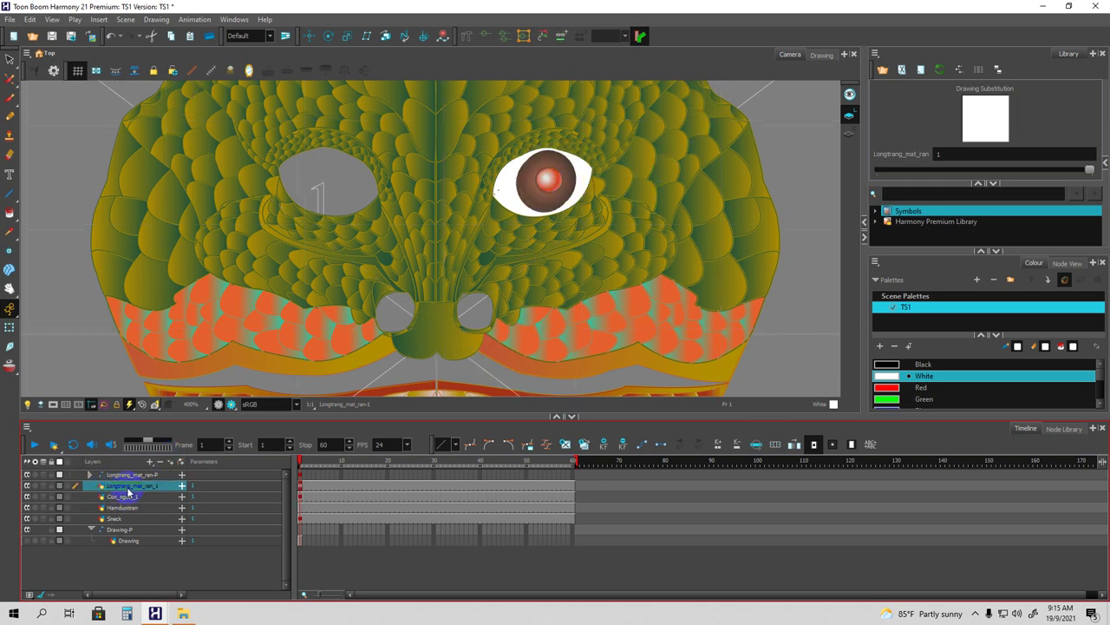
left_click(123, 498)
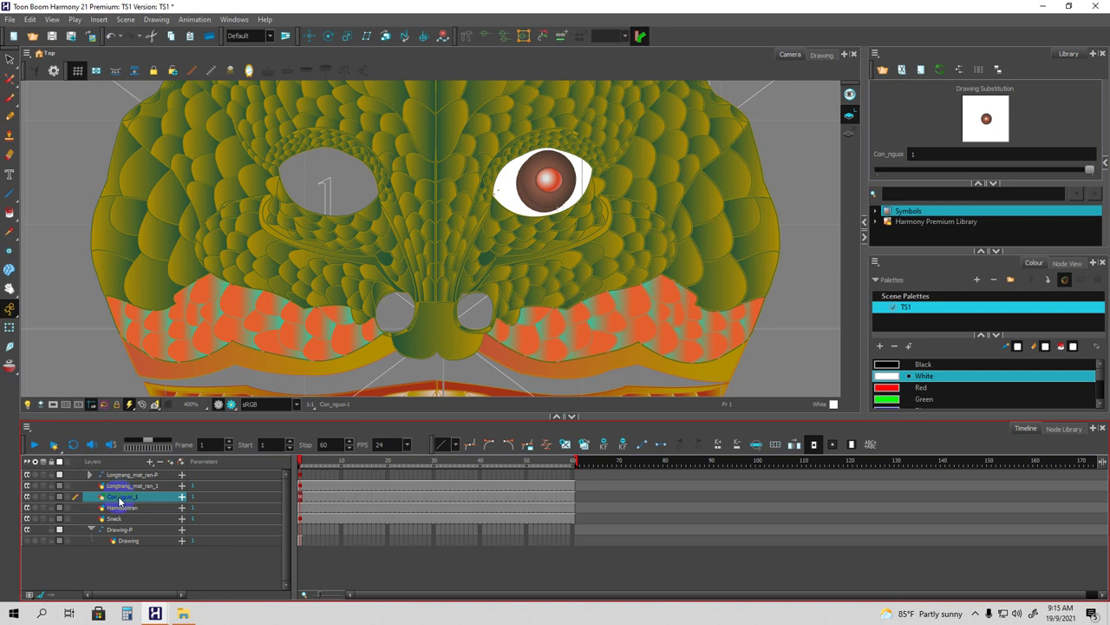
left_click_drag(130, 491, 131, 492)
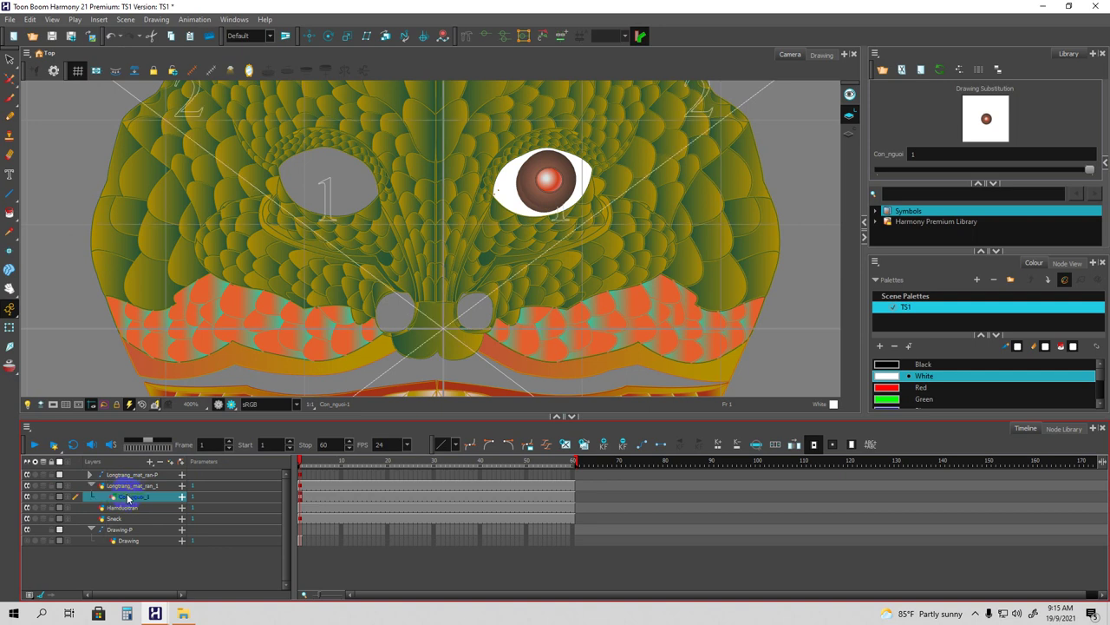
Collapse Longtrang_mat_ran_1, show the Select tool's Tool Properties and flip the duplicated iris horizontally into the empty eye socket.
left_click(89, 485)
left_click(9, 61)
left_click(314, 36)
left_click(235, 19)
left_click(259, 374)
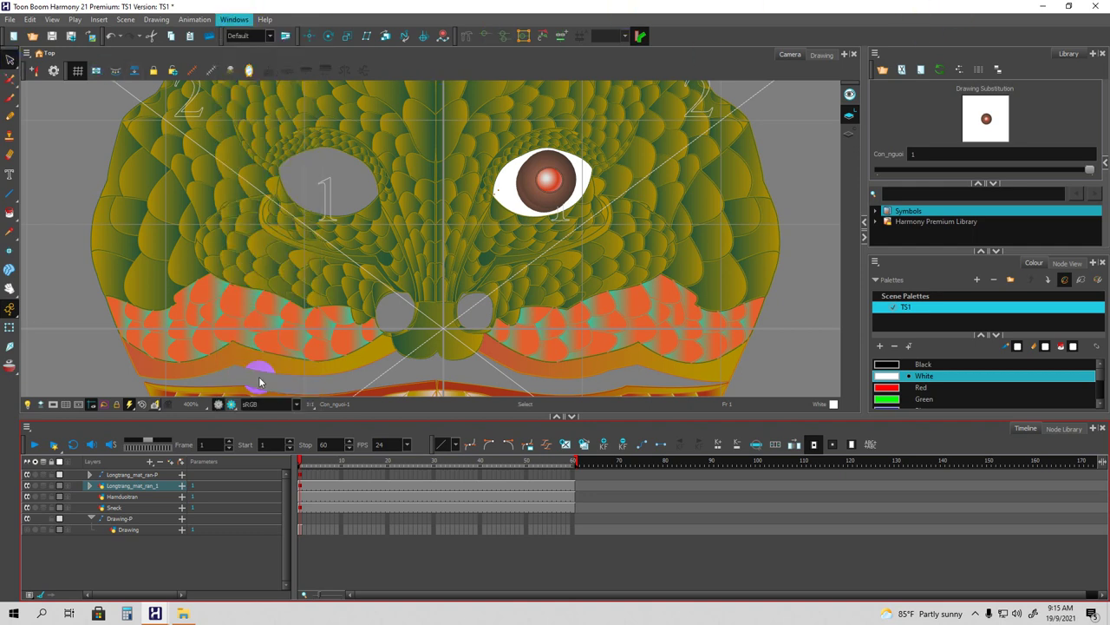
left_click(595, 327)
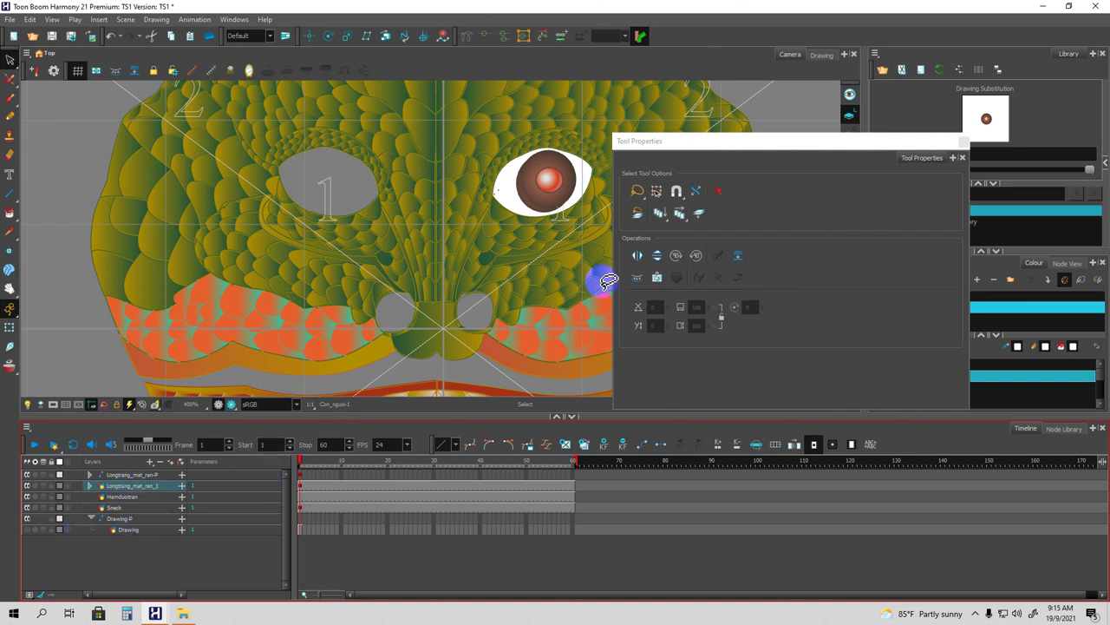
left_click(637, 256)
Expand Longtrang_mat_ran_1, flip the Con_nguoi_1 iris horizontally back onto the original eye, and flip it again into the empty socket.
left_click(90, 485)
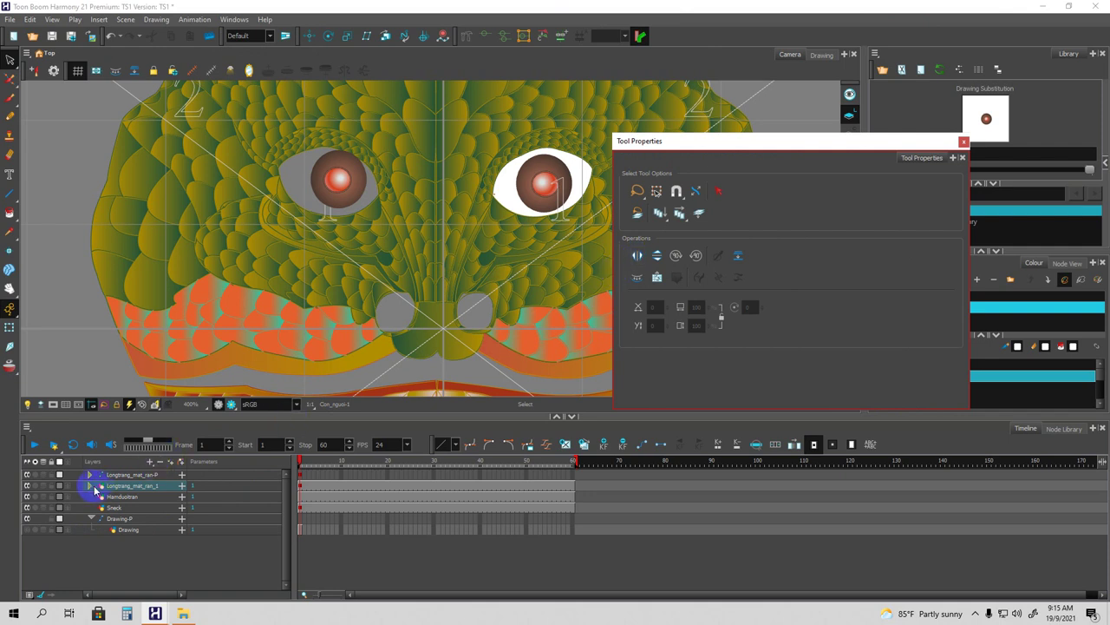
left_click(139, 486)
key("space")
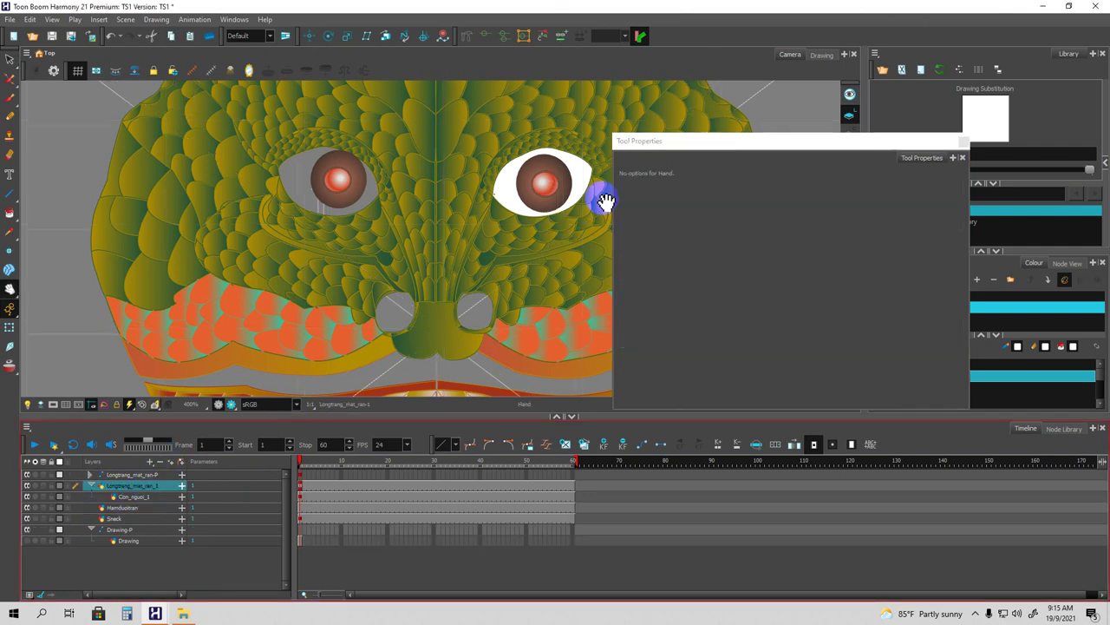
left_click(143, 500)
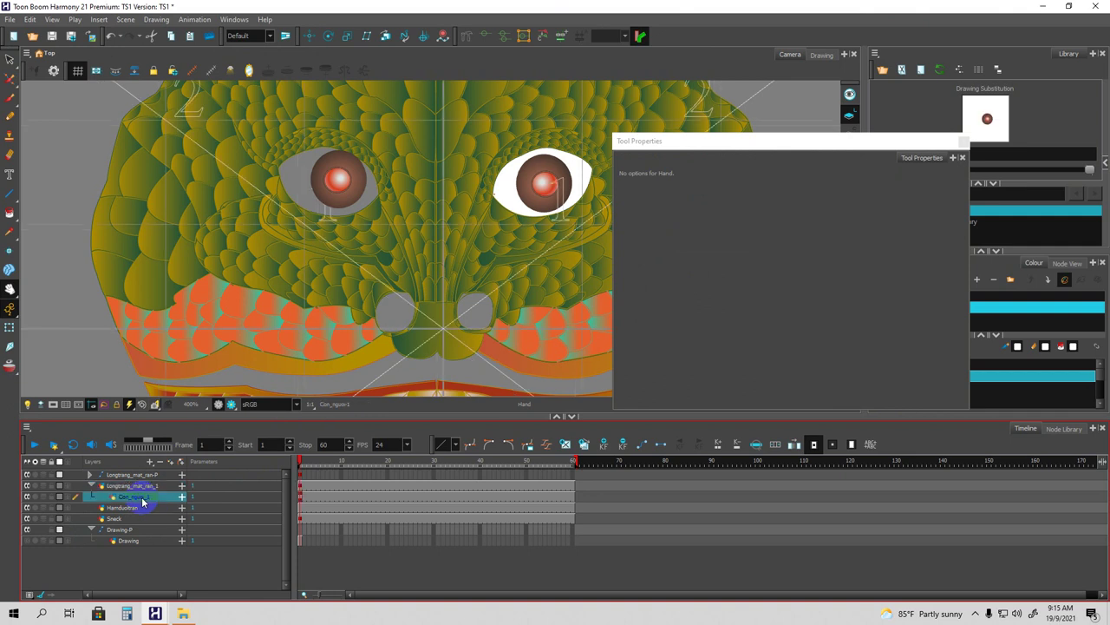
left_click(9, 59)
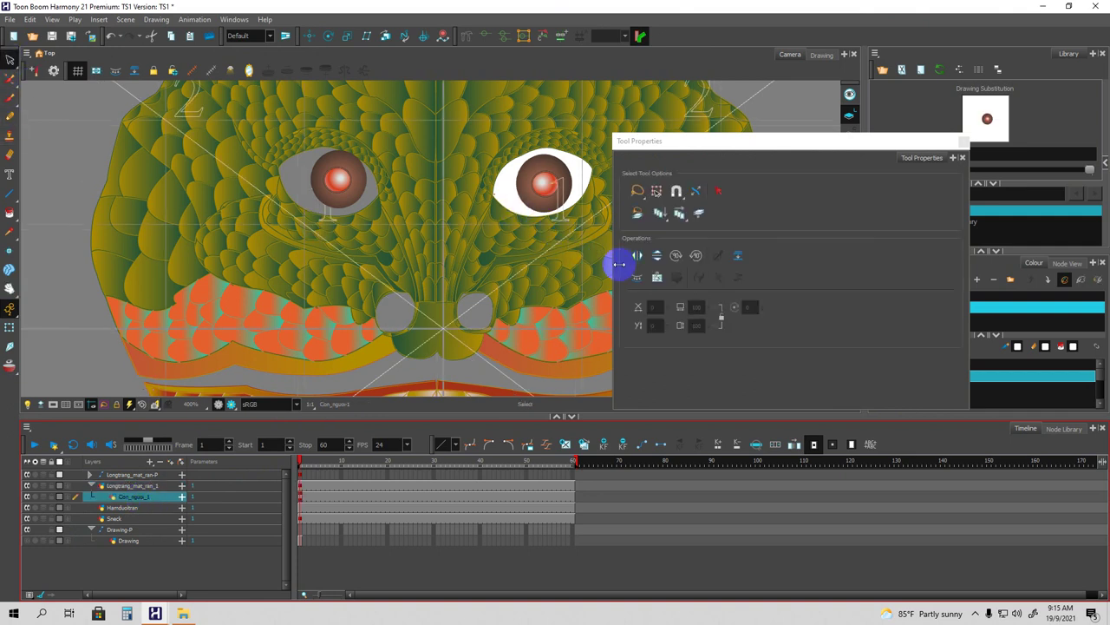
left_click(637, 256)
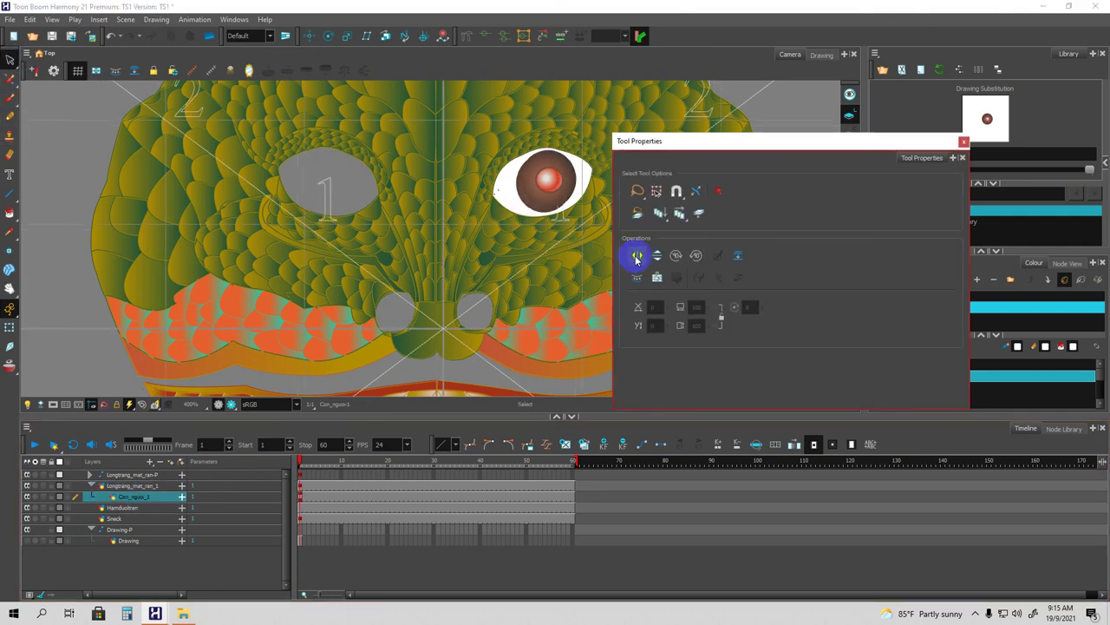
left_click(637, 256)
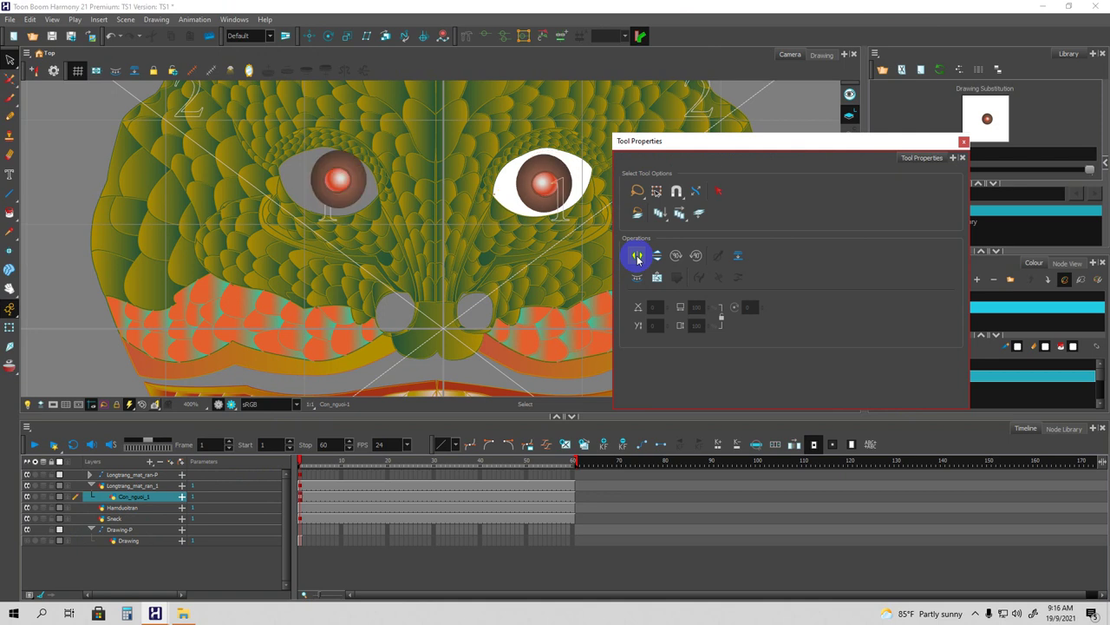
Flip the Longtrang_mat_ran_1 white of the eye horizontally so it fills the empty socket behind the mirrored iris.
left_click(130, 486)
key("space")
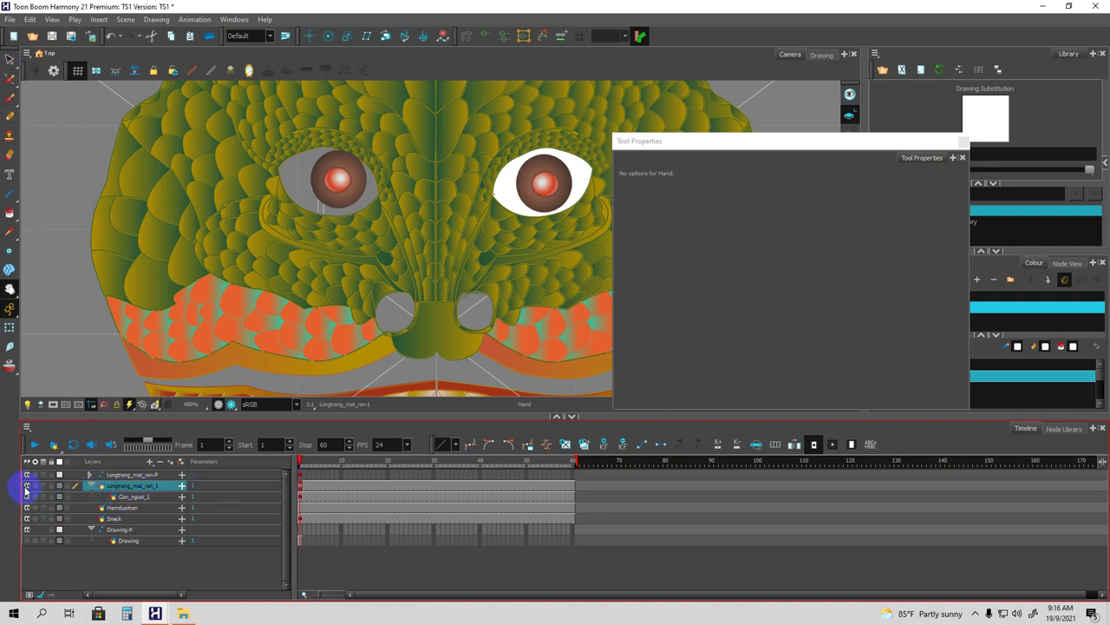
left_click(9, 59)
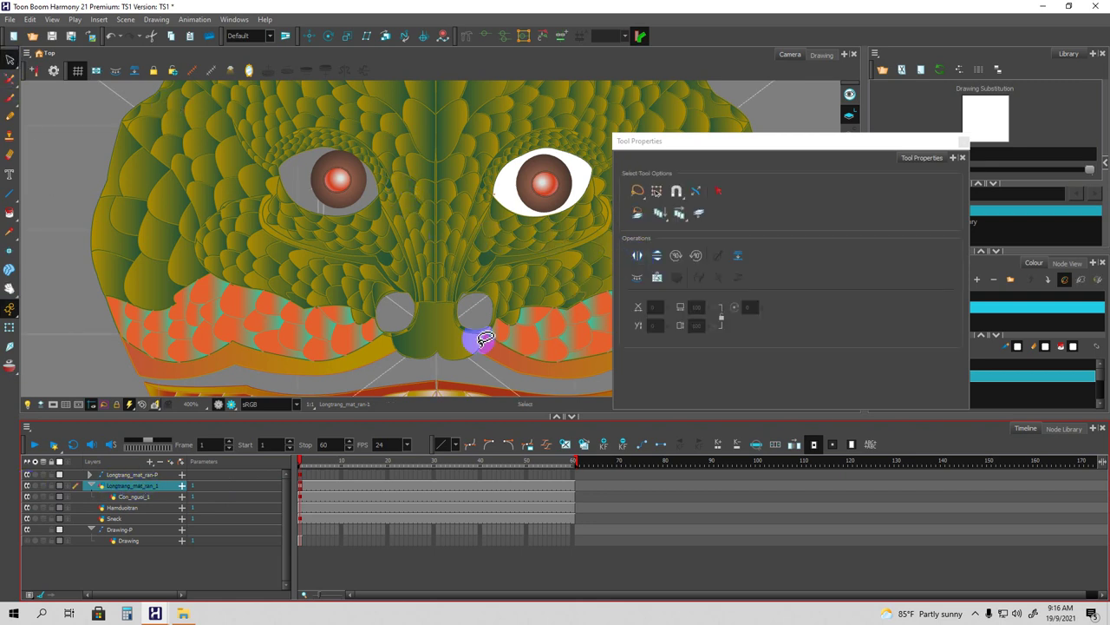
left_click(632, 256)
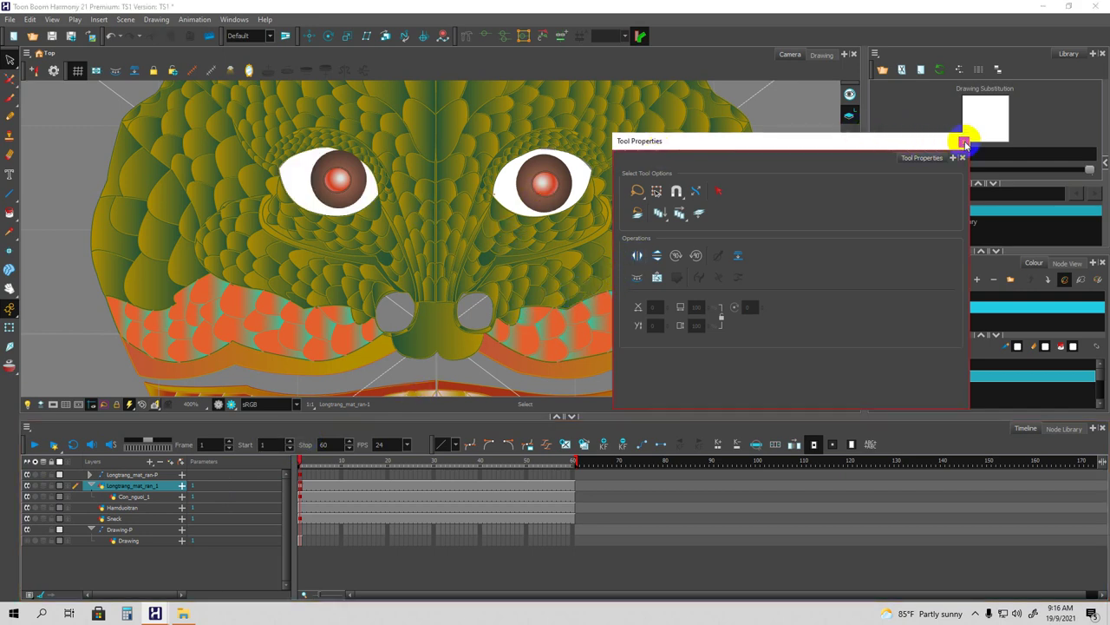
scroll(457, 236, "down", 2)
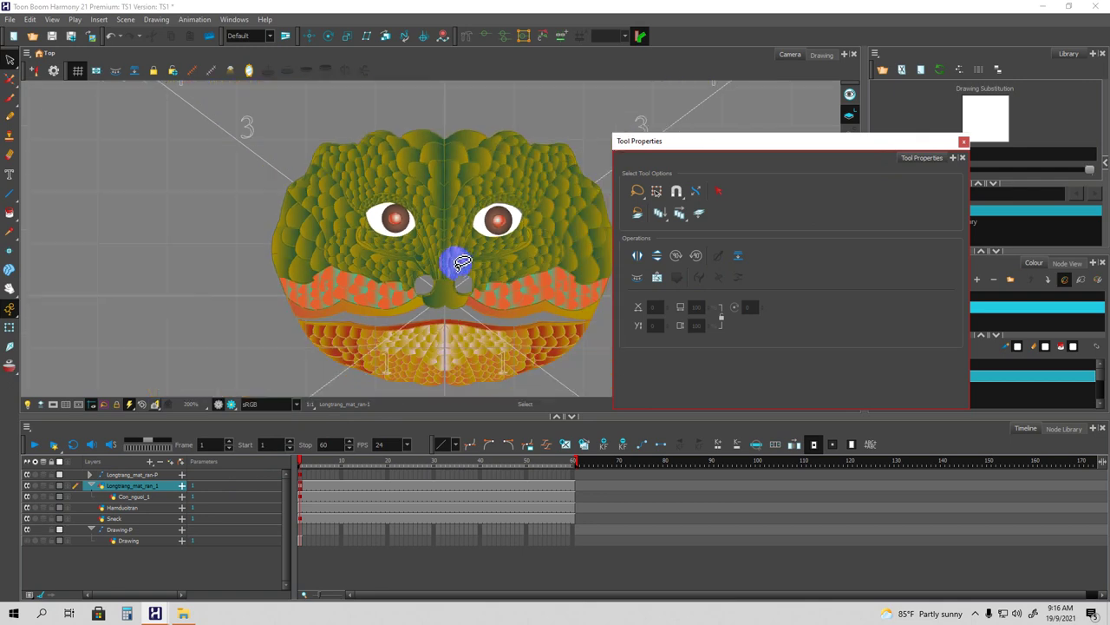
scroll(468, 265, "up", 2)
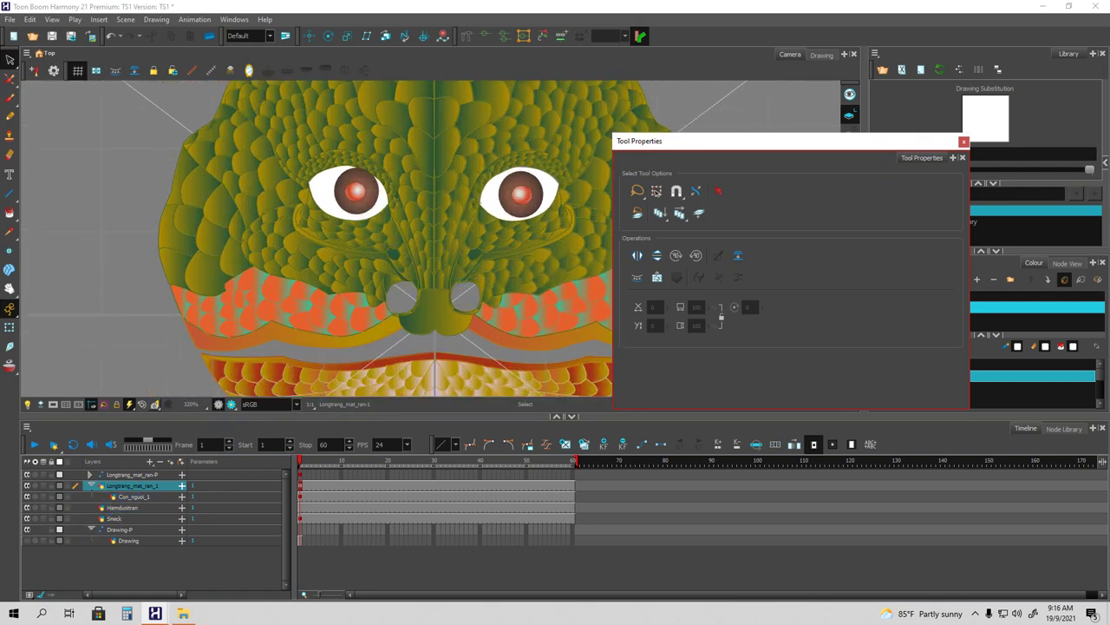
Show the Node View in its own window and separate the overlapping original and duplicate eye nodes and pegs.
left_click_drag(1109, 70, 533, 91)
left_click_drag(663, 138, 511, 139)
left_click_drag(634, 139, 701, 139)
left_click_drag(659, 217, 707, 224)
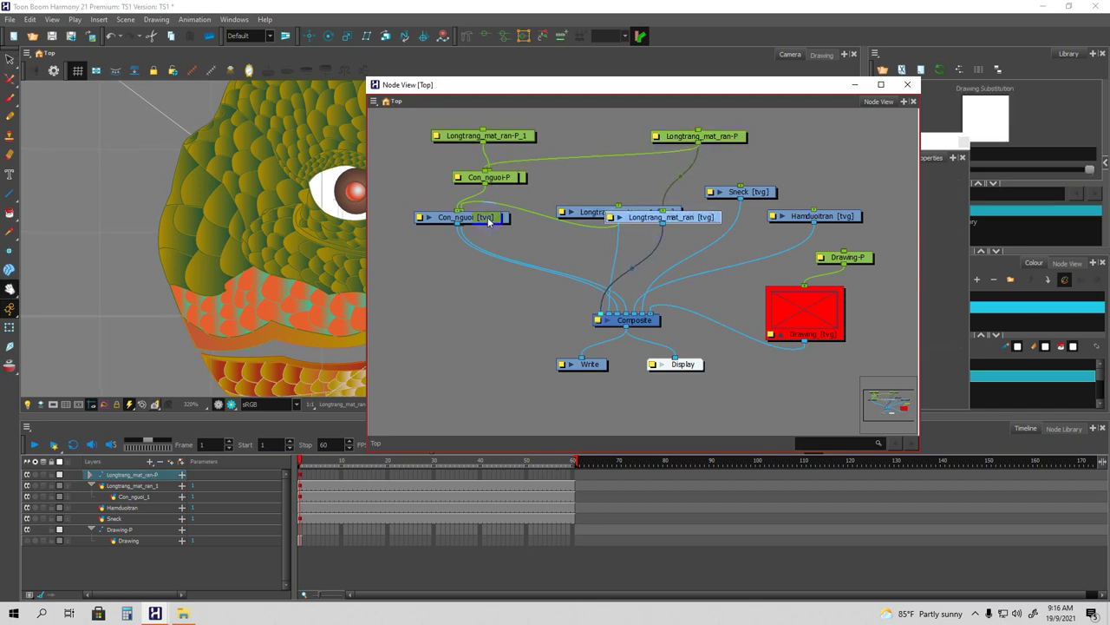
left_click_drag(488, 220, 545, 288)
left_click_drag(483, 225, 433, 198)
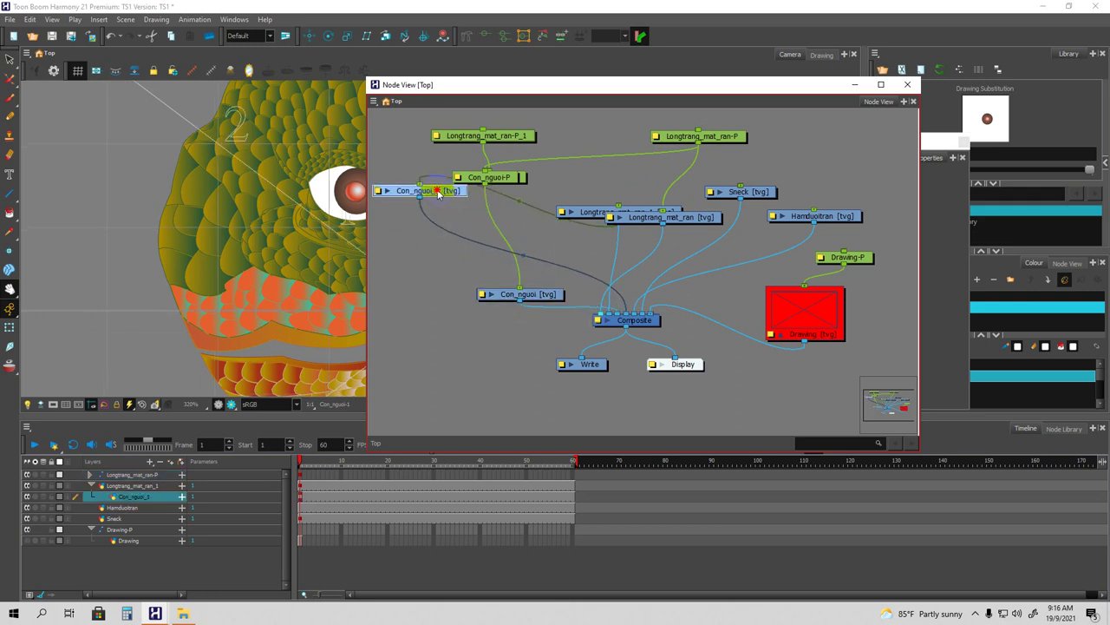
left_click_drag(503, 177, 609, 191)
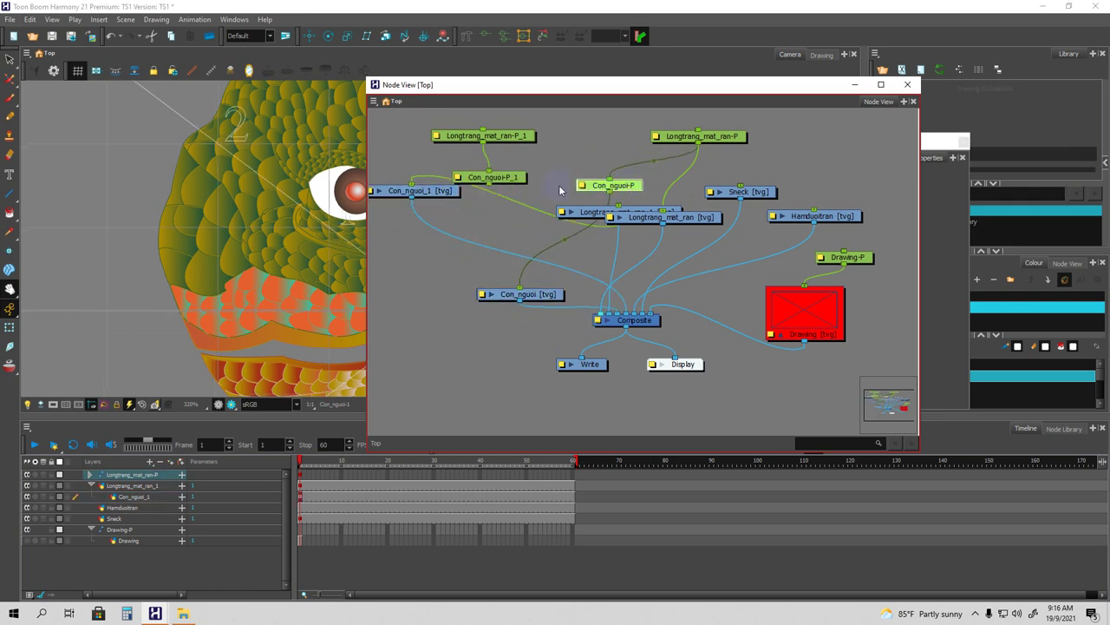
left_click_drag(433, 198, 482, 246)
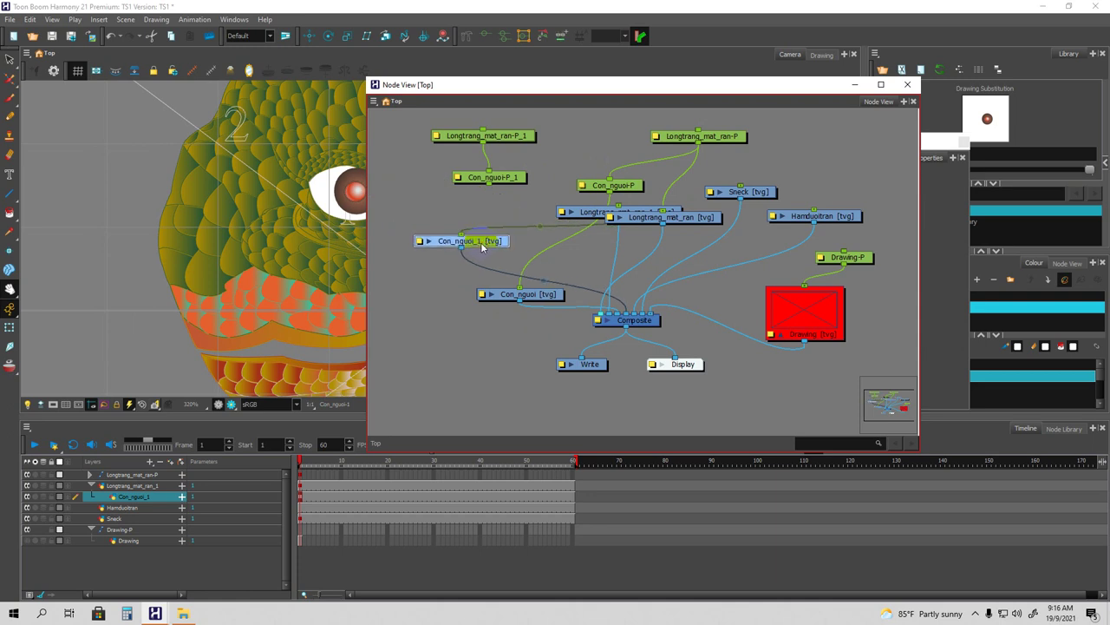
left_click_drag(642, 226, 565, 212)
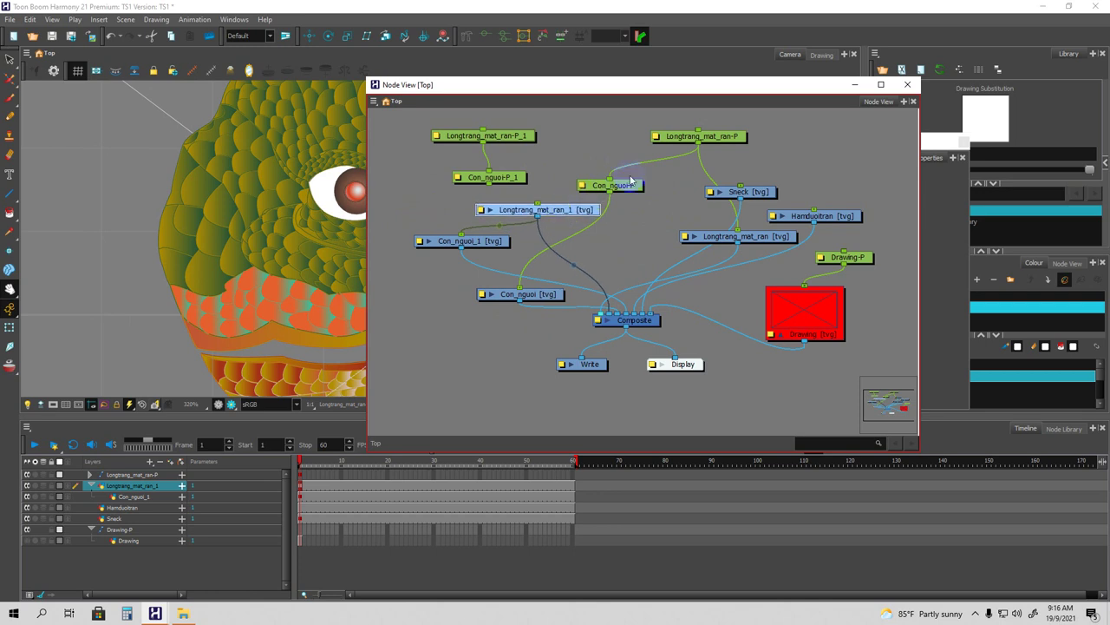
Maximize the Node View, connect Longtrang_mat_ran-P_1 to Longtrang_mat_ran_1 and Con_nguoi-P_1 to Con_nguoi_1, and tidy the eye nodes' layout.
left_click(881, 84)
left_click_drag(473, 248, 331, 203)
left_click_drag(404, 184, 427, 240)
left_click_drag(315, 227, 308, 274)
left_click_drag(425, 171, 404, 140)
left_click_drag(534, 225, 560, 219)
left_click_drag(627, 176, 631, 162)
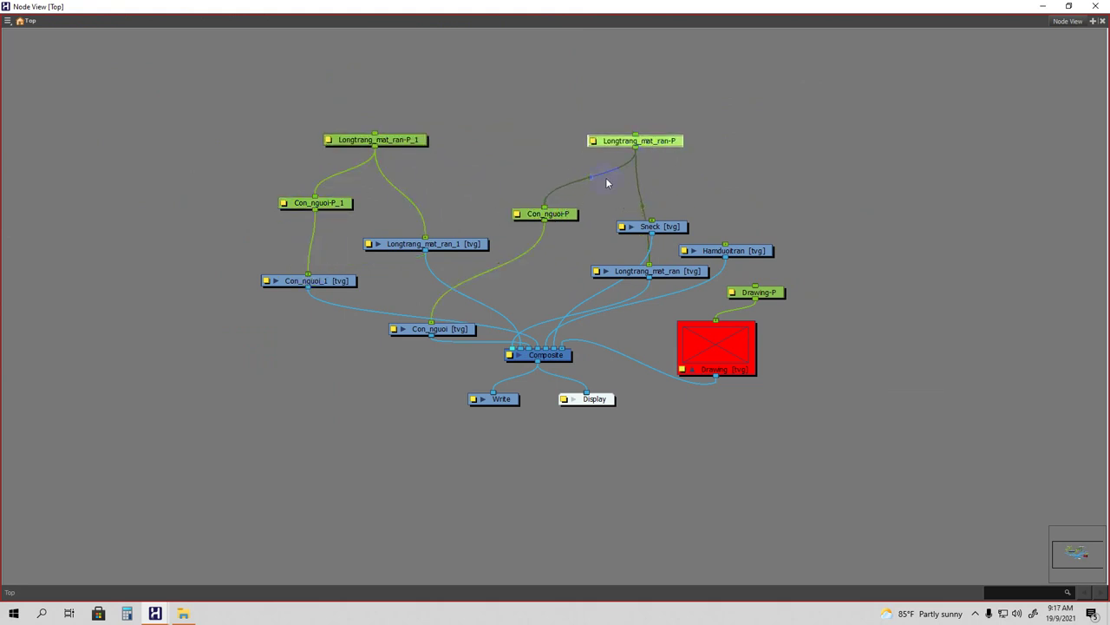
left_click_drag(557, 219, 572, 214)
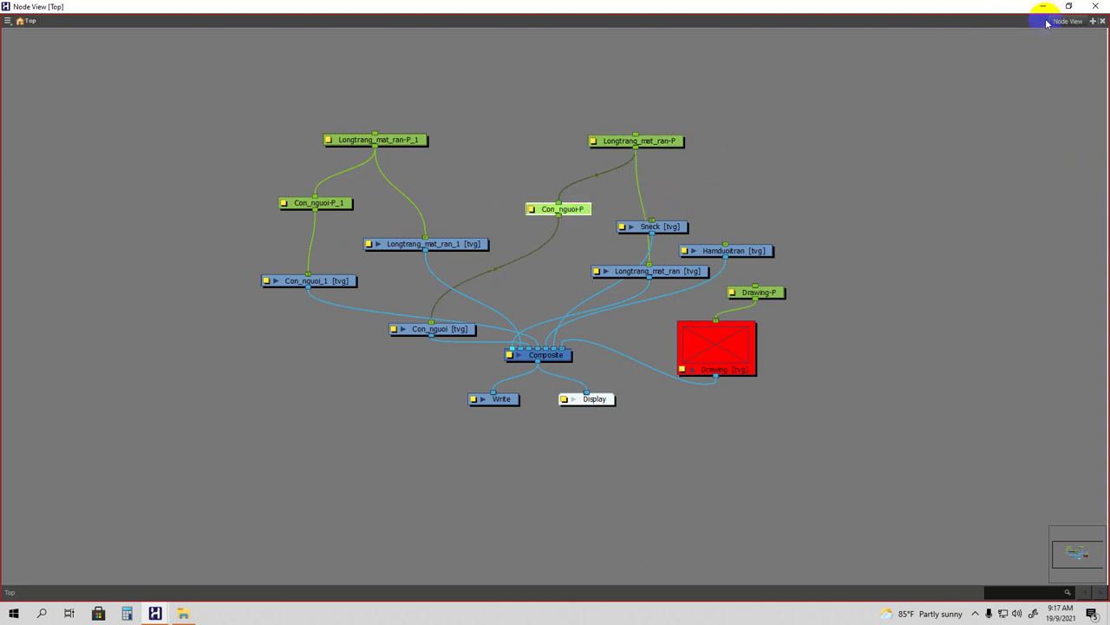
Restore the Node View window's size, move it clear of the snake head and inspect both eyes at frame 1.
left_click(1069, 6)
left_click_drag(628, 87, 975, 78)
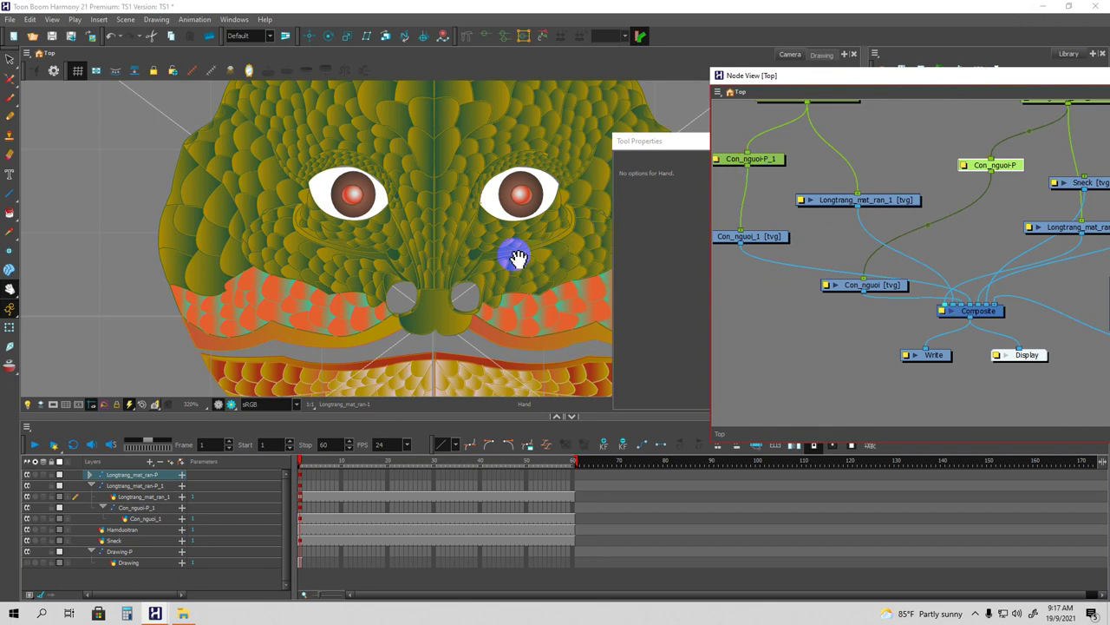
scroll(506, 261, "down", 2)
scroll(506, 263, "up", 3)
scroll(510, 267, "down", 2)
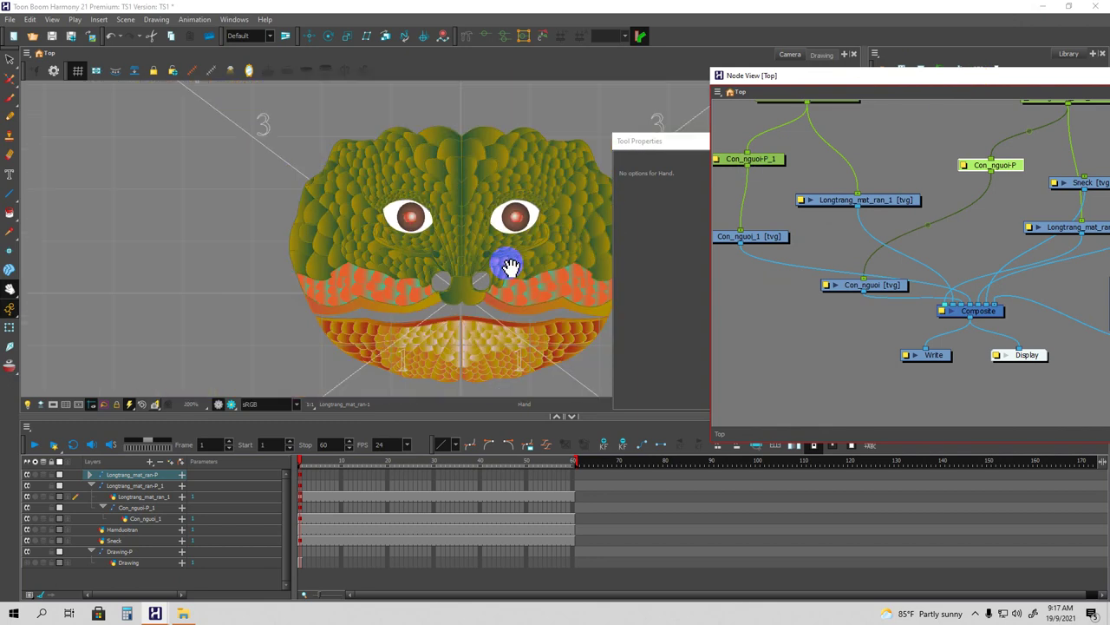
scroll(510, 266, "up", 1)
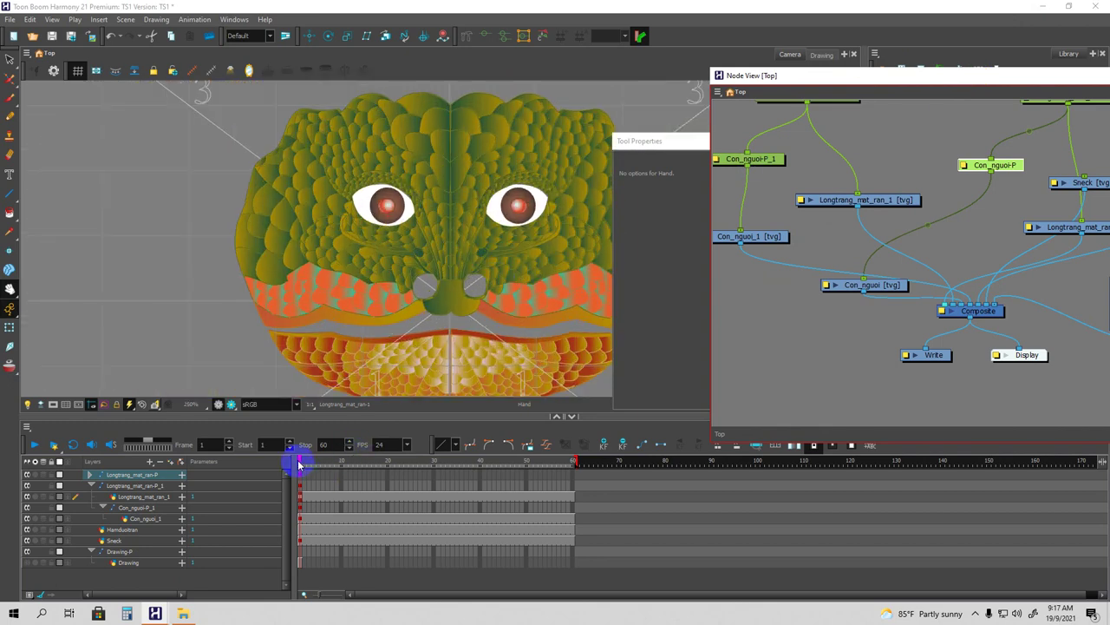
mouse_move(299, 464)
left_mouse_down()
mouse_move(364, 471)
mouse_move(291, 478)
left_mouse_up()
scroll(336, 310, "up", 1)
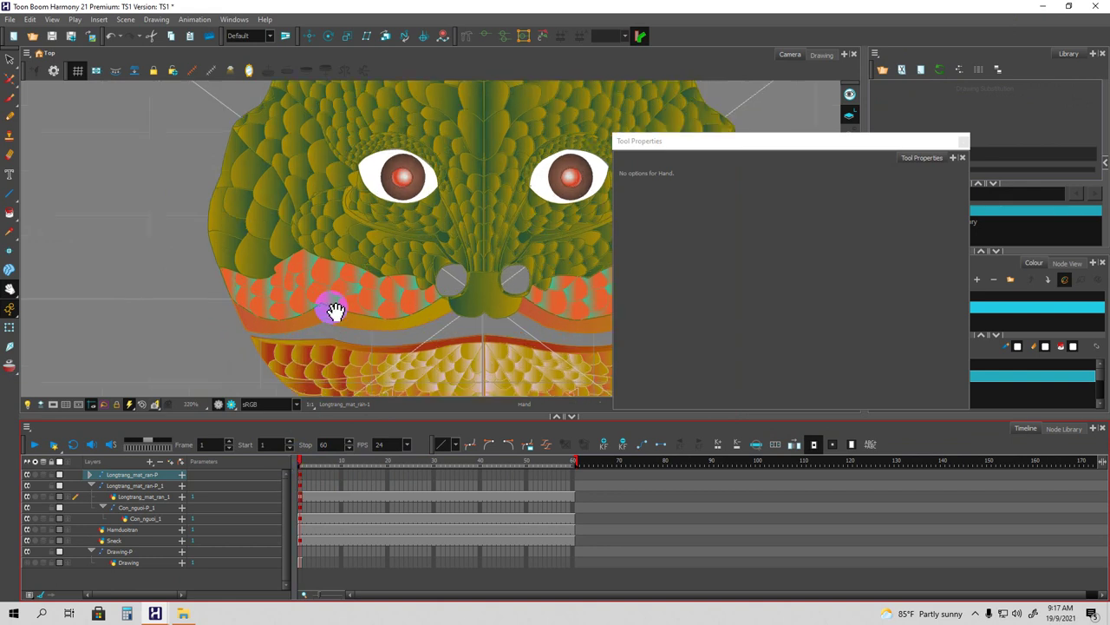
Check the extent of the original eye's Longtrang_mat_ran-P peg with the Transform tool at frame 1.
left_click(11, 329)
scroll(232, 363, "down", 2)
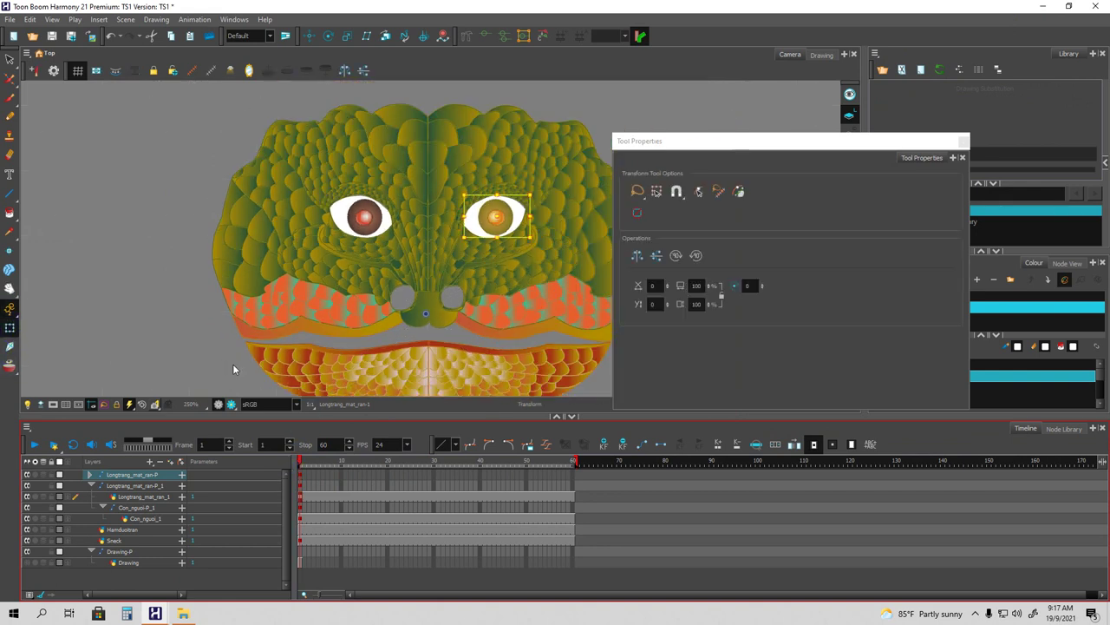
left_click(303, 464)
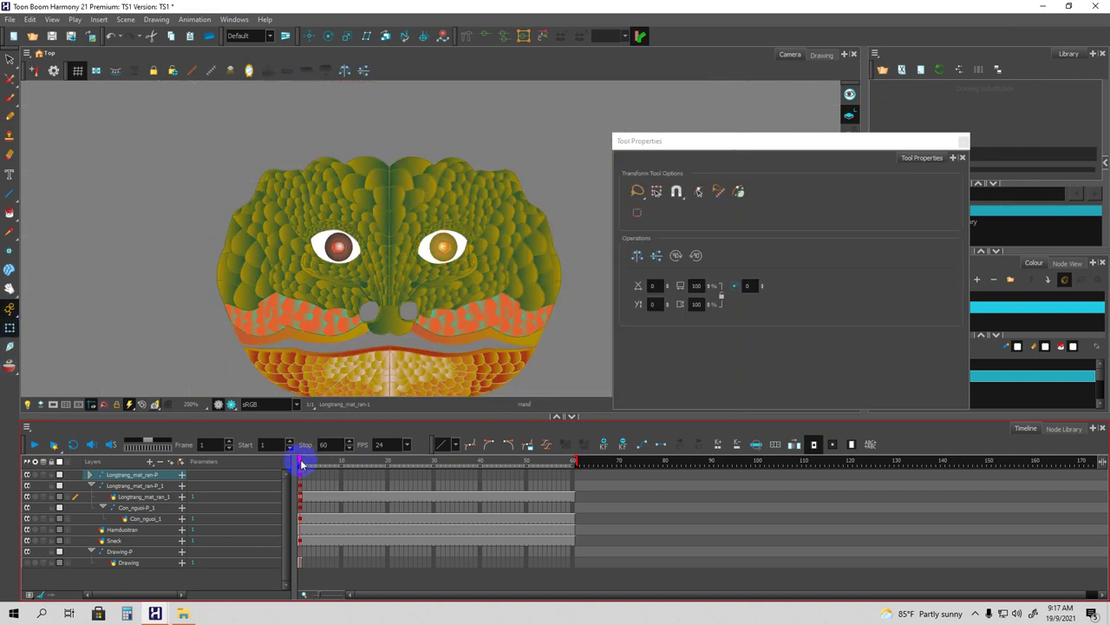
Collapse the duplicate eye's Longtrang_mat_ran-P_1 peg hierarchy in the layer list and go to frame 10.
left_click(98, 502)
left_click(91, 487)
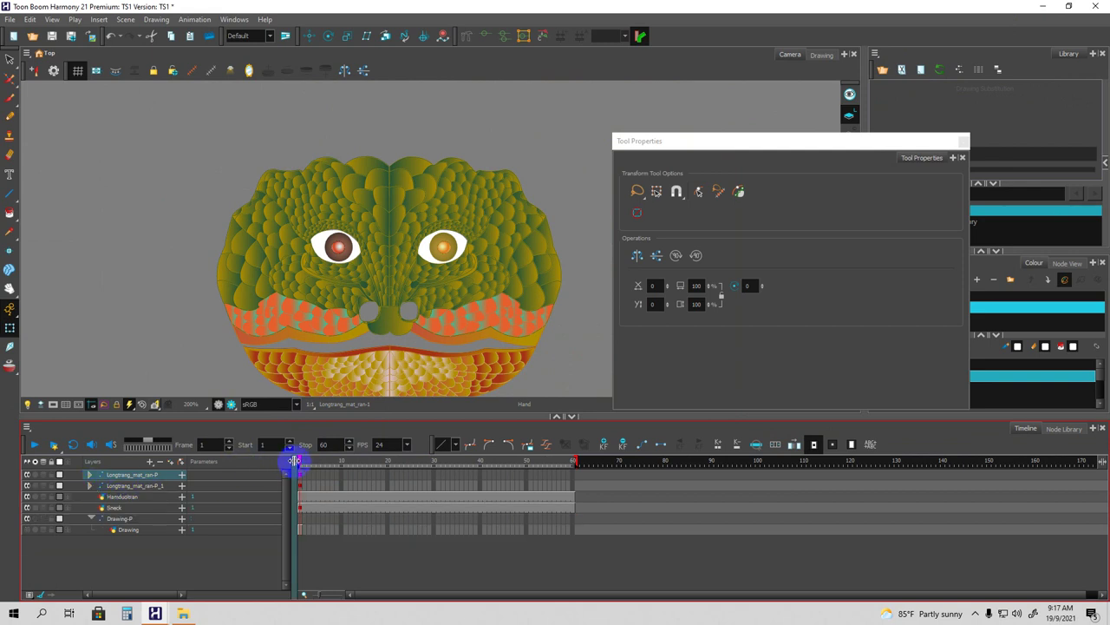
left_click_drag(317, 466, 347, 466)
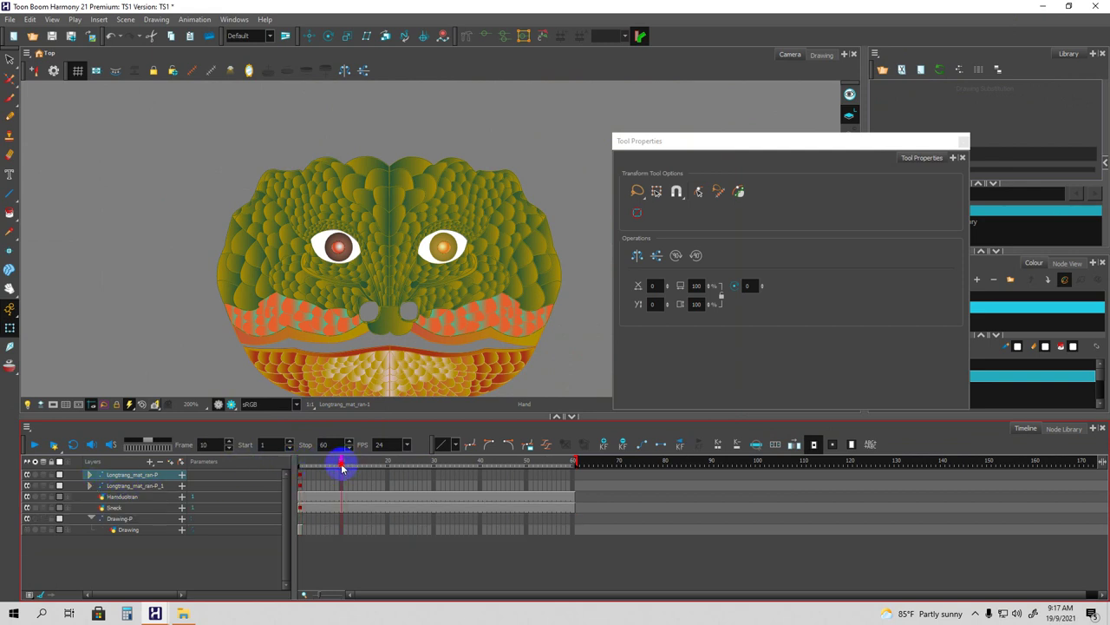
Transform the original eye's Con_nguoi iris at frame 10, shifting it towards the eye's outer corner.
scroll(371, 322, "up", 2)
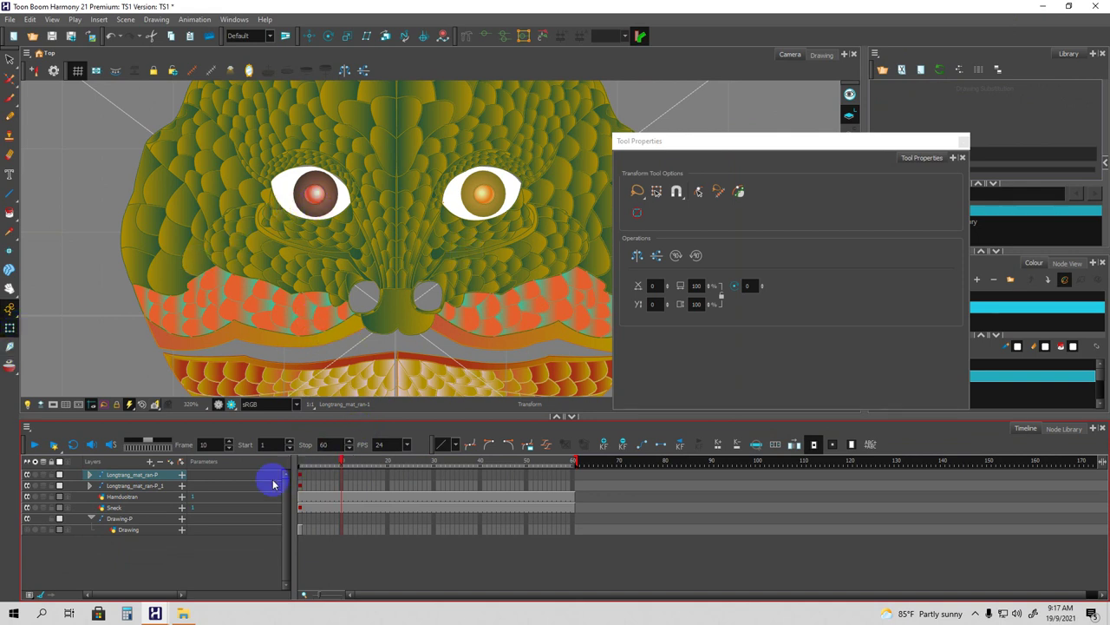
left_click(143, 475)
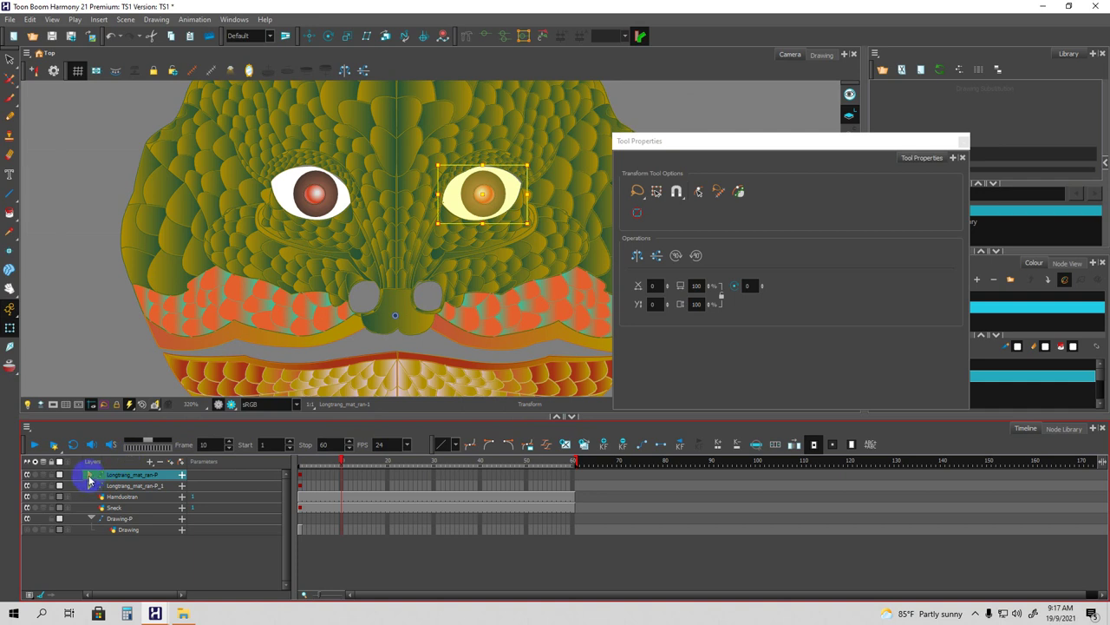
left_click(89, 477)
left_click(138, 509)
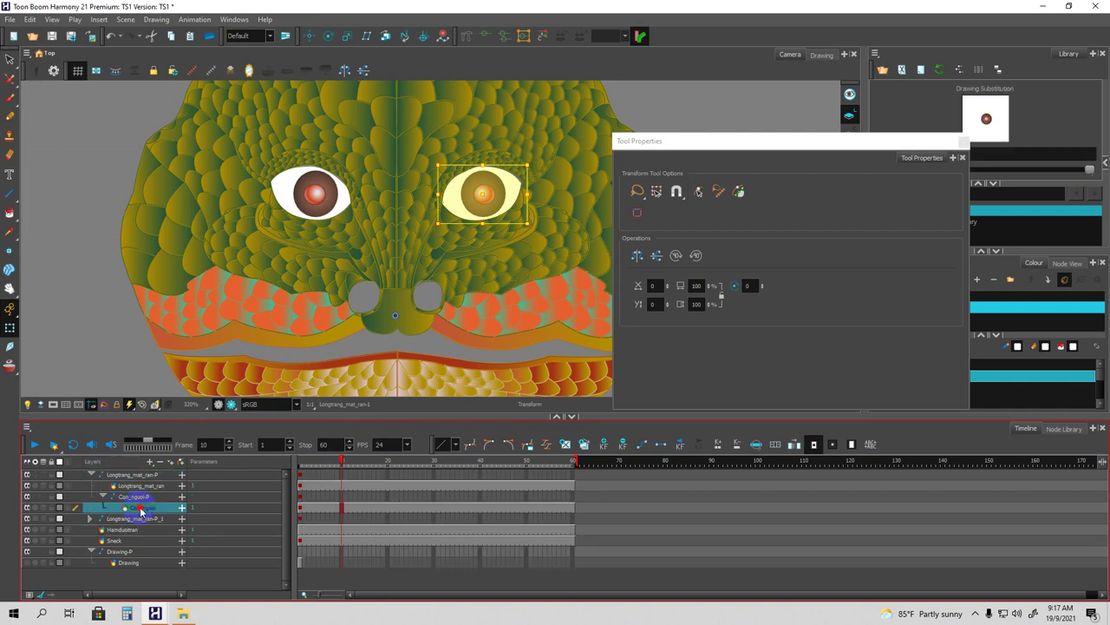
left_click(9, 328)
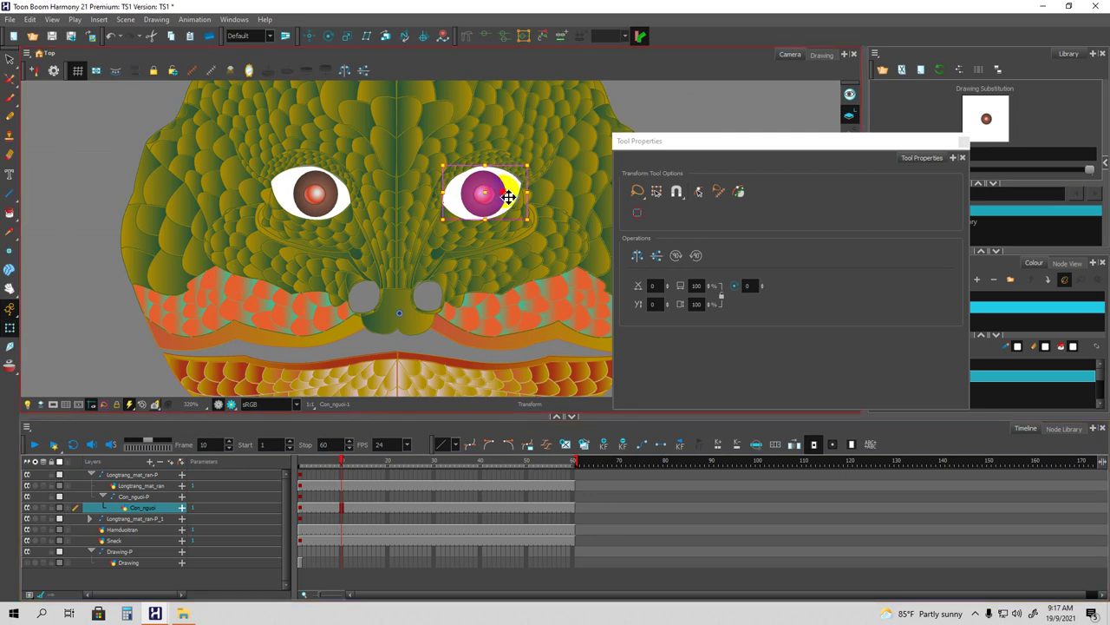
left_click_drag(512, 195, 508, 197)
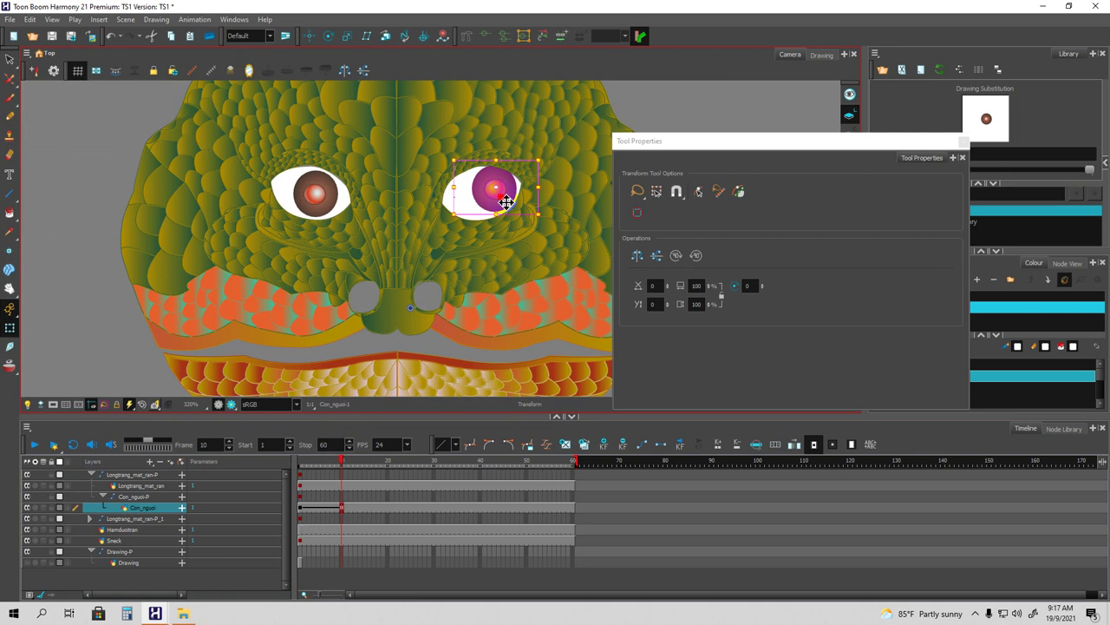
left_click_drag(515, 207, 516, 205)
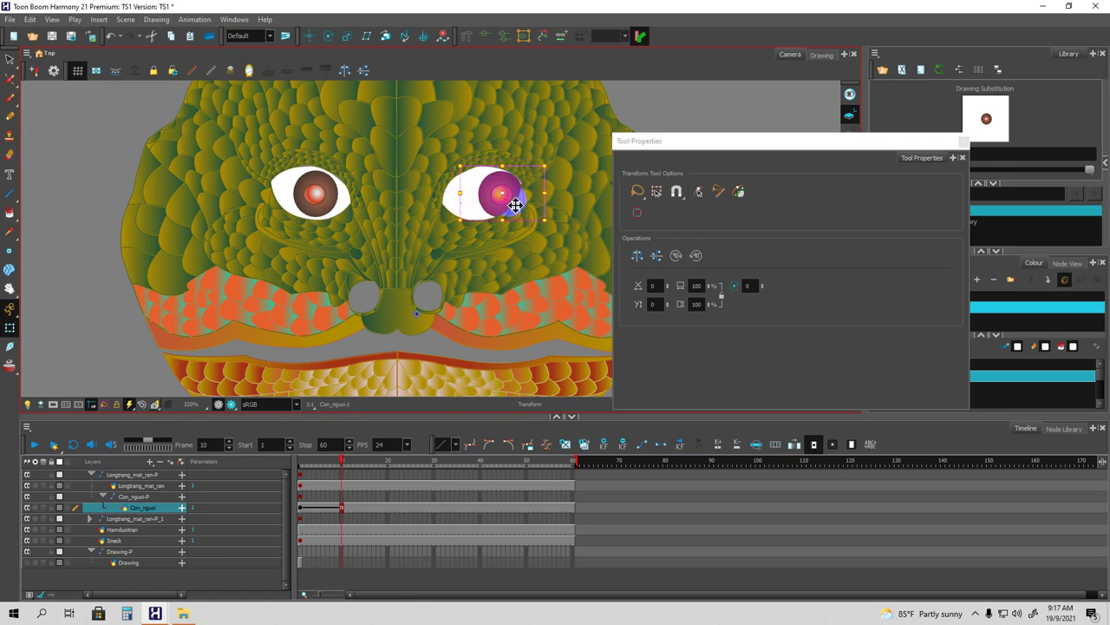
Shift the duplicate eye's iris towards the nose at frame 10 and scrub frames 1 to 10 to check both eyes' motion.
left_click(330, 199)
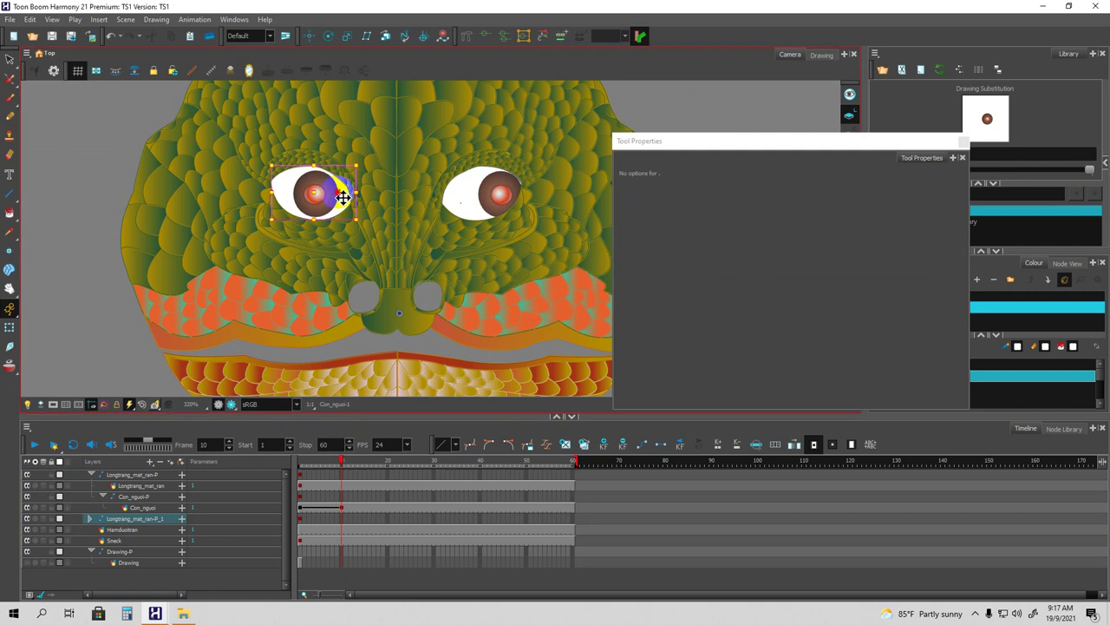
left_click_drag(347, 197, 349, 196)
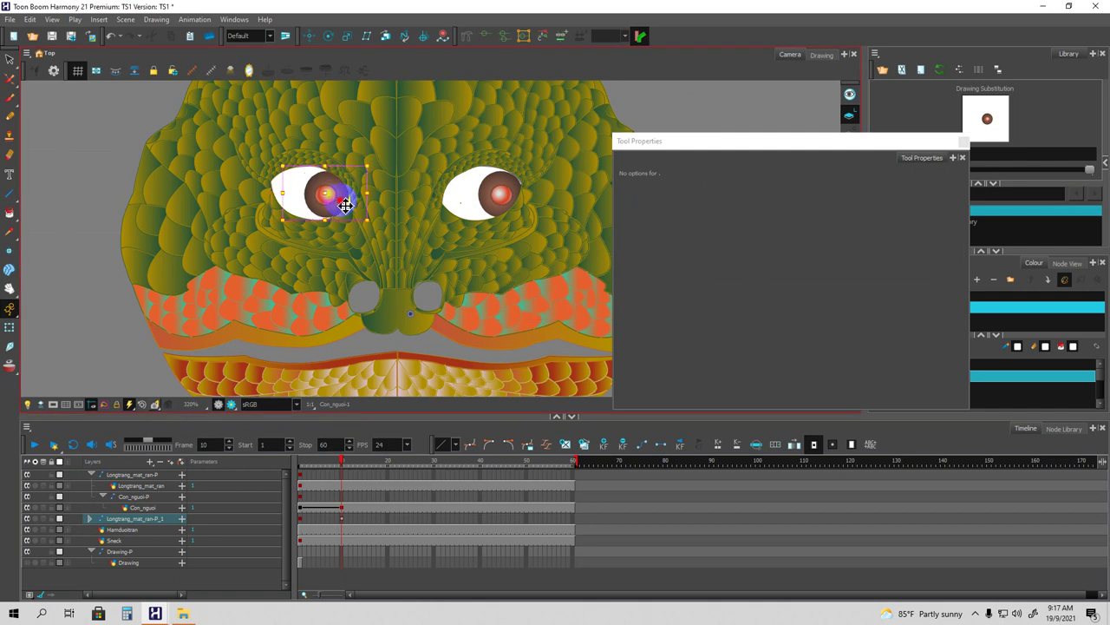
left_click_drag(346, 204, 345, 205)
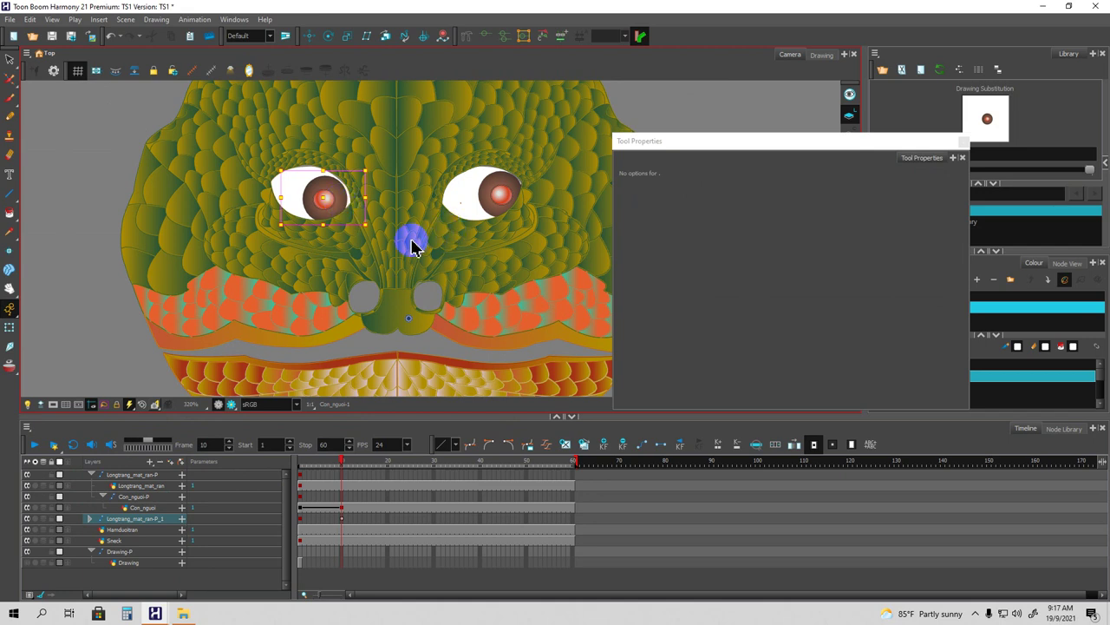
left_click_drag(343, 463, 307, 488)
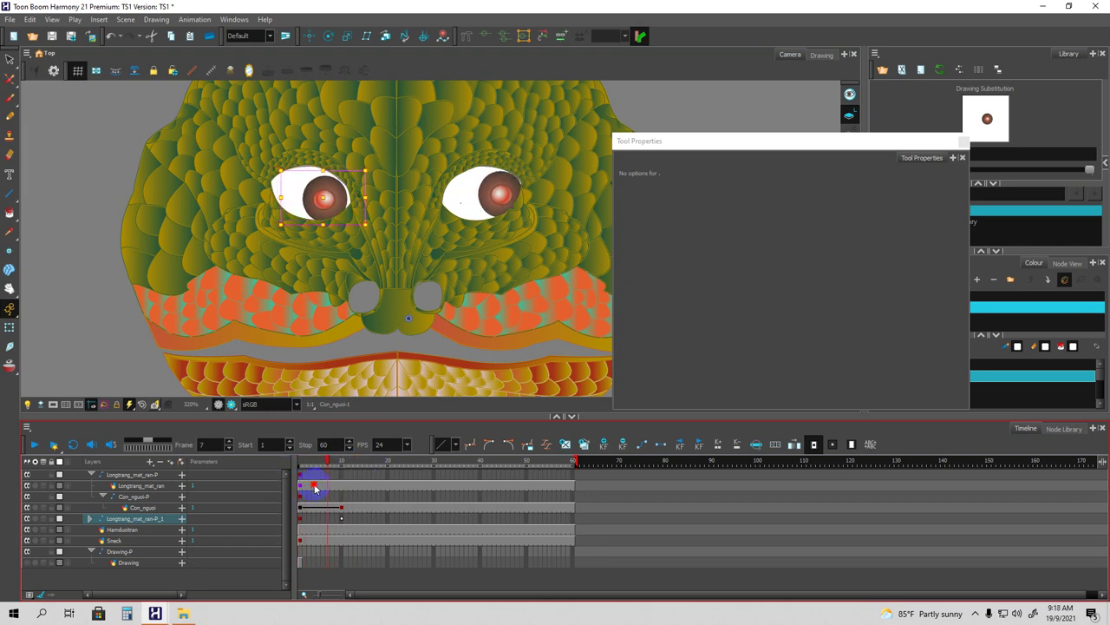
left_click_drag(341, 484, 303, 494)
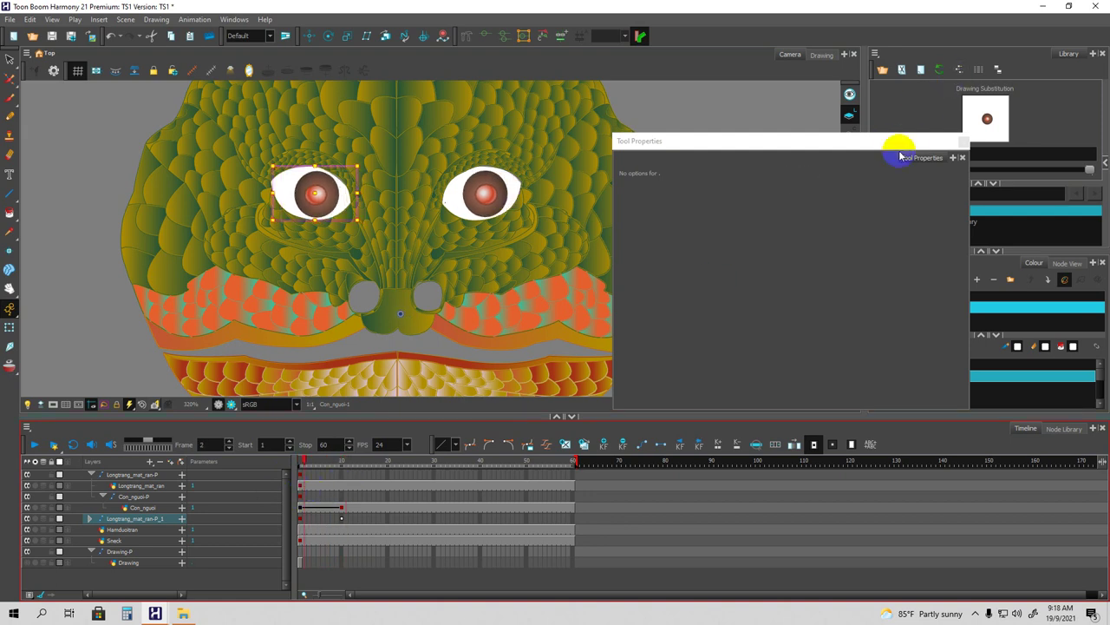
Clear the Tool Properties window off the artwork and examine the snake head's eyes and nostrils at several magnifications.
left_click_drag(894, 145, 1109, 76)
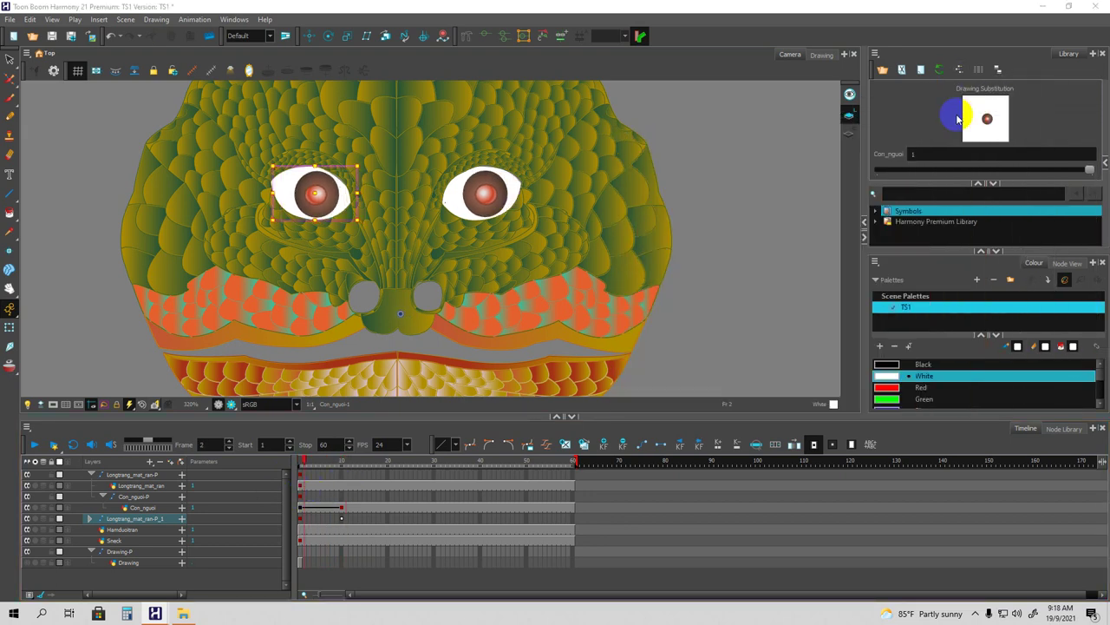
scroll(662, 217, "down", 2)
scroll(533, 255, "up", 3)
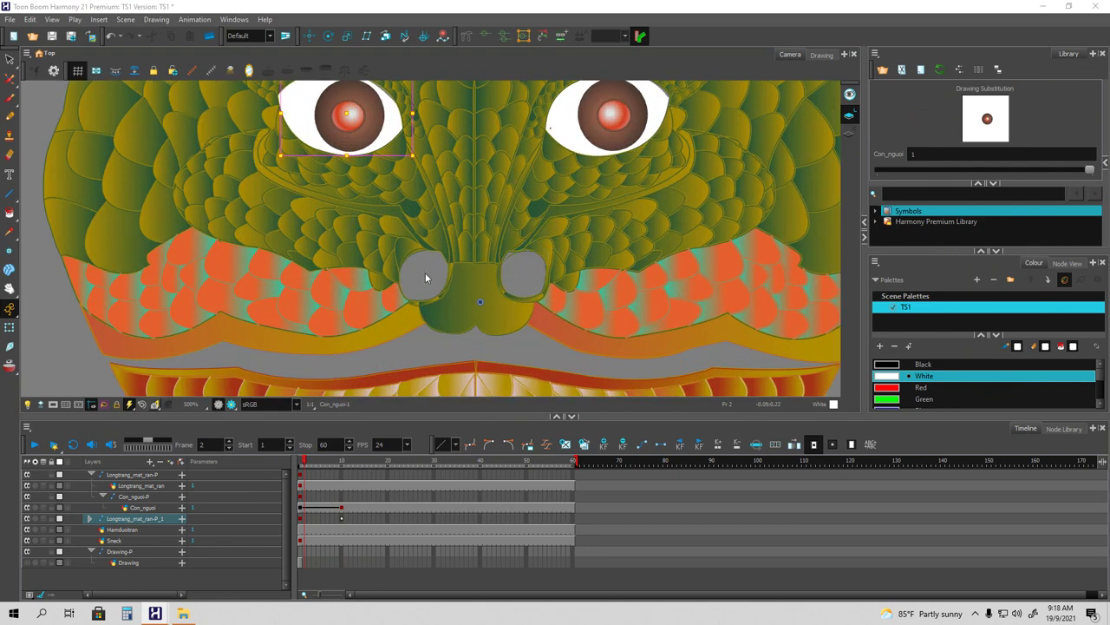
scroll(429, 267, "down", 3)
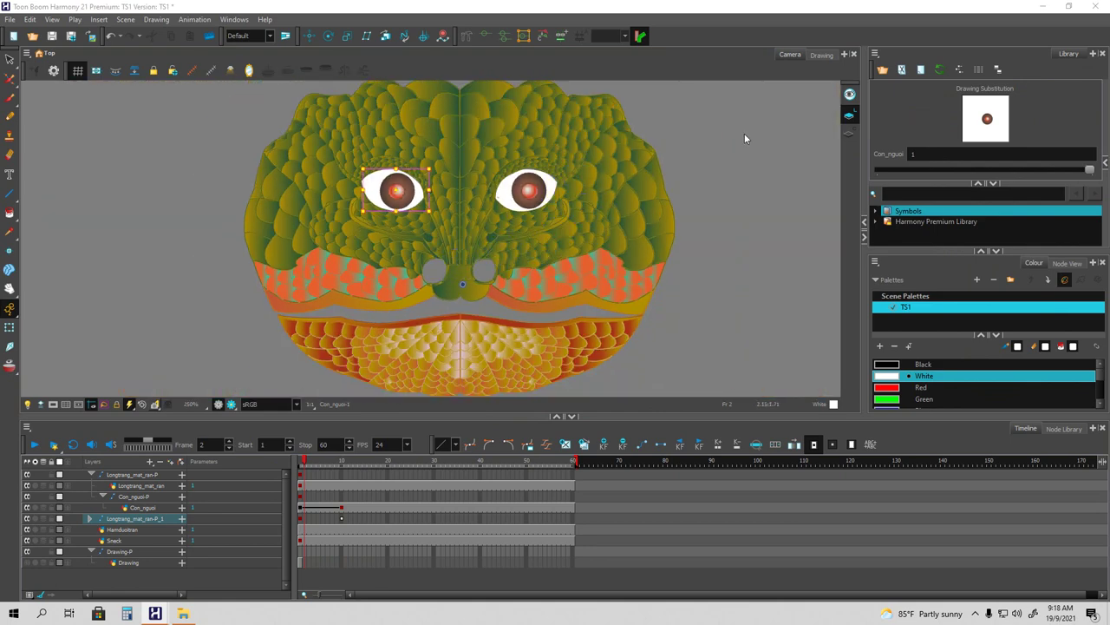
scroll(703, 193, "down", 1)
scroll(468, 266, "up", 1)
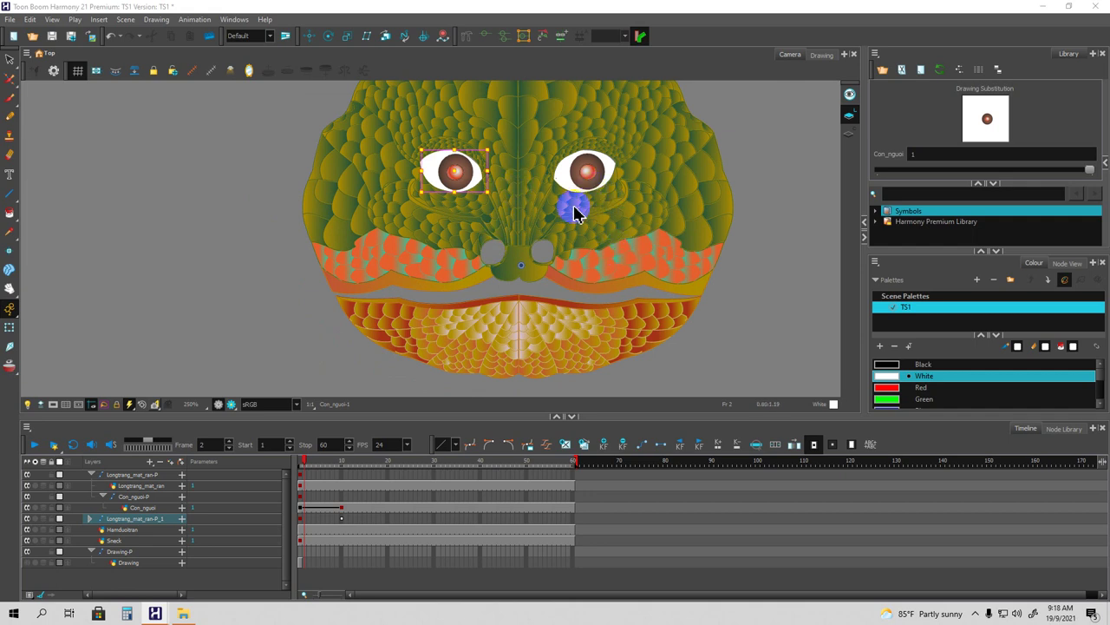
scroll(523, 255, "up", 2)
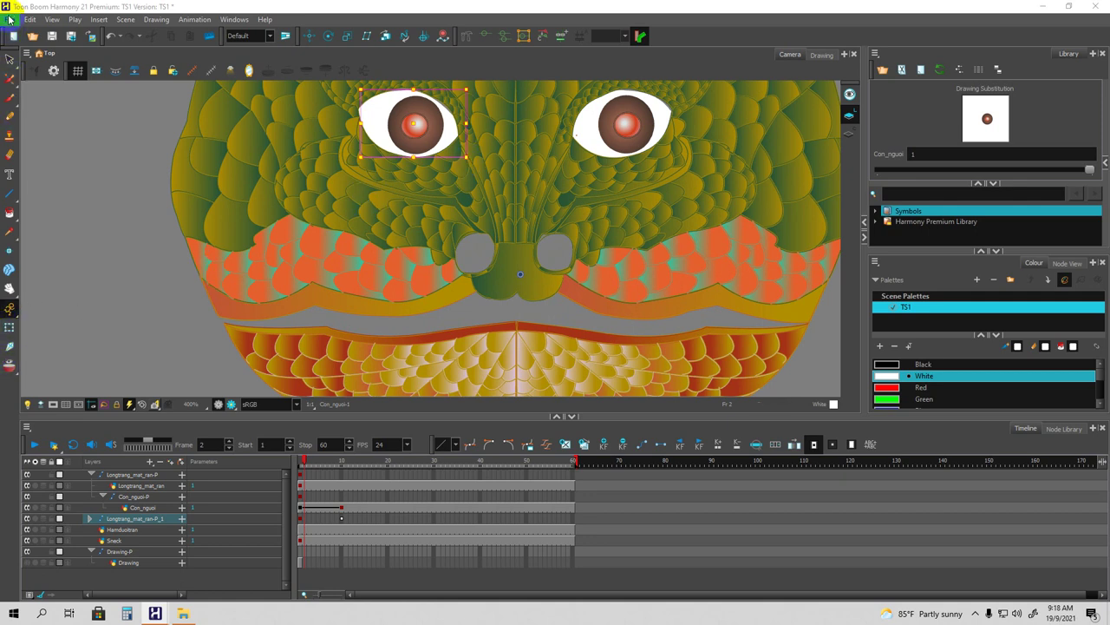
scroll(434, 230, "down", 2)
scroll(440, 162, "up", 2)
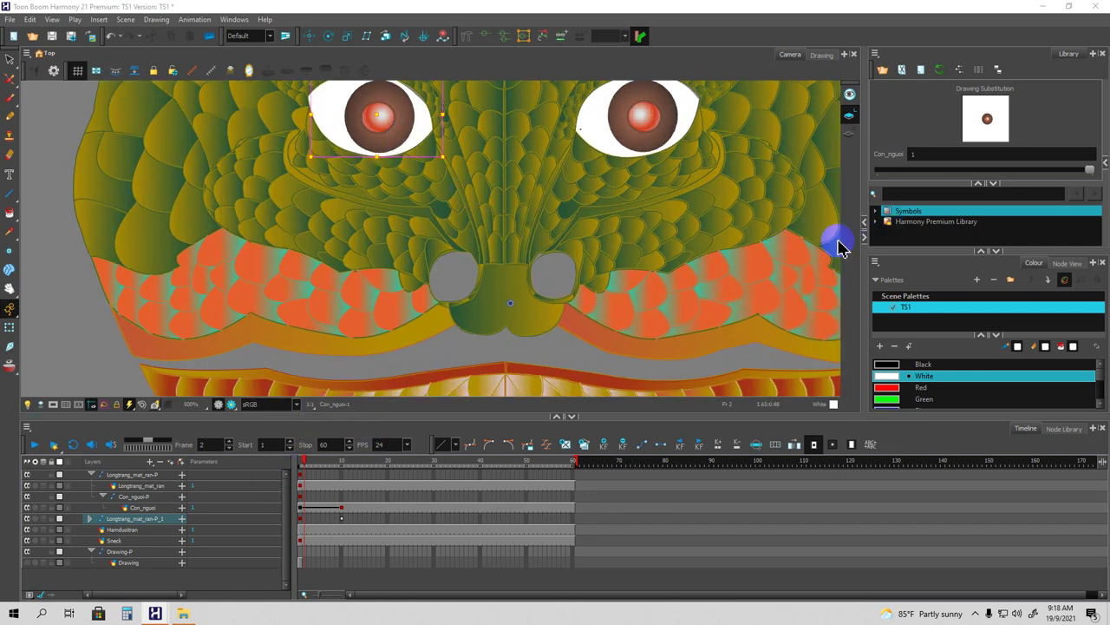
Activate the Transform tool and bring the Tool Properties window back into view, clear of the duplicate eye.
left_click(8, 330)
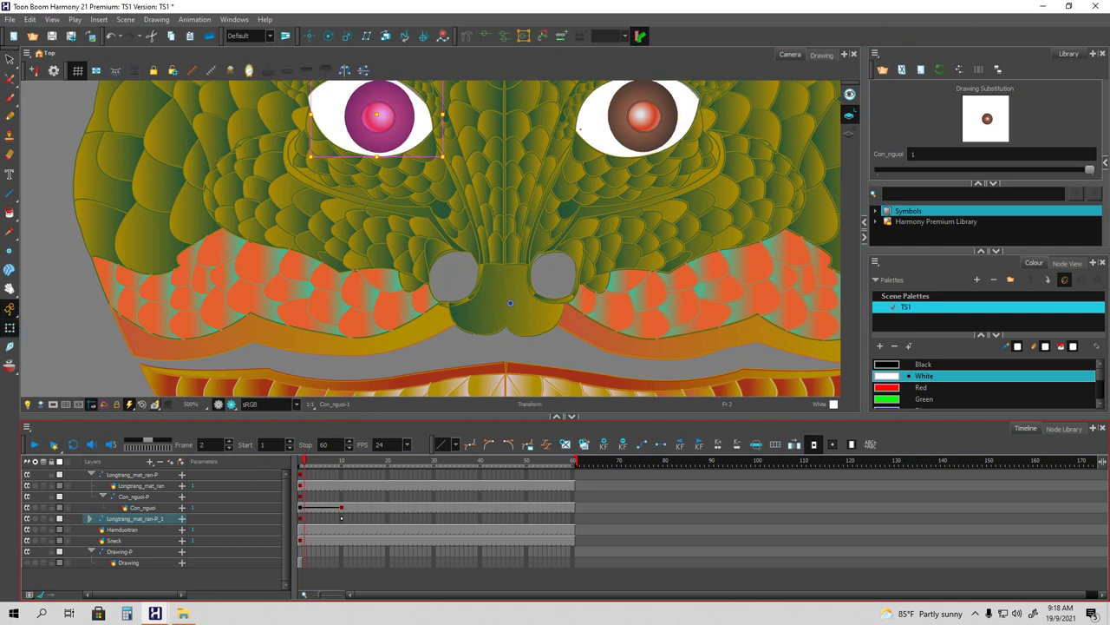
left_click_drag(1109, 57, 744, 75)
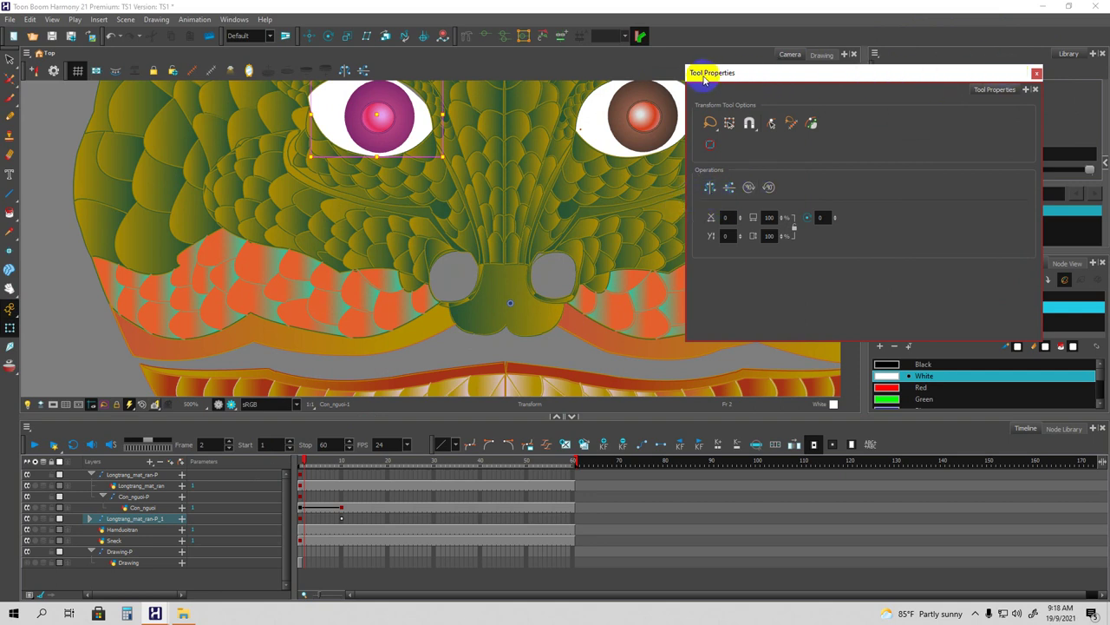
left_click_drag(715, 73, 757, 158)
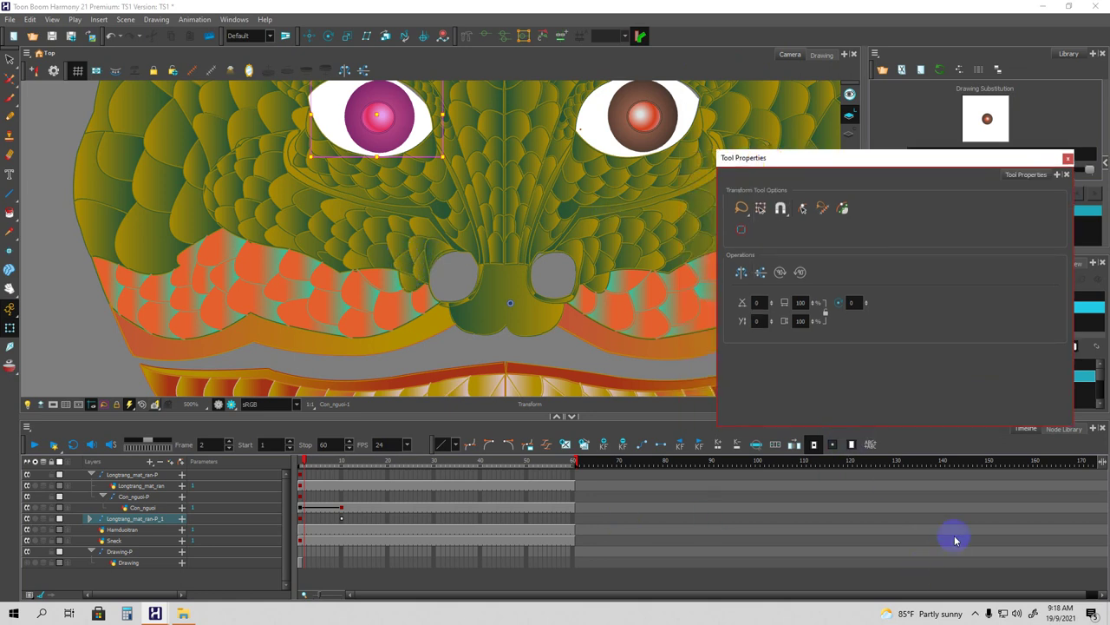
left_click(976, 615)
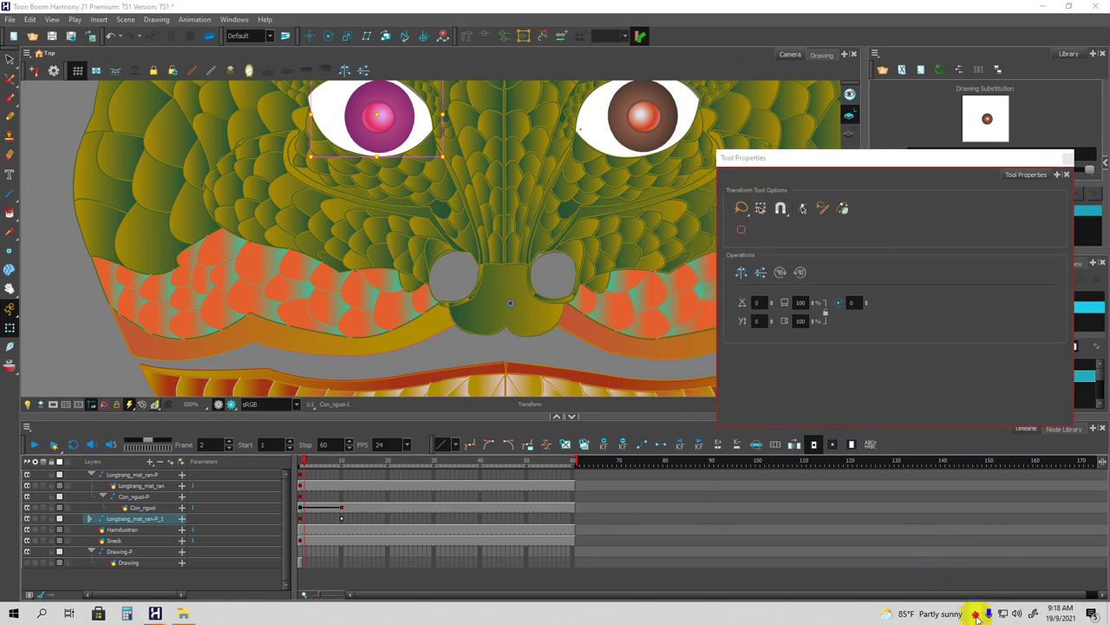